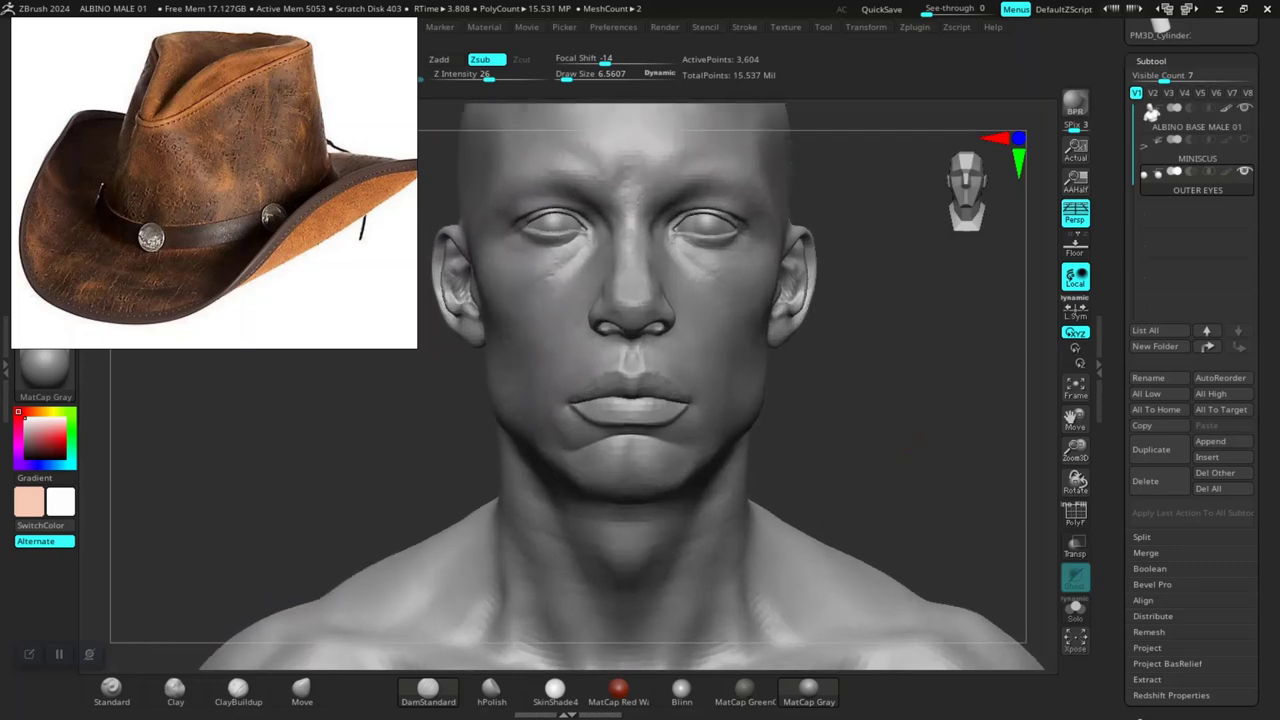
Step: Append a Sphere3D primitive to the head model as a new subtool
ctrl+right_drag(895, 436, 1027, 386)
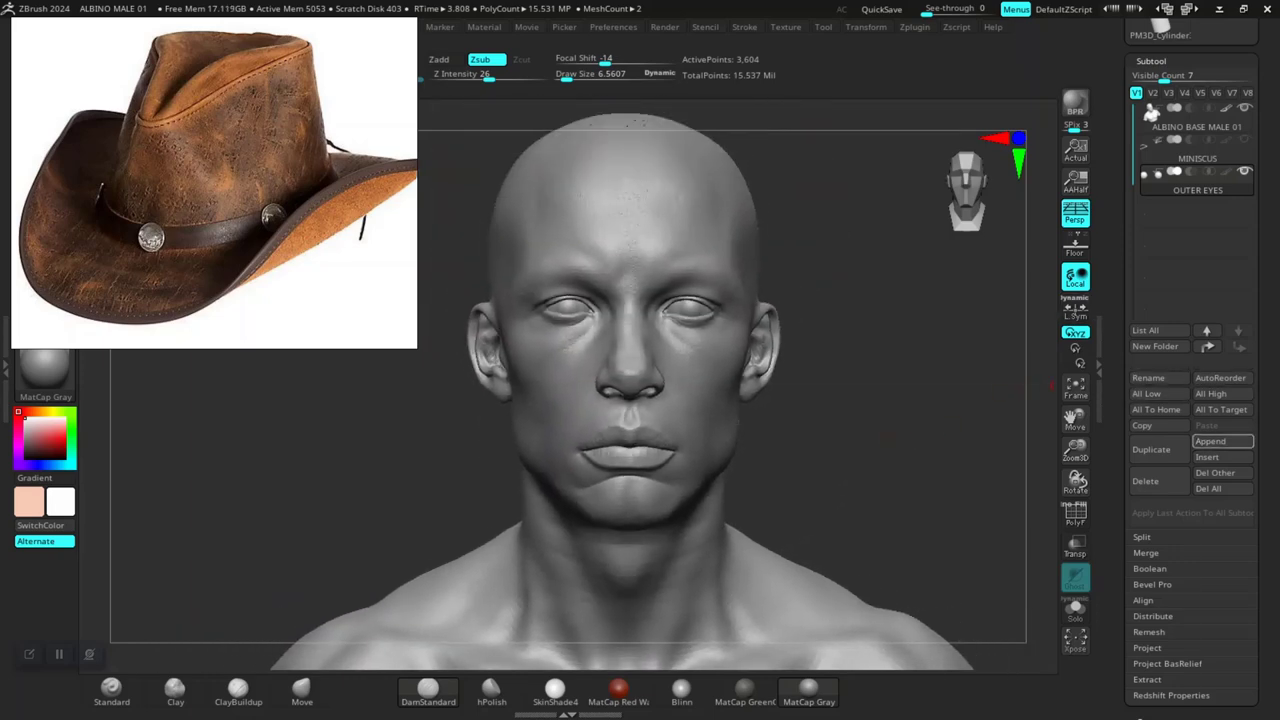
click(1222, 441)
mouse_move(636, 520)
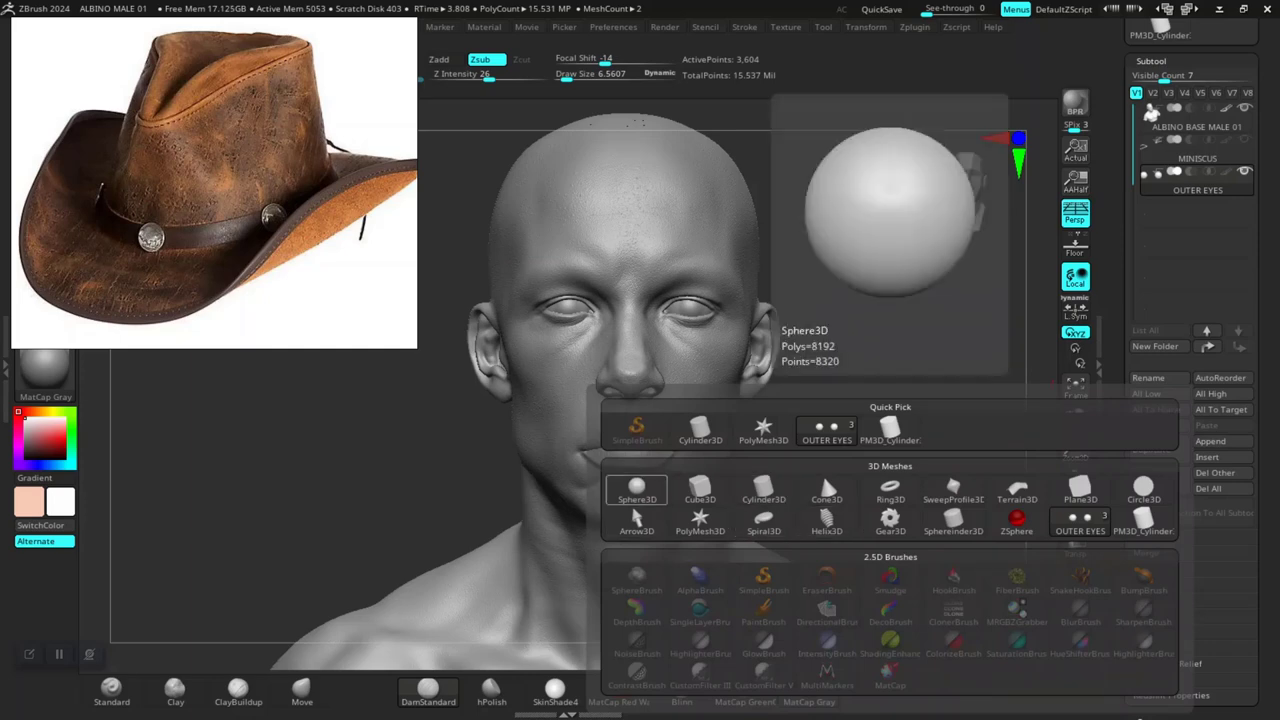
click(636, 490)
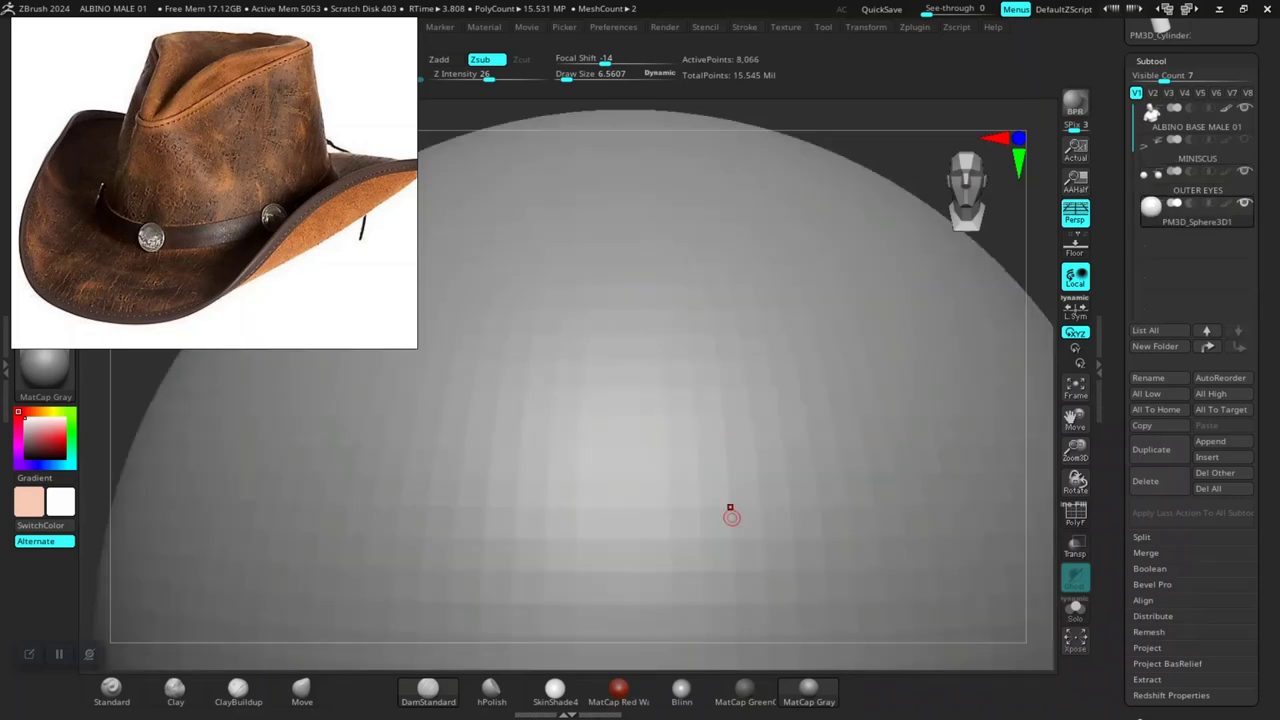
Step: Scale the sphere down to roughly head size and position it just above the top of the head
key(f)
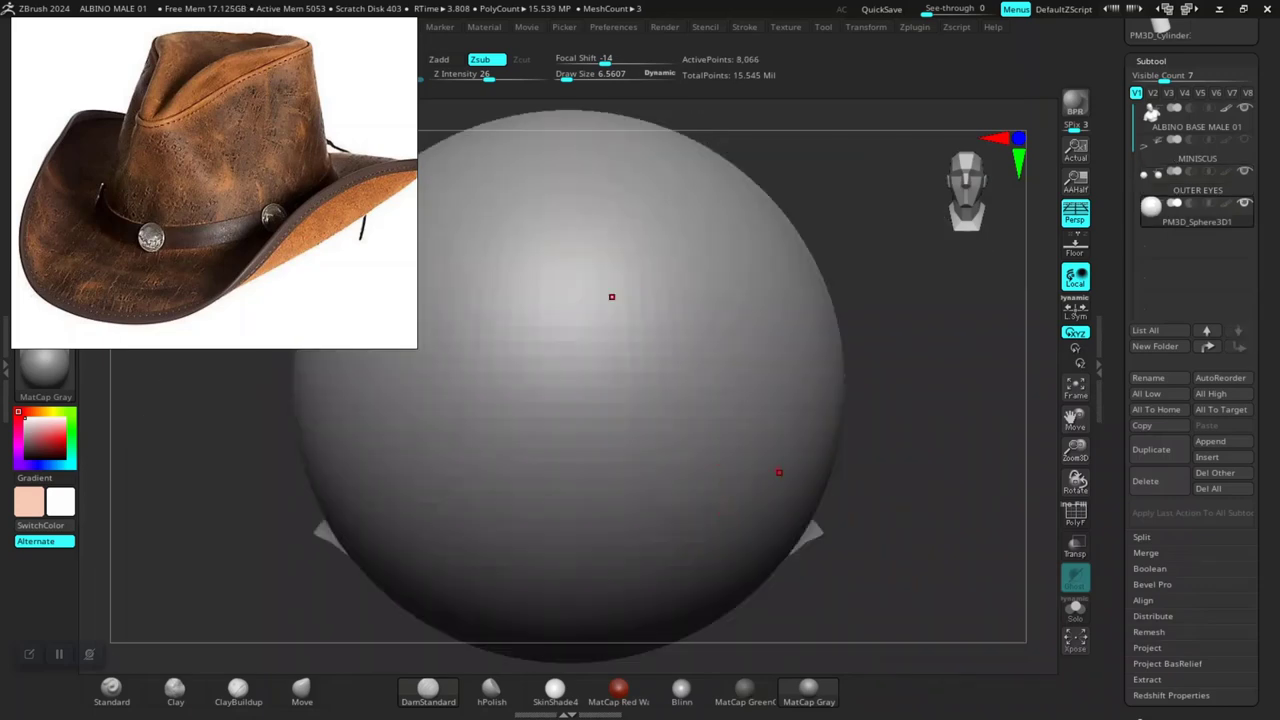
key(w)
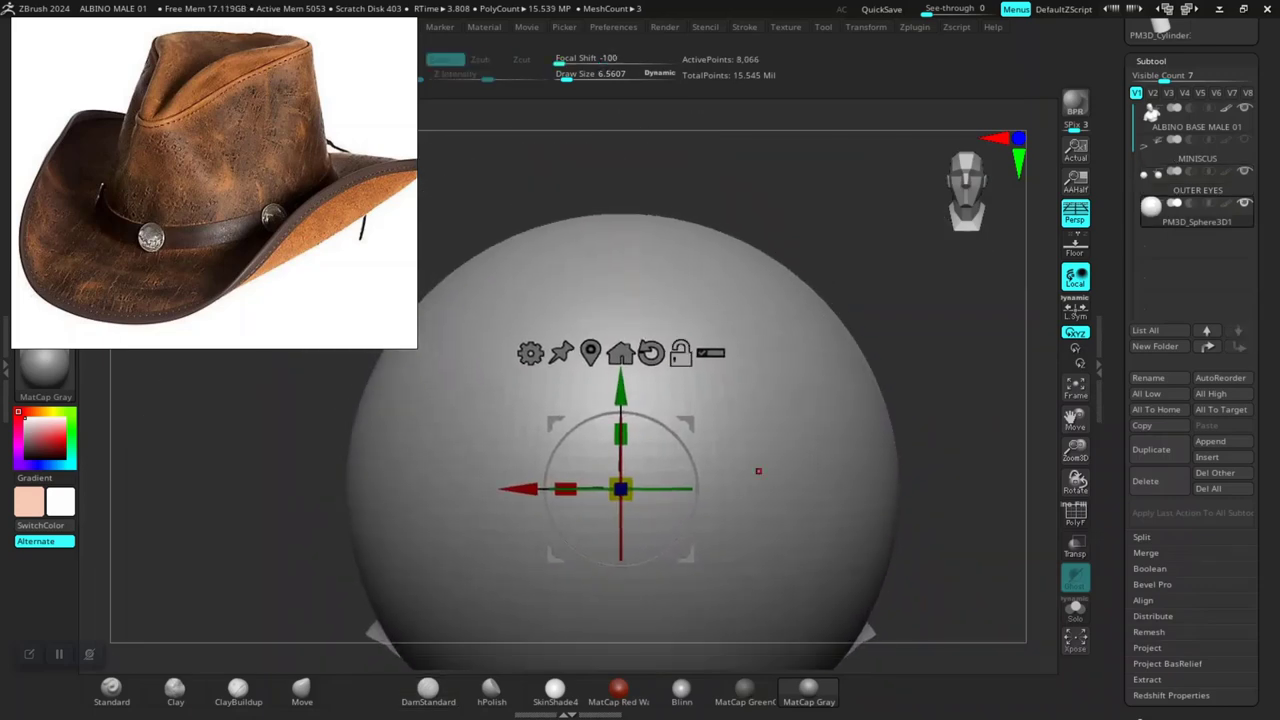
drag(617, 449, 614, 225)
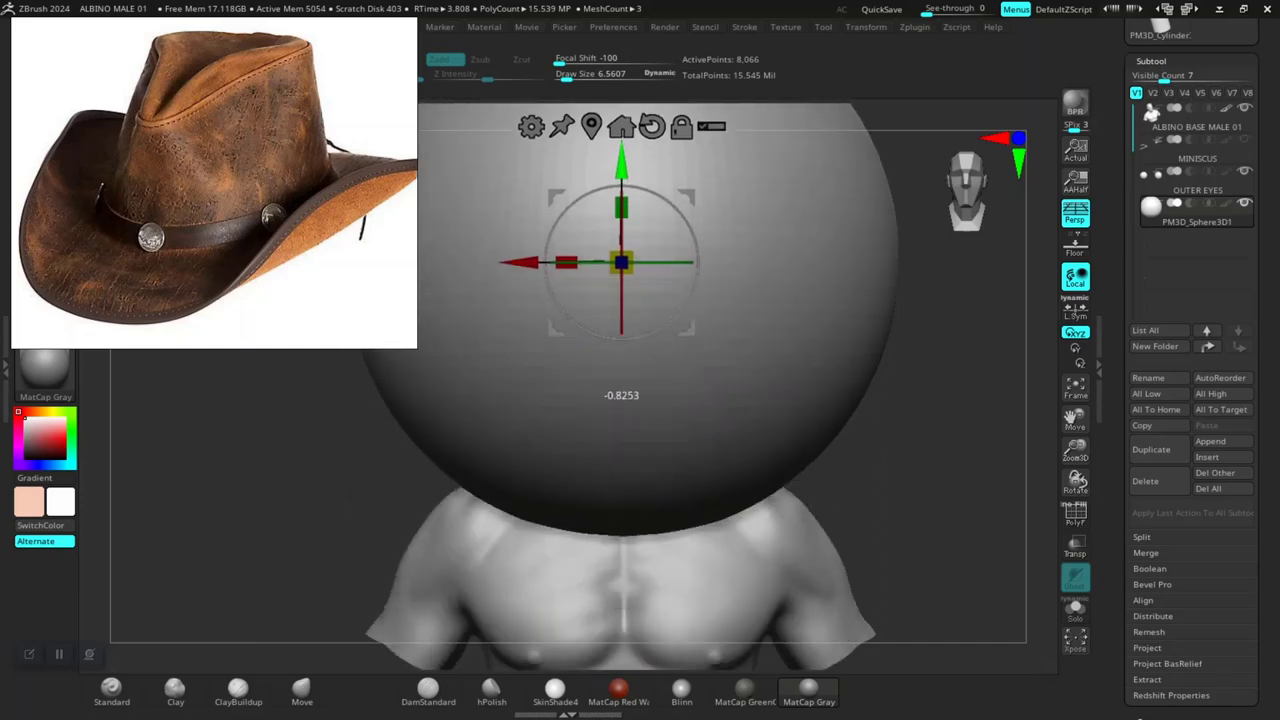
scroll(610, 420, down, 5)
scroll(609, 425, up, 5)
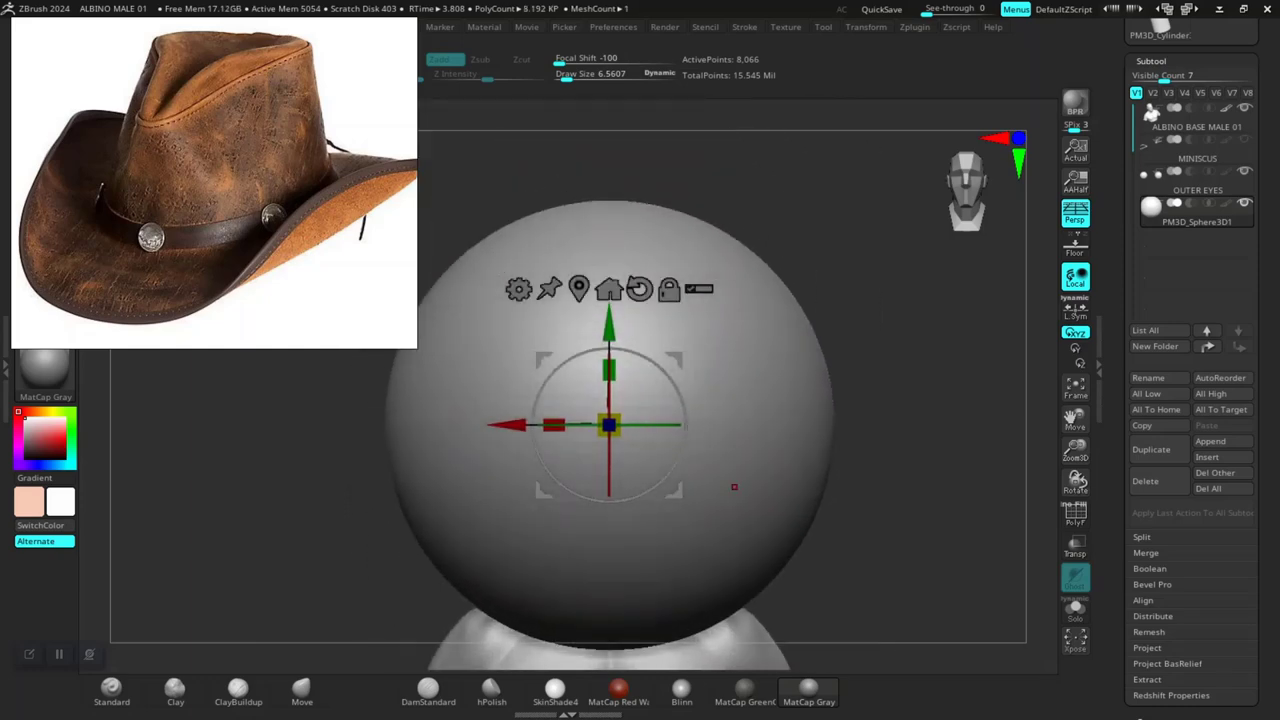
drag(609, 425, 618, 452)
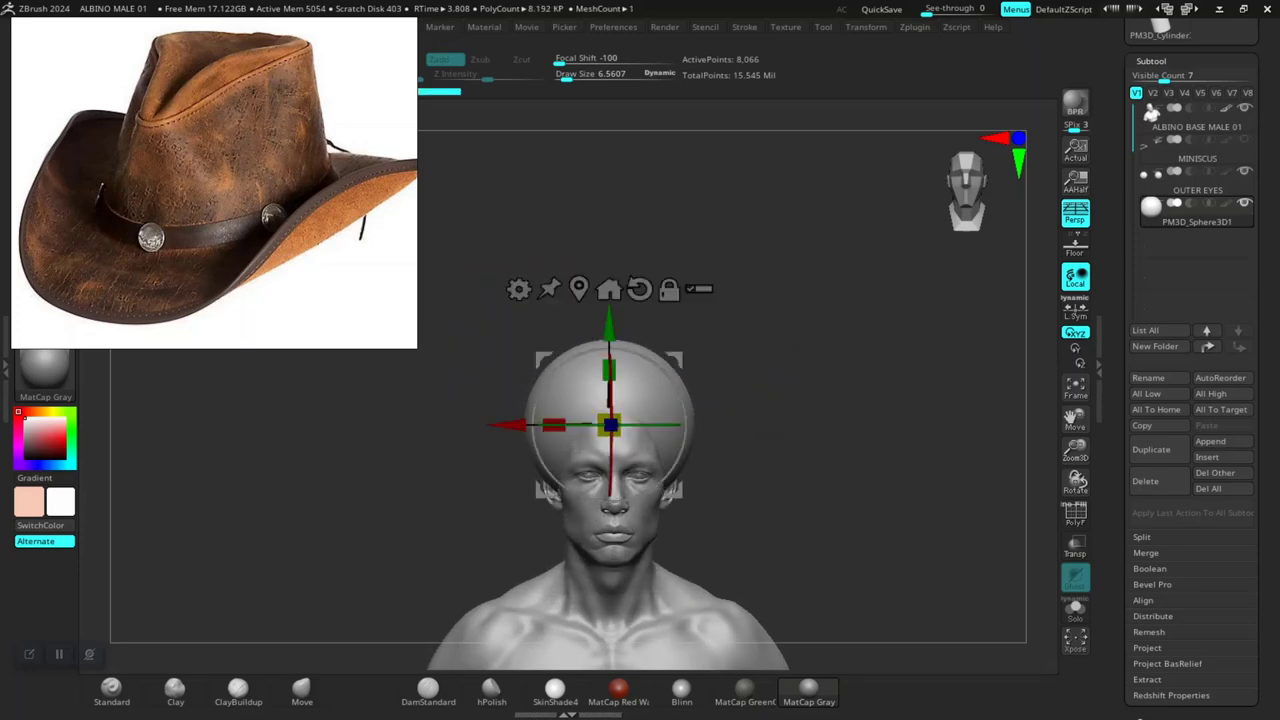
shift+drag(700, 560, 609, 557)
drag(609, 425, 630, 424)
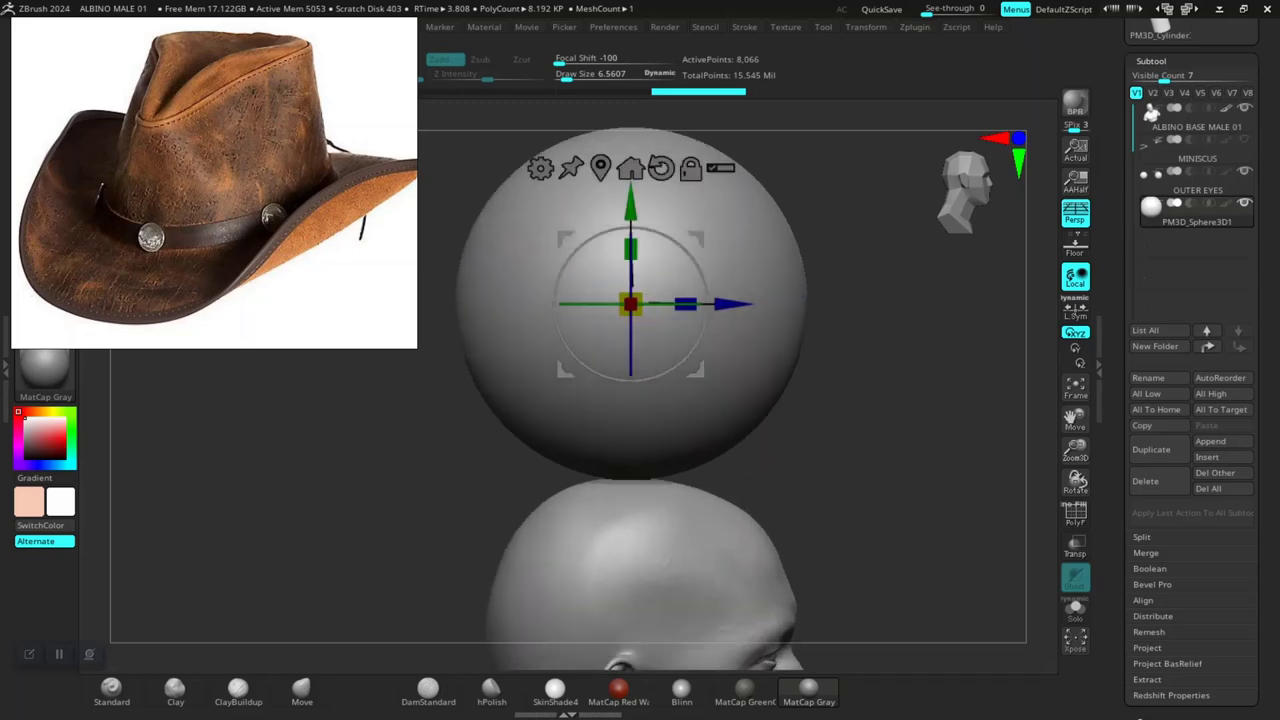
Step: Display the sphere's polygon wireframe and turn off perspective for a side view of it
key(q)
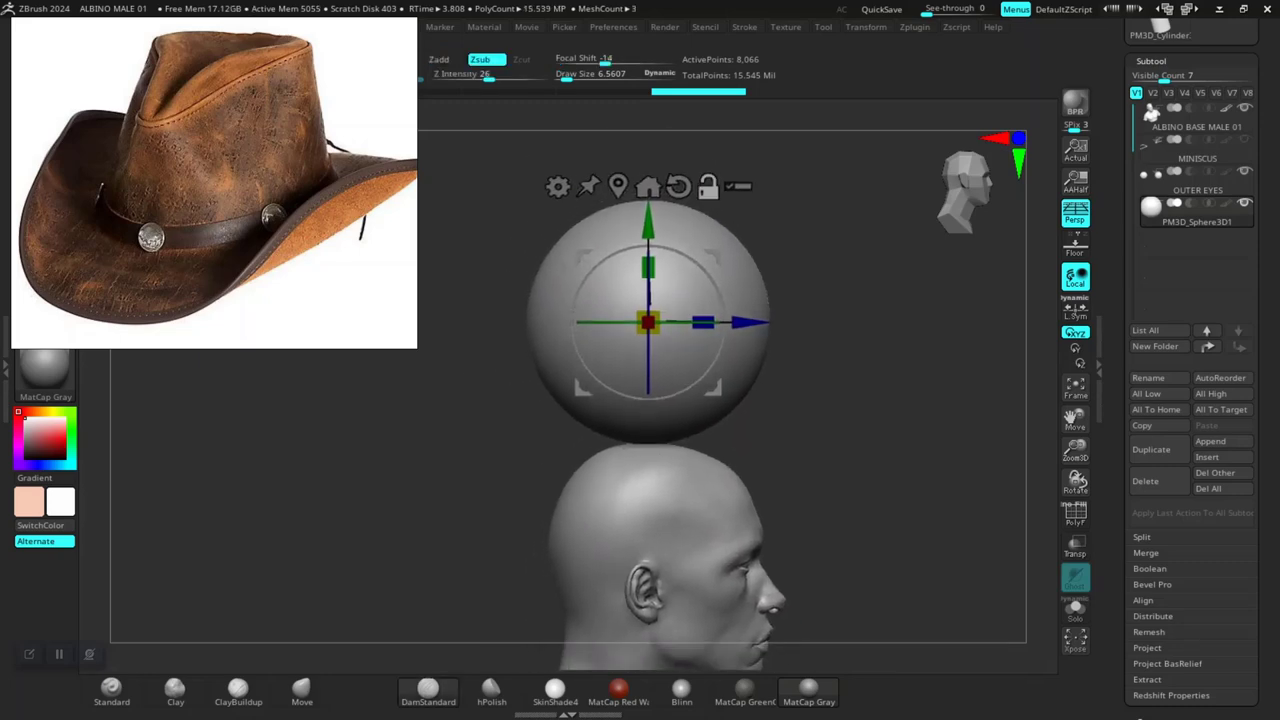
key(shift+f)
mouse_move(826, 443)
mouse_down()
mouse_move(838, 560)
mouse_move(829, 443)
mouse_move(815, 432)
mouse_up()
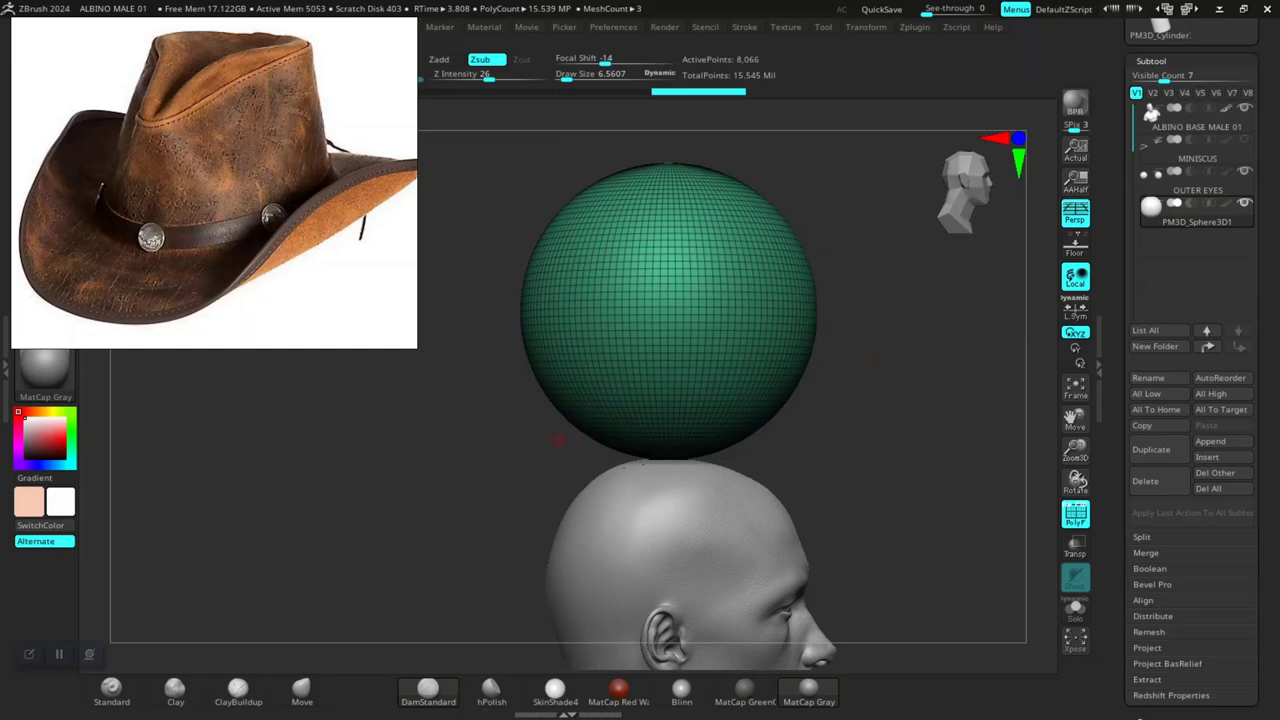
key(shift)
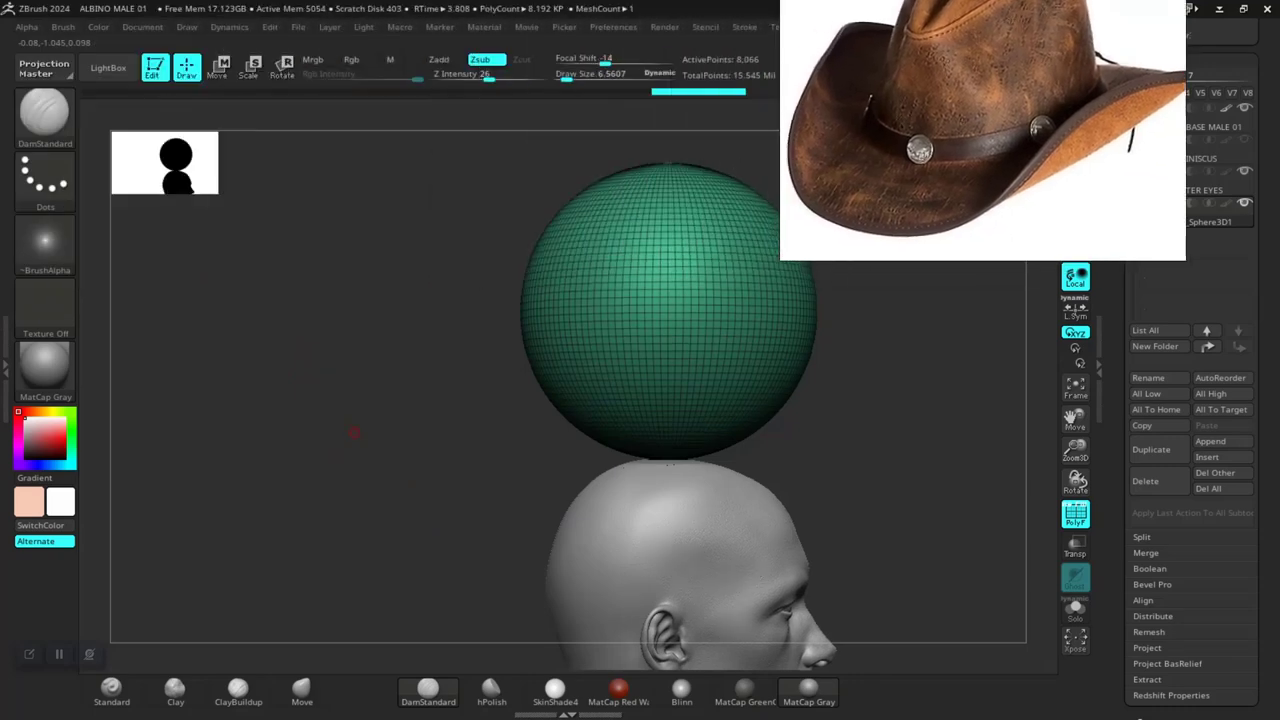
ctrl+click(45, 110)
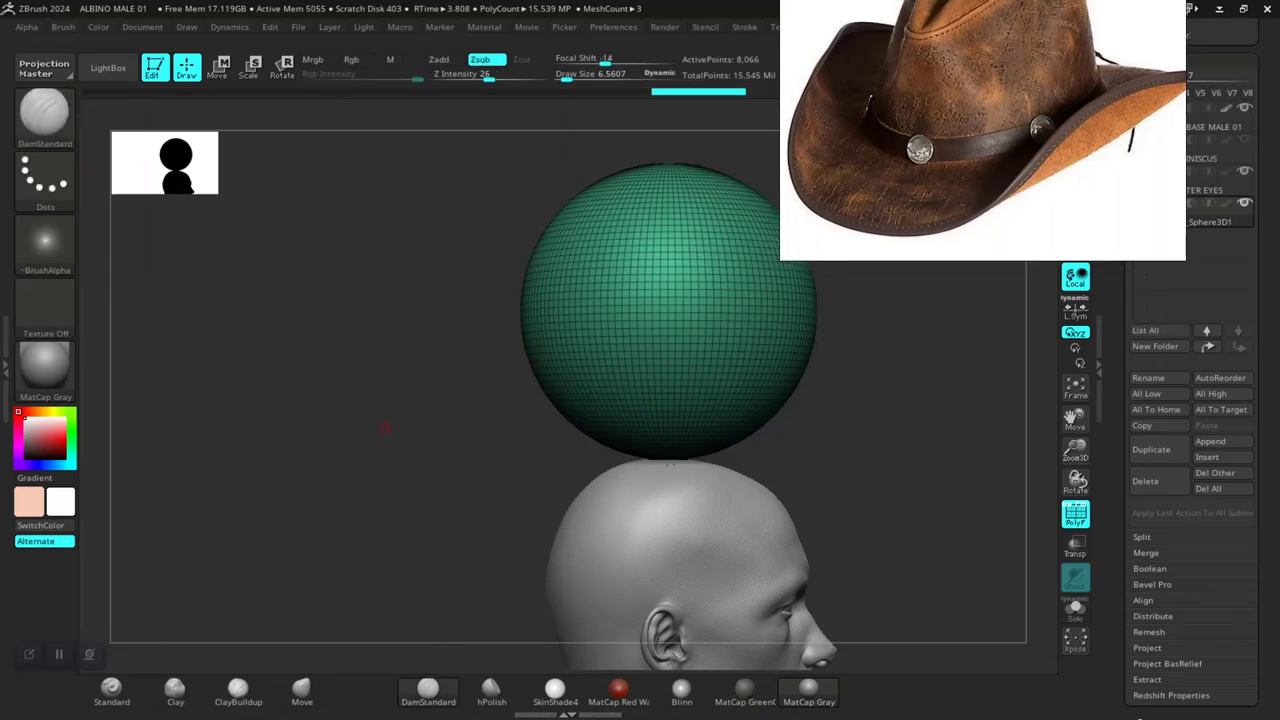
alt+drag(380, 434, 283, 463)
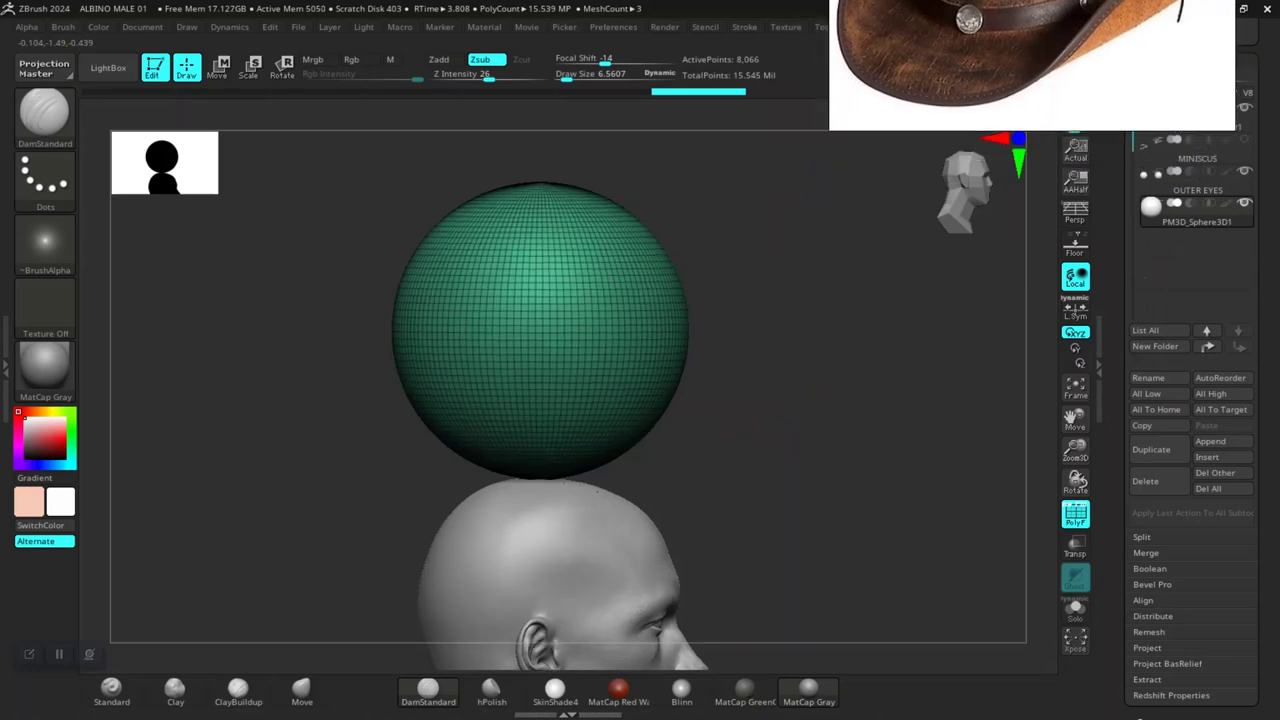
Step: Mask the lower third of the sphere and turn the masked area into its own polygroup
mouse_move(229, 311)
ctrl+mouse_down()
mouse_move(445, 490)
mouse_move(840, 577)
mouse_move(848, 641)
ctrl+mouse_up()
ctrl+drag(542, 507, 540, 494)
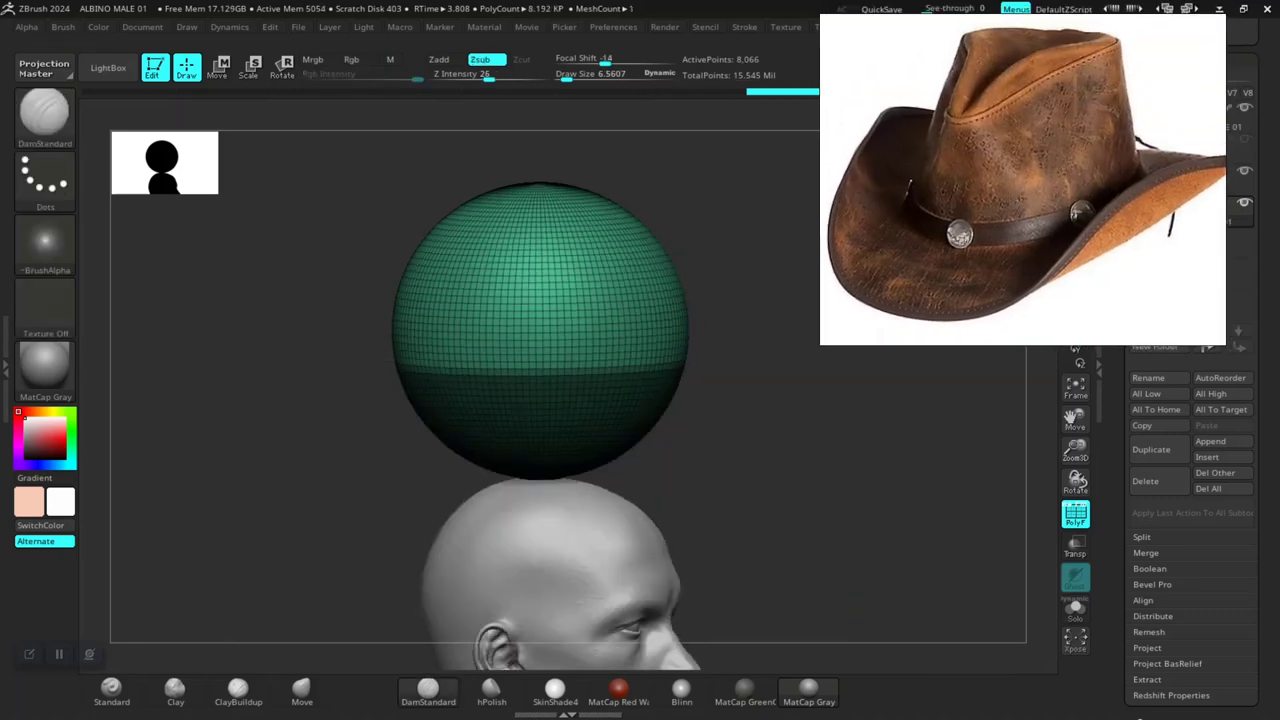
key(ctrl+w)
drag(745, 458, 591, 436)
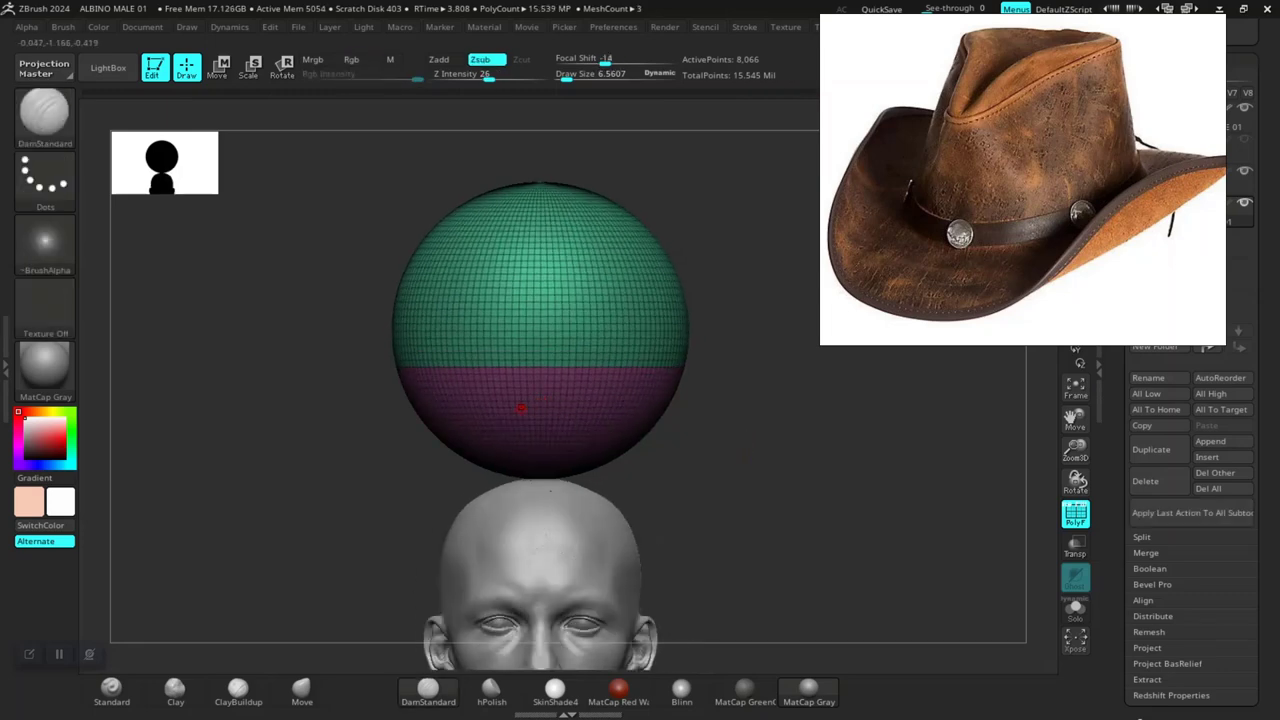
Step: Isolate the sphere's upper polygroup and split the hidden lower part off into a separate subtool
key(ctrl+shift)
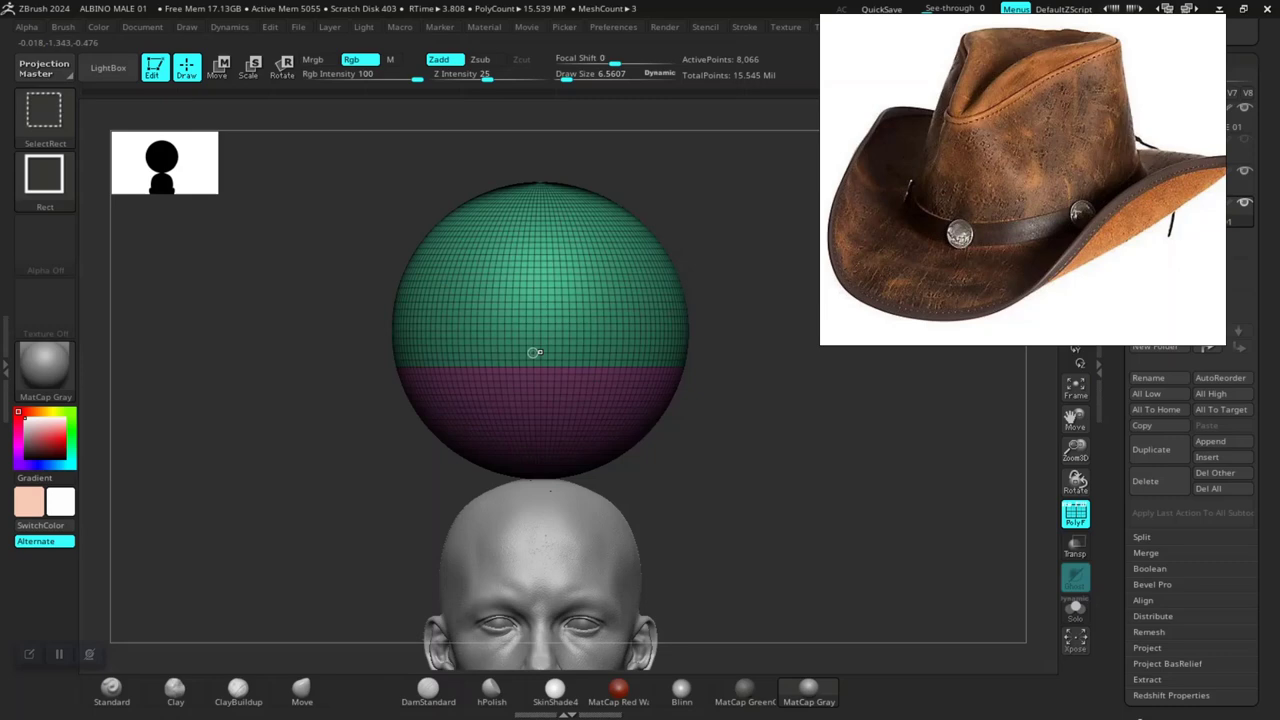
ctrl+shift+click(539, 294)
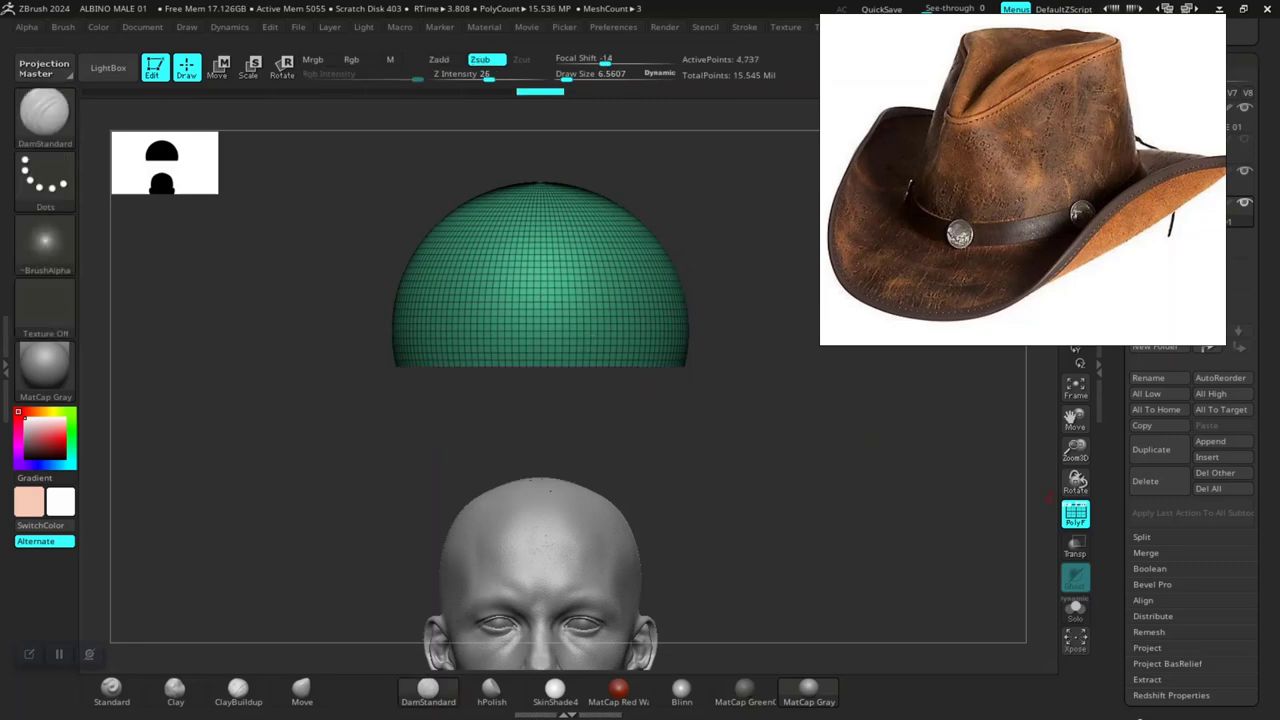
scroll(1190, 500, down, 2)
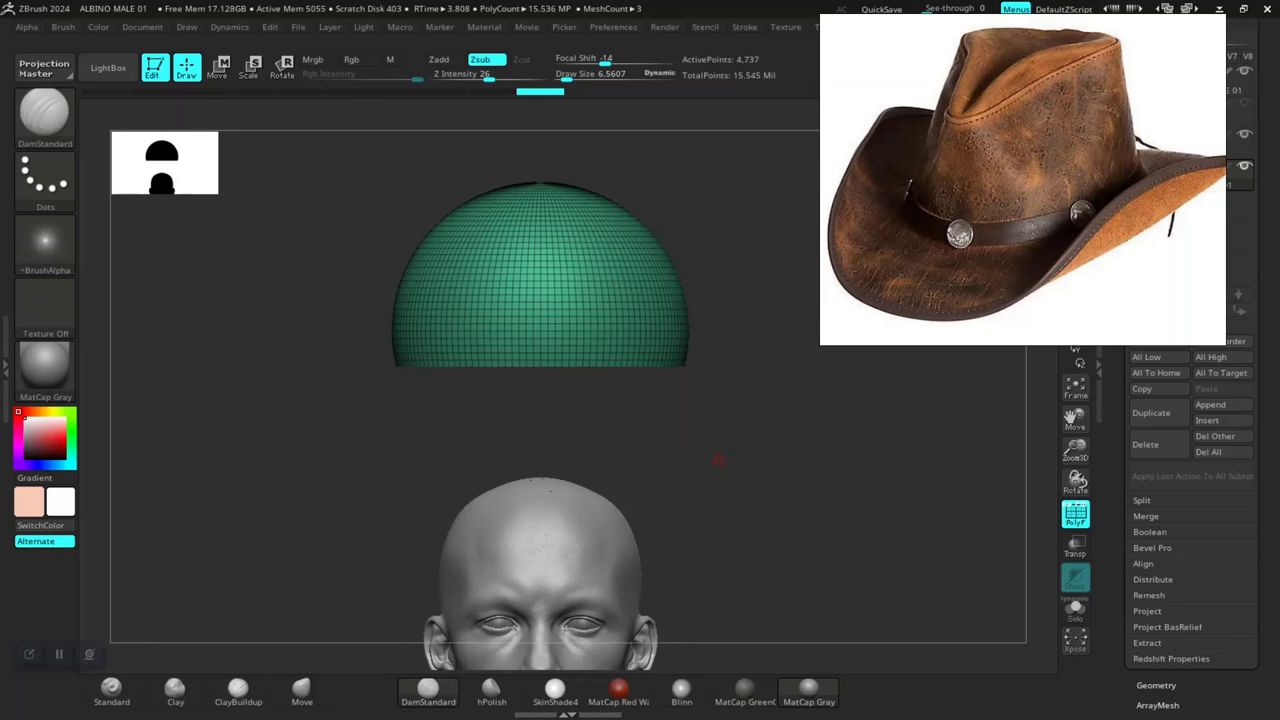
mouse_move(720, 451)
mouse_down()
mouse_move(620, 452)
mouse_move(700, 452)
mouse_up()
alt+drag(848, 450, 820, 449)
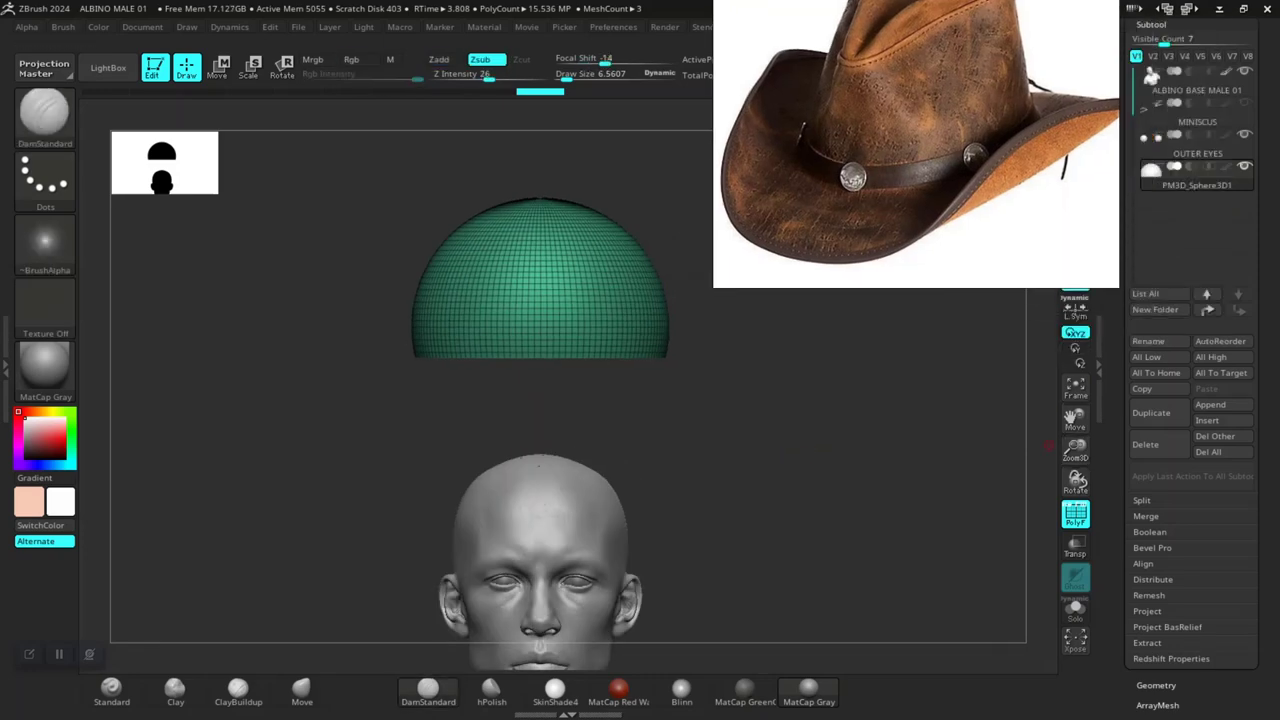
click(1141, 500)
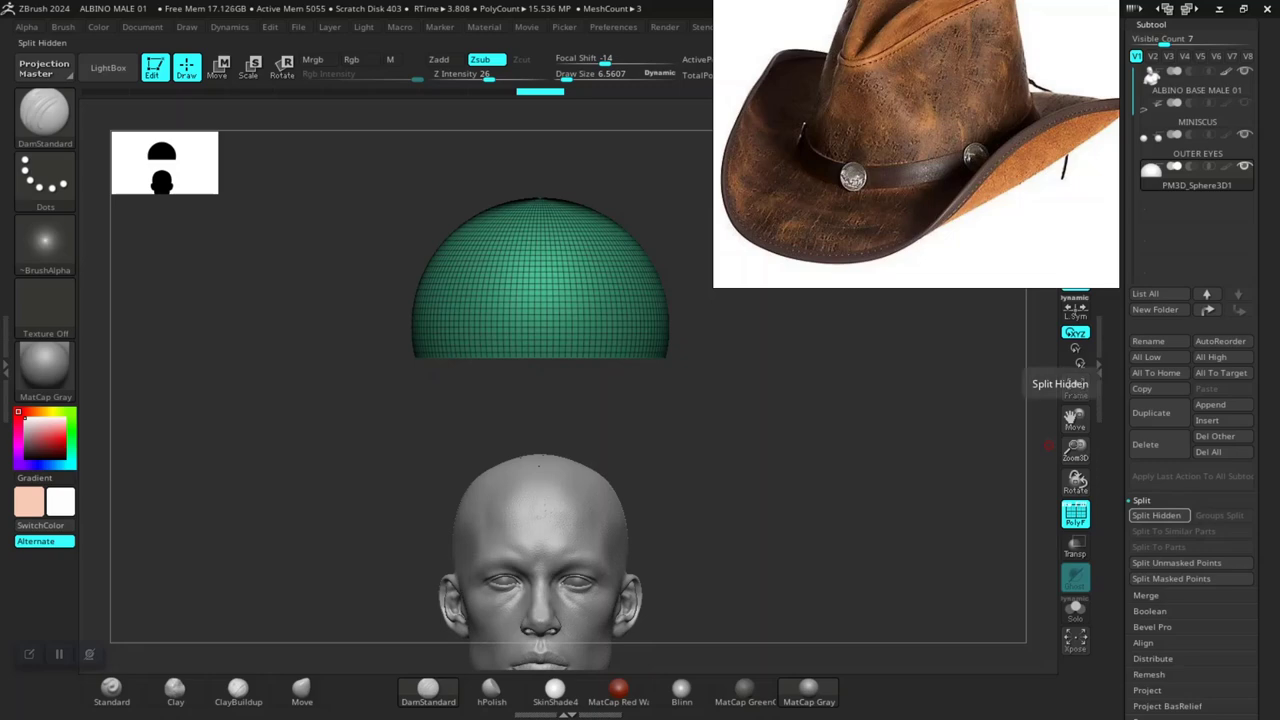
click(1156, 515)
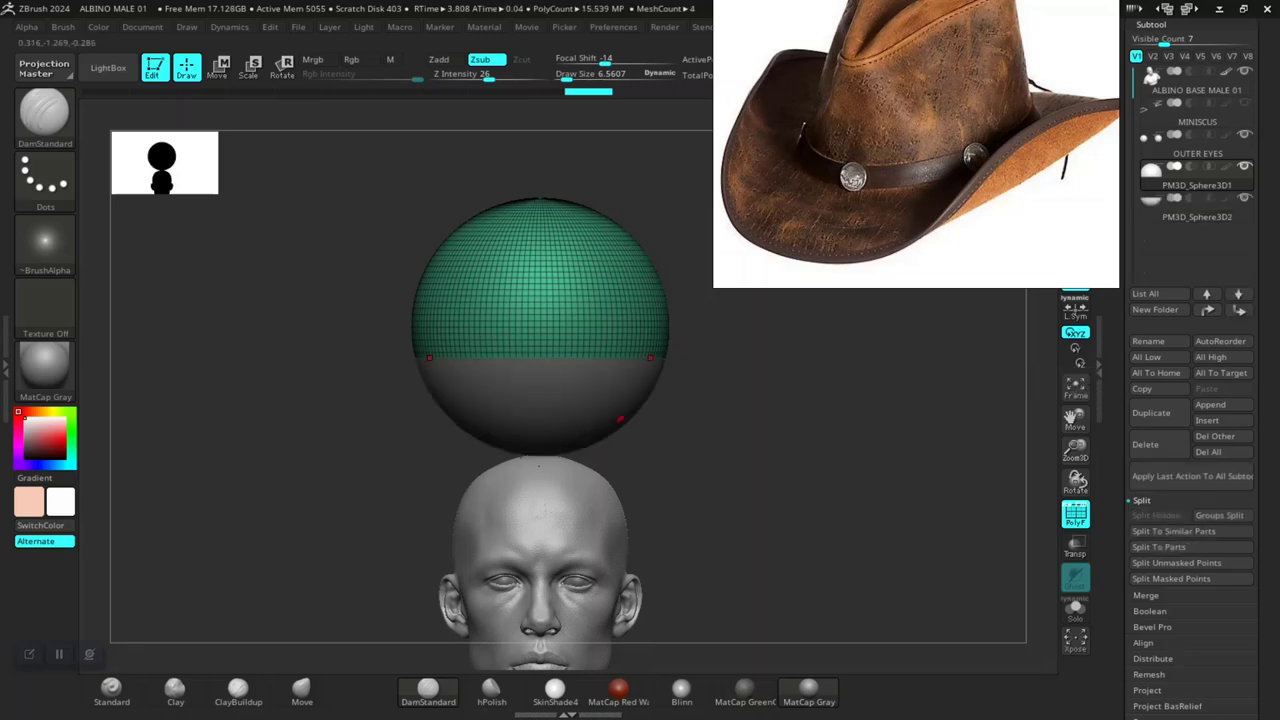
Step: Select the lower sphere piece, hide the wireframe and flatten the piece vertically into a thin disc for the brim
alt+click(611, 402)
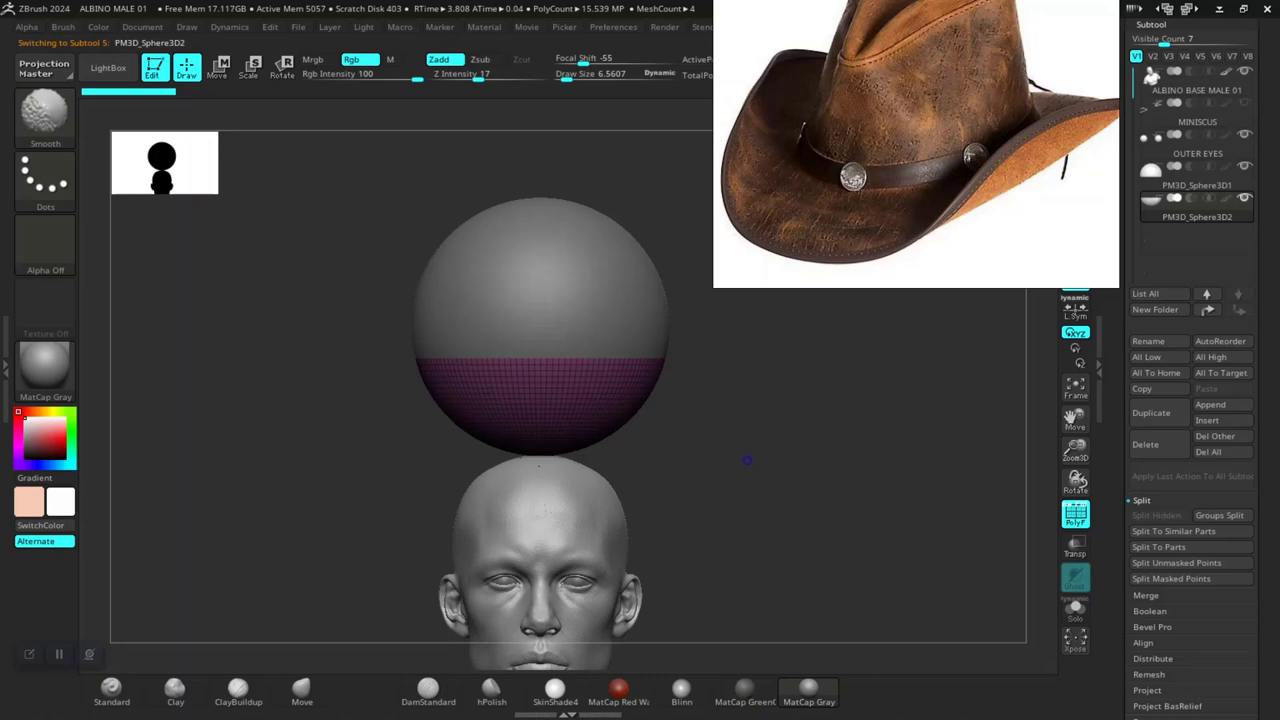
key(shift+f)
key(b)
key(d)
key(s)
key(w)
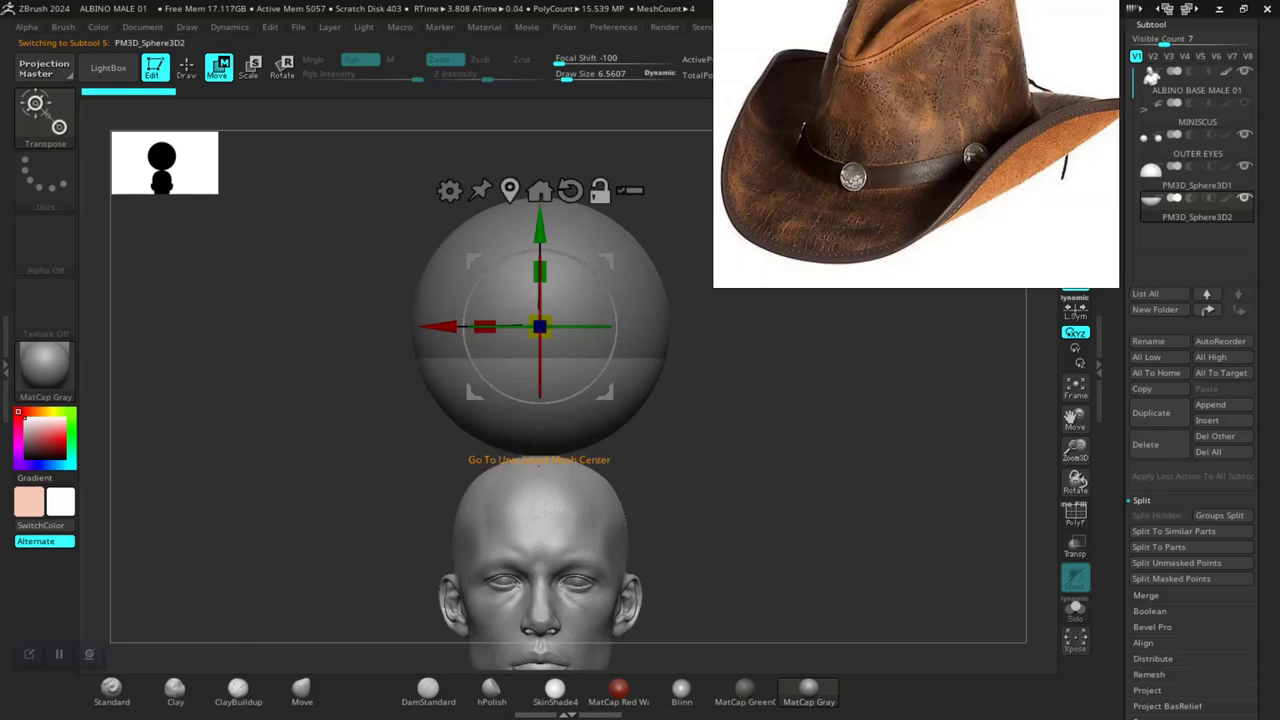
ctrl+drag(540, 272, 540, 381)
key(f)
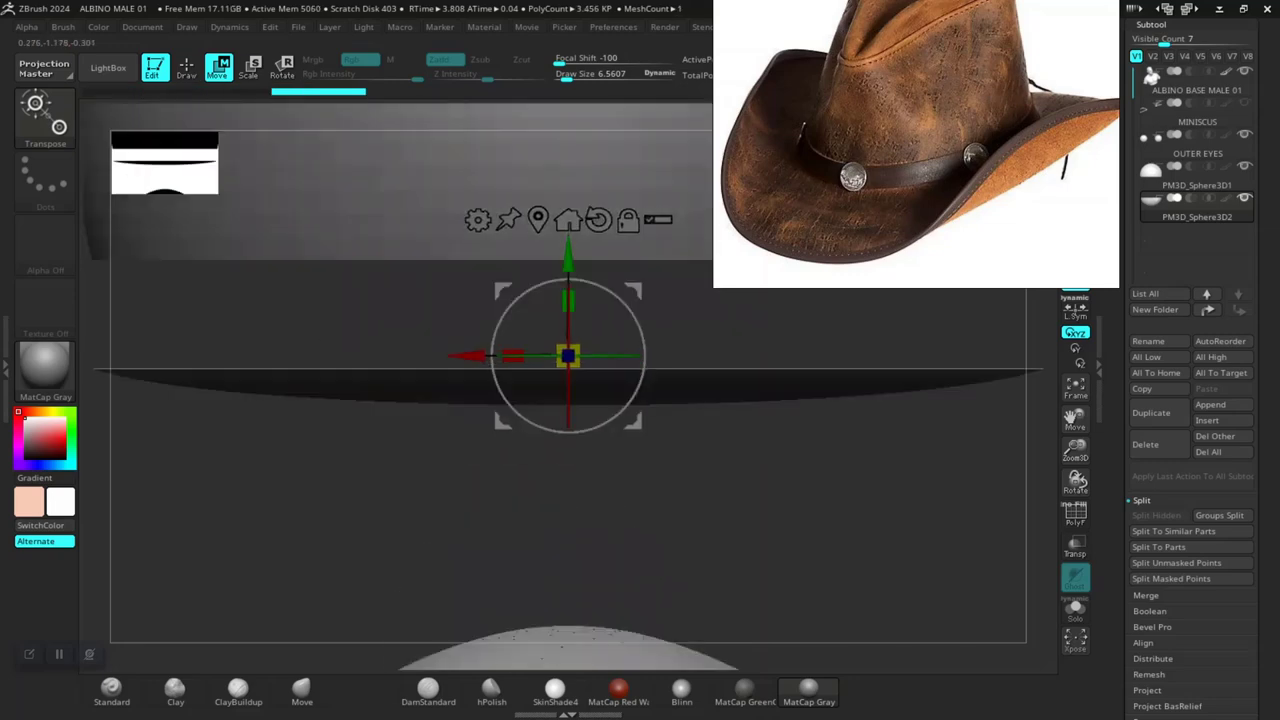
drag(568, 301, 585, 388)
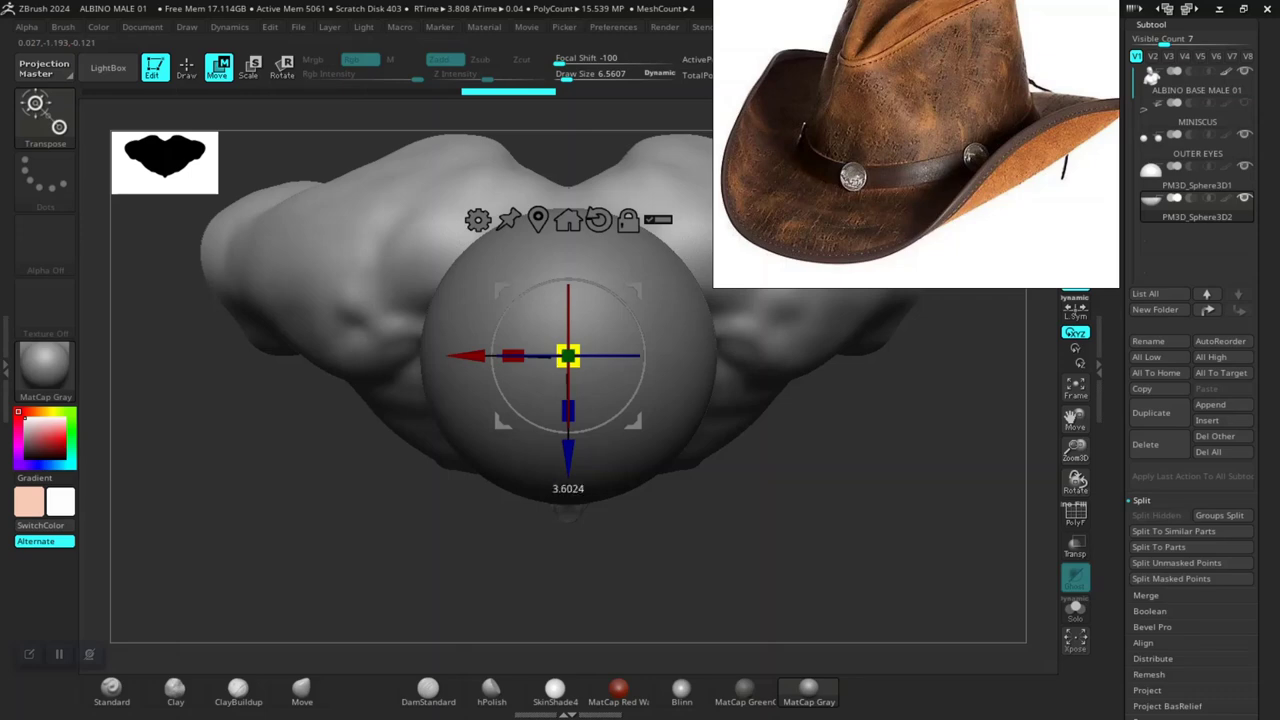
Step: Enlarge the flat disc to about 3.6 times its size and enable double-sided display for it
drag(585, 388, 600, 315)
scroll(1190, 400, down, 10)
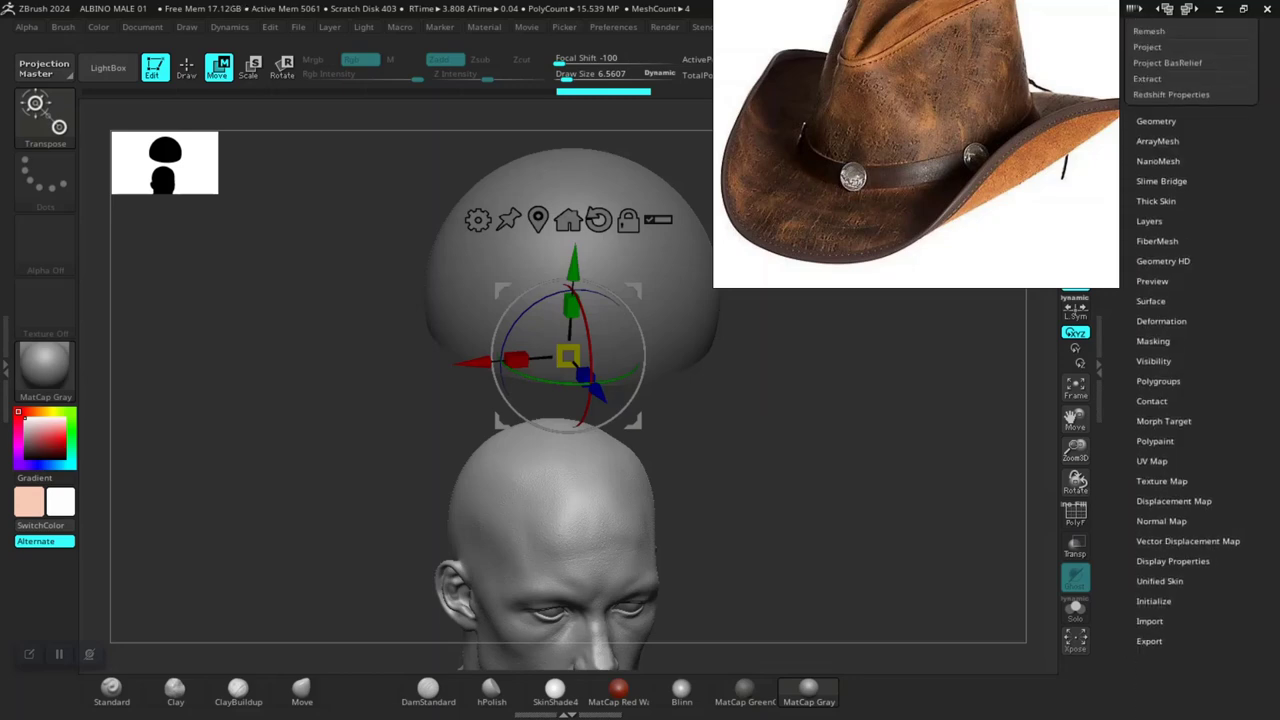
click(1172, 561)
click(1160, 469)
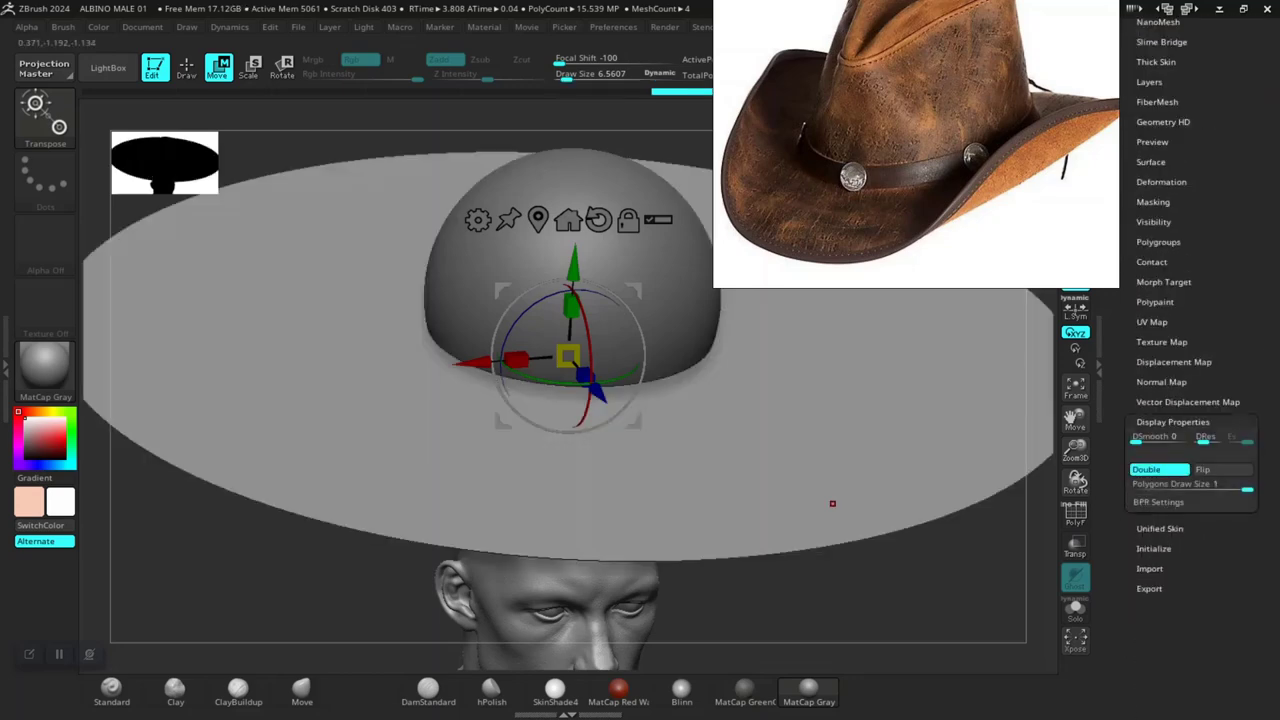
Step: Scale the brim disc down to under twice the crown's width and raise it to the crown's lower edge
shift+drag(850, 450, 870, 610)
drag(576, 365, 500, 367)
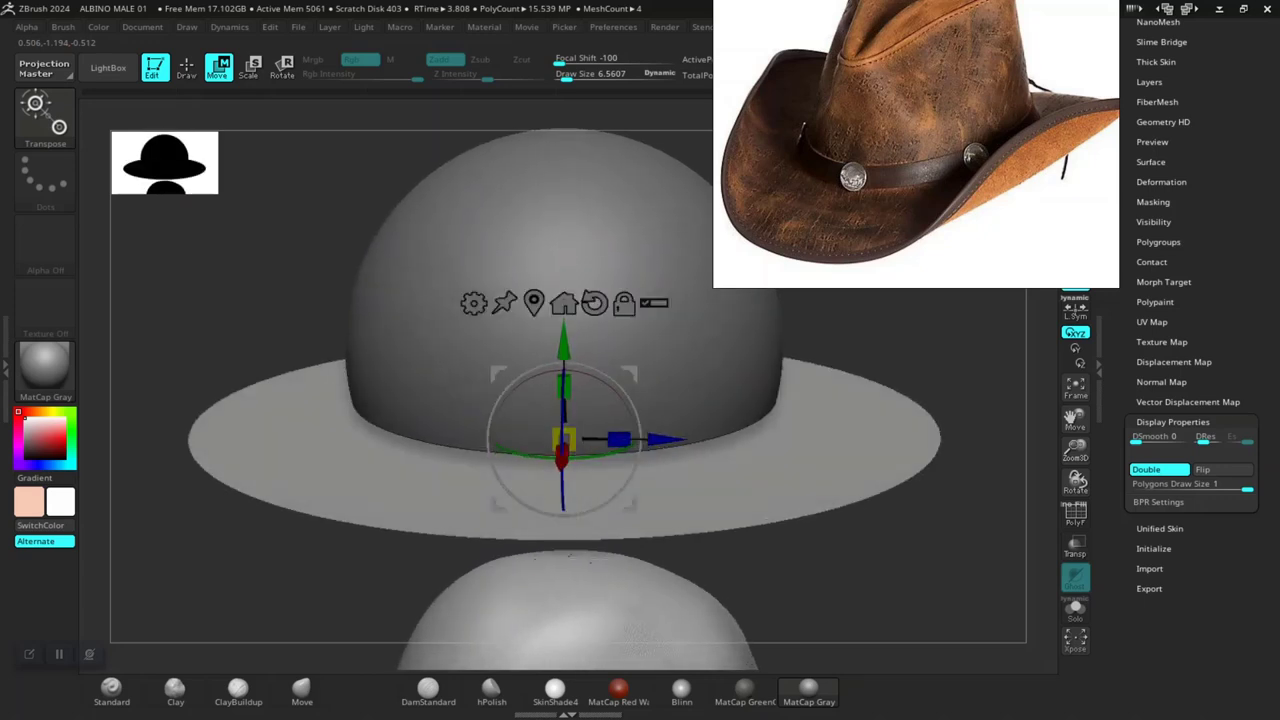
drag(563, 345, 563, 303)
Step: Undo and redo the recent brim disc edits to compare its earlier and current states
key(ctrl+z)
key(ctrl+z)
key(ctrl+z)
key(ctrl+z)
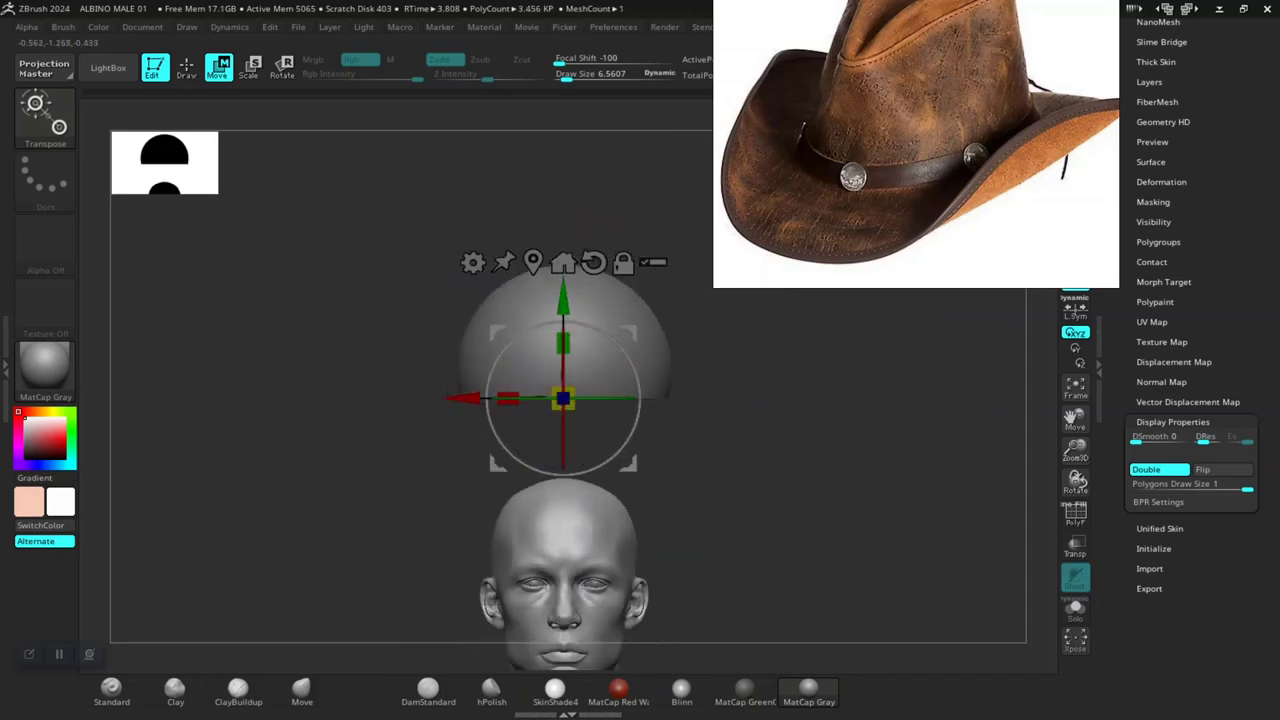
key(ctrl+shift+z)
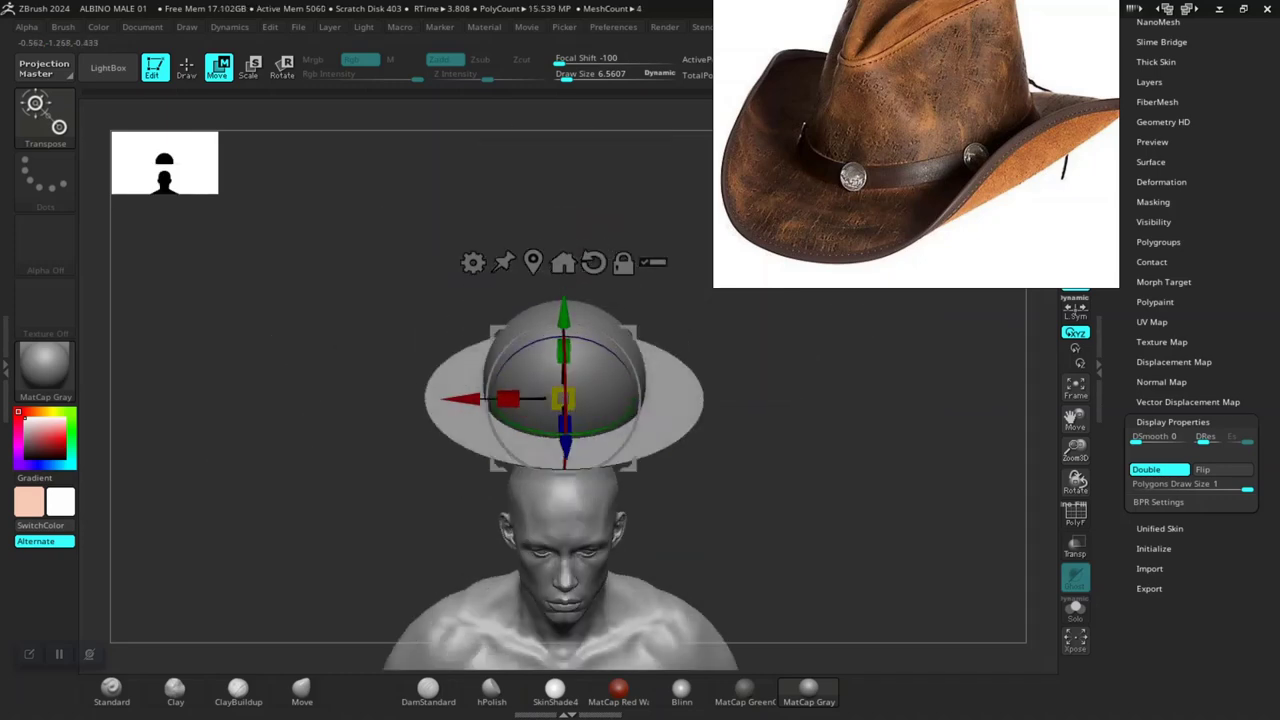
key(ctrl+shift+z)
key(ctrl+z)
key(ctrl+z)
Step: Select the upper dome that forms the hat's crown and scale it down slightly relative to the brim
key(q)
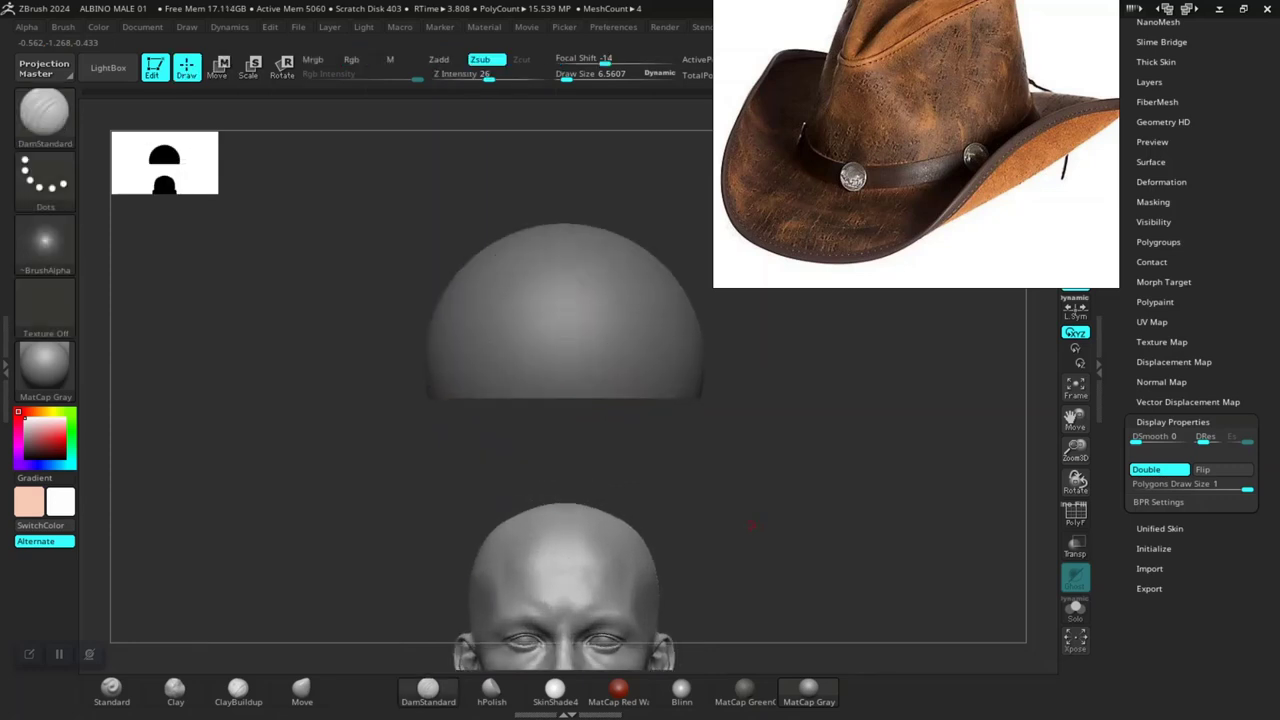
alt+click(687, 436)
key(r)
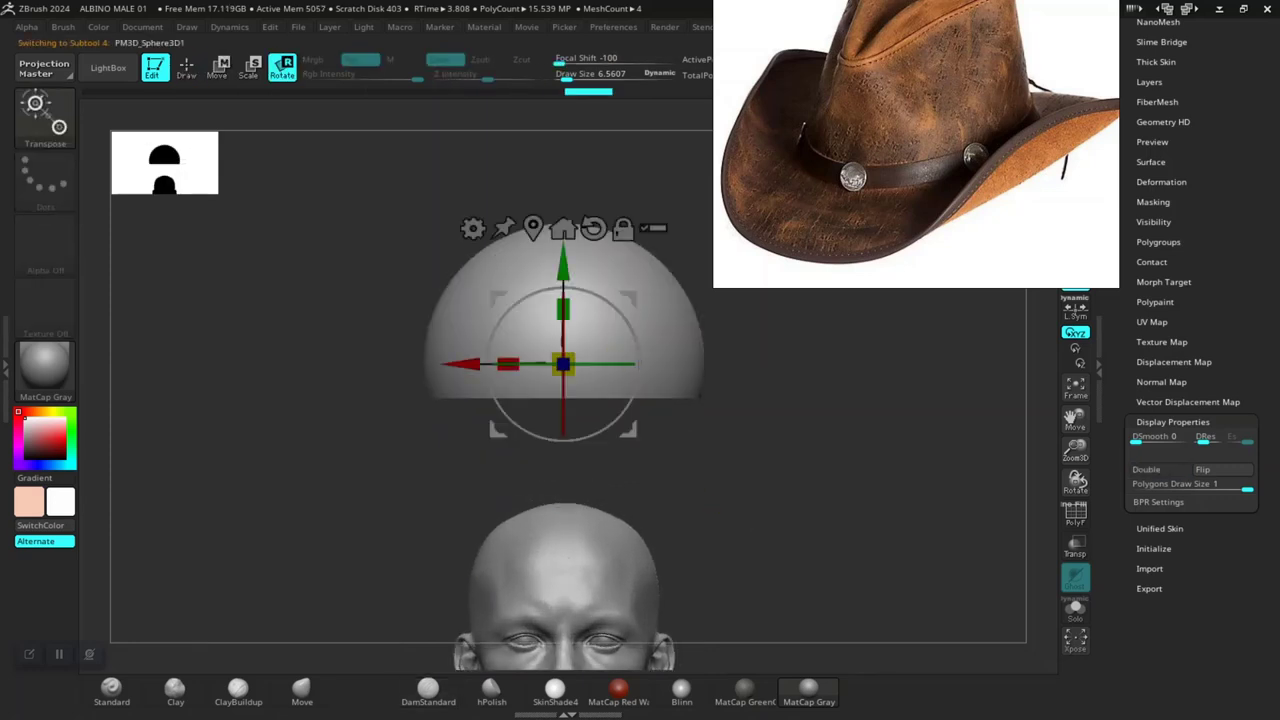
drag(718, 507, 617, 497)
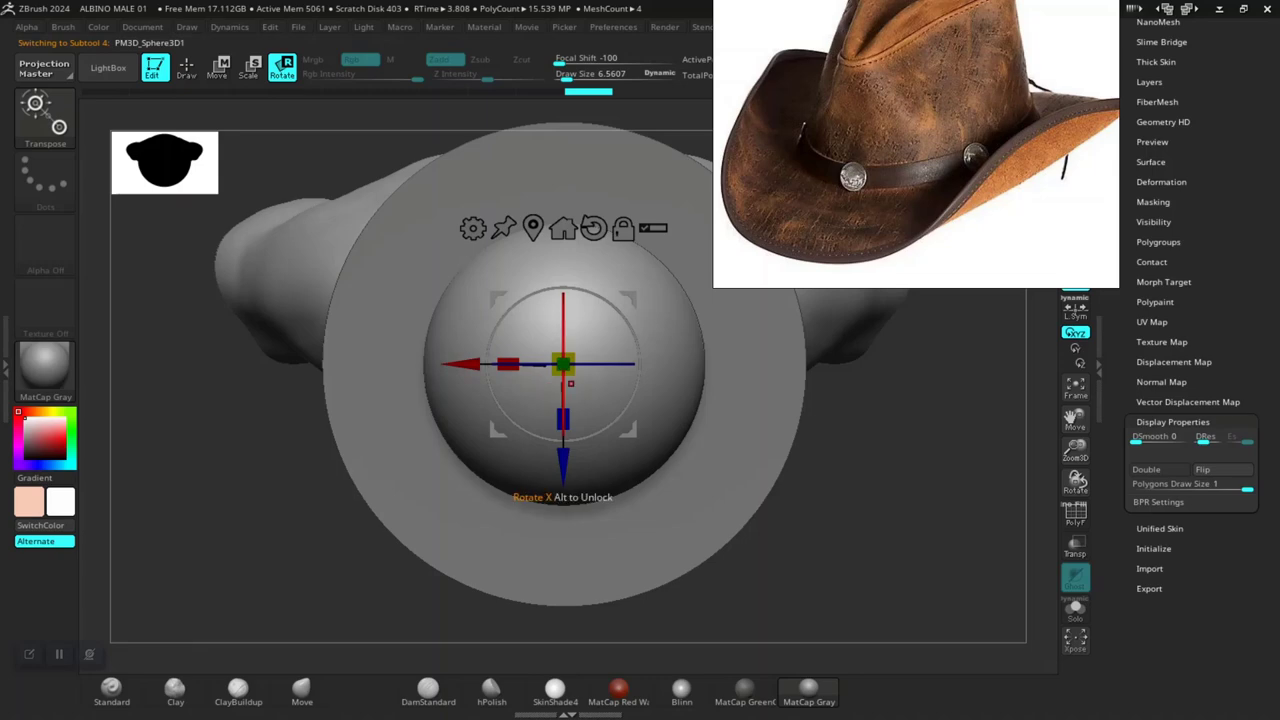
drag(562, 365, 551, 376)
drag(930, 420, 955, 365)
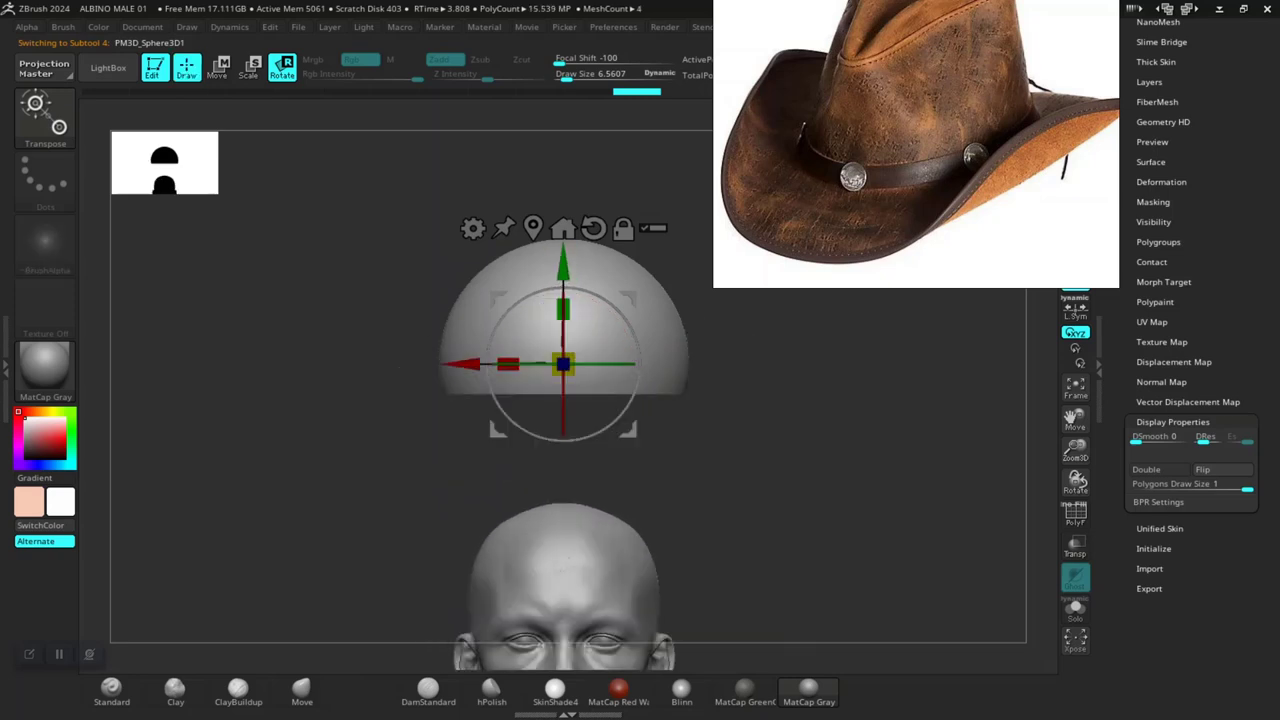
Step: Enable double-sided display for the crown dome and check its open underside
key(q)
drag(760, 400, 800, 471)
click(1146, 469)
mouse_move(871, 529)
shift+mouse_down()
mouse_move(864, 541)
mouse_move(853, 493)
shift+mouse_up()
key(shift+f)
mouse_move(814, 395)
alt+mouse_down()
mouse_move(820, 540)
mouse_move(818, 414)
mouse_move(820, 480)
mouse_move(820, 460)
mouse_move(762, 500)
alt+mouse_up()
key(shift+f)
Step: Try to shift the brim disc slightly along the vertical axis at the crown's lower edge, and undo the adjustments
key(w)
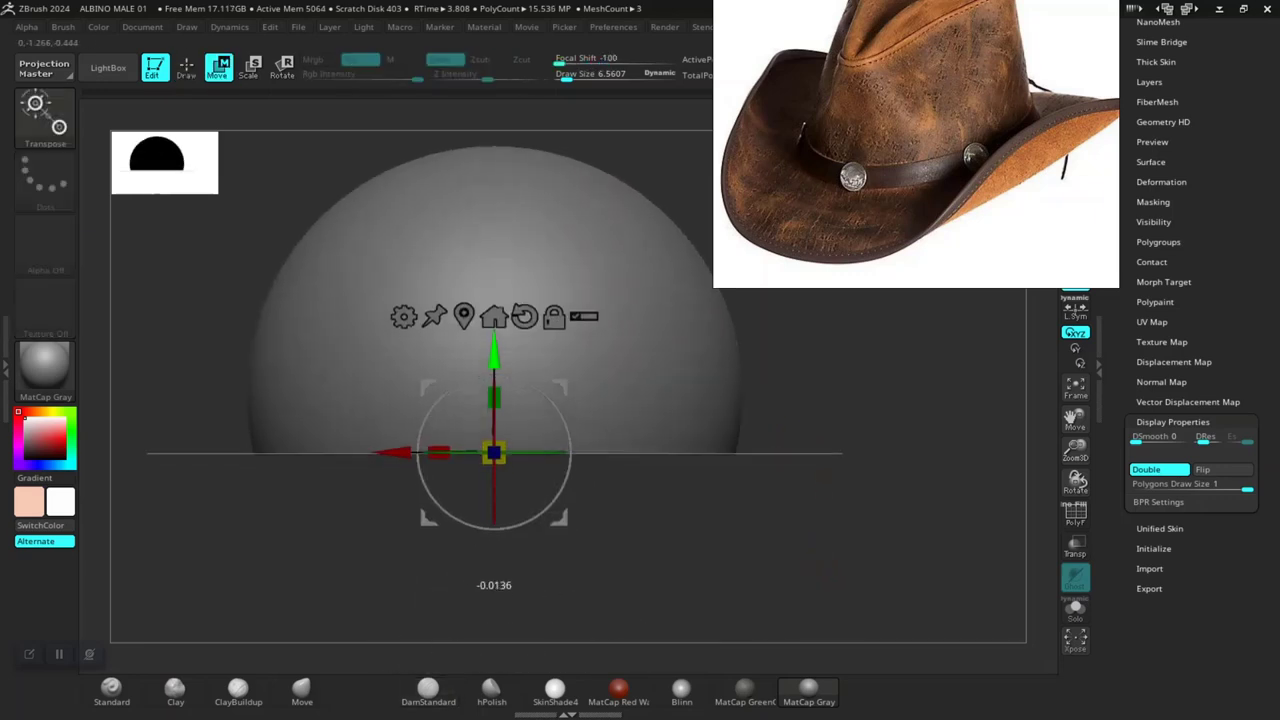
key(ctrl+z)
key(ctrl+z)
key(ctrl+z)
key(ctrl+z)
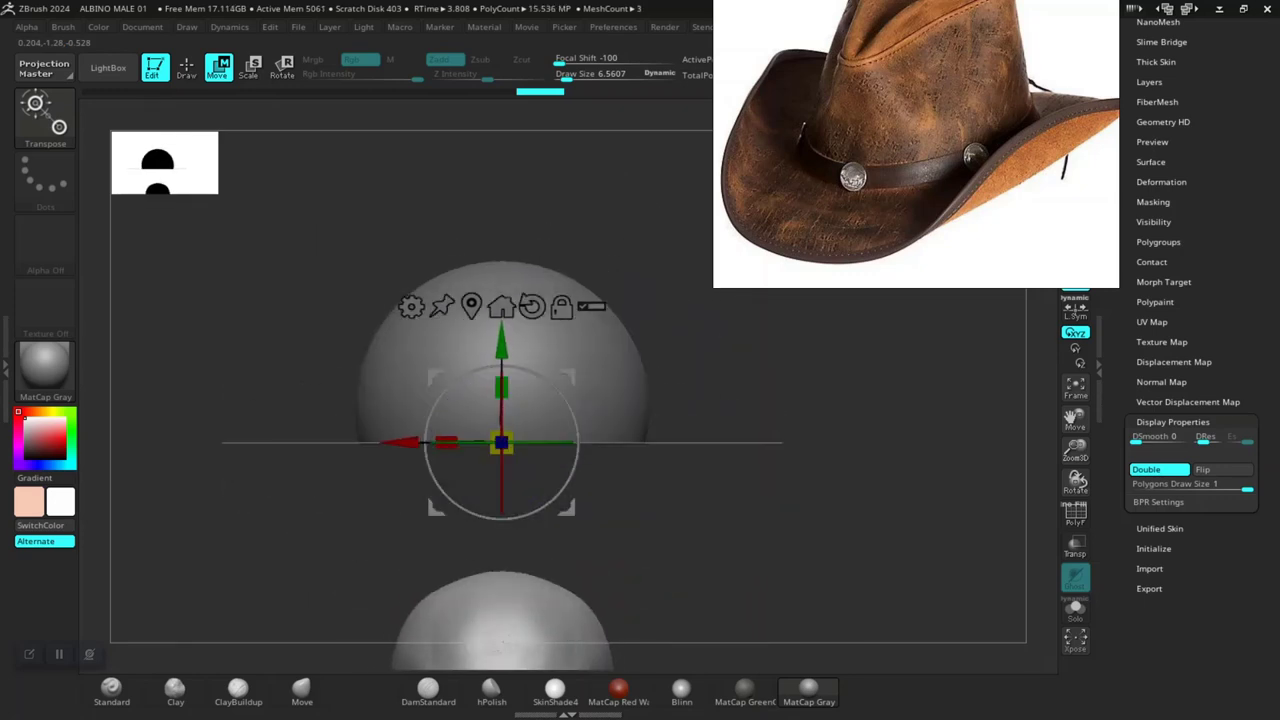
Step: Set the Move brush to a draw size of about 289 and curl both sides of the brim upward
key(q)
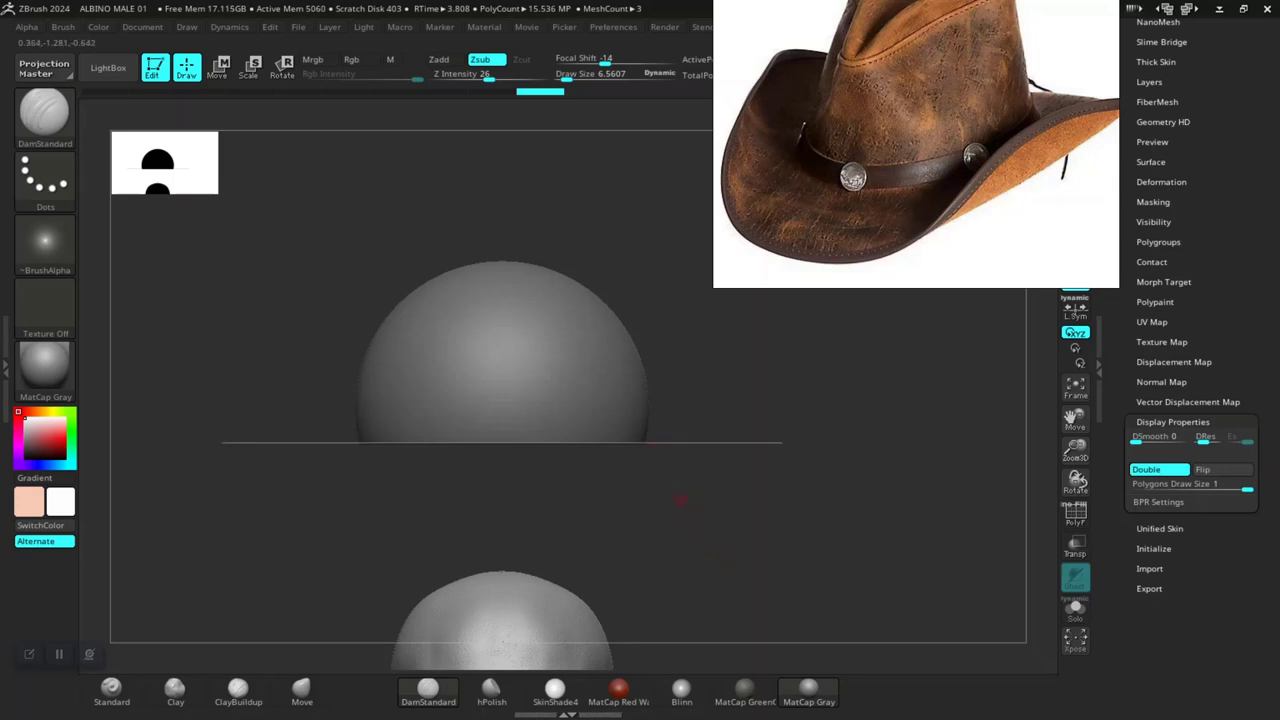
key(b)
key(m)
key(v)
key(space)
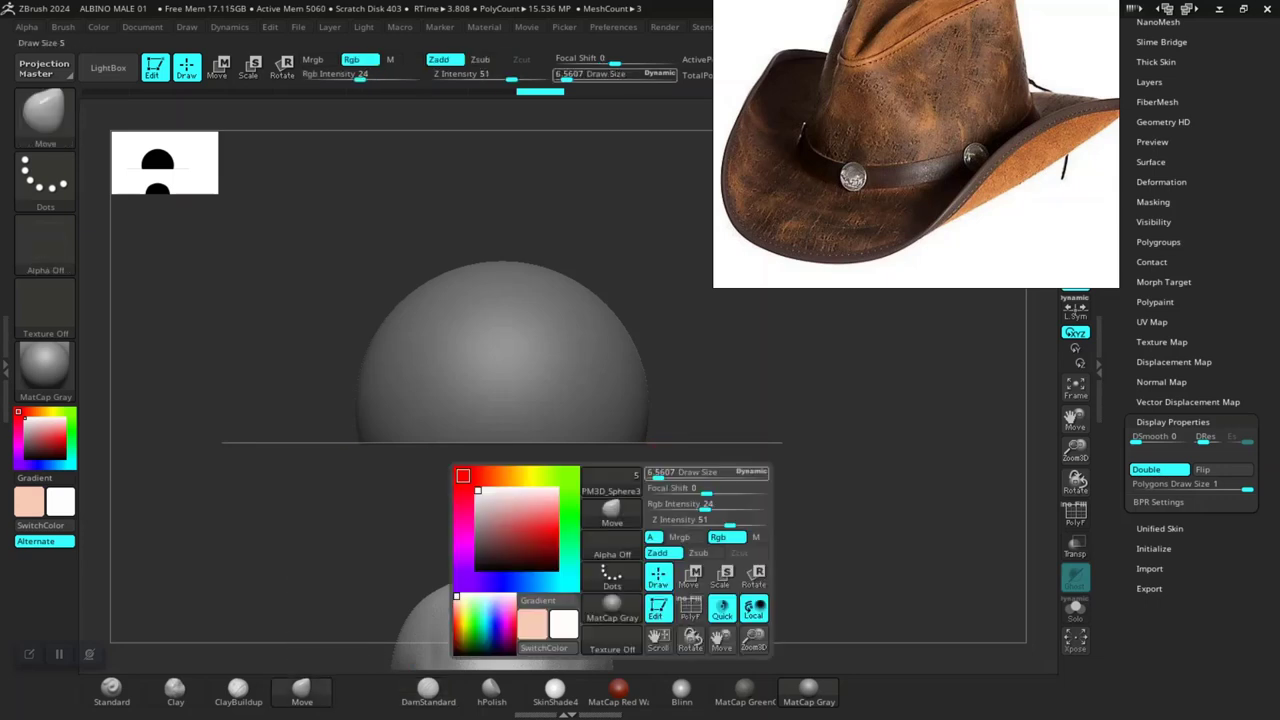
mouse_move(662, 471)
mouse_down()
mouse_move(790, 480)
mouse_move(552, 458)
mouse_move(522, 500)
mouse_move(557, 430)
mouse_move(600, 420)
mouse_up()
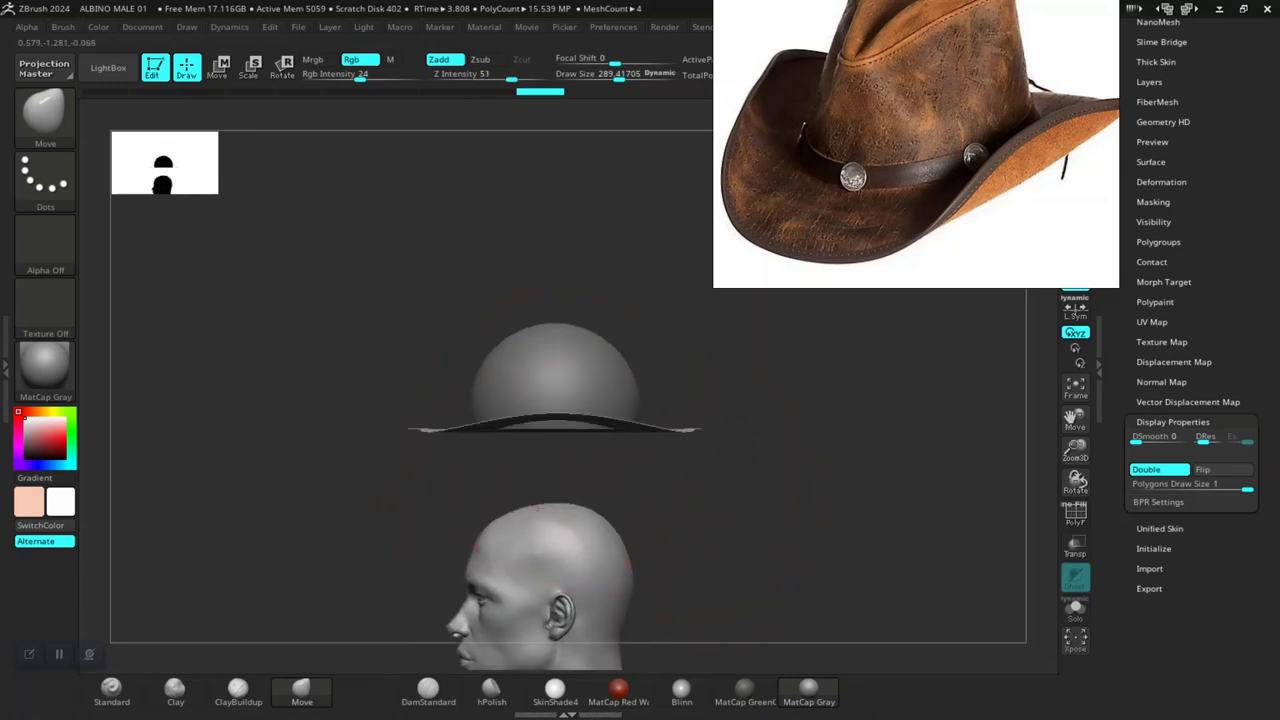
mouse_move(560, 480)
mouse_down()
mouse_move(714, 549)
mouse_move(765, 500)
mouse_move(757, 486)
mouse_move(798, 540)
mouse_up()
drag(770, 490, 700, 430)
alt+drag(486, 514, 580, 470)
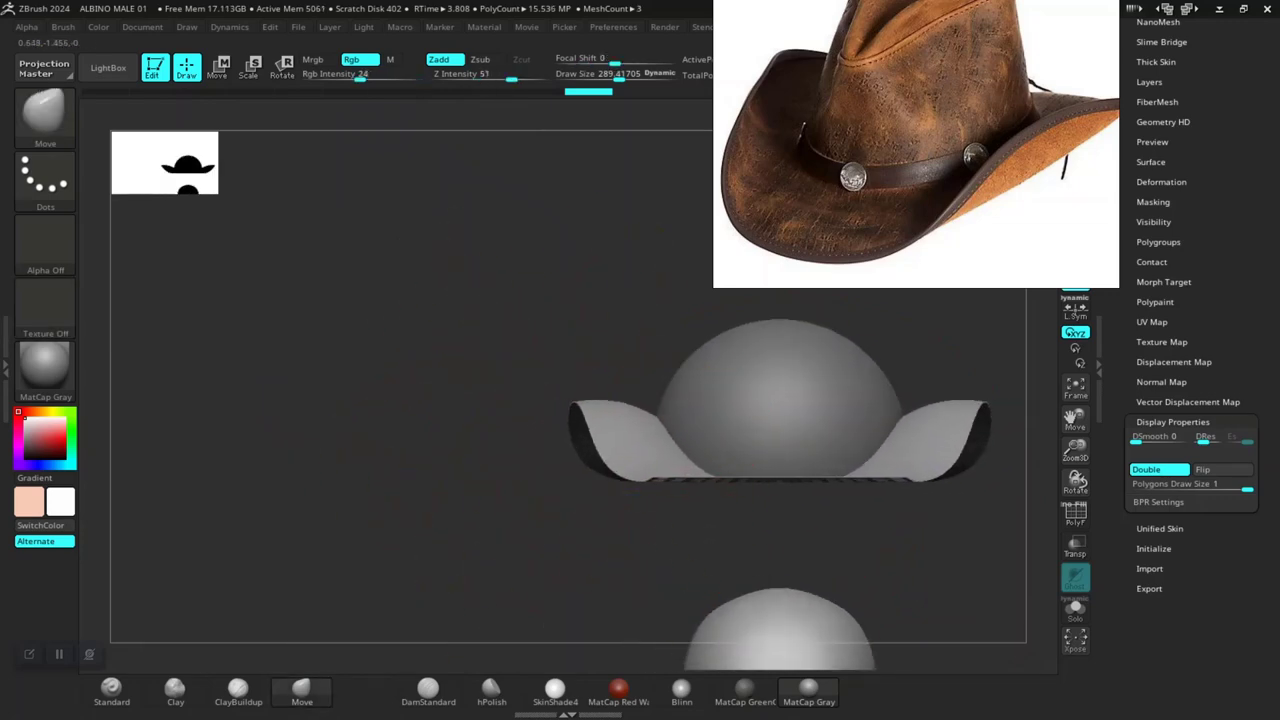
Step: Undo the last pull and flare the brim's raised sides outward with the Move brush
drag(729, 400, 720, 280)
key(ctrl+z)
drag(560, 540, 300, 470)
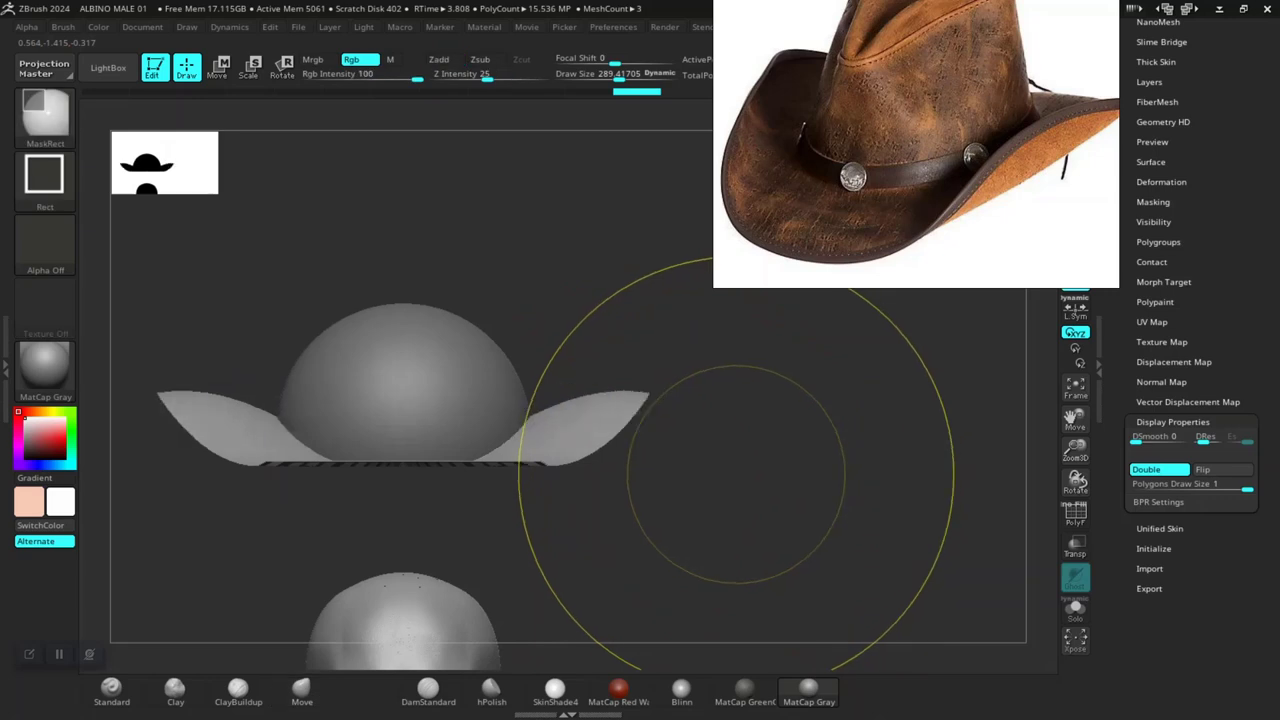
drag(857, 471, 700, 470)
Step: Reduce the Move brush to a draw size of about 129 and raise the inner brim surface beside the crown
key(space)
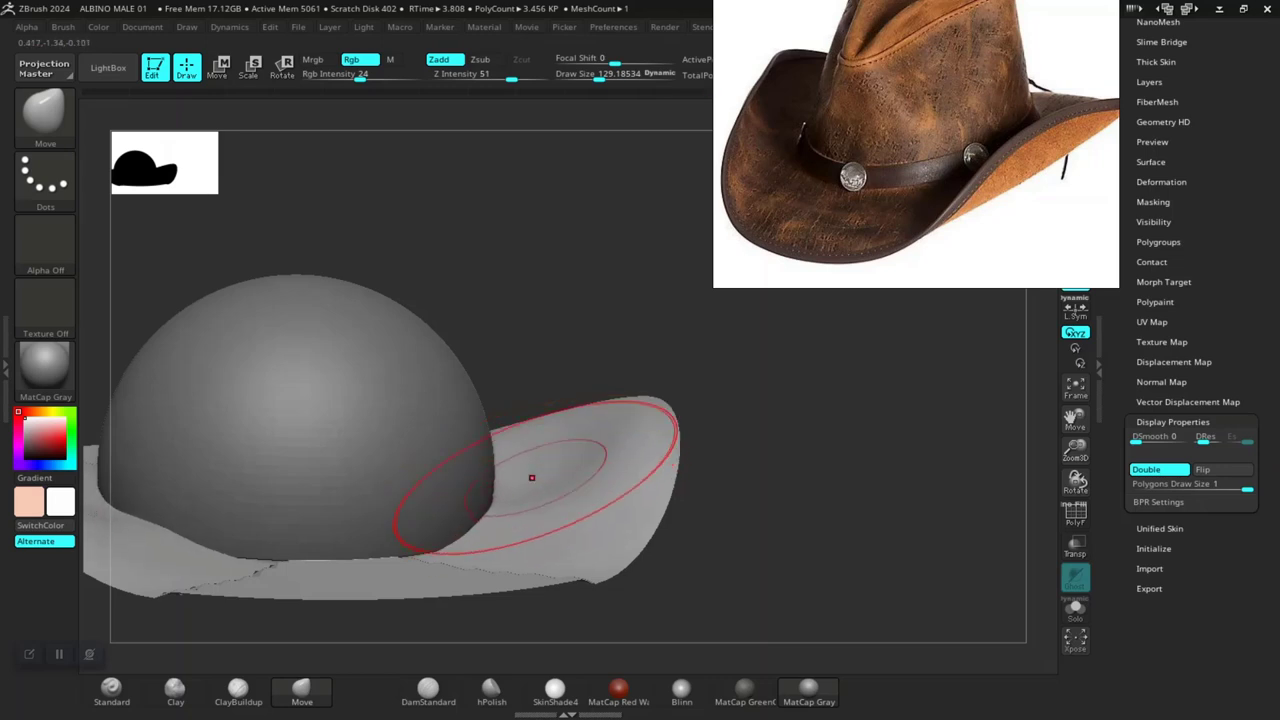
mouse_move(690, 430)
mouse_down()
mouse_move(491, 449)
mouse_move(420, 400)
mouse_up()
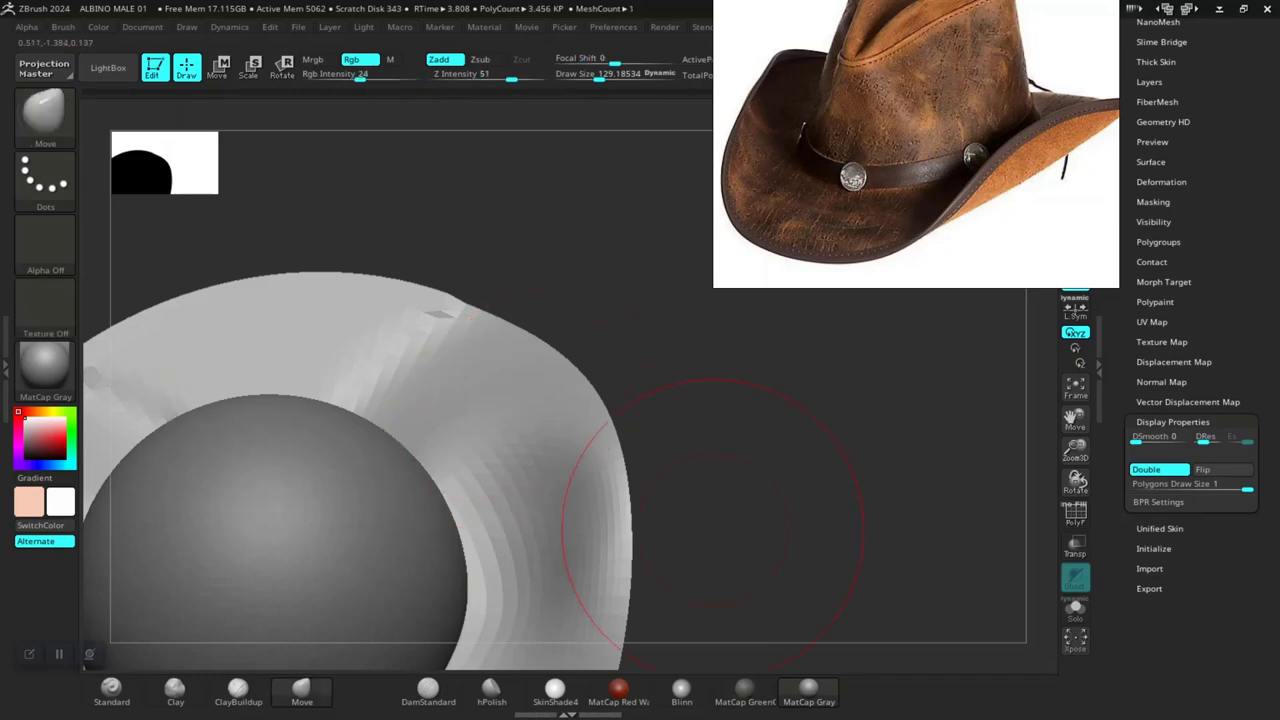
drag(700, 420, 531, 549)
mouse_move(721, 524)
mouse_down()
mouse_move(500, 471)
mouse_move(470, 520)
mouse_up()
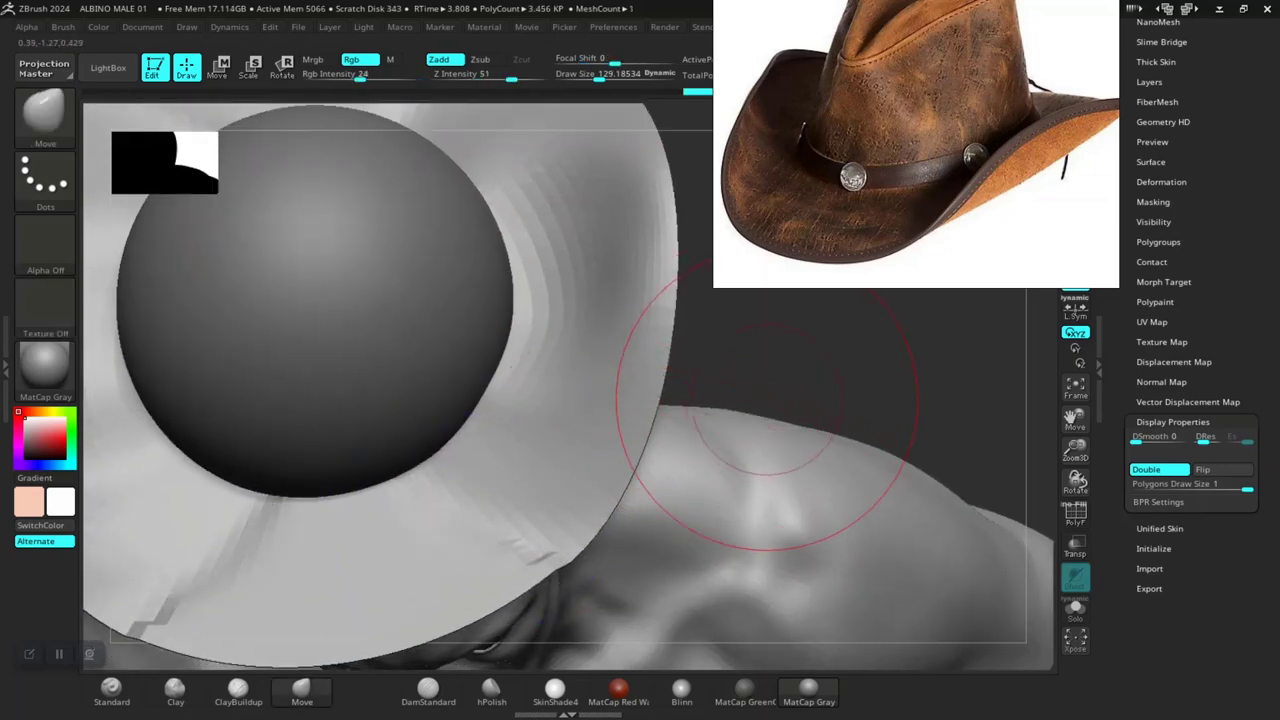
drag(765, 385, 651, 457)
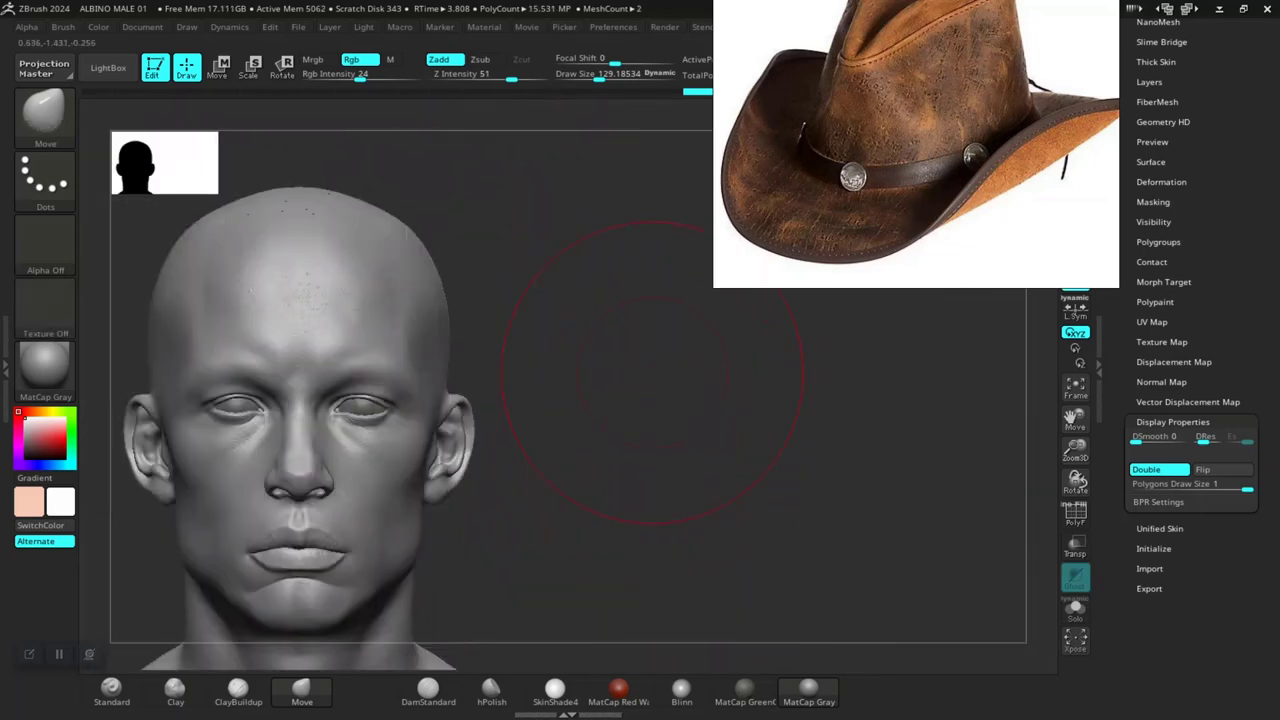
alt+drag(652, 372, 632, 492)
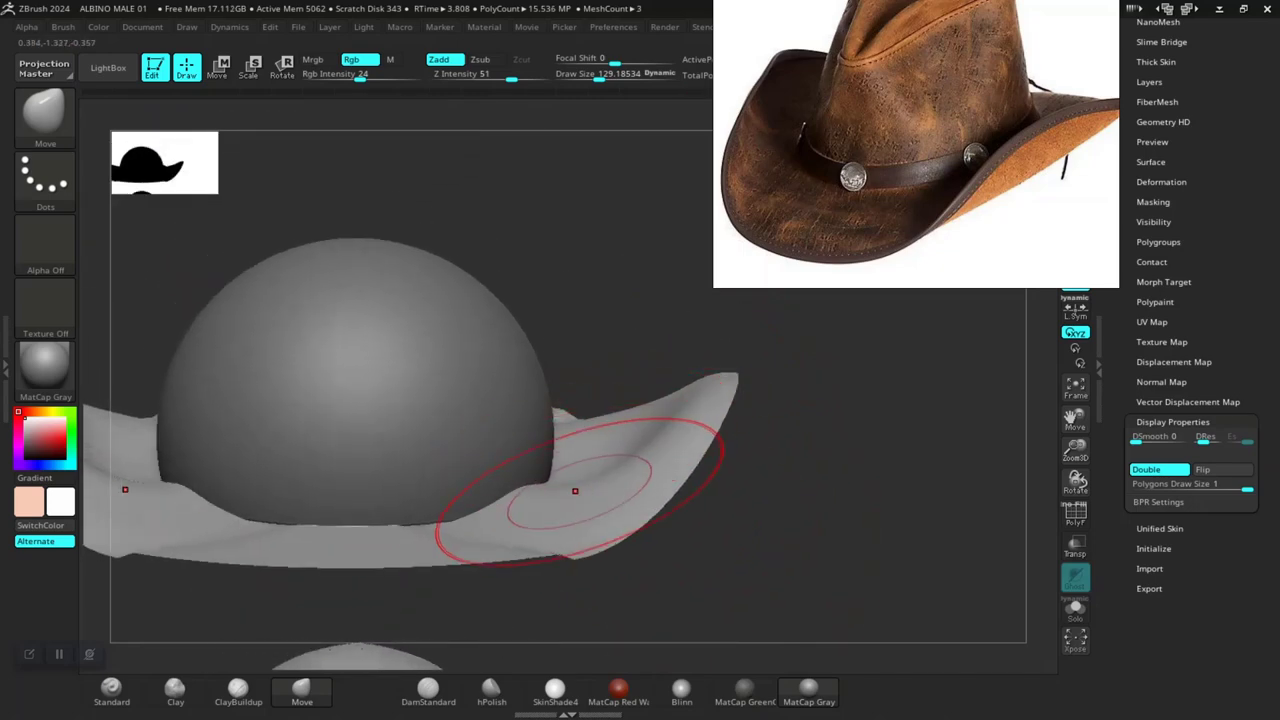
drag(585, 500, 582, 435)
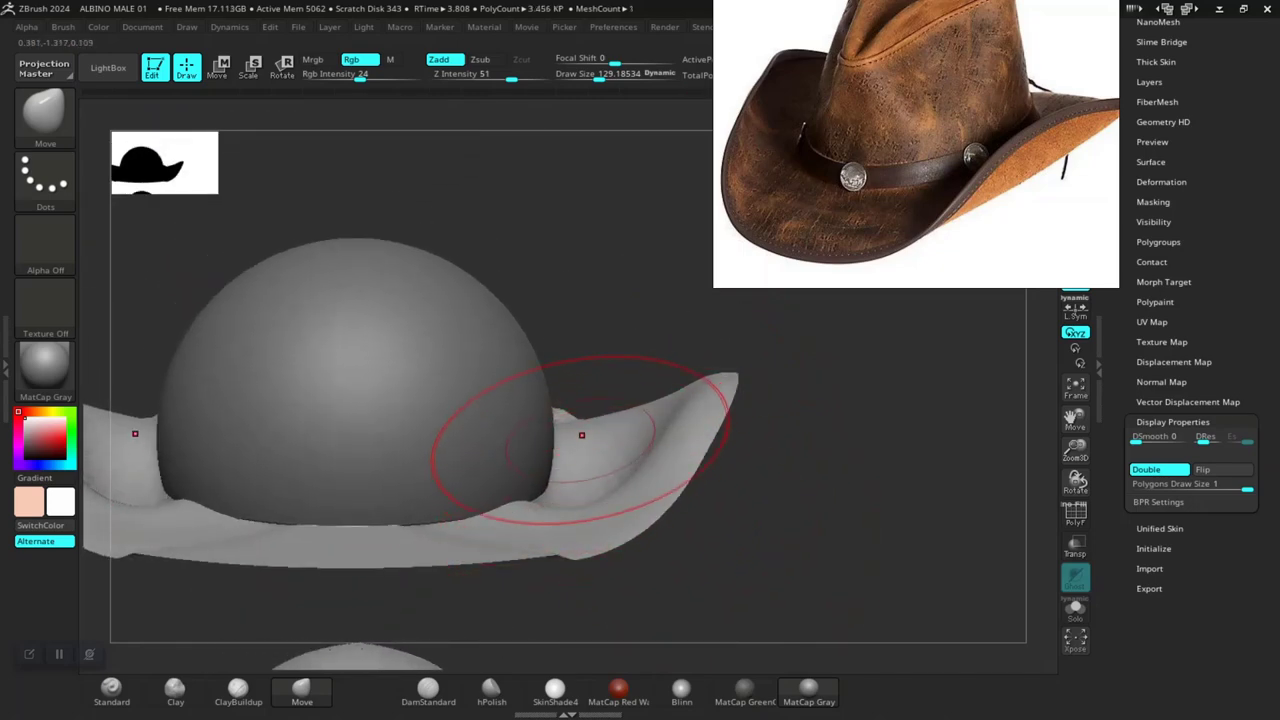
Step: Smooth the curved brim surface beside the crown
key(shift)
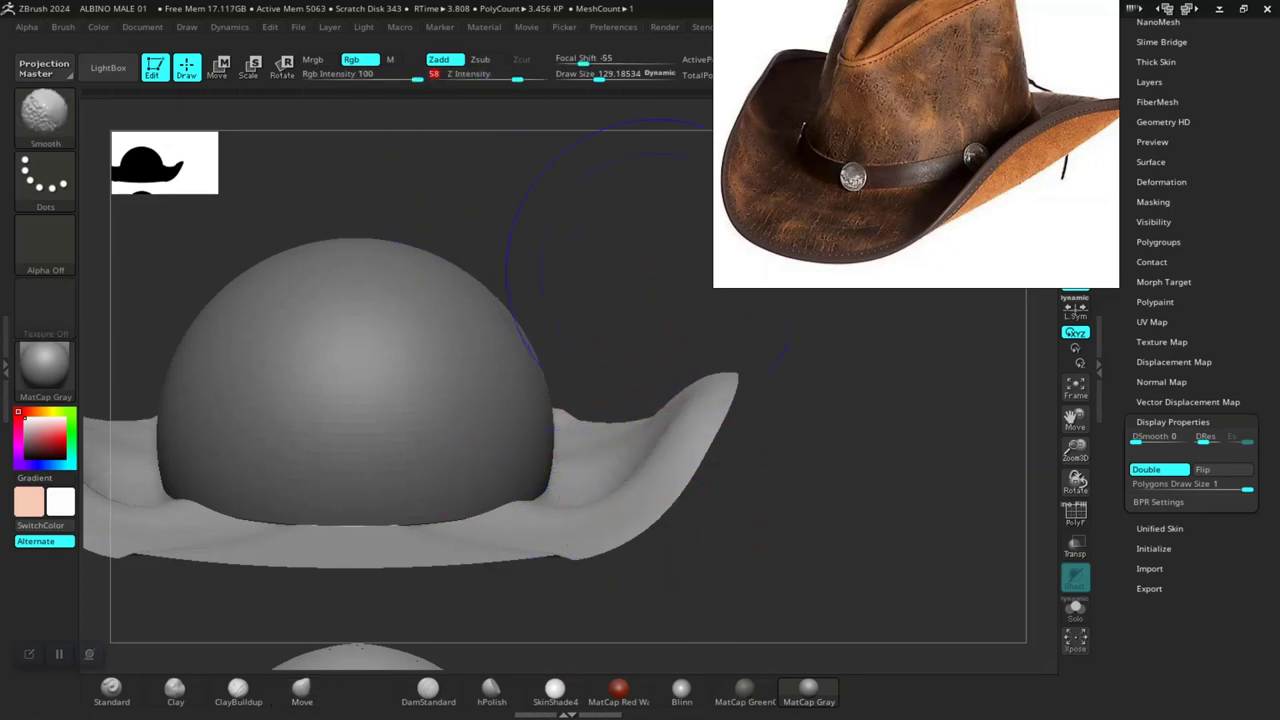
shift+drag(650, 240, 580, 460)
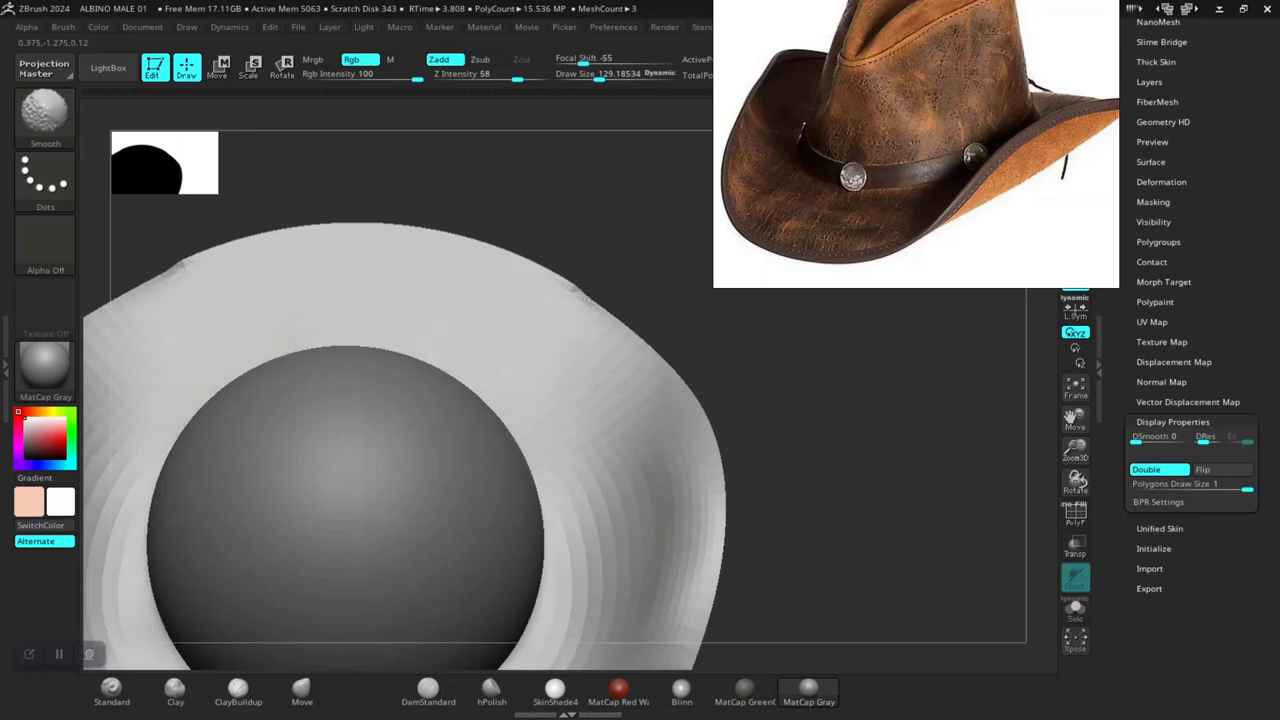
drag(720, 451, 586, 514)
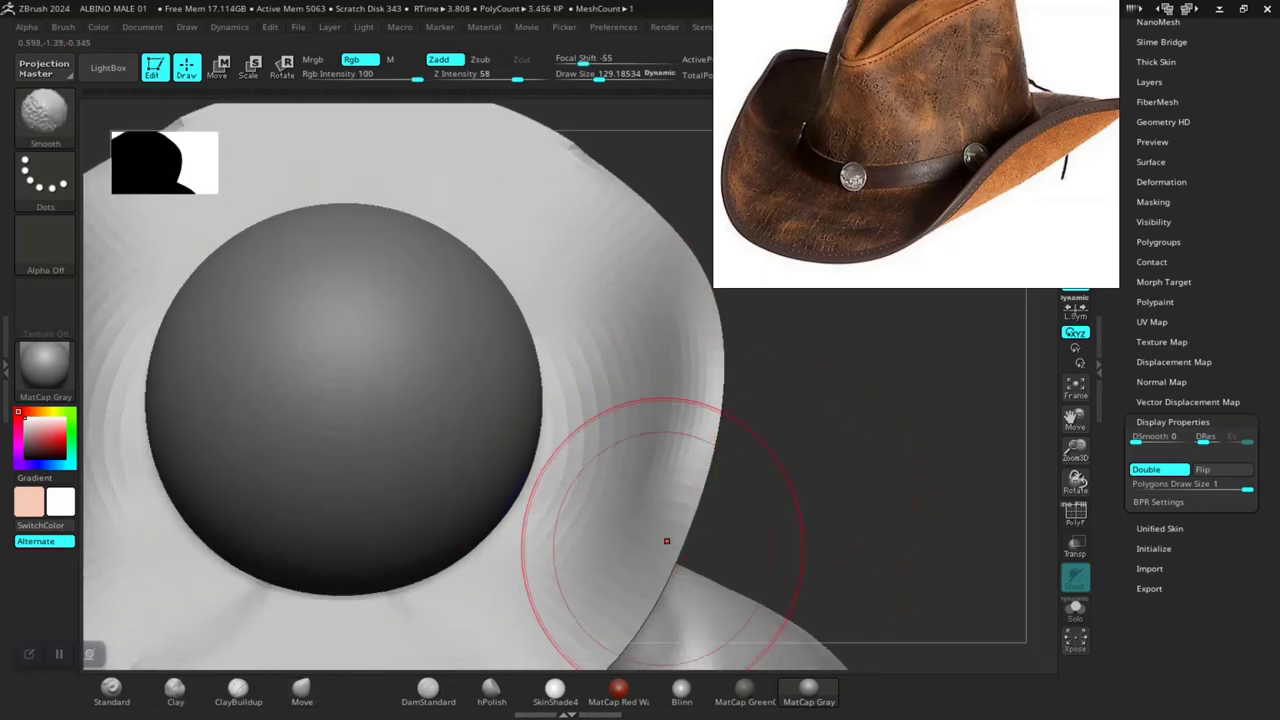
key(f)
mouse_move(733, 640)
shift+mouse_down()
mouse_move(733, 516)
mouse_move(643, 472)
mouse_move(640, 600)
mouse_move(640, 480)
shift+mouse_up()
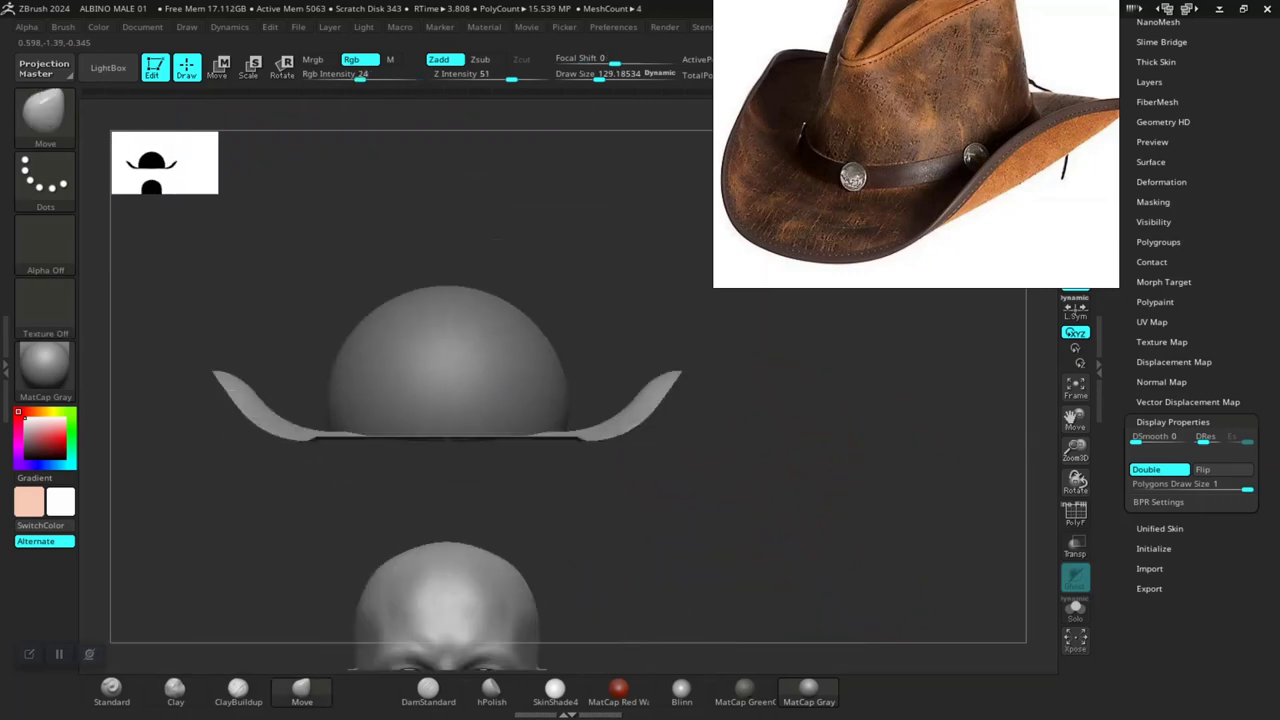
Step: Enlarge the Move brush to a draw size of about 215 and extend the front of the brim into a narrower, curved tip
mouse_move(697, 383)
mouse_down()
mouse_move(658, 382)
mouse_move(843, 528)
mouse_move(780, 528)
mouse_move(823, 523)
mouse_move(800, 450)
mouse_move(735, 425)
mouse_move(529, 471)
mouse_move(398, 463)
mouse_move(408, 600)
mouse_up()
key(space)
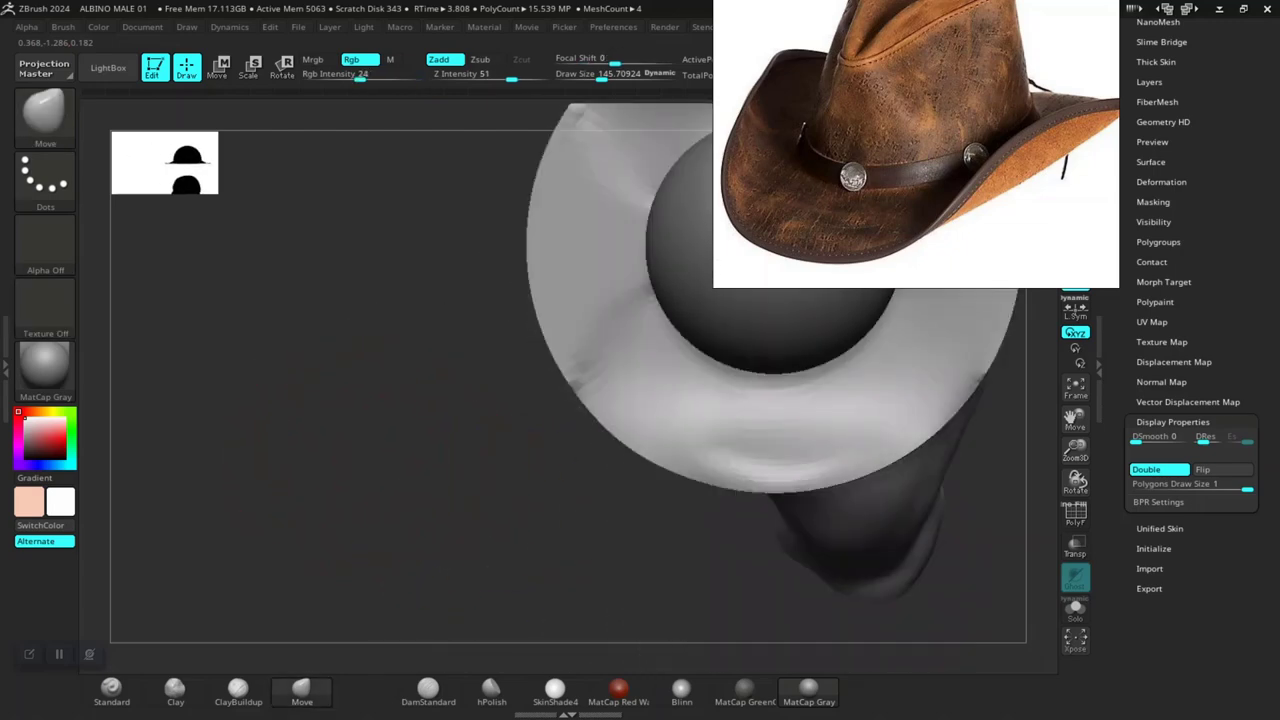
key(space)
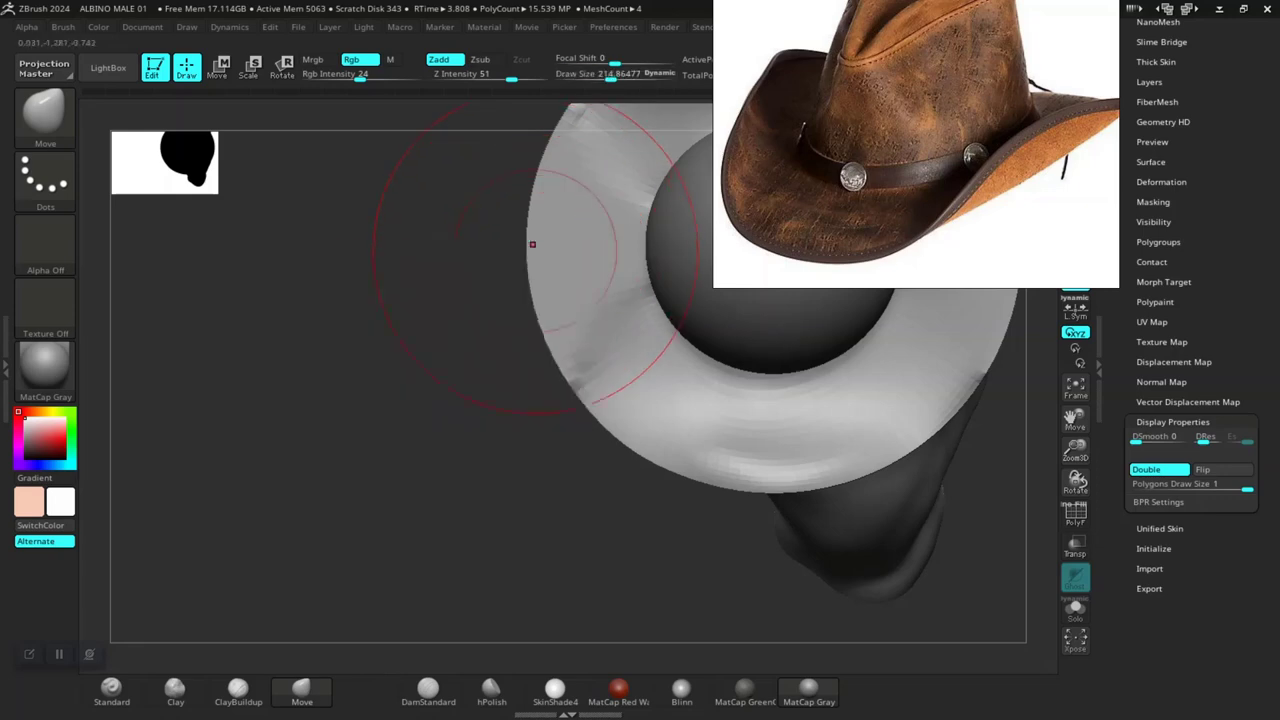
mouse_move(529, 245)
mouse_down()
mouse_move(515, 244)
mouse_move(526, 244)
mouse_up()
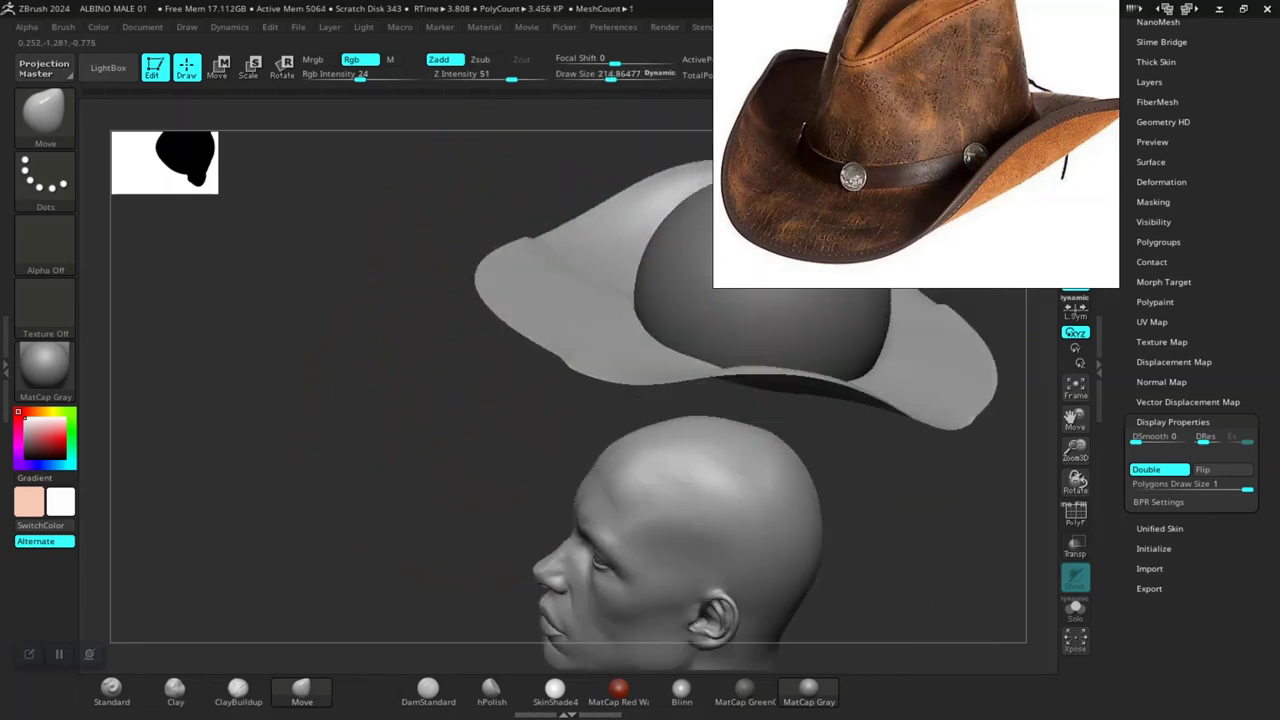
drag(576, 336, 557, 307)
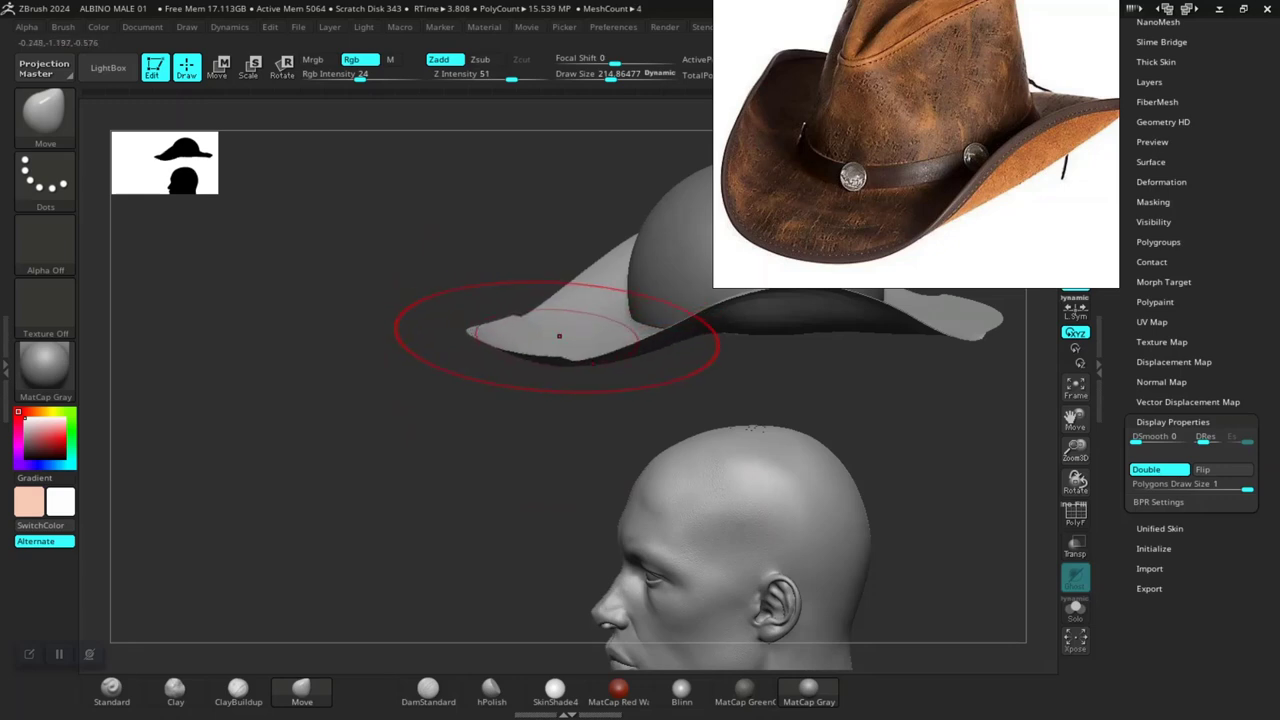
drag(472, 420, 495, 428)
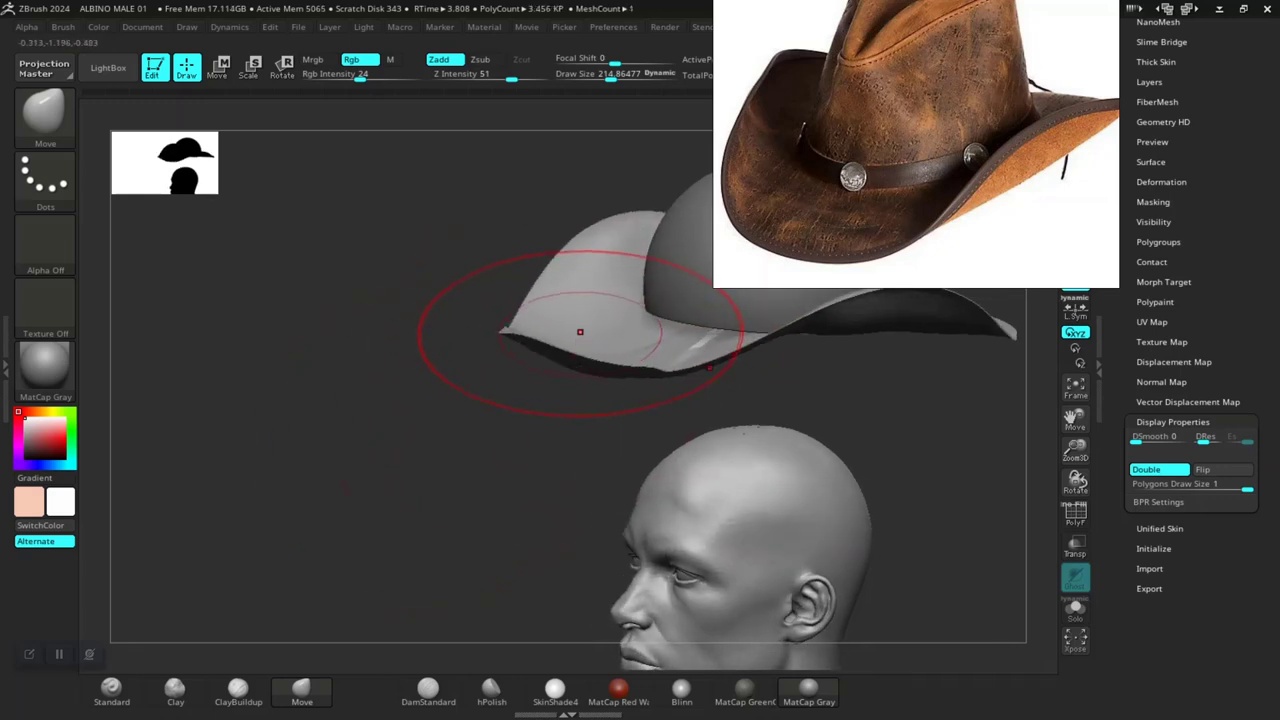
drag(580, 331, 716, 458)
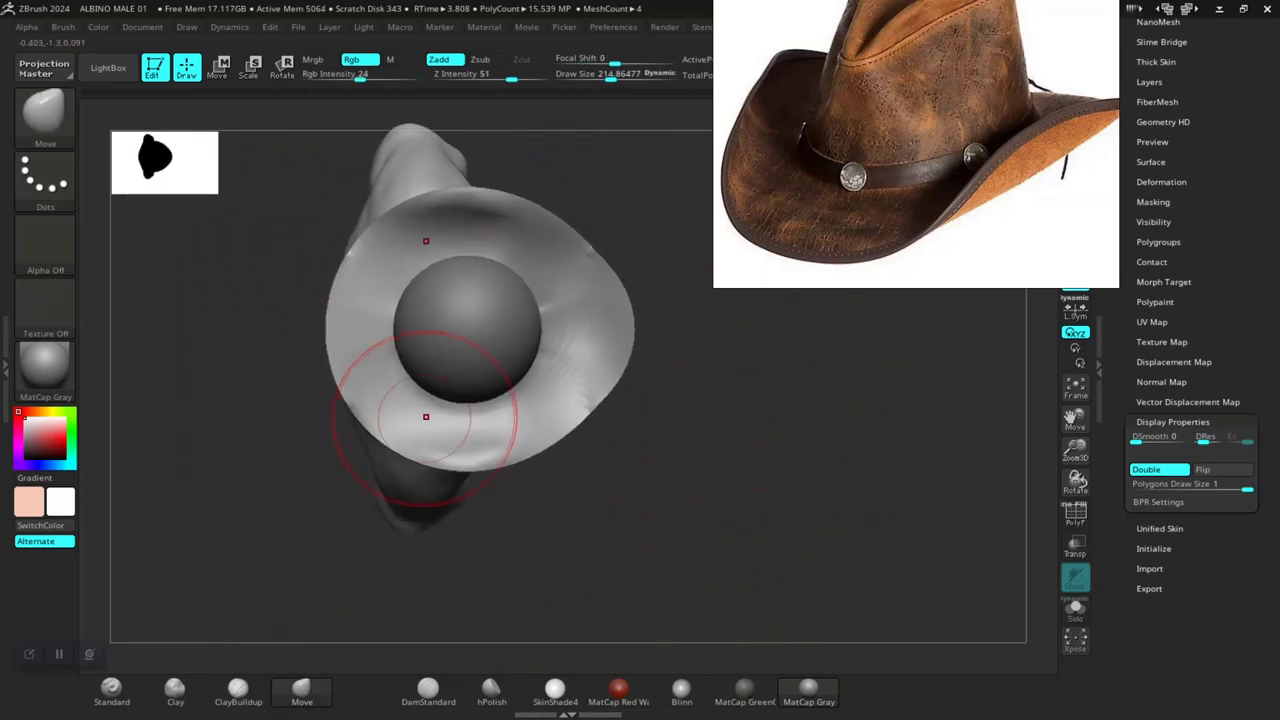
Step: Pull the back of the brim outward to match the extended front, and smooth its edge
drag(326, 328, 314, 328)
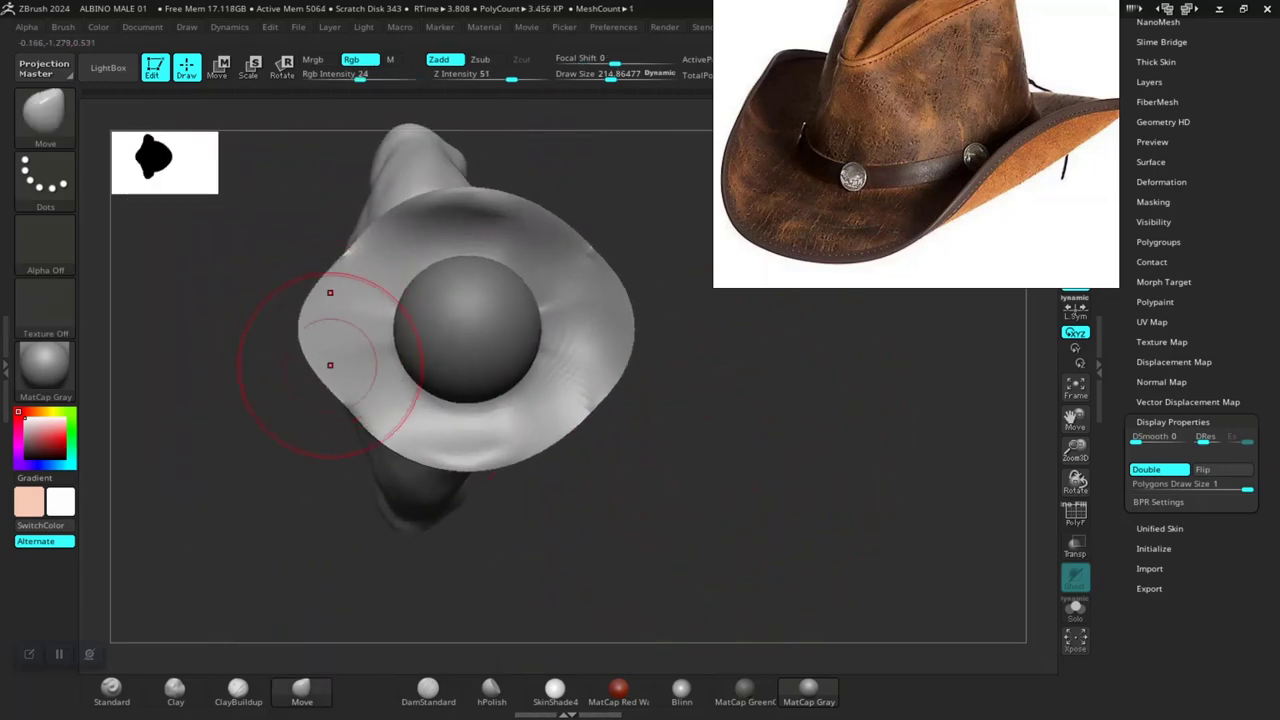
drag(336, 394, 292, 332)
key(shift)
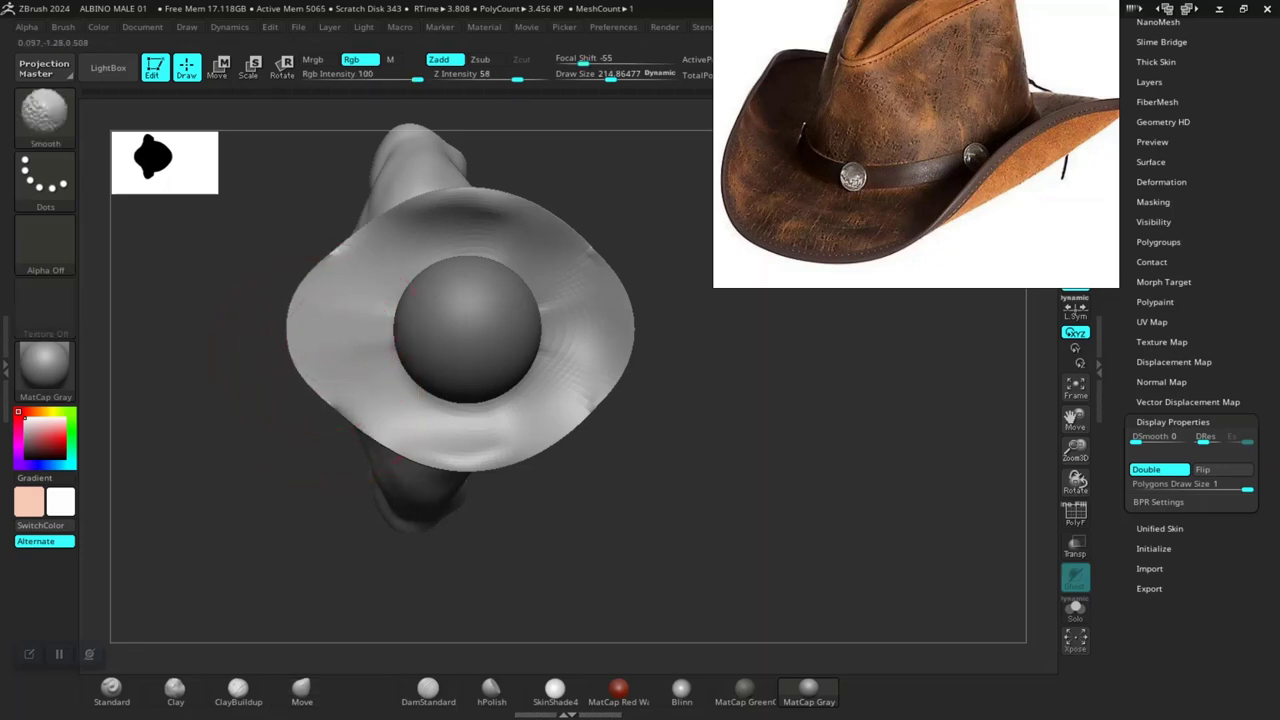
shift+drag(300, 395, 355, 308)
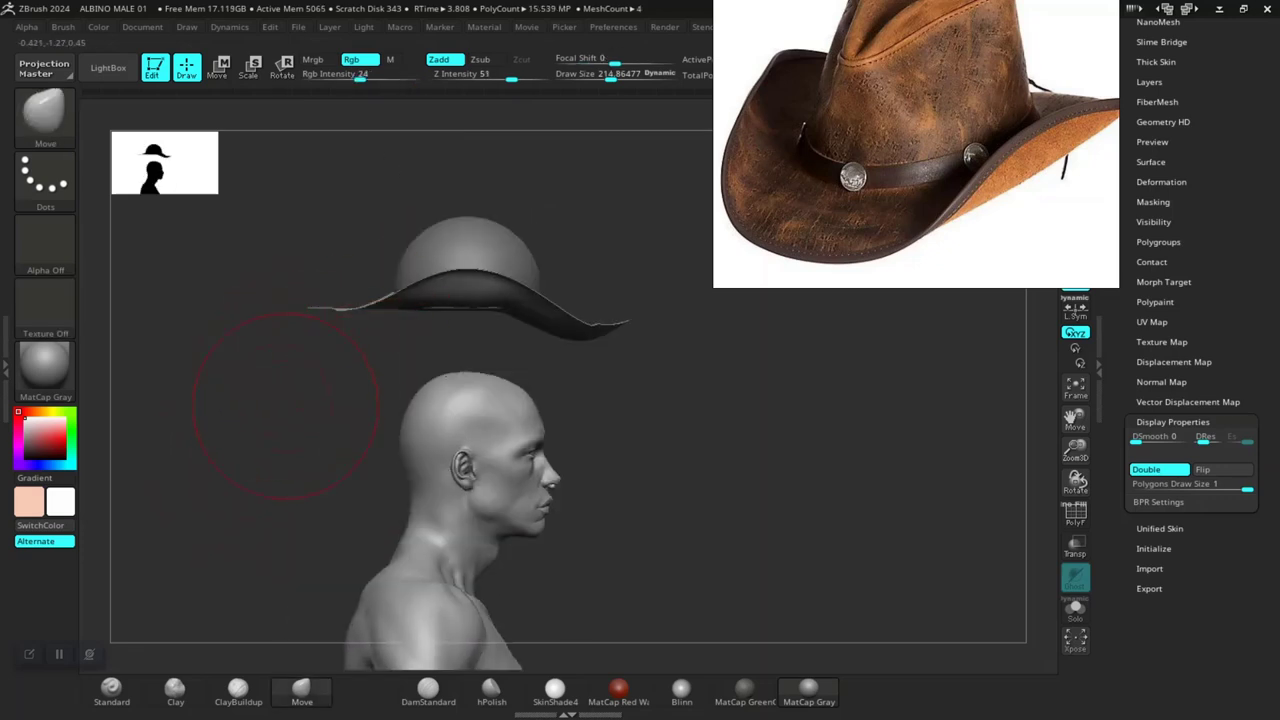
Step: Bend the back portion of the brim downward into a curve with the Move brush
drag(285, 405, 523, 371)
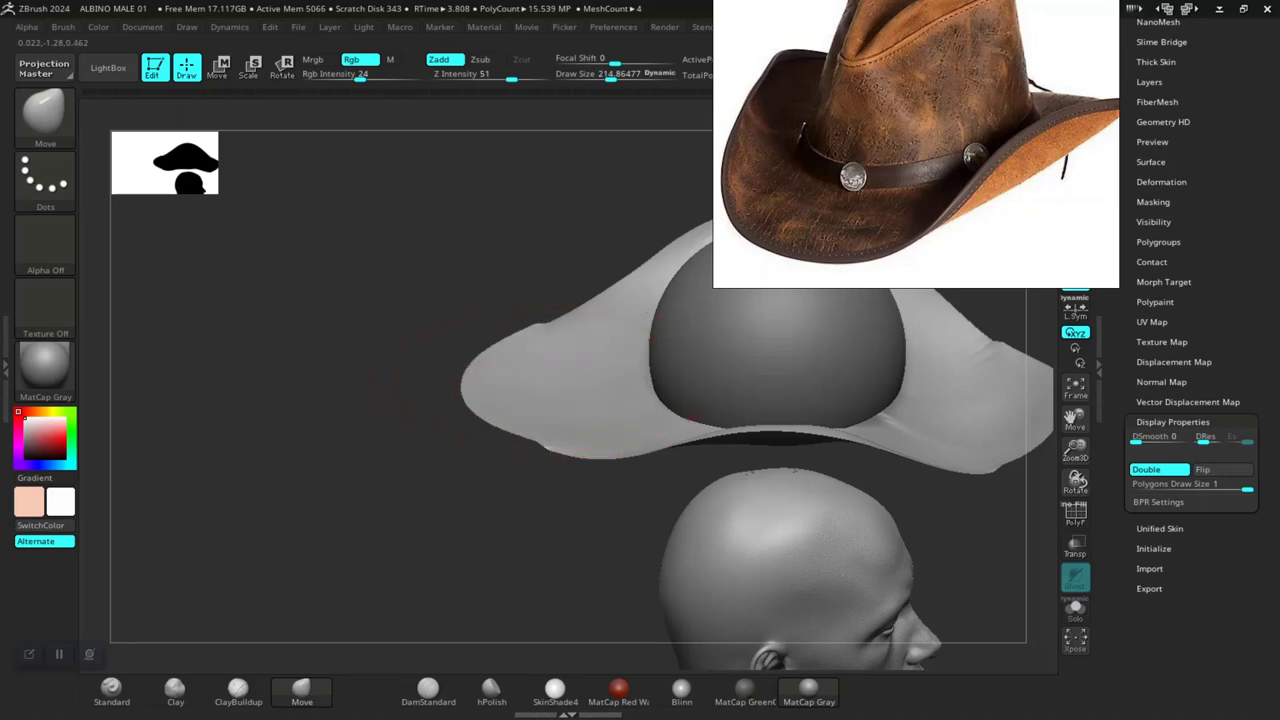
drag(558, 447, 558, 397)
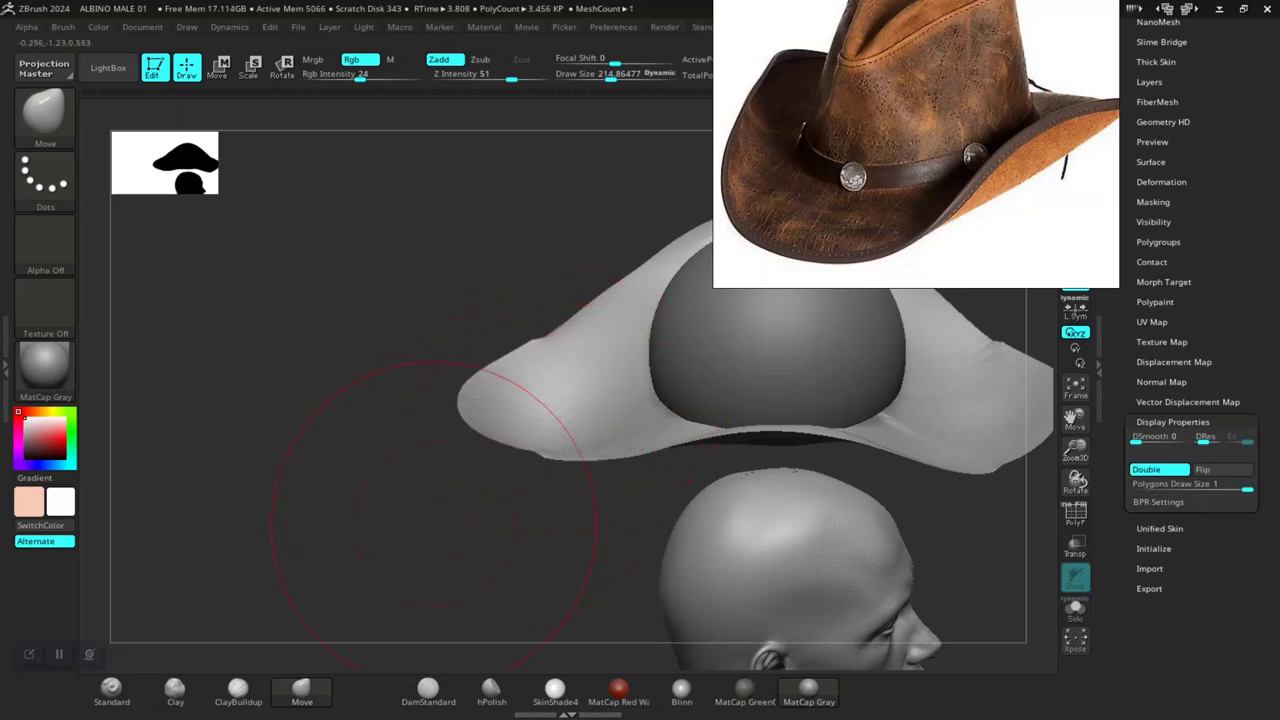
drag(433, 515, 440, 430)
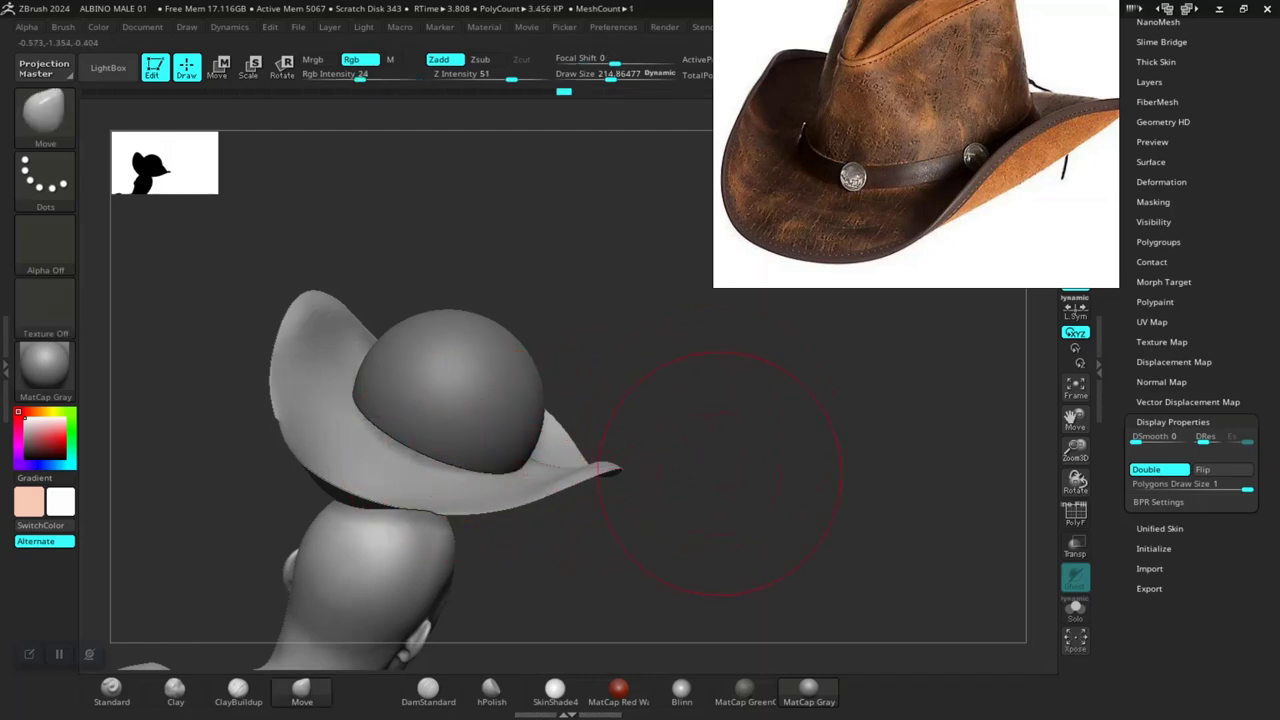
mouse_move(789, 520)
mouse_down()
mouse_move(915, 515)
mouse_move(771, 529)
mouse_move(771, 540)
mouse_move(808, 486)
mouse_move(746, 525)
mouse_up()
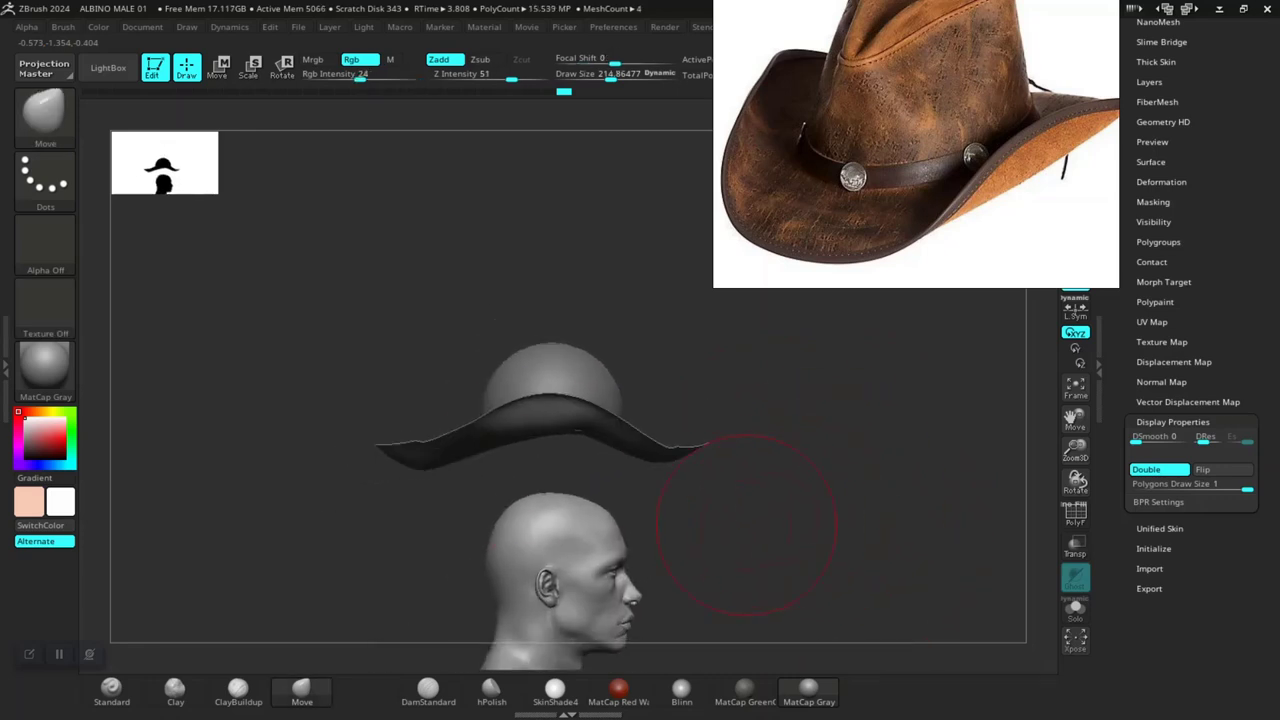
Step: Enlarge the Move brush to a draw size of about 331 and lift the back of the brim slightly
key(space)
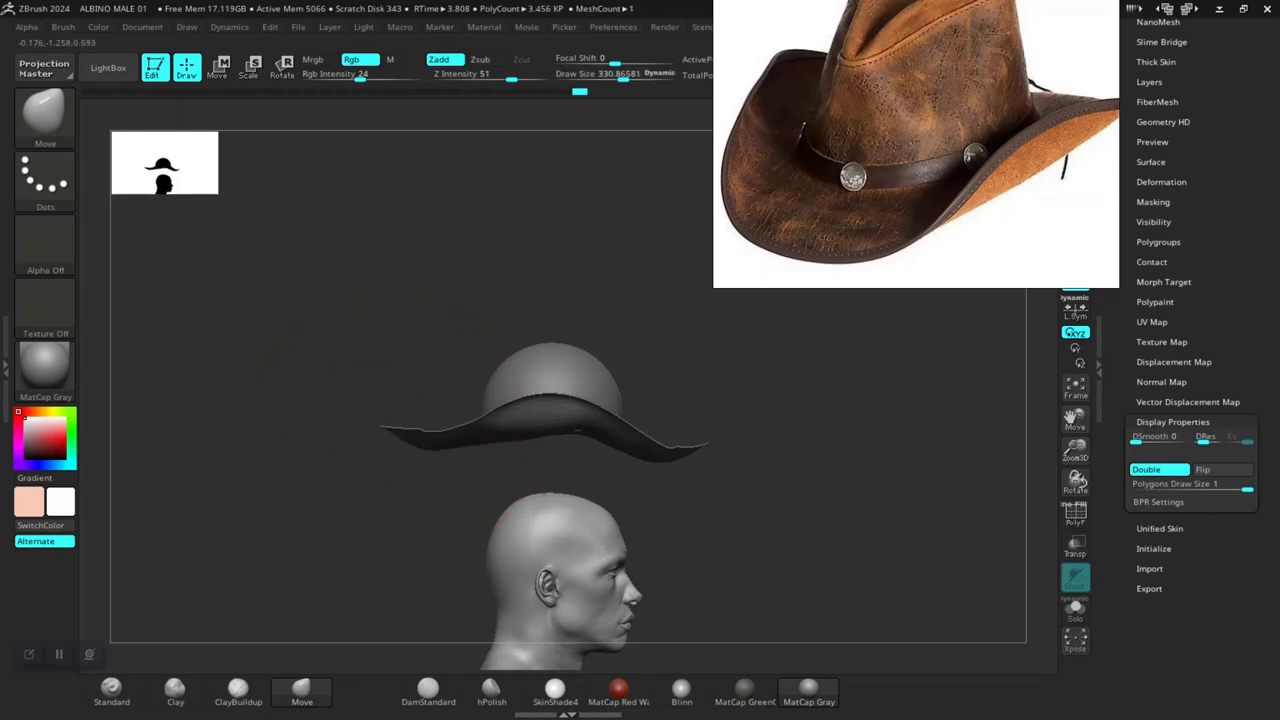
drag(755, 460, 670, 448)
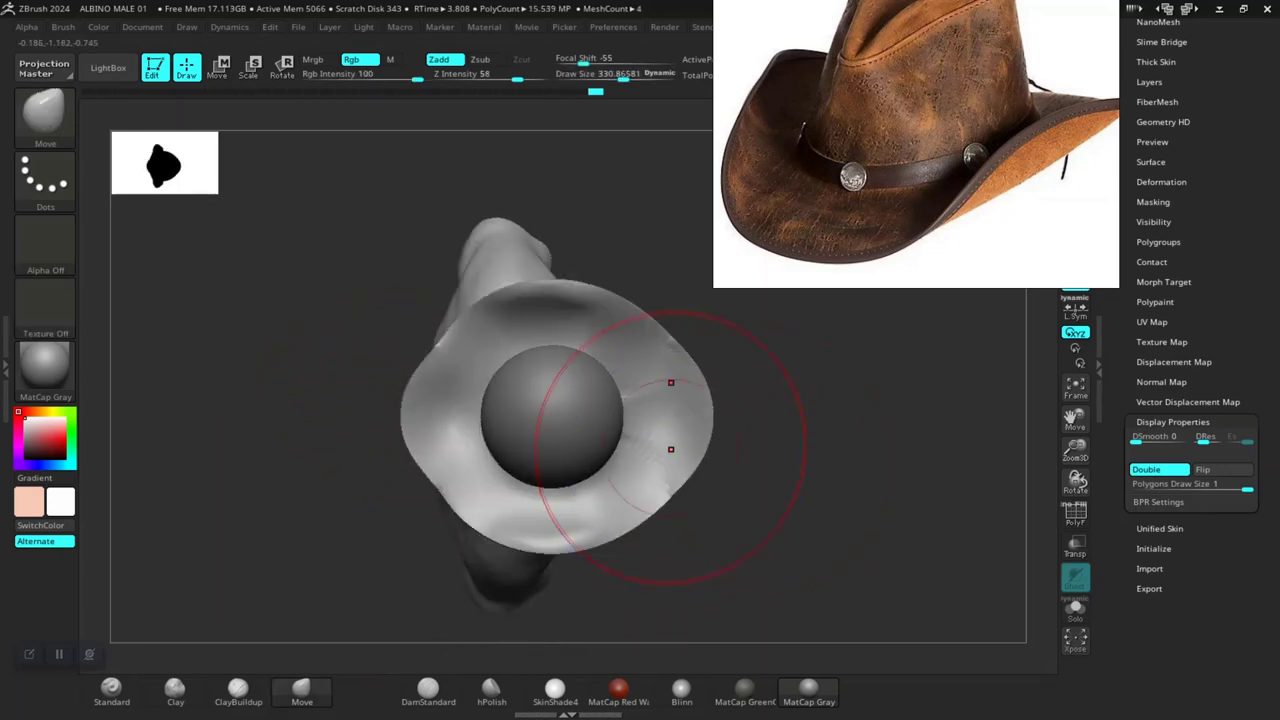
drag(807, 485, 803, 420)
mouse_move(851, 477)
mouse_down()
mouse_move(848, 540)
mouse_move(849, 478)
mouse_up()
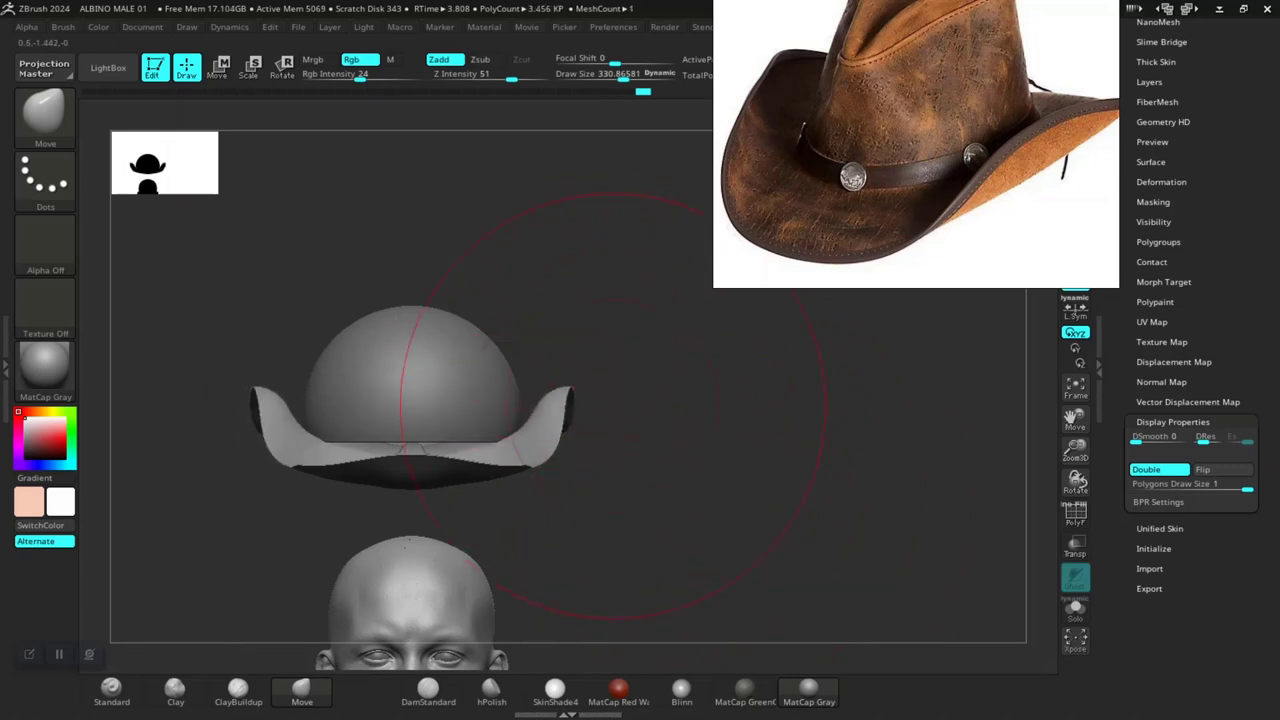
Step: Push the brim's two raised sides slightly inward toward the crown and reduce the draw size to about 182
drag(612, 407, 665, 456)
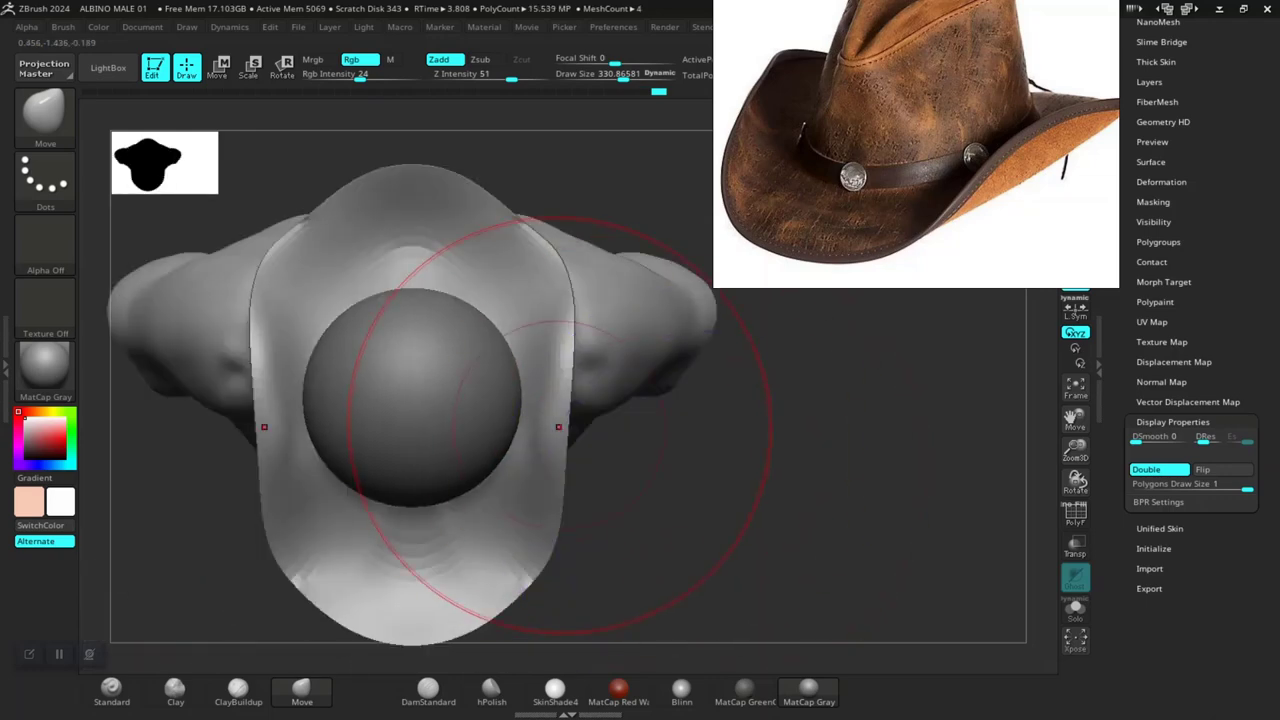
drag(558, 427, 548, 427)
mouse_move(722, 487)
mouse_down()
mouse_move(714, 430)
mouse_move(785, 480)
mouse_move(632, 433)
mouse_move(609, 403)
mouse_up()
key(space)
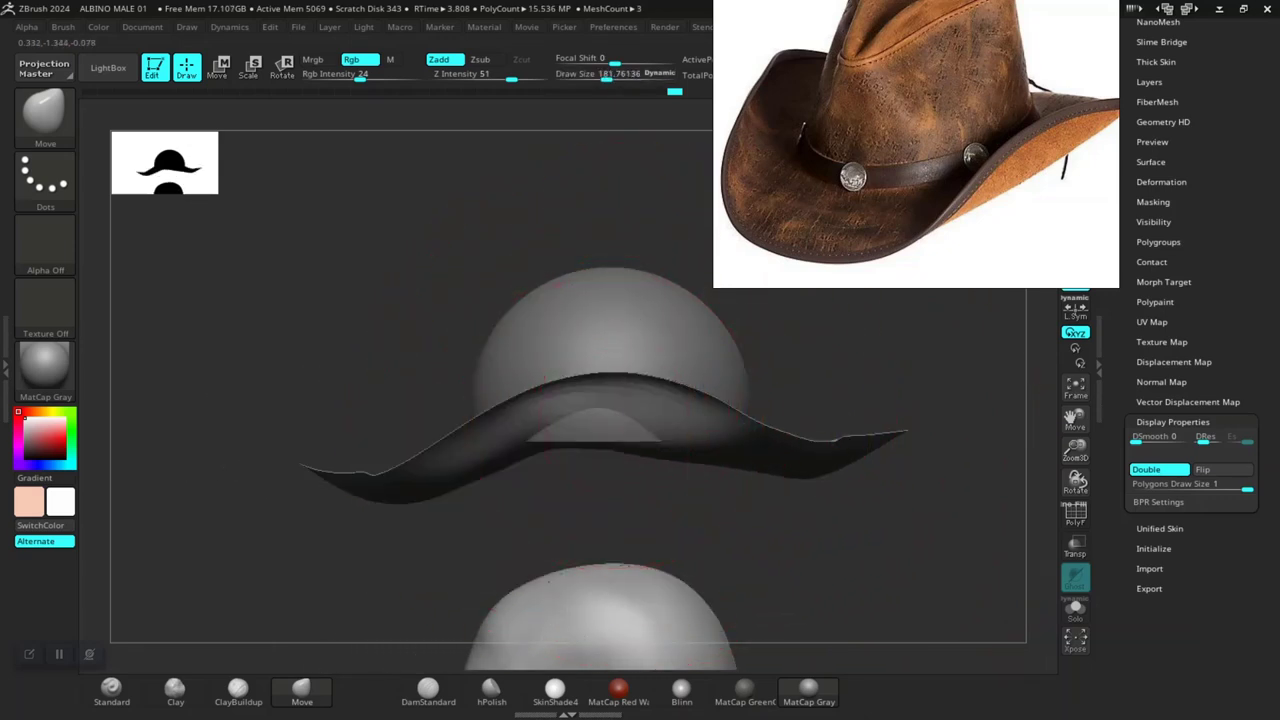
Step: Push the brim's two raised sides inward toward the crown with the Move brush, enlarging the draw size to about 222
drag(688, 500, 640, 490)
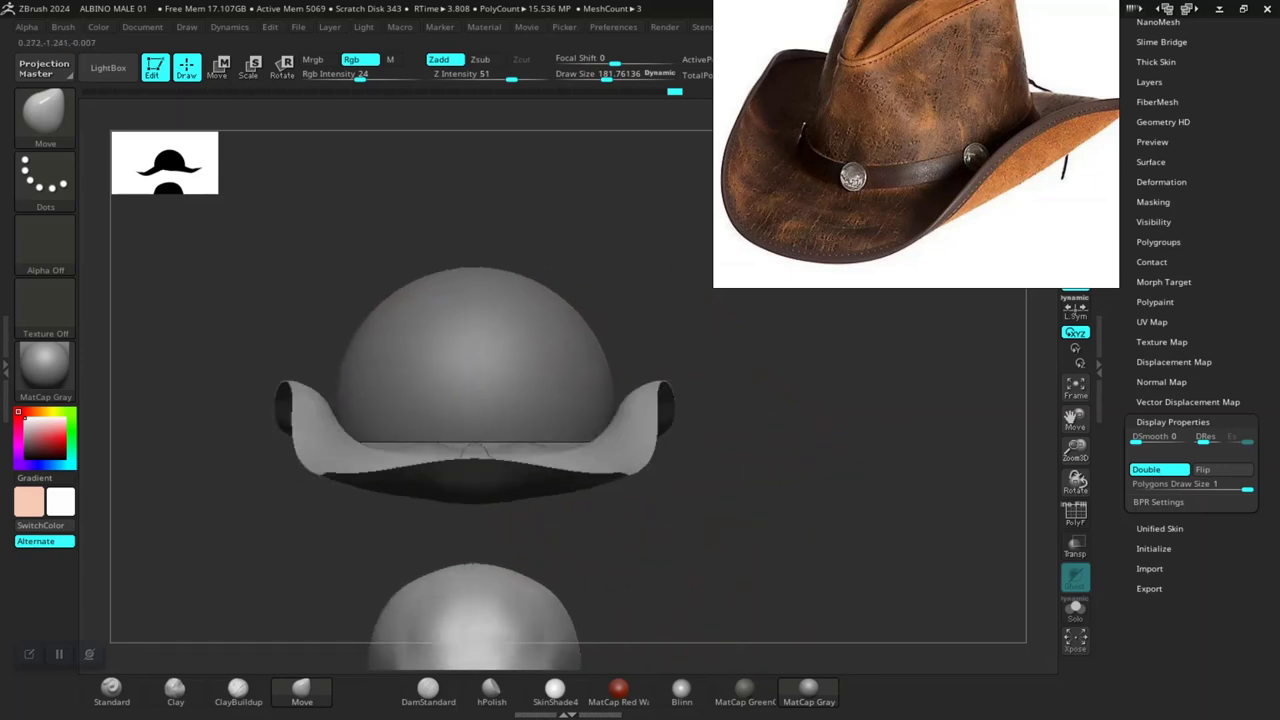
drag(760, 520, 850, 500)
drag(740, 500, 657, 440)
mouse_move(718, 400)
mouse_down()
mouse_move(718, 500)
mouse_move(718, 400)
mouse_up()
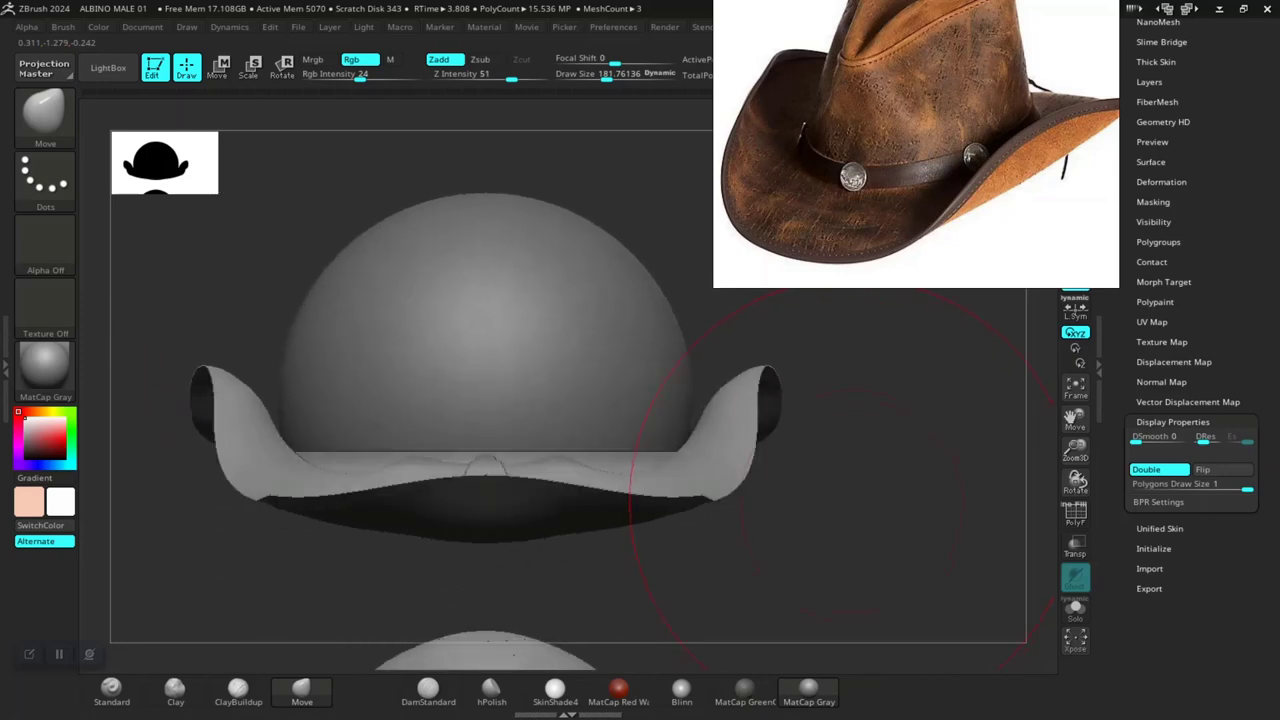
mouse_move(849, 505)
mouse_down()
mouse_move(880, 530)
mouse_move(849, 505)
mouse_up()
drag(762, 452, 870, 487)
drag(400, 286, 418, 290)
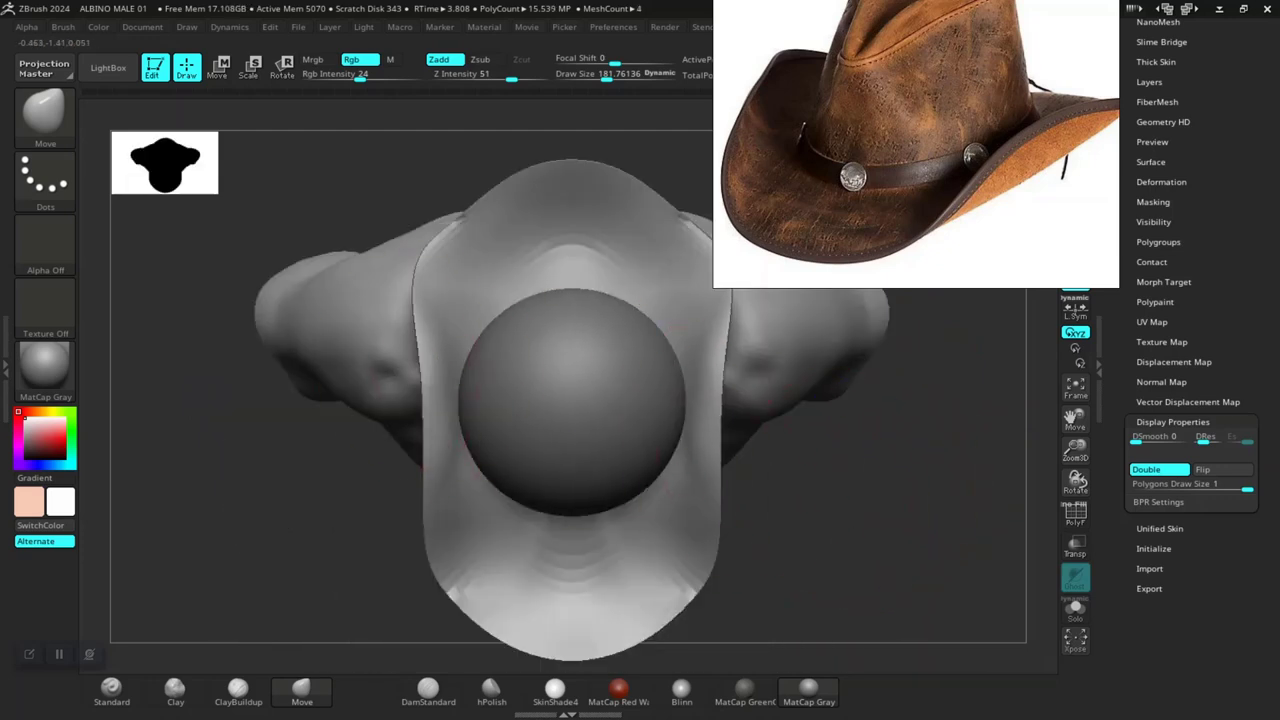
drag(427, 405, 432, 406)
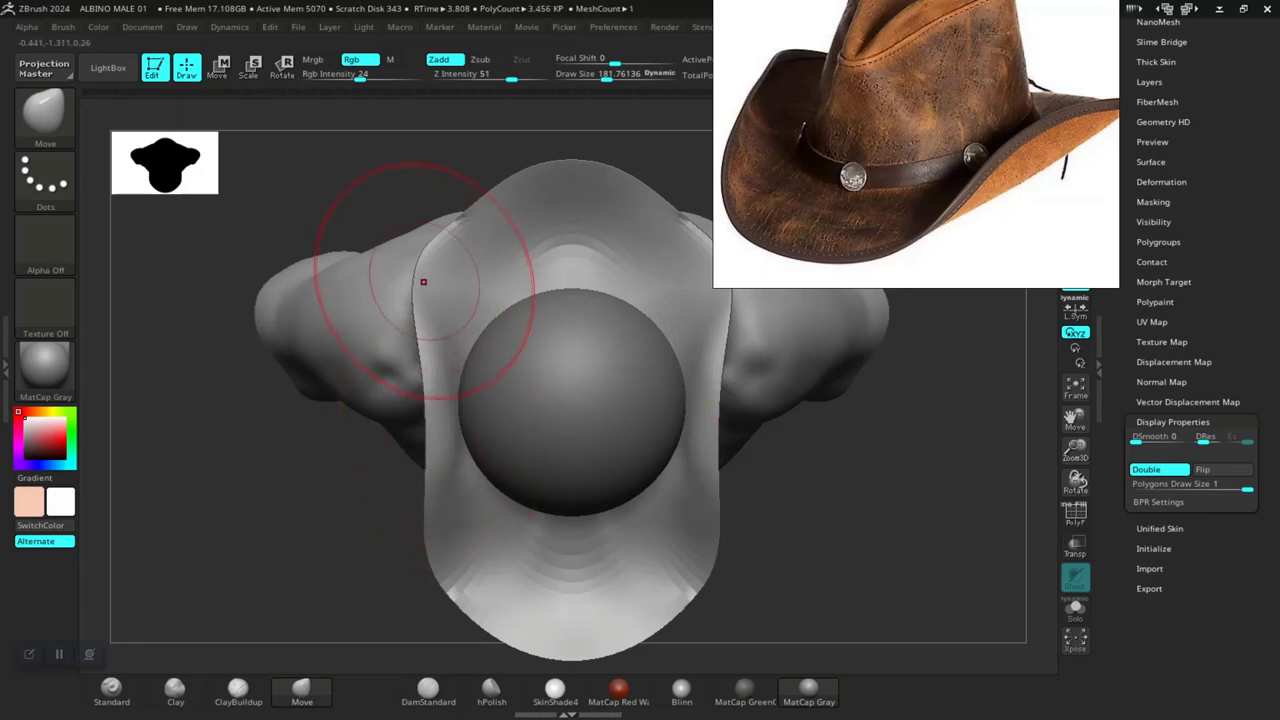
key(space)
mouse_move(405, 250)
mouse_down()
mouse_move(430, 250)
mouse_move(418, 262)
mouse_move(414, 251)
mouse_move(448, 229)
mouse_move(448, 253)
mouse_up()
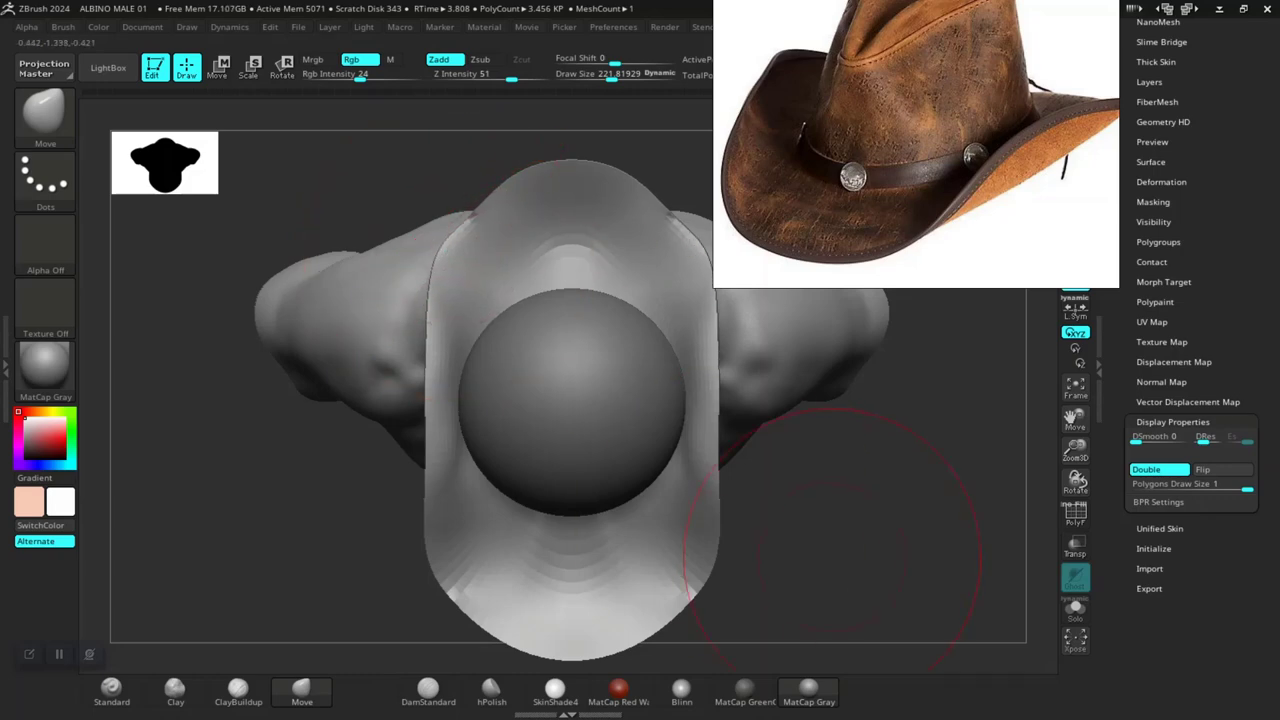
Step: Scale the brim down in length and width with the gizmo so it sits closer around the crown
shift+drag(835, 540, 835, 380)
key(r)
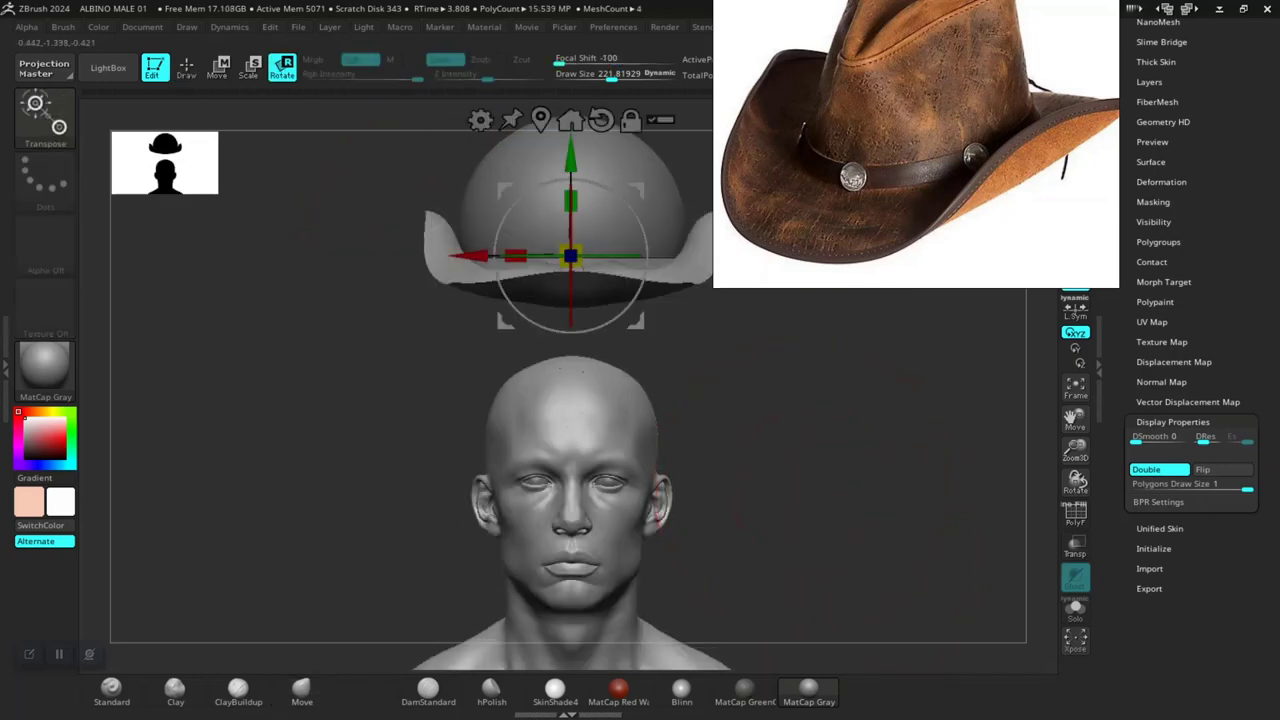
alt+drag(835, 450, 900, 565)
scroll(520, 390, up, 2)
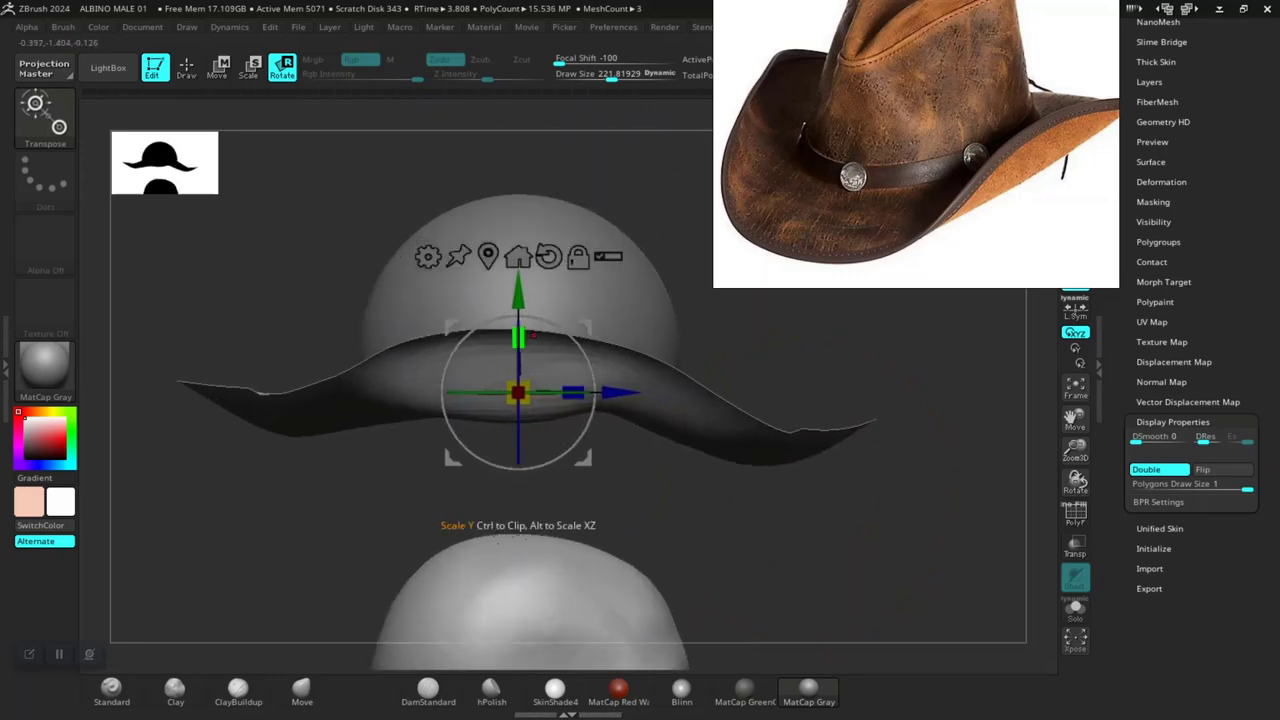
drag(880, 330, 880, 500)
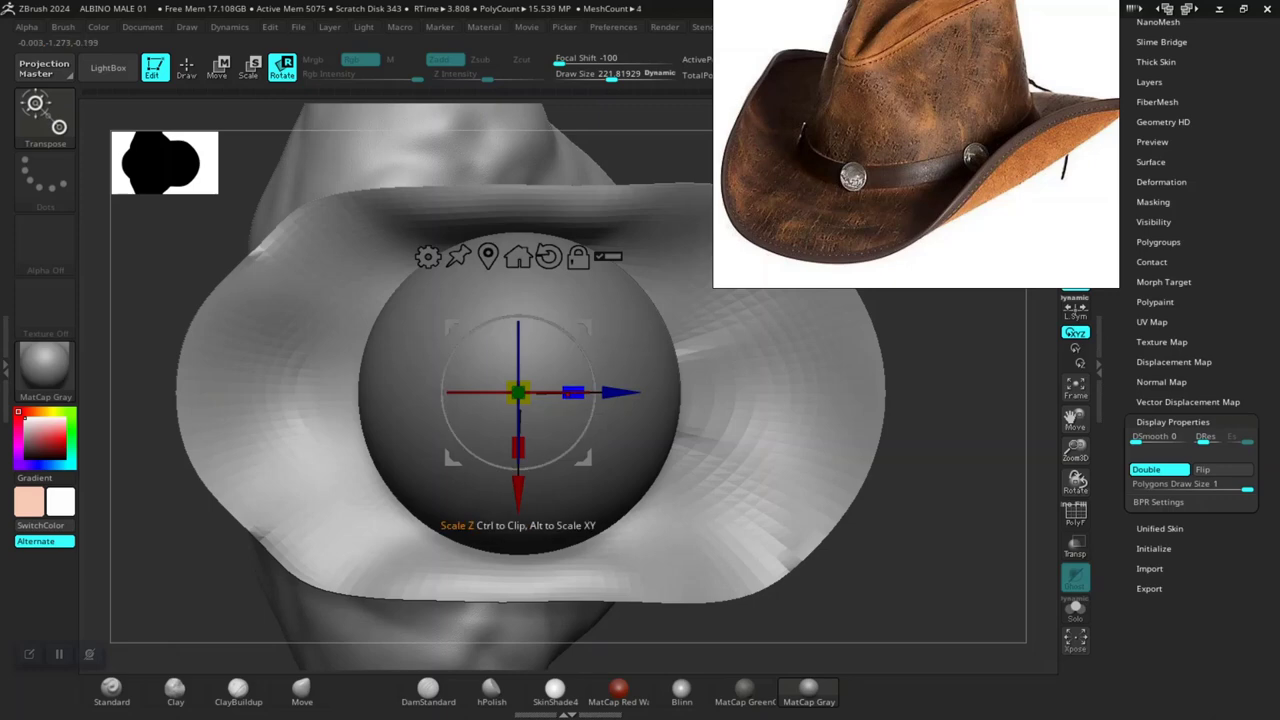
drag(519, 545, 519, 576)
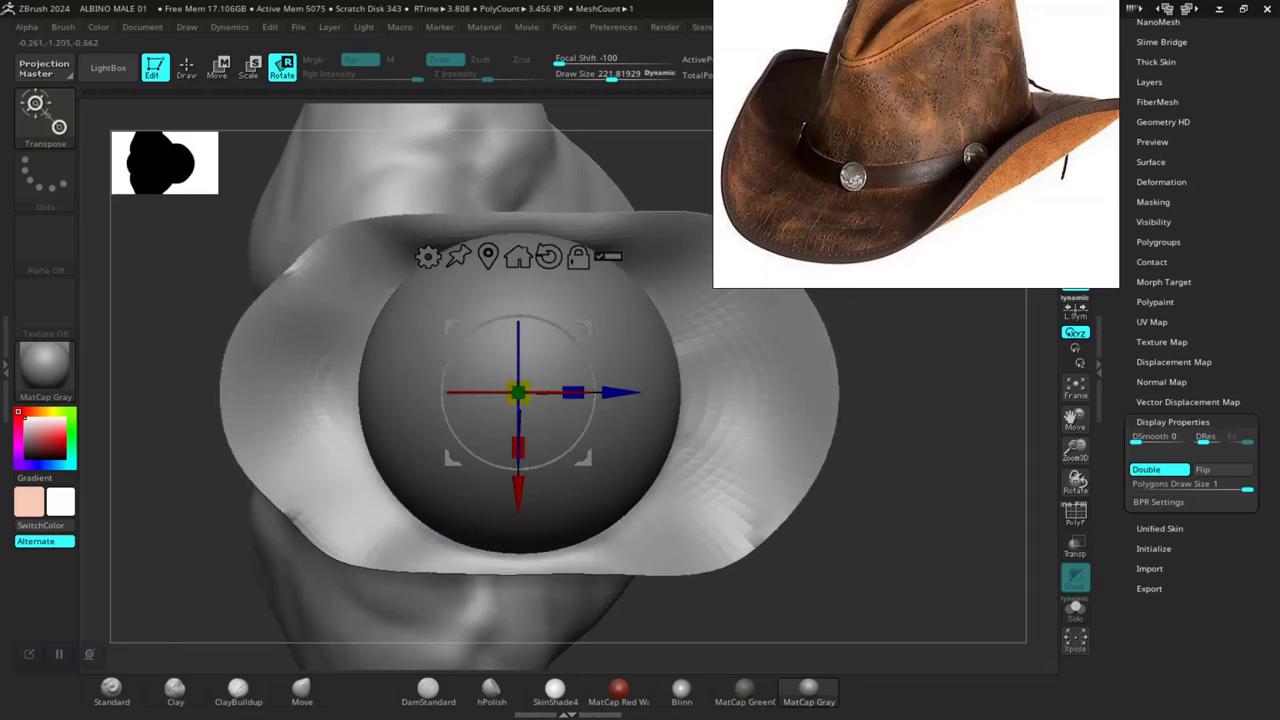
drag(880, 500, 960, 330)
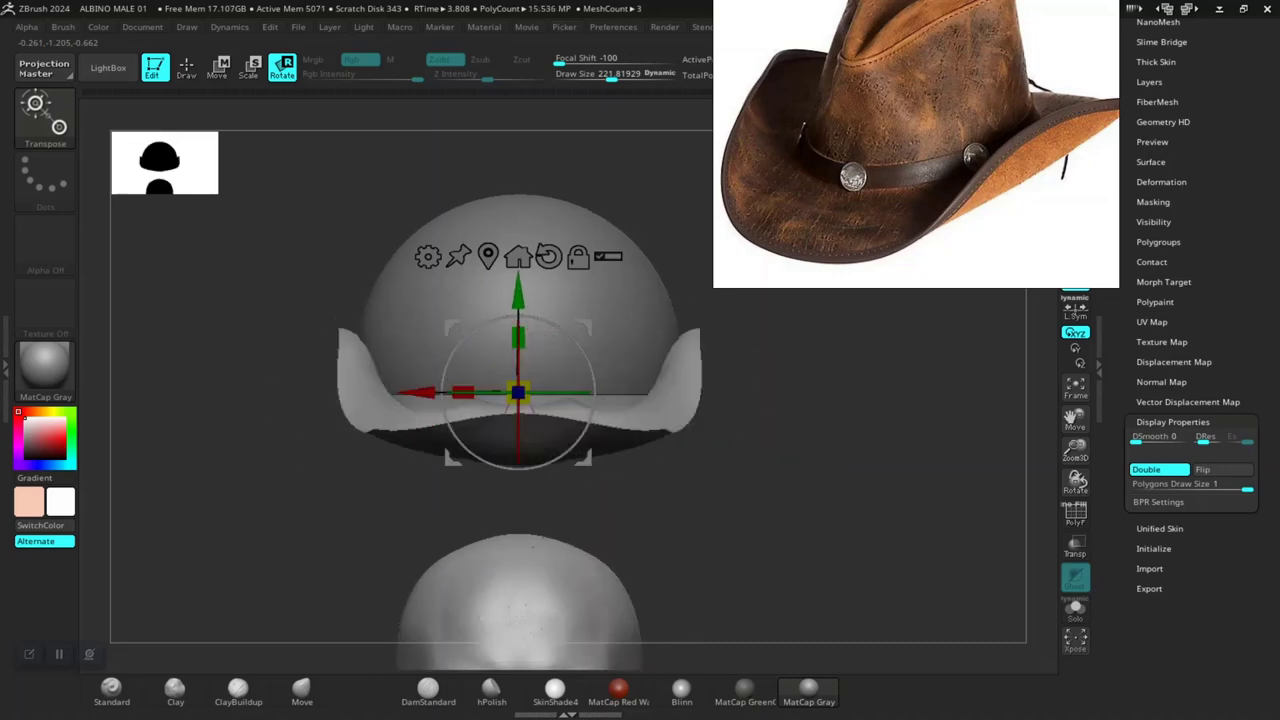
Step: Select the dome crown and reshape it into a narrower, elongated oval with the Move brush
key(q)
alt+click(521, 347)
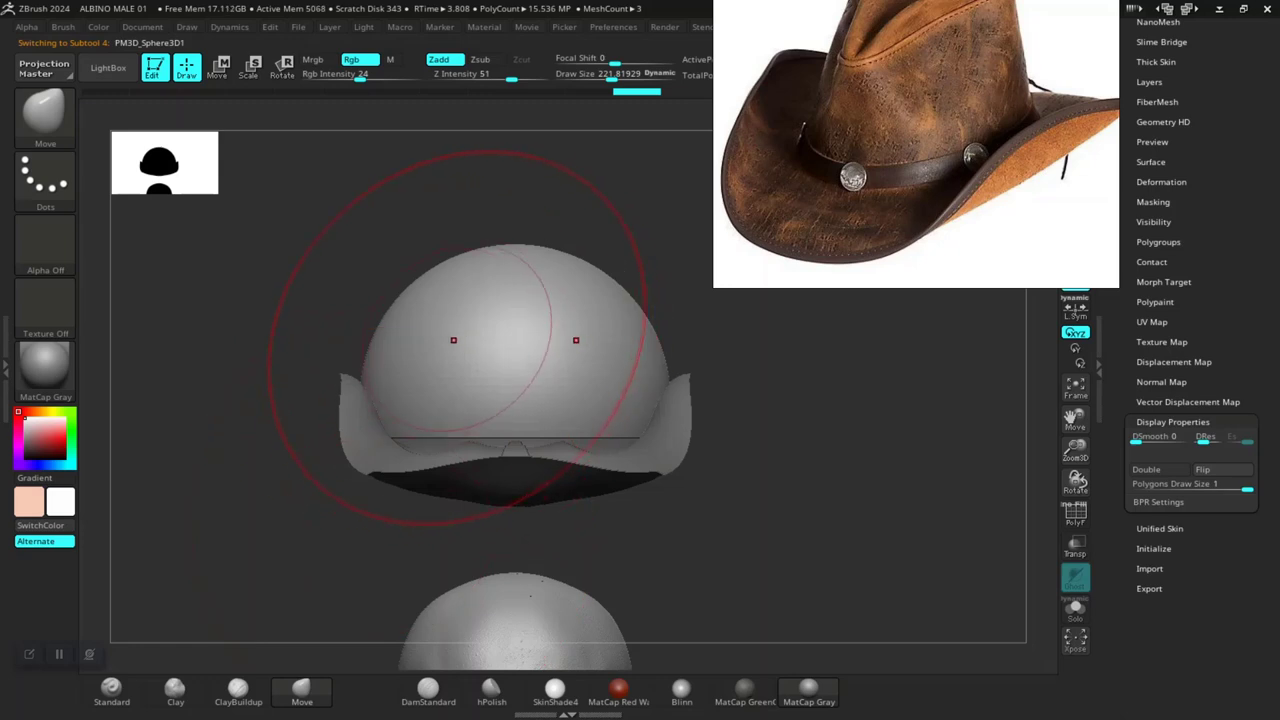
drag(916, 150, 1012, 246)
drag(700, 600, 704, 556)
mouse_move(360, 370)
mouse_down()
mouse_move(374, 363)
mouse_move(363, 349)
mouse_move(380, 371)
mouse_up()
shift+drag(430, 410, 470, 392)
mouse_move(540, 480)
mouse_down()
mouse_move(600, 470)
mouse_move(540, 455)
mouse_up()
mouse_move(597, 410)
mouse_down()
mouse_move(400, 480)
mouse_move(263, 486)
mouse_move(275, 474)
mouse_up()
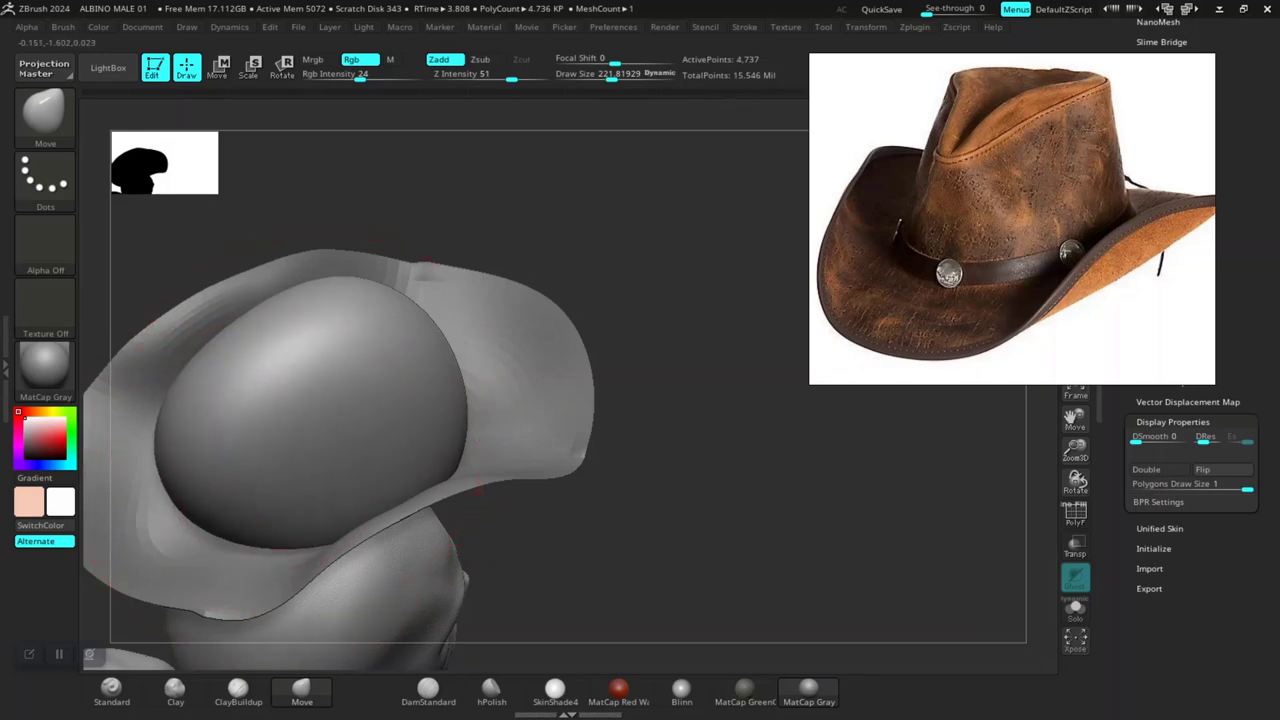
Step: Switch to the Standard brush, try a broad dent in the crown's side, and undo the stroke
mouse_move(640, 440)
mouse_down()
mouse_move(560, 380)
mouse_move(430, 343)
mouse_move(505, 413)
mouse_move(420, 480)
mouse_move(100, 650)
mouse_up()
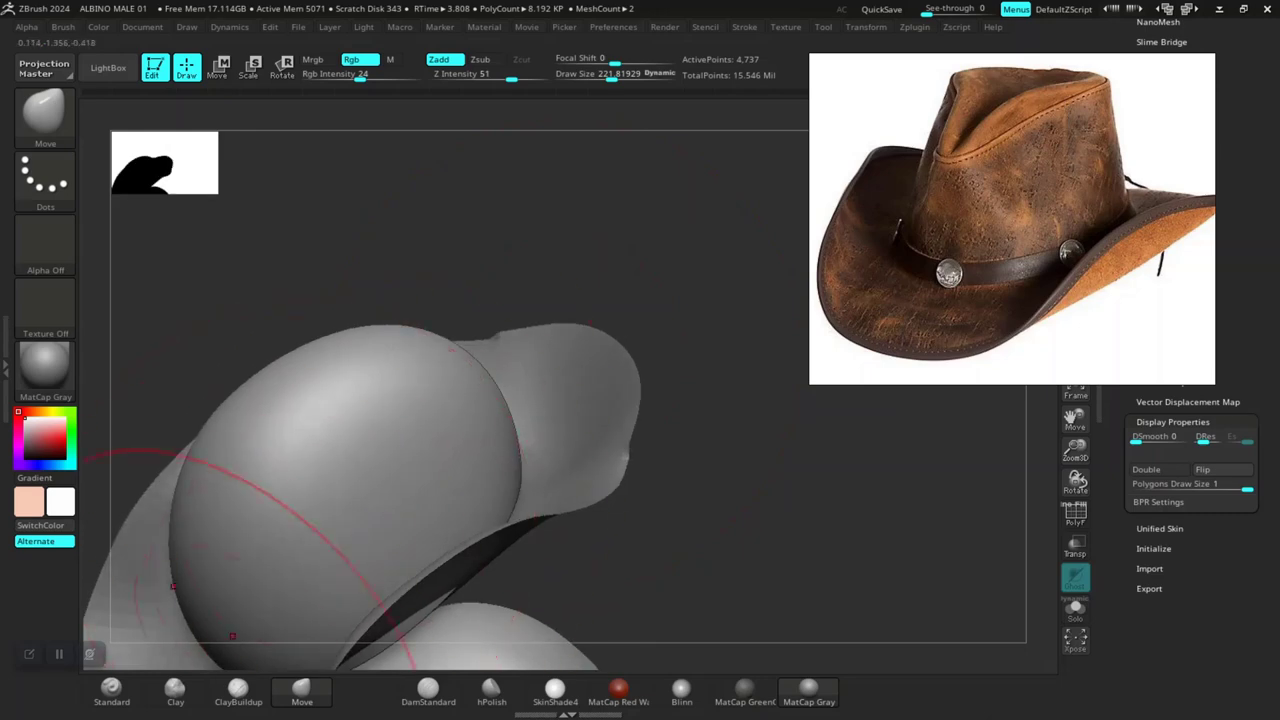
key(b)
key(s)
key(t)
mouse_move(305, 504)
mouse_down()
mouse_move(286, 528)
mouse_move(300, 470)
mouse_move(430, 395)
mouse_up()
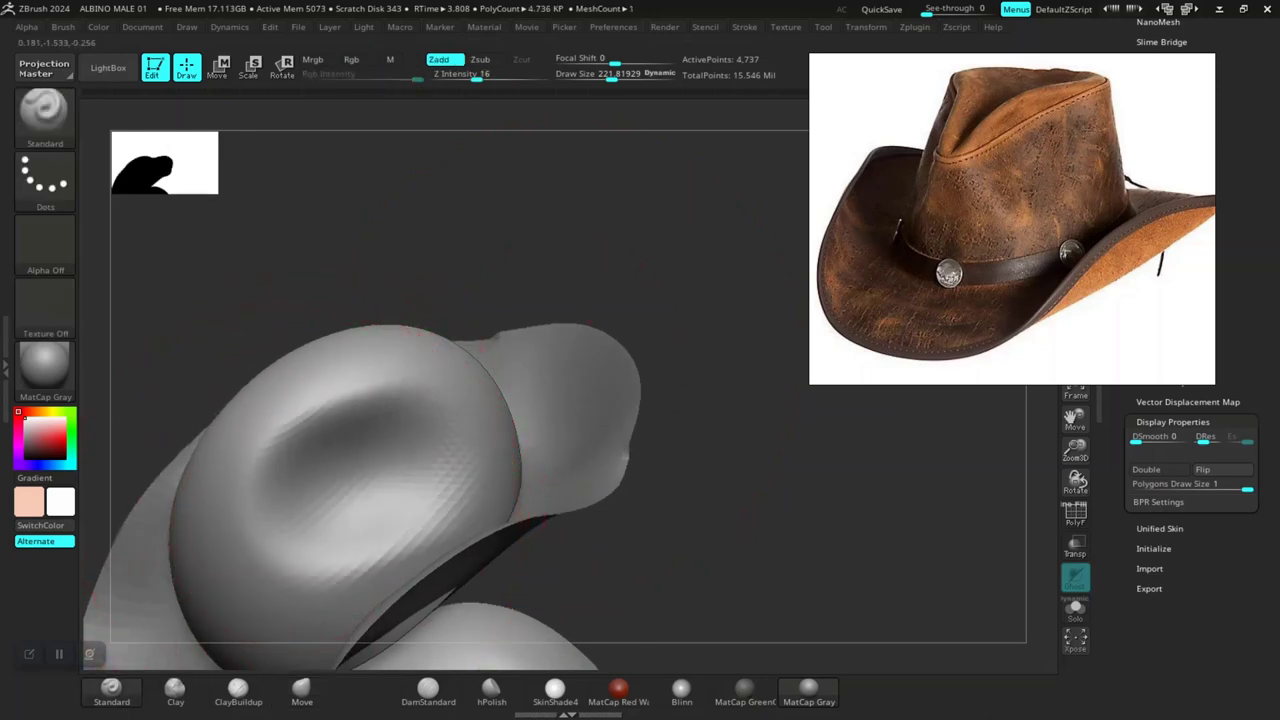
mouse_move(610, 480)
mouse_down()
mouse_move(771, 543)
mouse_move(790, 500)
mouse_move(600, 614)
mouse_move(671, 423)
mouse_move(705, 500)
mouse_up()
key(ctrl)
key(ctrl+z)
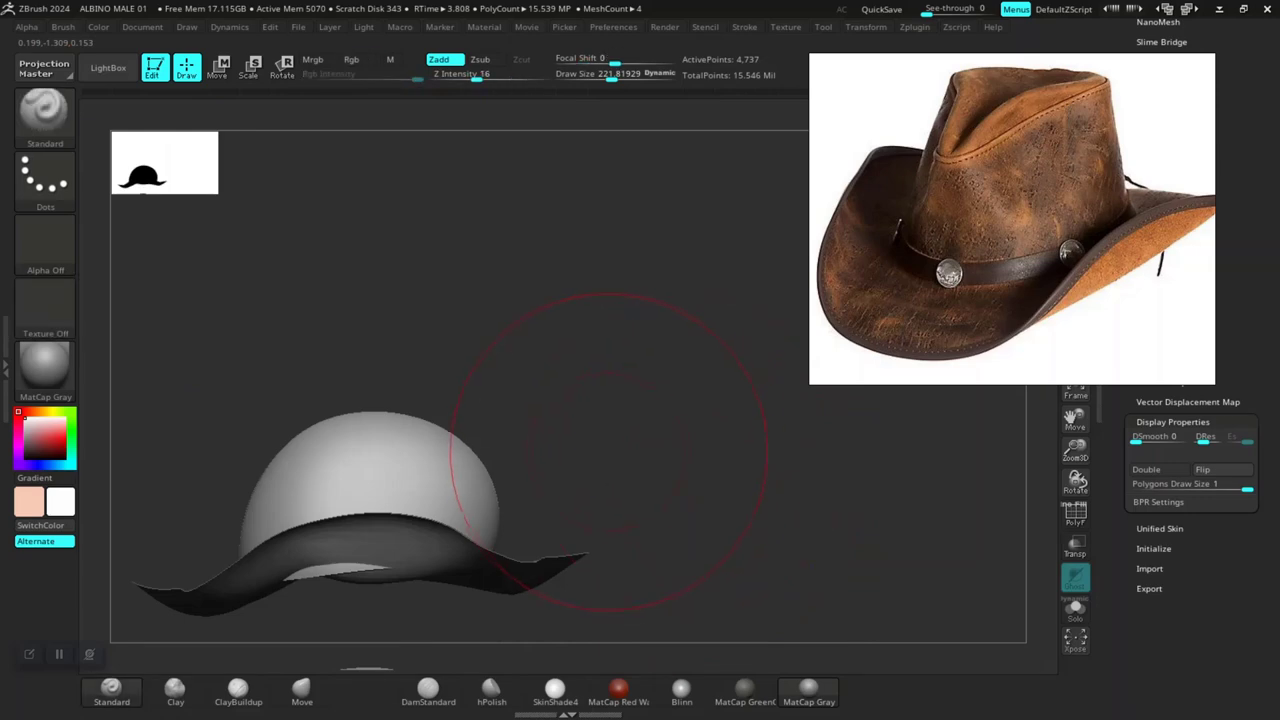
Step: Reduce the draw size to about 146, carve long dents into both sides of the crown, and smooth them
drag(609, 451, 620, 467)
mouse_move(541, 427)
mouse_down()
mouse_move(505, 430)
mouse_move(545, 445)
mouse_move(514, 330)
mouse_move(571, 471)
mouse_up()
key(space)
mouse_move(428, 457)
mouse_down()
mouse_move(450, 460)
mouse_move(500, 430)
mouse_move(557, 434)
mouse_up()
mouse_move(430, 420)
mouse_down()
mouse_move(600, 410)
mouse_move(510, 420)
mouse_move(540, 425)
mouse_up()
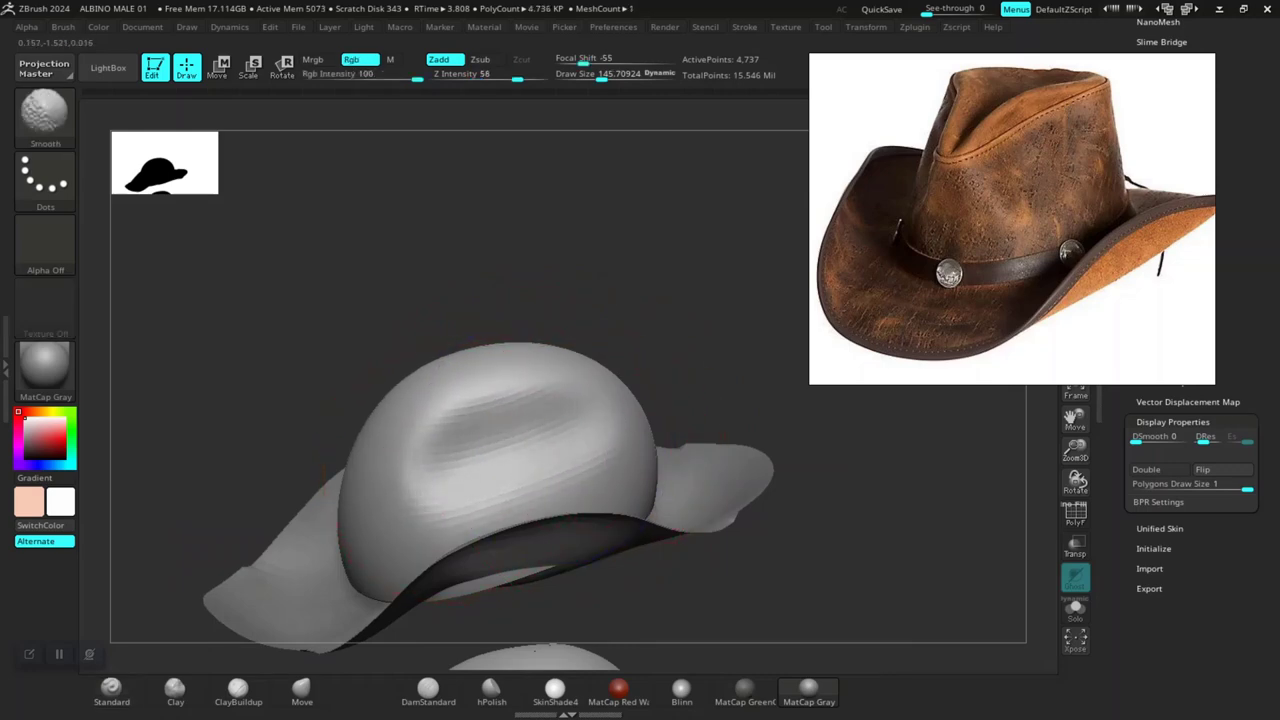
Step: Carve a lengthwise recess along the middle of the crown's top with the Standard brush
mouse_move(700, 300)
mouse_down()
mouse_move(586, 329)
mouse_move(484, 397)
mouse_up()
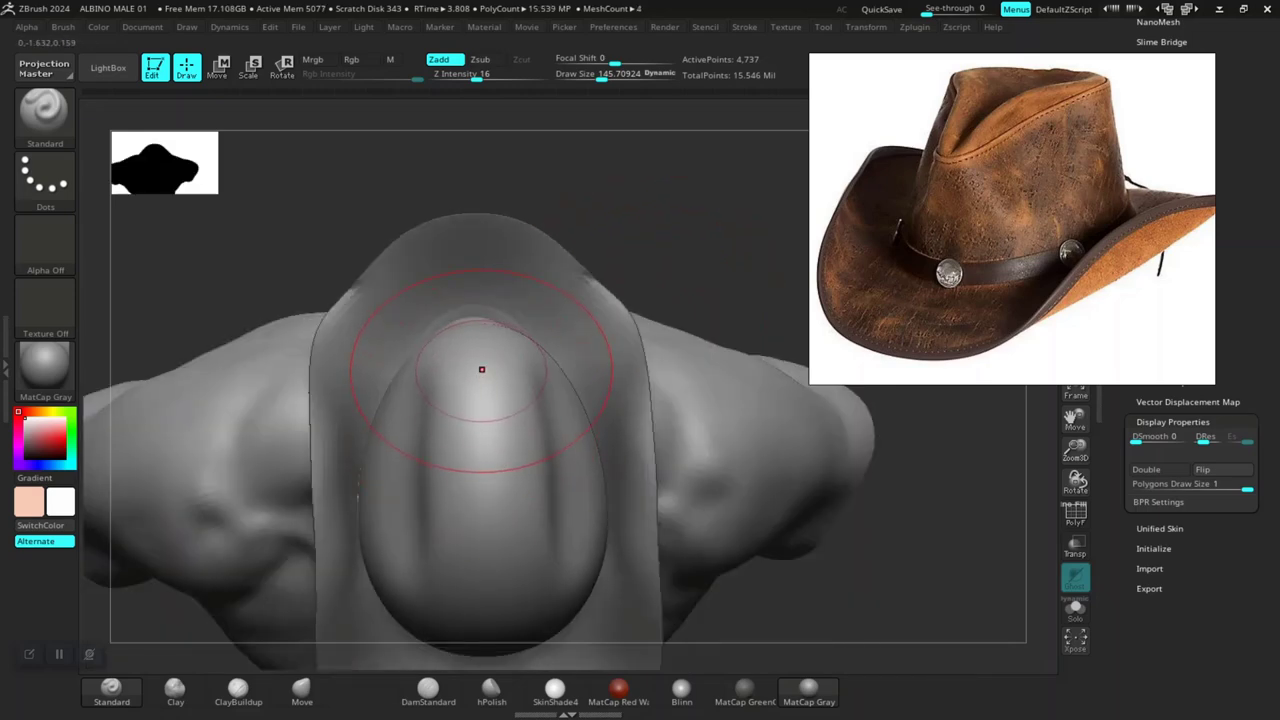
drag(482, 425, 482, 405)
drag(484, 520, 489, 559)
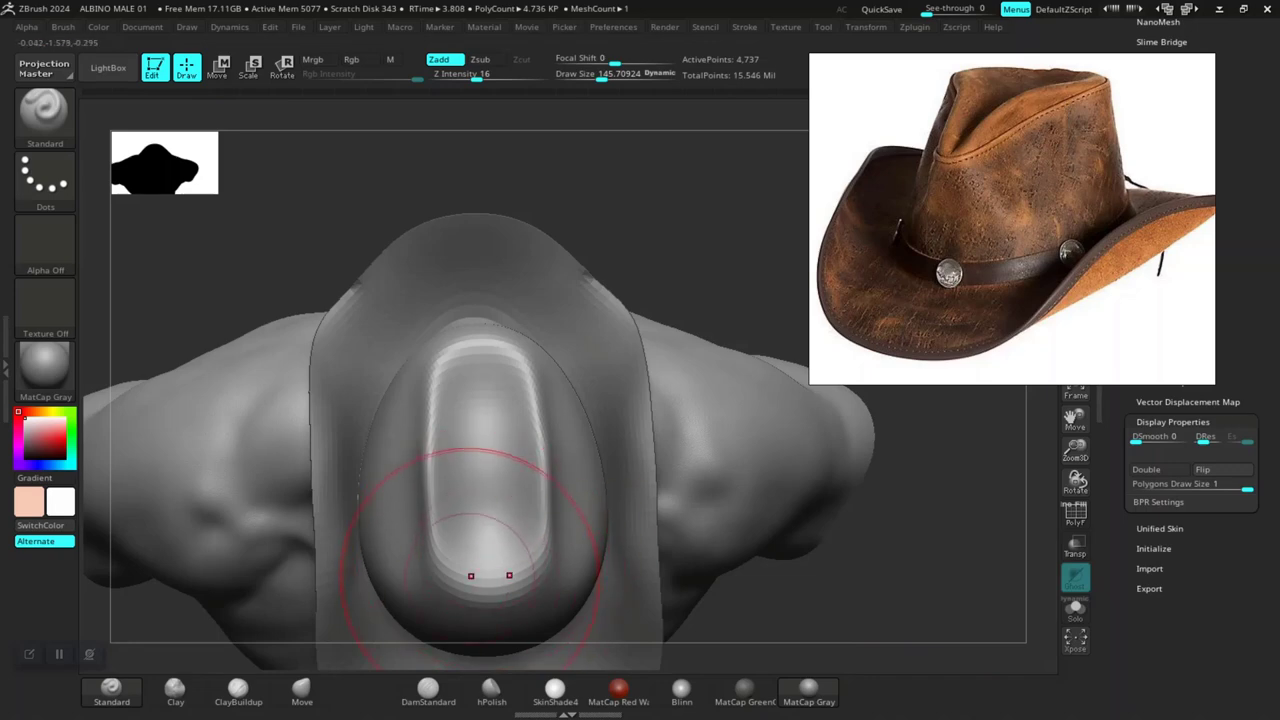
Step: Taper the front end of the crown's top recess inward with the Move brush
click(302, 688)
drag(488, 562, 490, 588)
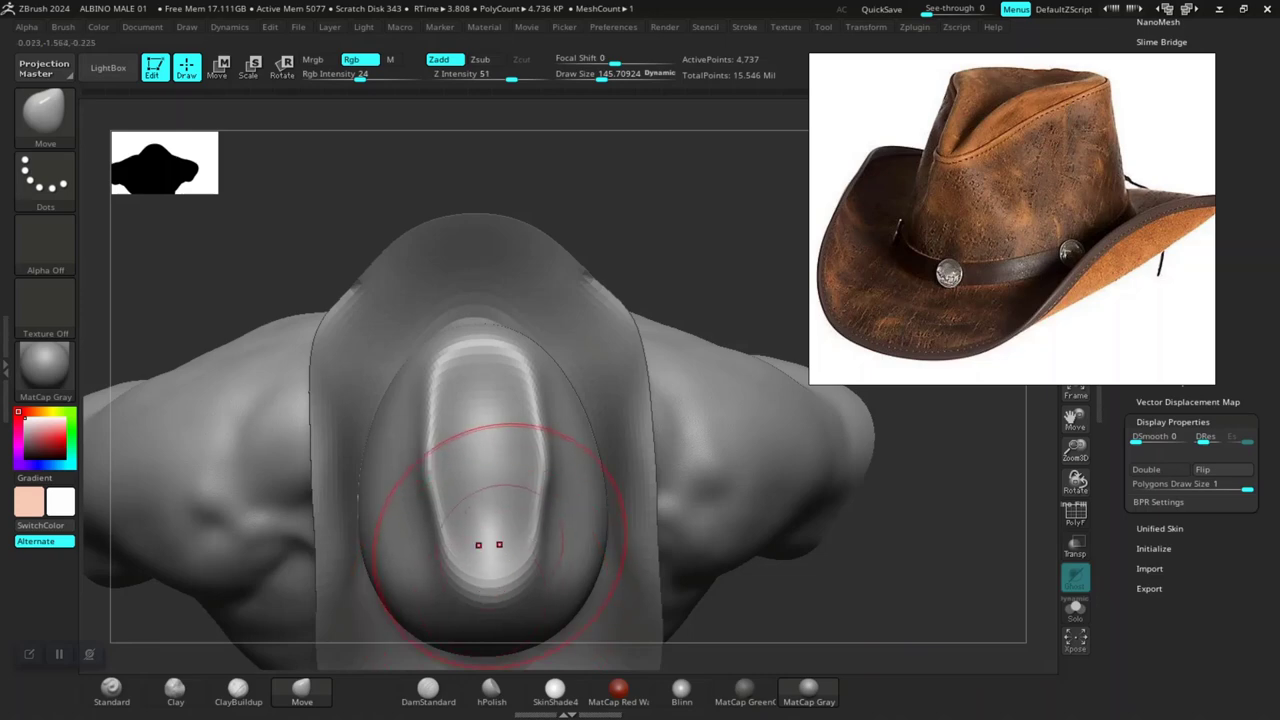
mouse_move(439, 382)
mouse_down()
mouse_move(423, 366)
mouse_move(431, 380)
mouse_up()
key(f)
Step: Lower the front of the crown's top into a slope with the Move brush at a draw size of about 163
drag(557, 437, 560, 250)
scroll(671, 543, up, 3)
mouse_move(671, 543)
mouse_down()
mouse_move(686, 514)
mouse_move(700, 543)
mouse_move(740, 515)
mouse_move(709, 400)
mouse_move(825, 400)
mouse_up()
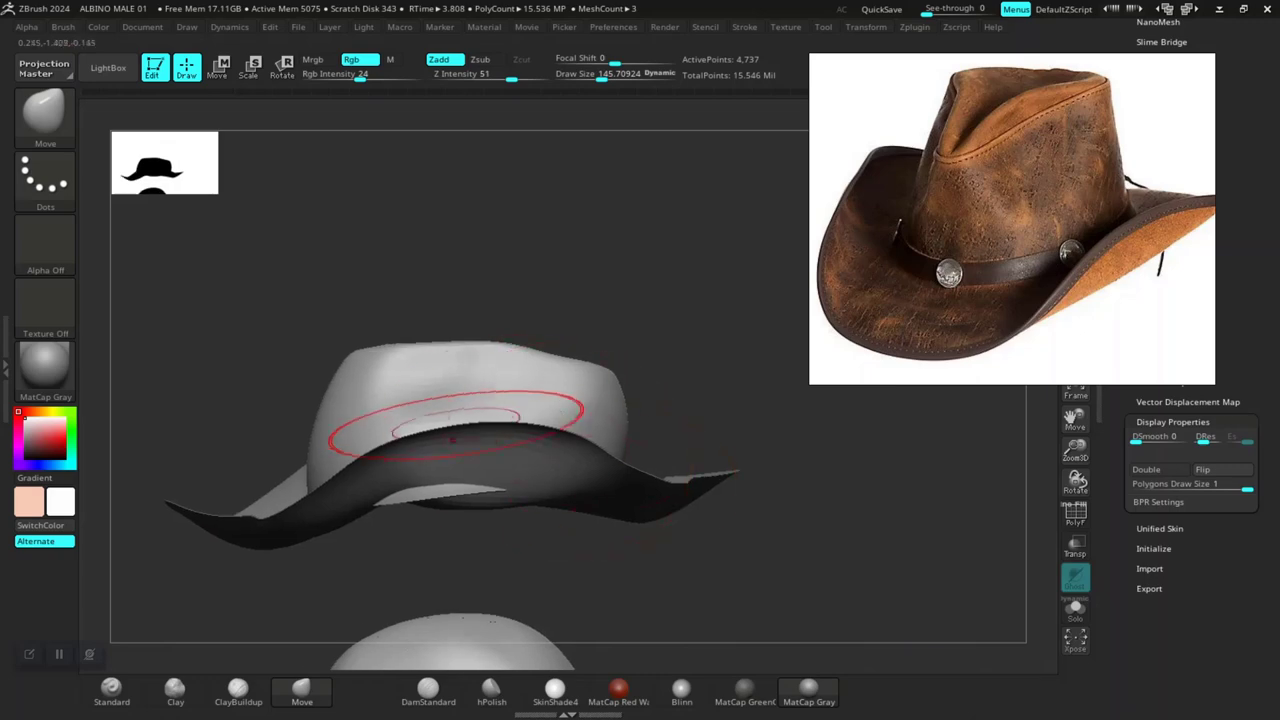
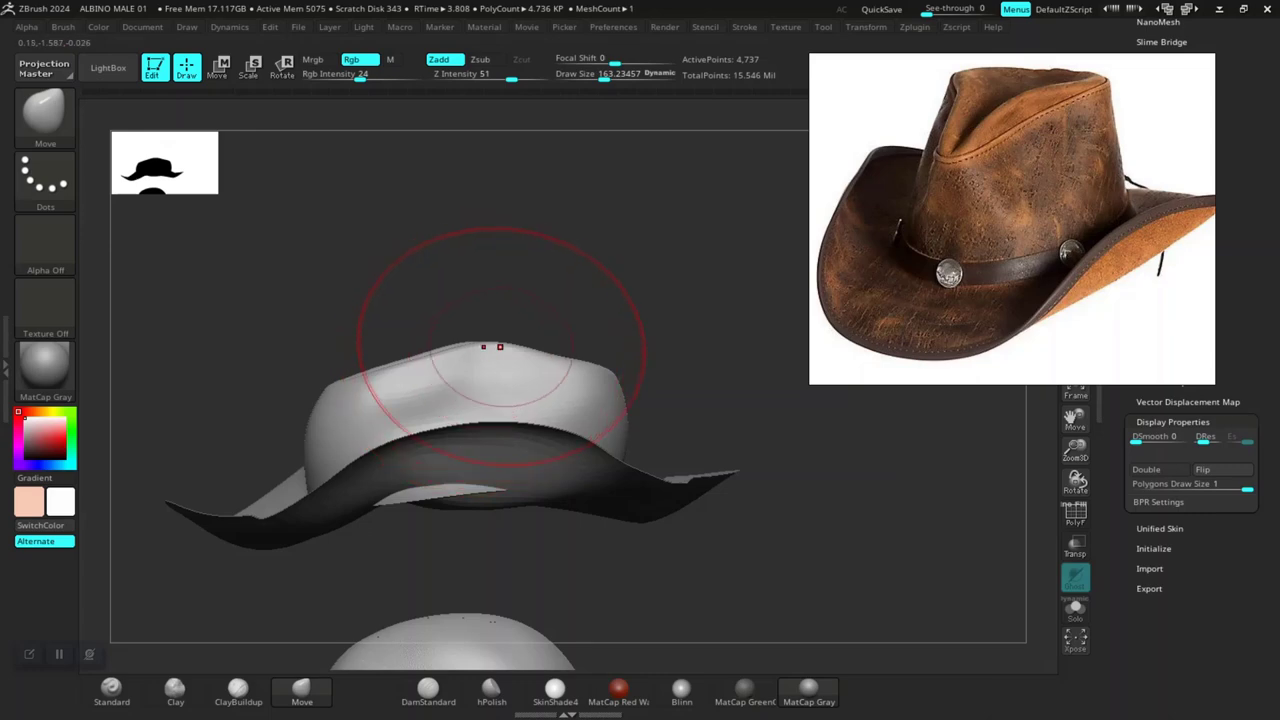
mouse_move(655, 350)
shift+mouse_down()
mouse_move(471, 329)
mouse_move(570, 410)
mouse_move(611, 465)
shift+mouse_up()
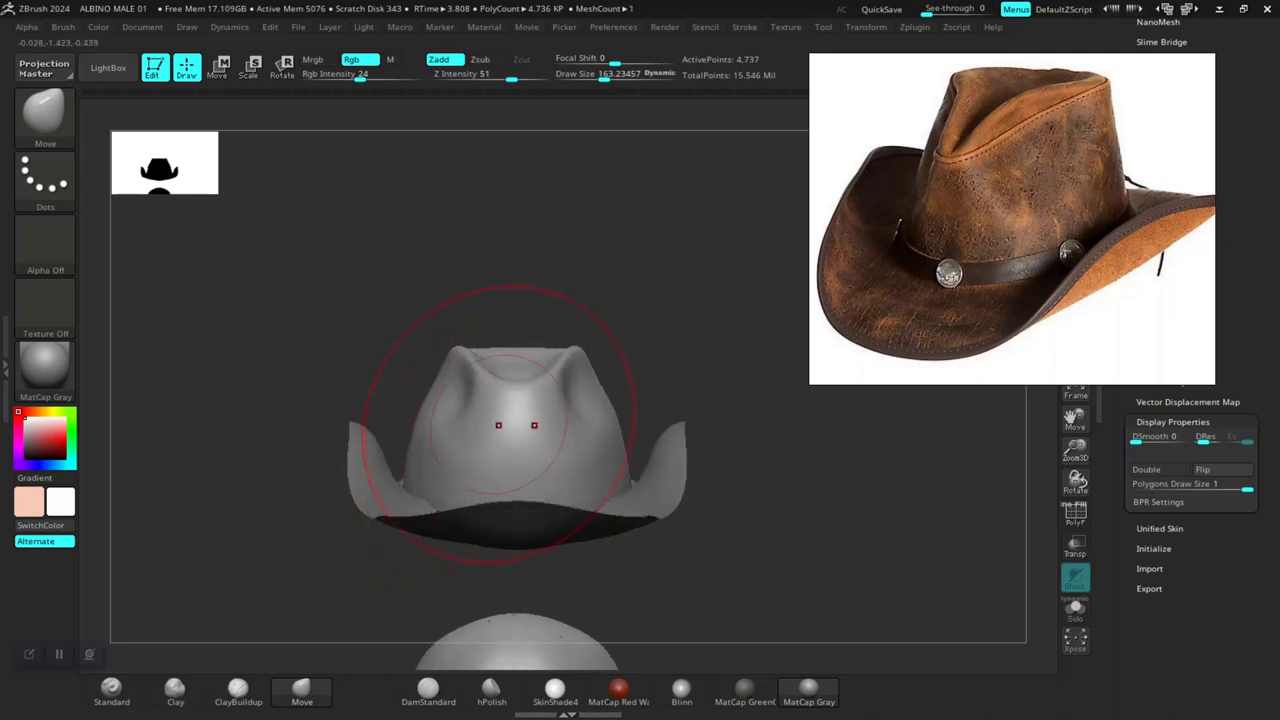
Step: Refine the crown's V-shaped front crease and fit its lower edge to the brim with the Move brush
drag(617, 327, 656, 465)
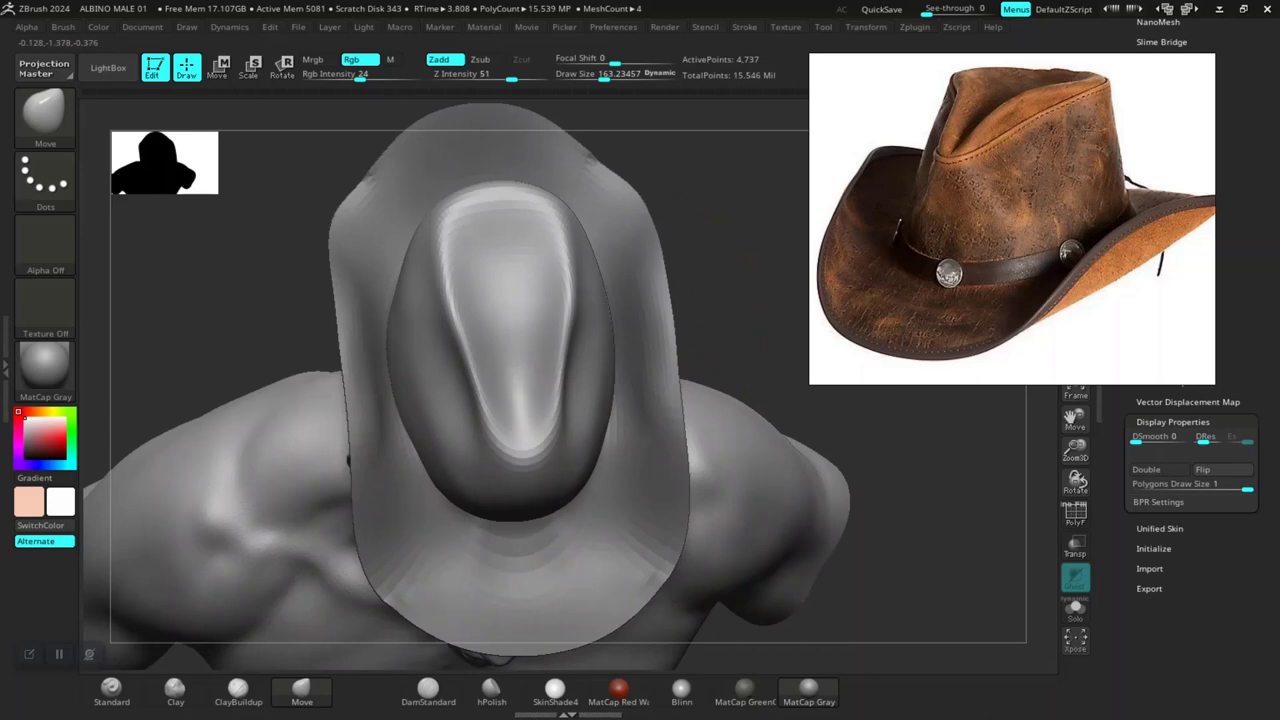
drag(832, 527, 496, 487)
drag(250, 505, 720, 340)
mouse_move(606, 423)
mouse_down()
mouse_move(480, 450)
mouse_move(686, 428)
mouse_move(686, 386)
mouse_move(714, 400)
mouse_move(800, 400)
mouse_move(596, 393)
mouse_move(585, 425)
mouse_move(601, 445)
mouse_up()
drag(485, 467, 587, 427)
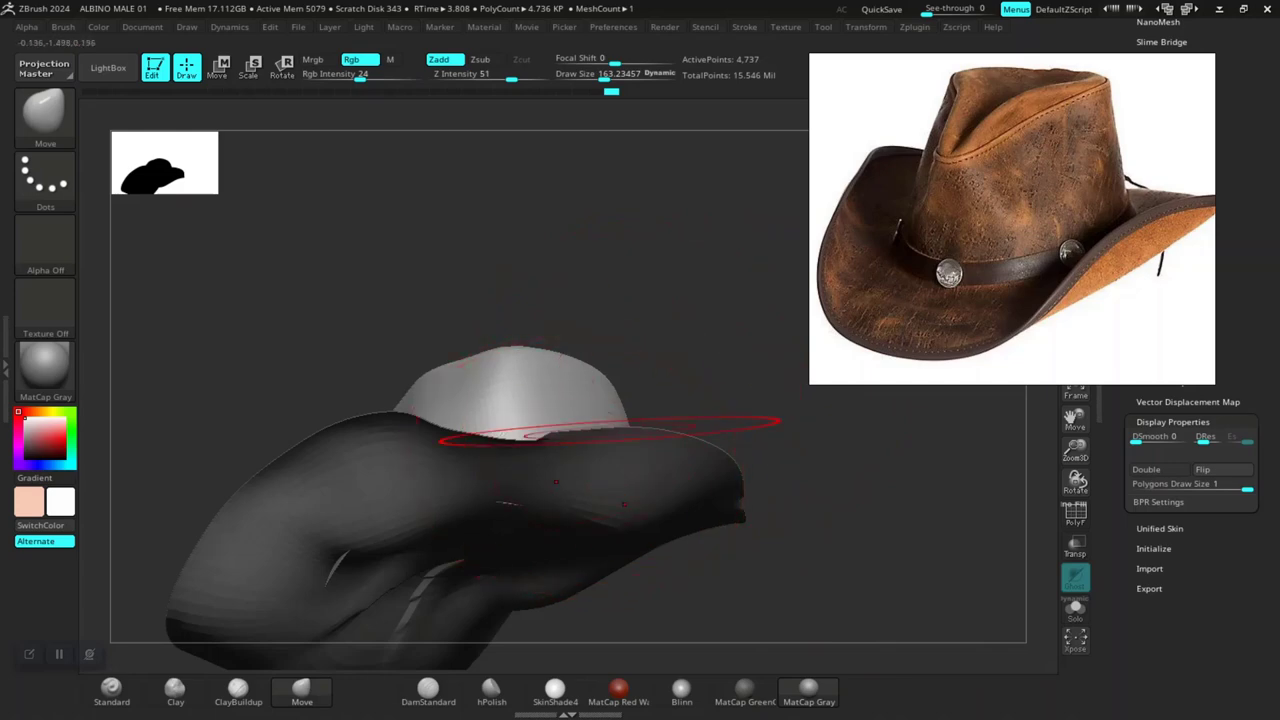
mouse_move(680, 330)
mouse_down()
mouse_move(643, 284)
mouse_move(680, 500)
mouse_move(760, 522)
mouse_move(760, 600)
mouse_move(752, 420)
mouse_move(752, 565)
mouse_move(757, 471)
mouse_move(665, 400)
mouse_move(720, 480)
mouse_move(970, 530)
mouse_move(960, 470)
mouse_move(740, 524)
mouse_up()
mouse_move(843, 573)
mouse_down()
mouse_move(757, 523)
mouse_move(657, 371)
mouse_move(684, 373)
mouse_up()
Step: Select the brim and bend its front edge downward with the Move brush at a draw size of about 109
click(301, 688)
mouse_move(690, 520)
alt+mouse_down()
mouse_move(700, 486)
mouse_move(766, 560)
mouse_move(745, 522)
mouse_move(715, 505)
mouse_move(500, 470)
mouse_move(480, 455)
mouse_move(497, 470)
alt+mouse_up()
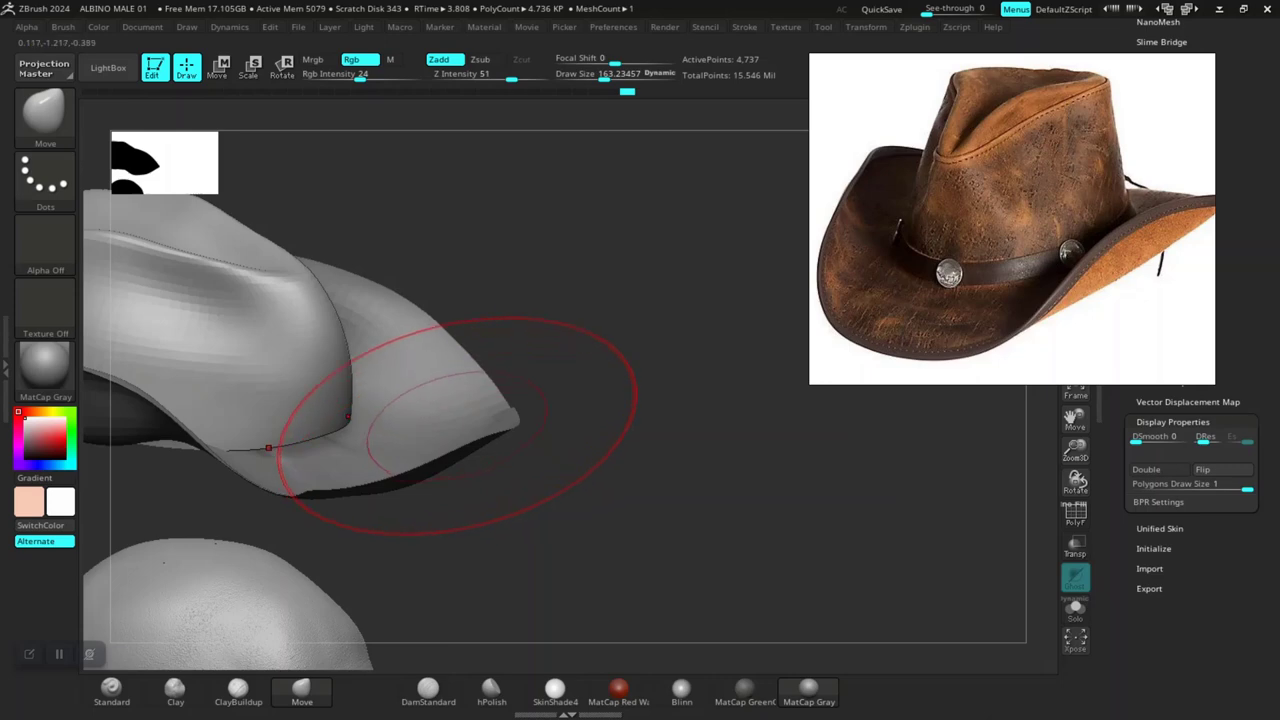
alt+click(456, 444)
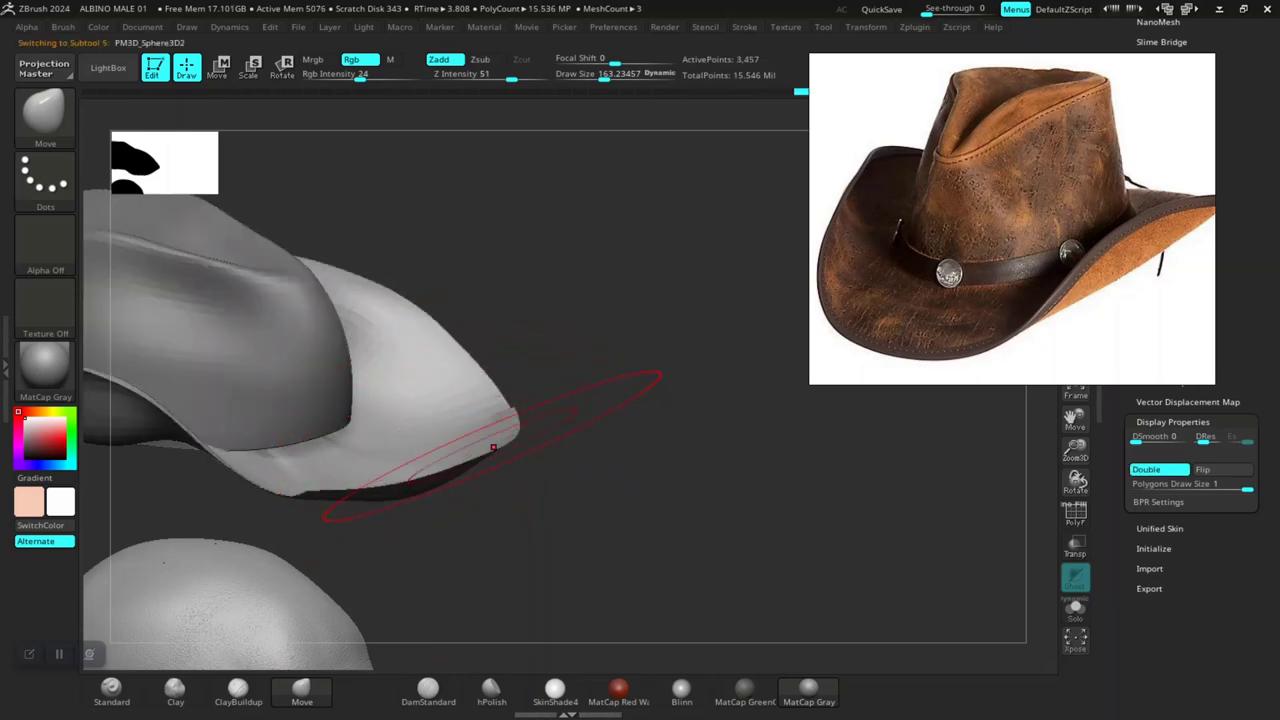
drag(586, 300, 541, 371)
key(space)
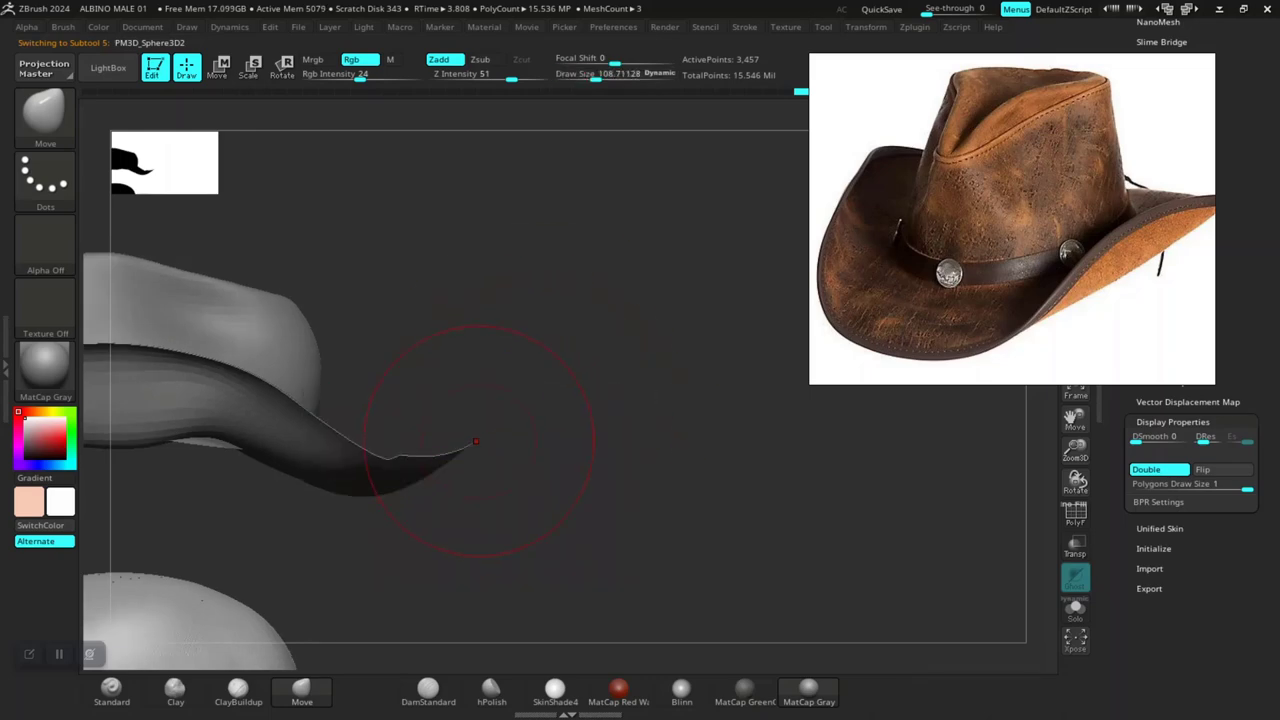
shift+drag(477, 451, 538, 440)
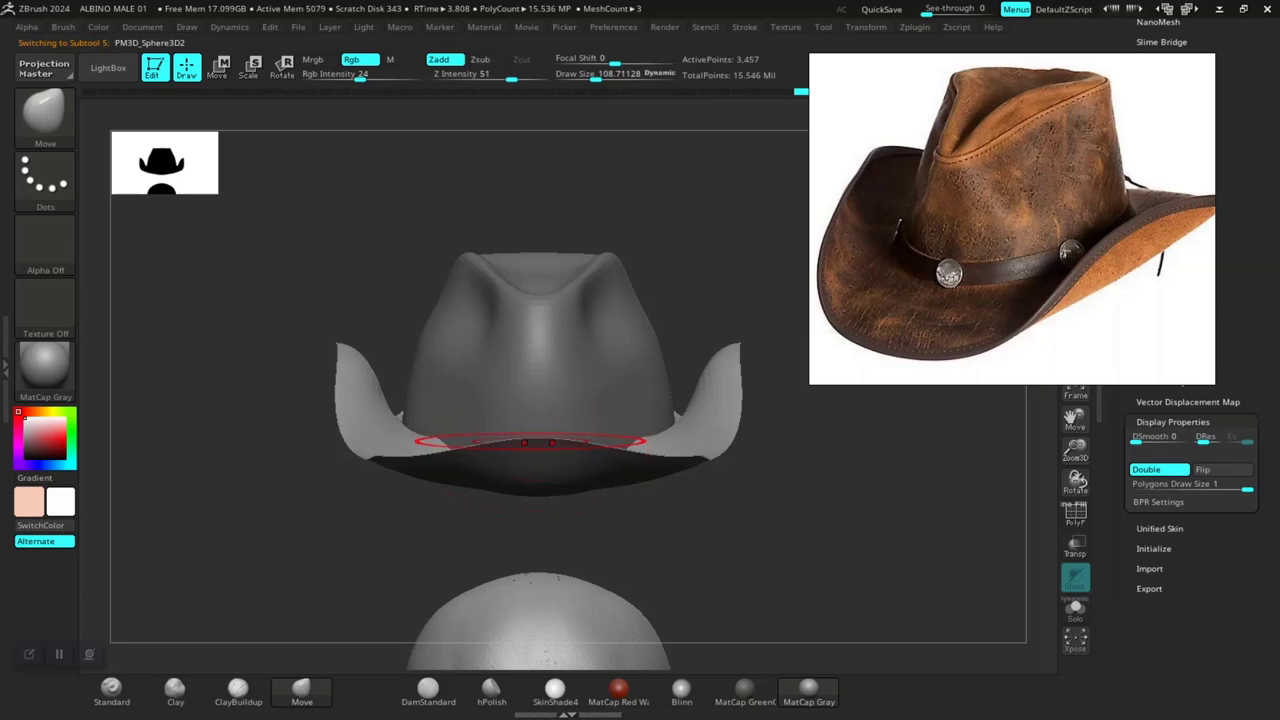
drag(693, 520, 580, 494)
drag(708, 490, 410, 535)
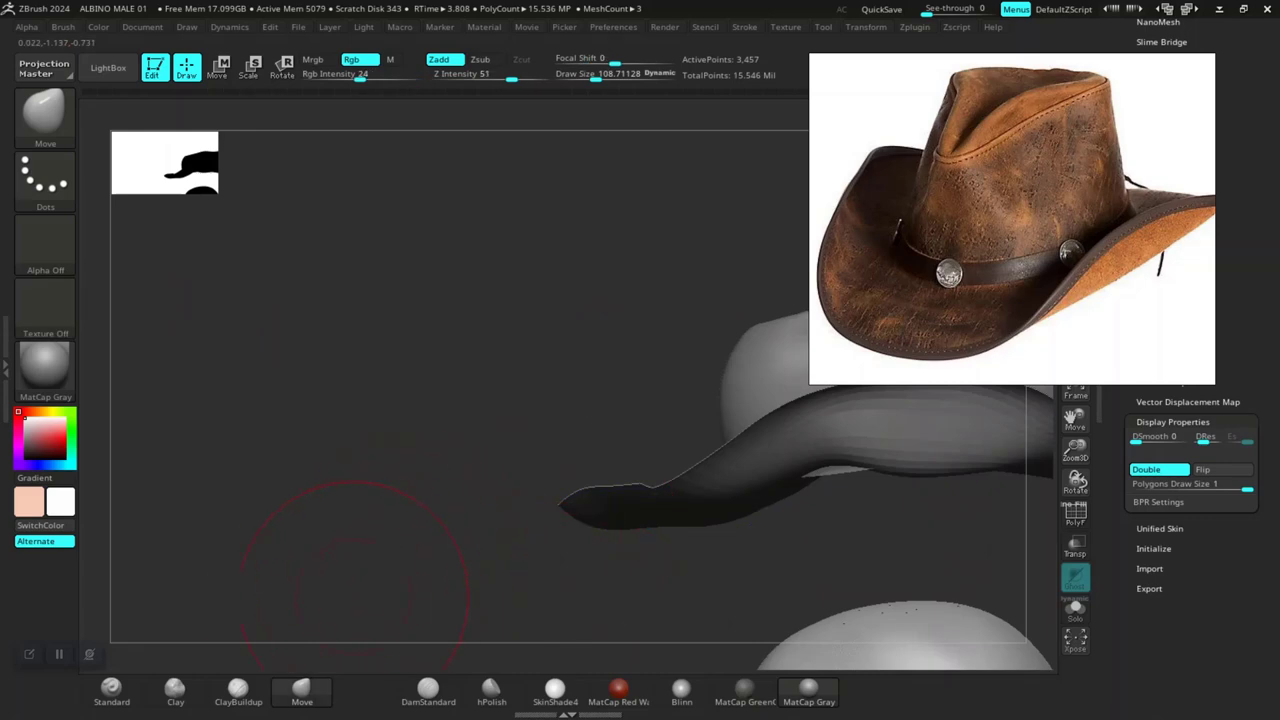
Step: Refine the curve of the brim's front and side edges with the Move brush at a draw size of about 109
mouse_move(165, 605)
mouse_down()
mouse_move(370, 598)
mouse_move(380, 660)
mouse_move(528, 414)
mouse_move(500, 430)
mouse_up()
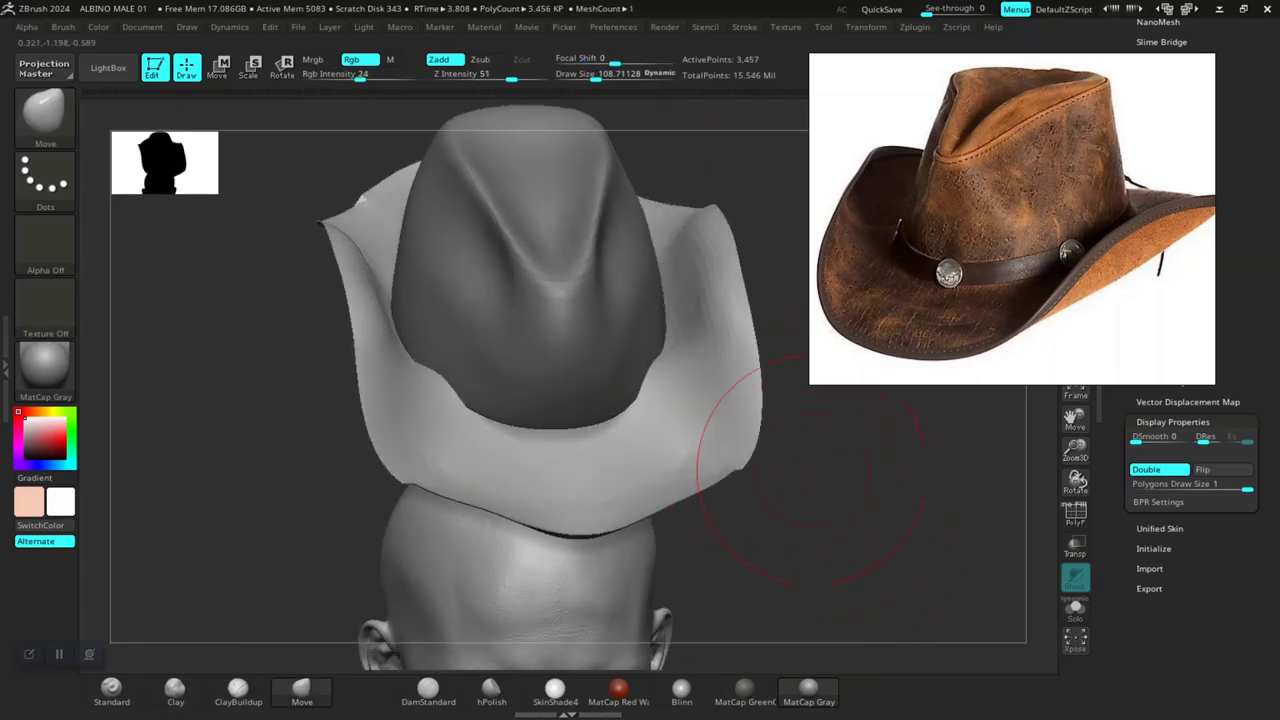
drag(714, 386, 657, 380)
drag(771, 428, 608, 352)
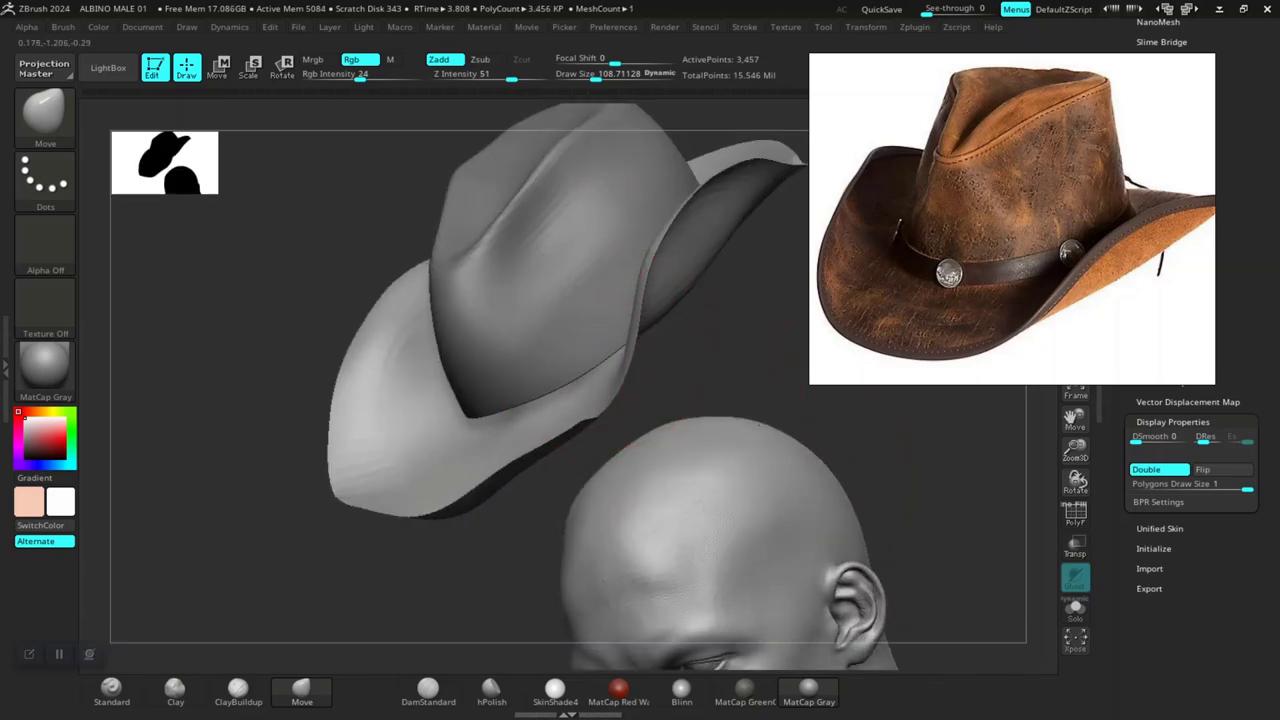
shift+drag(620, 370, 735, 405)
Step: Adjust the brim's height against the crown's lower edge with the transform gizmo
key(w)
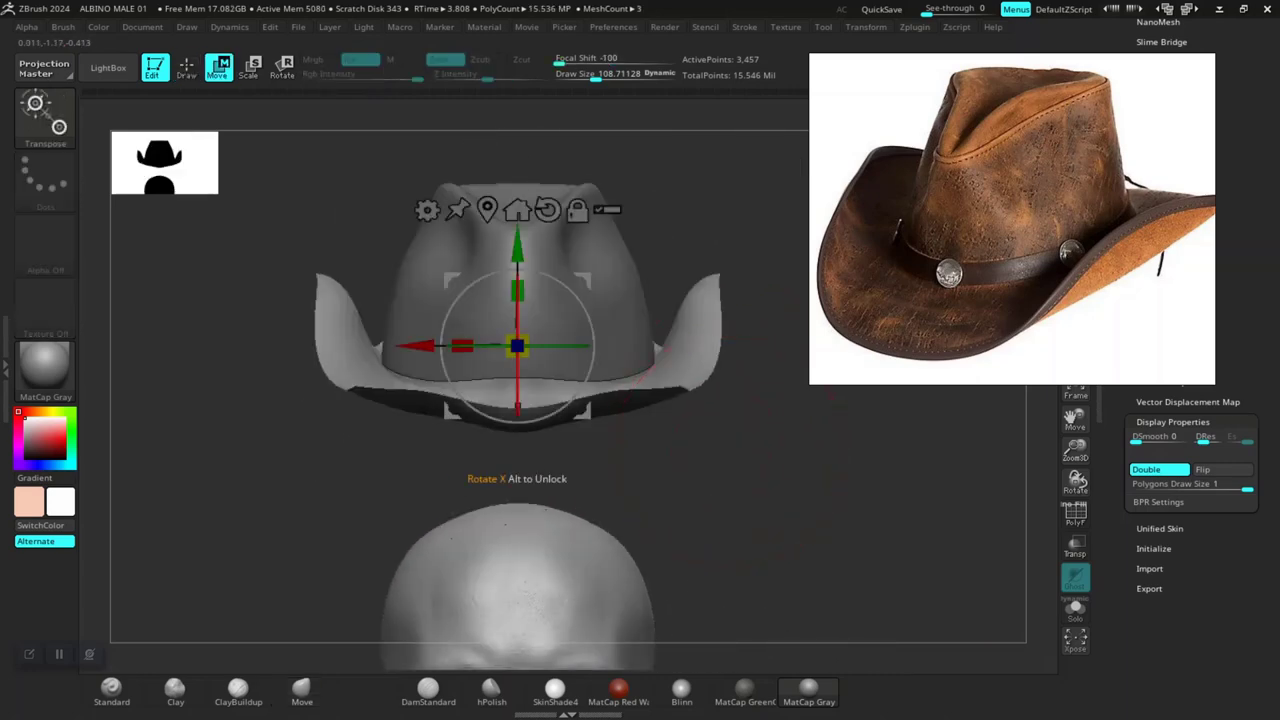
drag(517, 290, 517, 270)
drag(850, 450, 800, 455)
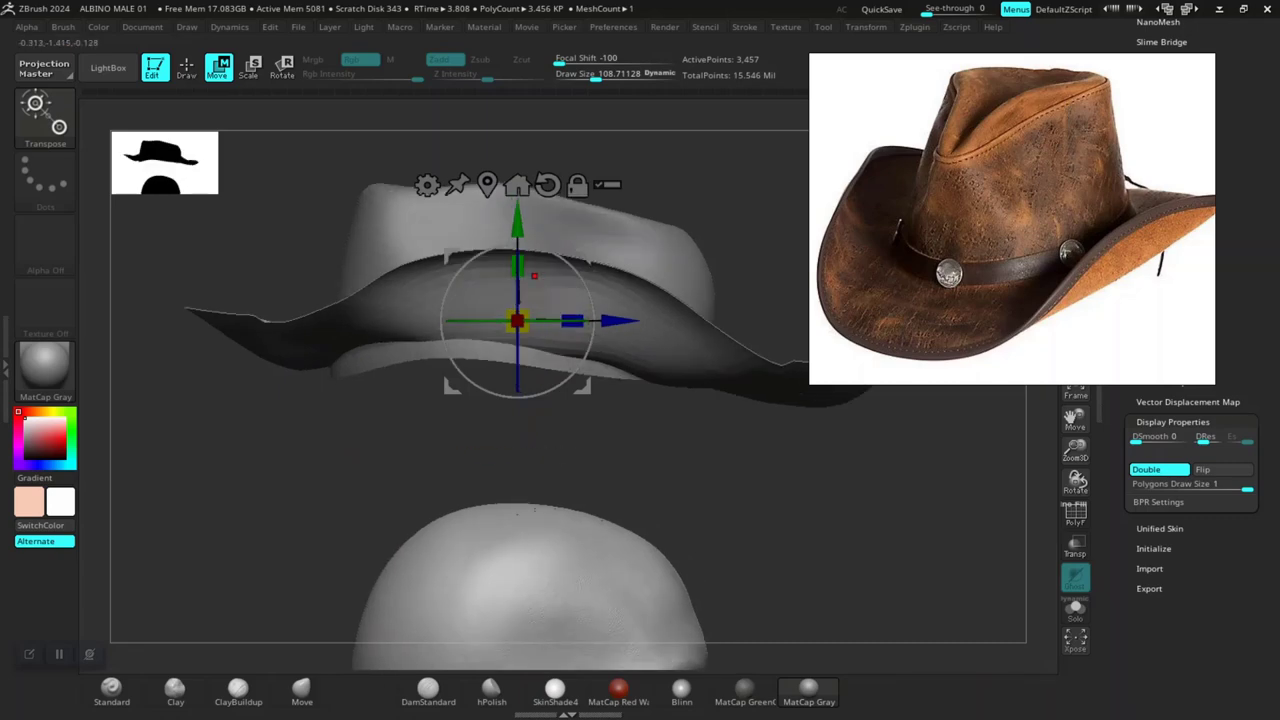
key(q)
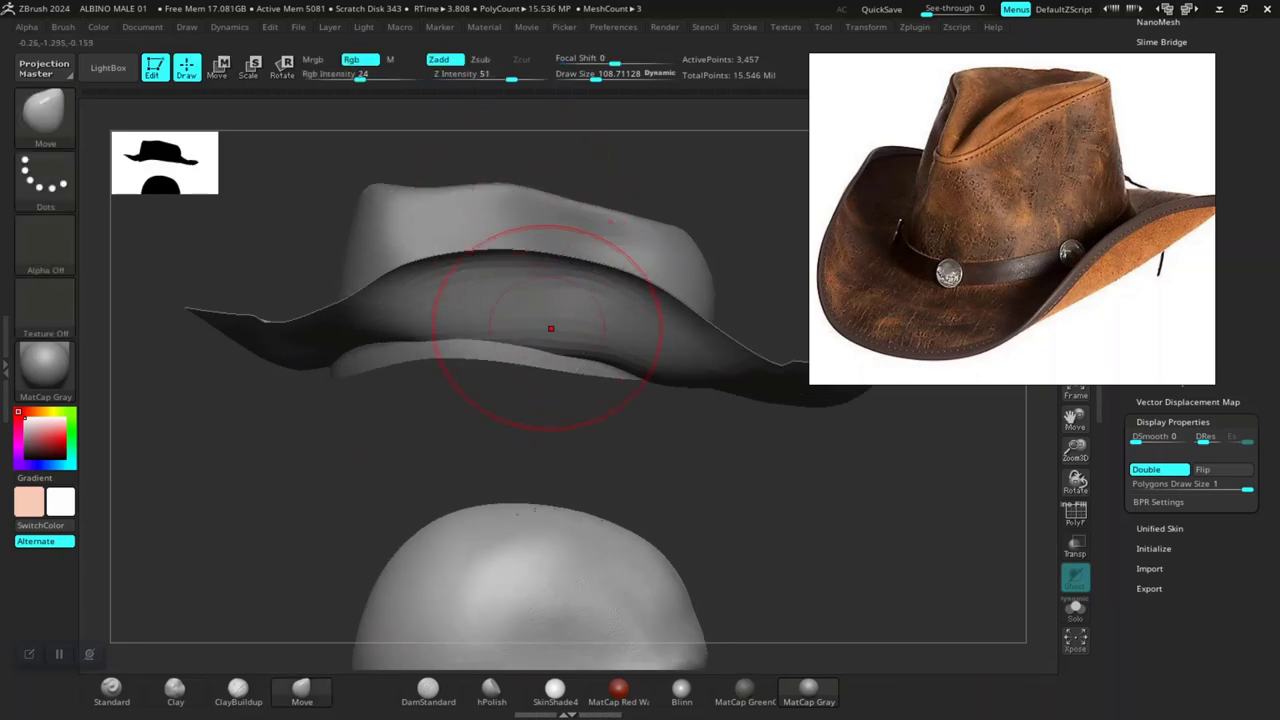
key(w)
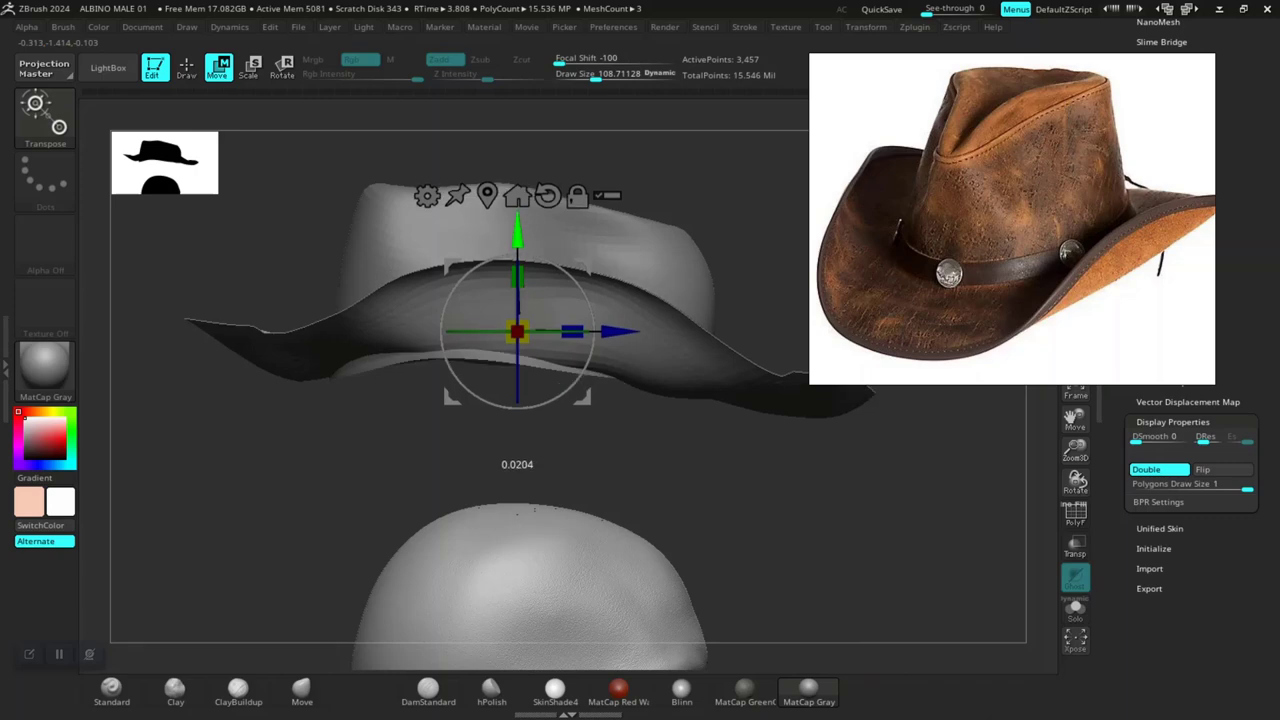
key(f)
mouse_move(560, 240)
mouse_down()
mouse_move(520, 215)
mouse_move(487, 220)
mouse_move(520, 228)
mouse_up()
key(q)
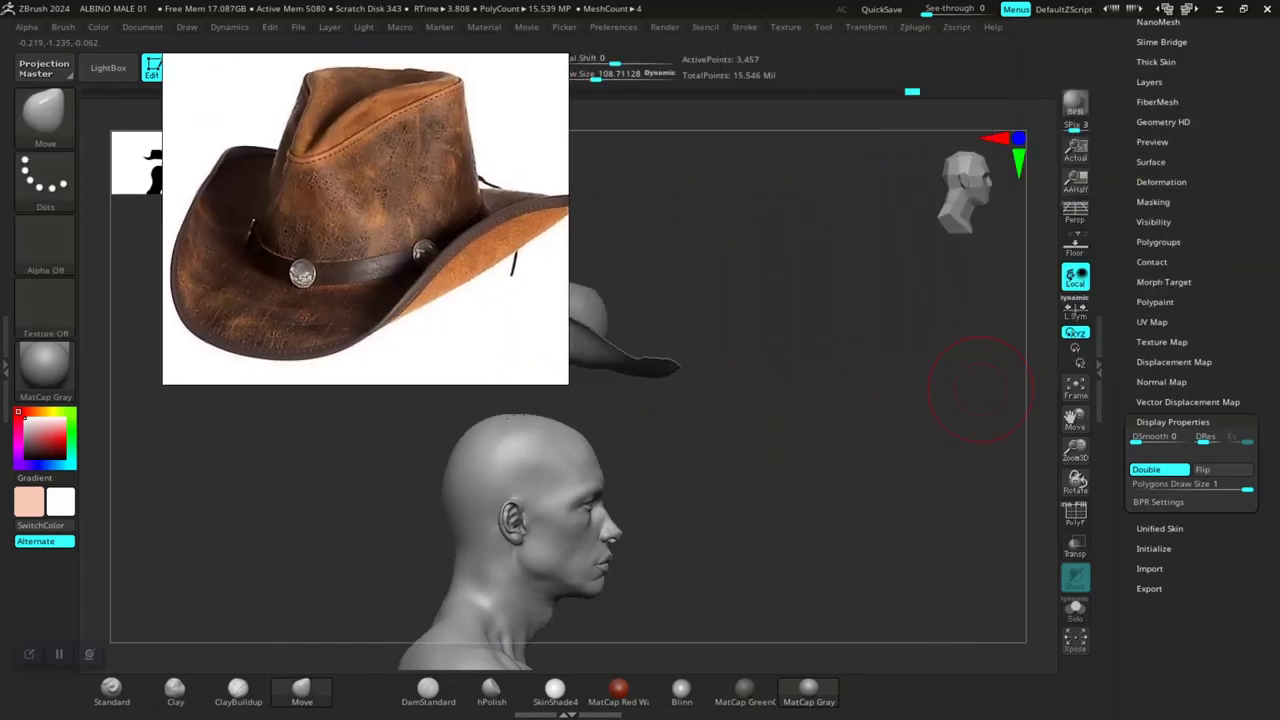
Step: Smooth the brim and its edges with two Polish By Groups passes, the first at 16
mouse_move(978, 390)
mouse_down()
mouse_move(914, 512)
mouse_move(829, 414)
mouse_move(872, 390)
mouse_move(885, 355)
mouse_move(869, 432)
mouse_move(1035, 335)
mouse_up()
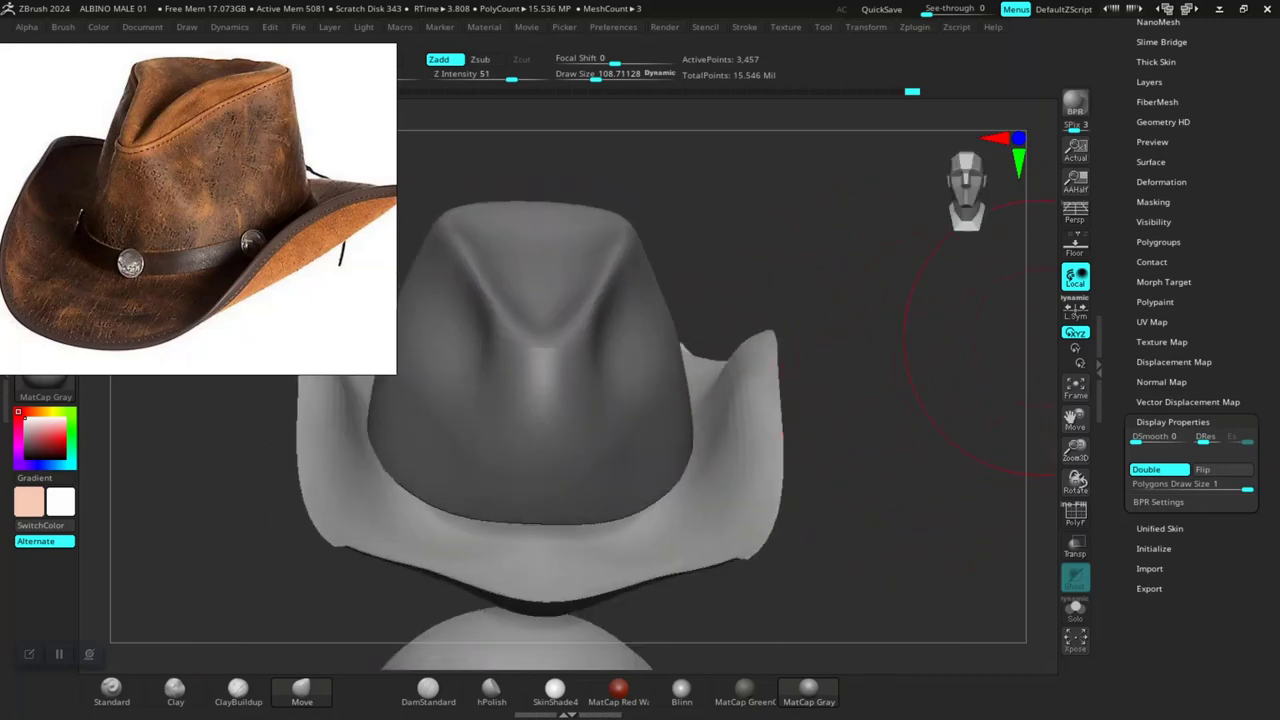
click(1161, 182)
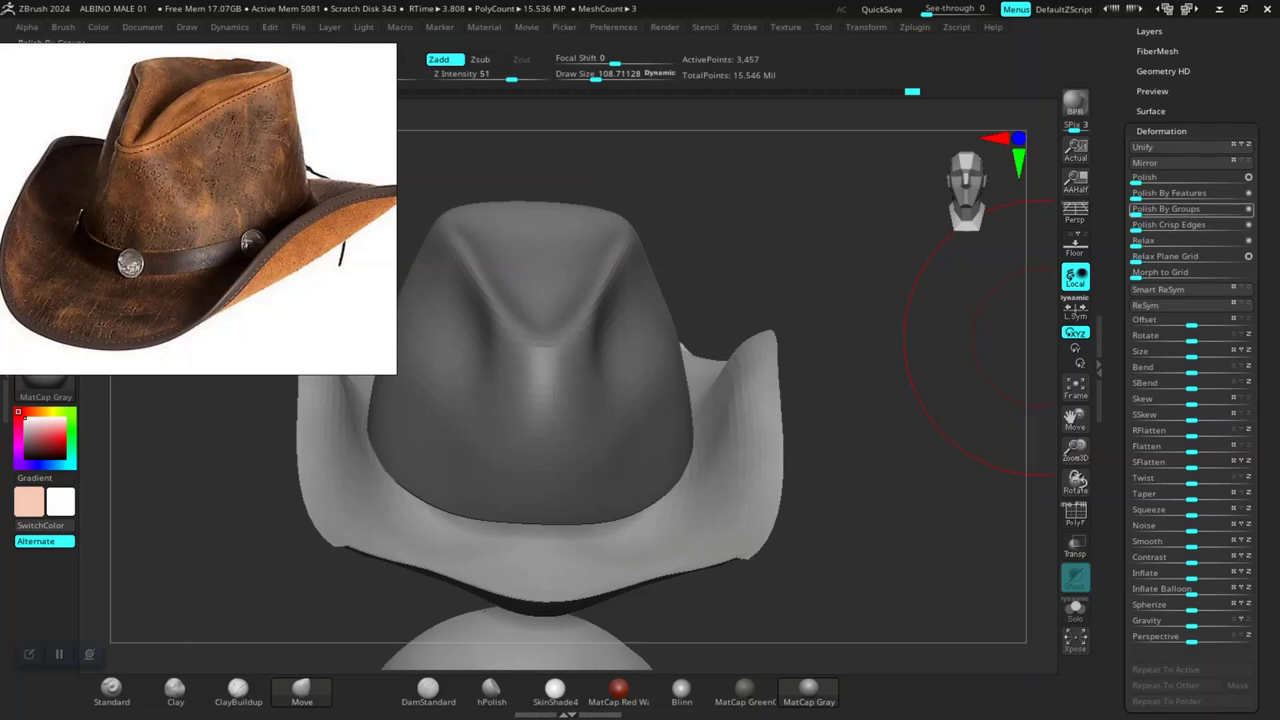
drag(1160, 209, 1180, 209)
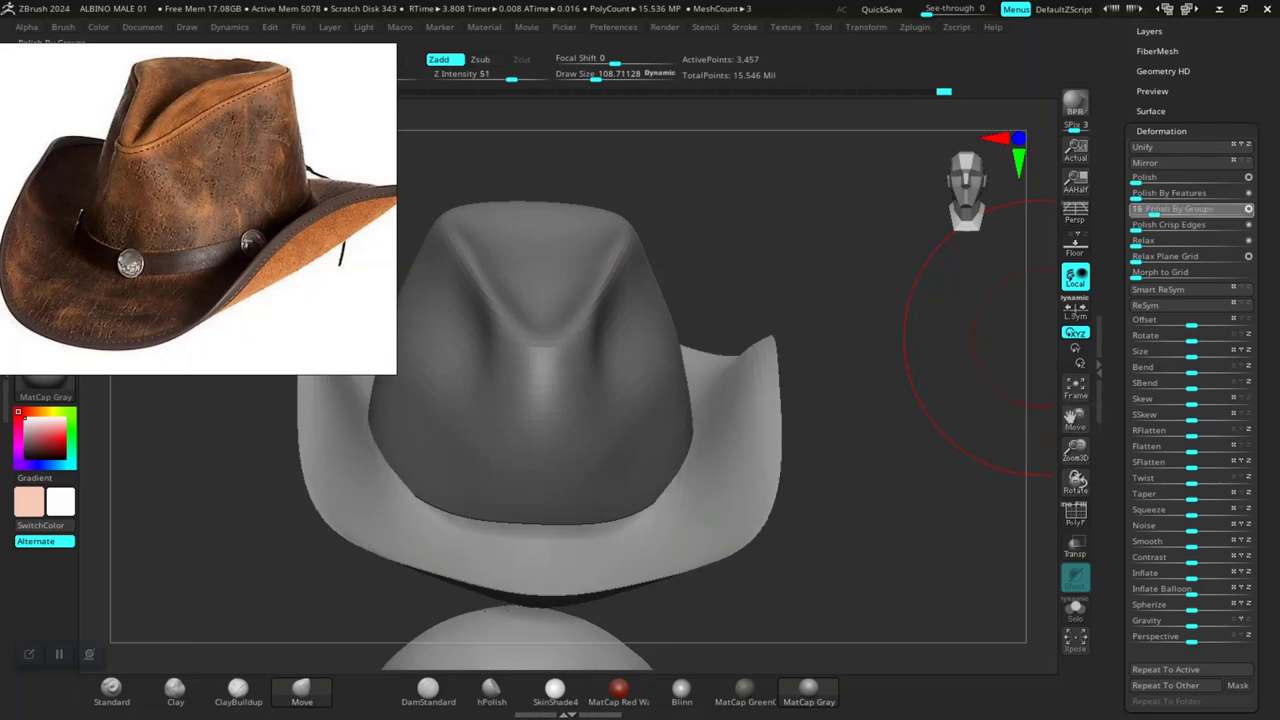
drag(1160, 209, 1180, 209)
mouse_move(985, 338)
mouse_down()
mouse_move(1010, 330)
mouse_move(1000, 300)
mouse_up()
drag(885, 525, 870, 520)
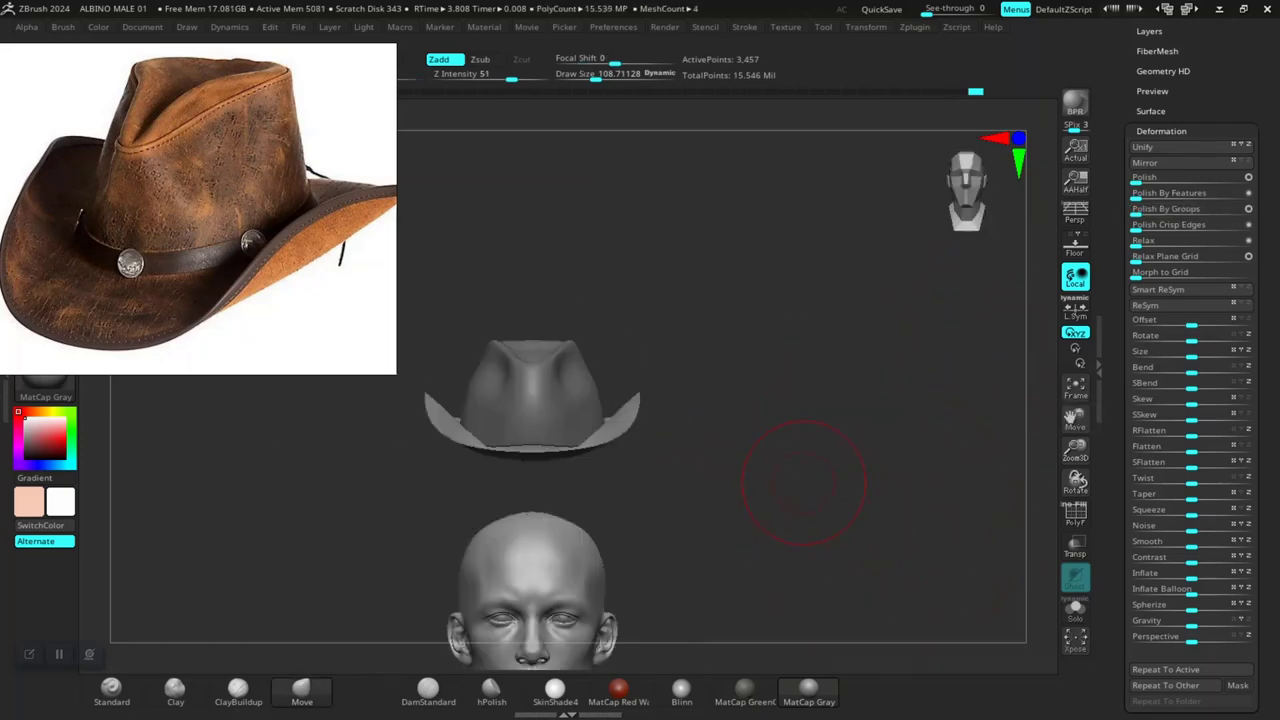
Step: Reshape the brim's sides and fit its inner area to the crown's base with the Move brush
mouse_move(803, 483)
mouse_down()
mouse_move(843, 371)
mouse_move(810, 500)
mouse_move(820, 560)
mouse_move(870, 590)
mouse_up()
drag(914, 400, 908, 455)
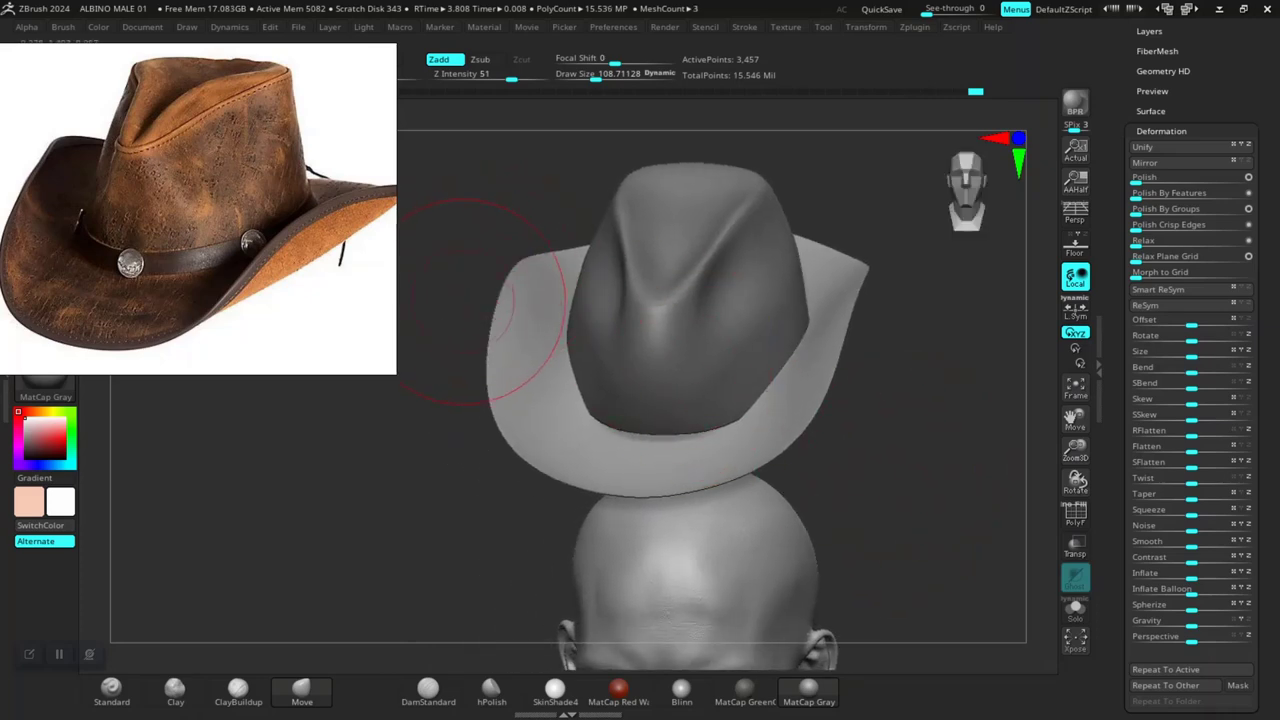
drag(480, 298, 482, 245)
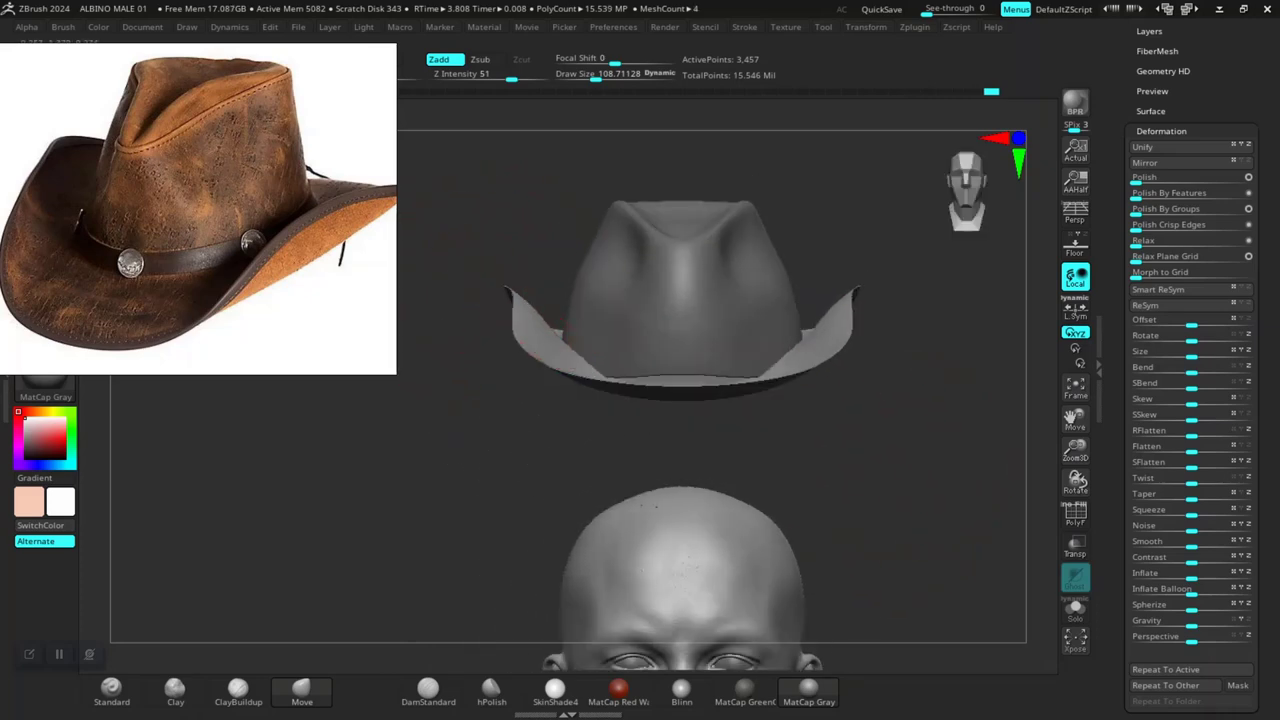
mouse_move(448, 388)
mouse_down()
mouse_move(510, 313)
mouse_move(476, 355)
mouse_move(620, 450)
mouse_move(566, 402)
mouse_move(625, 367)
mouse_up()
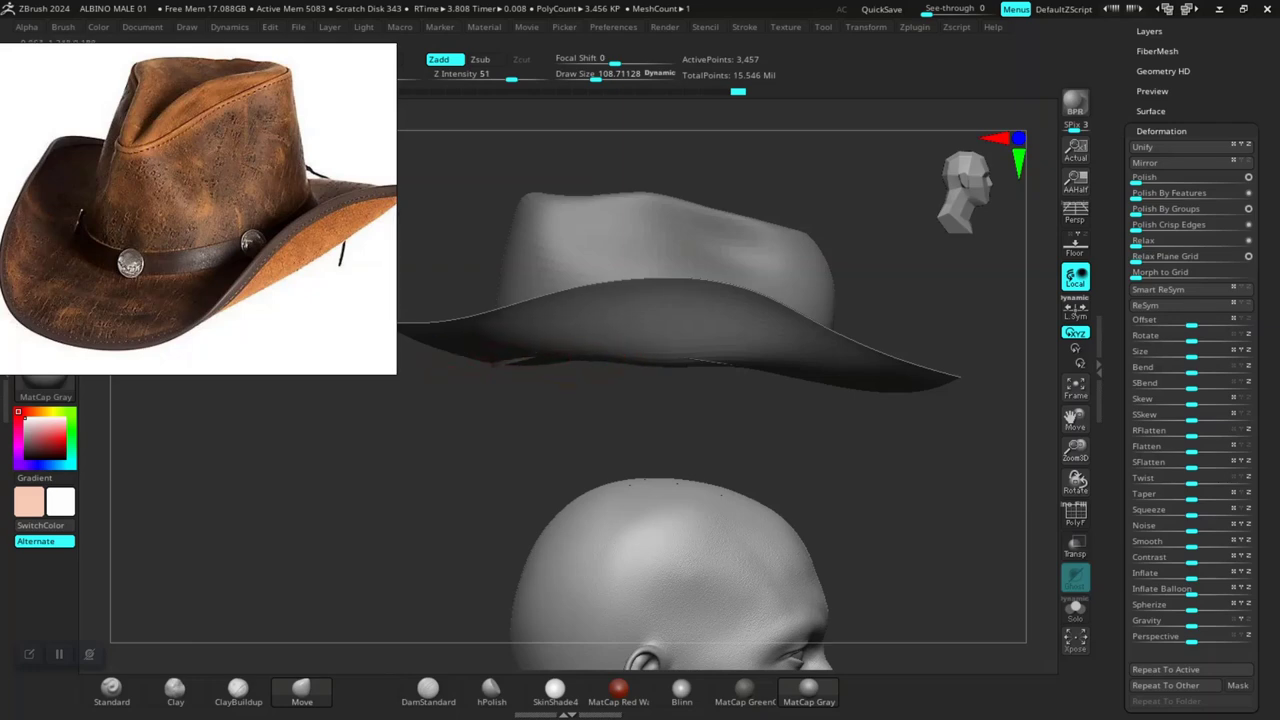
drag(590, 430, 630, 363)
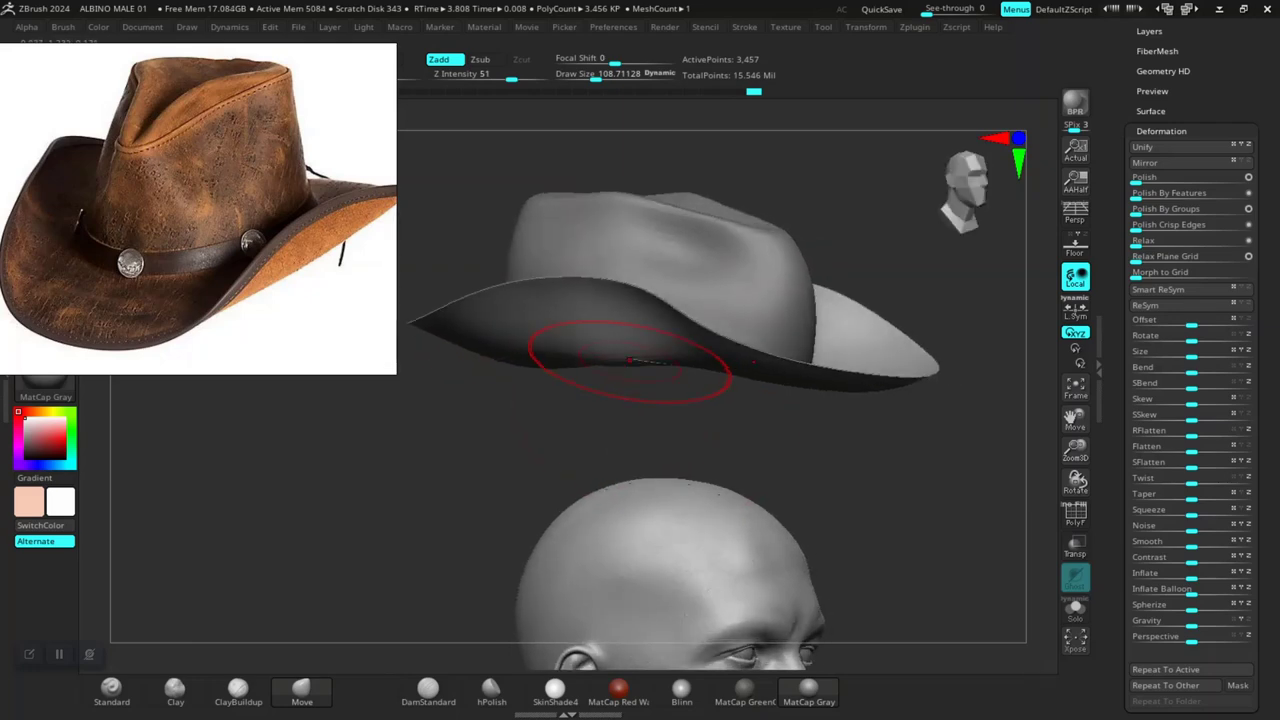
mouse_move(777, 437)
mouse_down()
mouse_move(720, 515)
mouse_move(777, 381)
mouse_up()
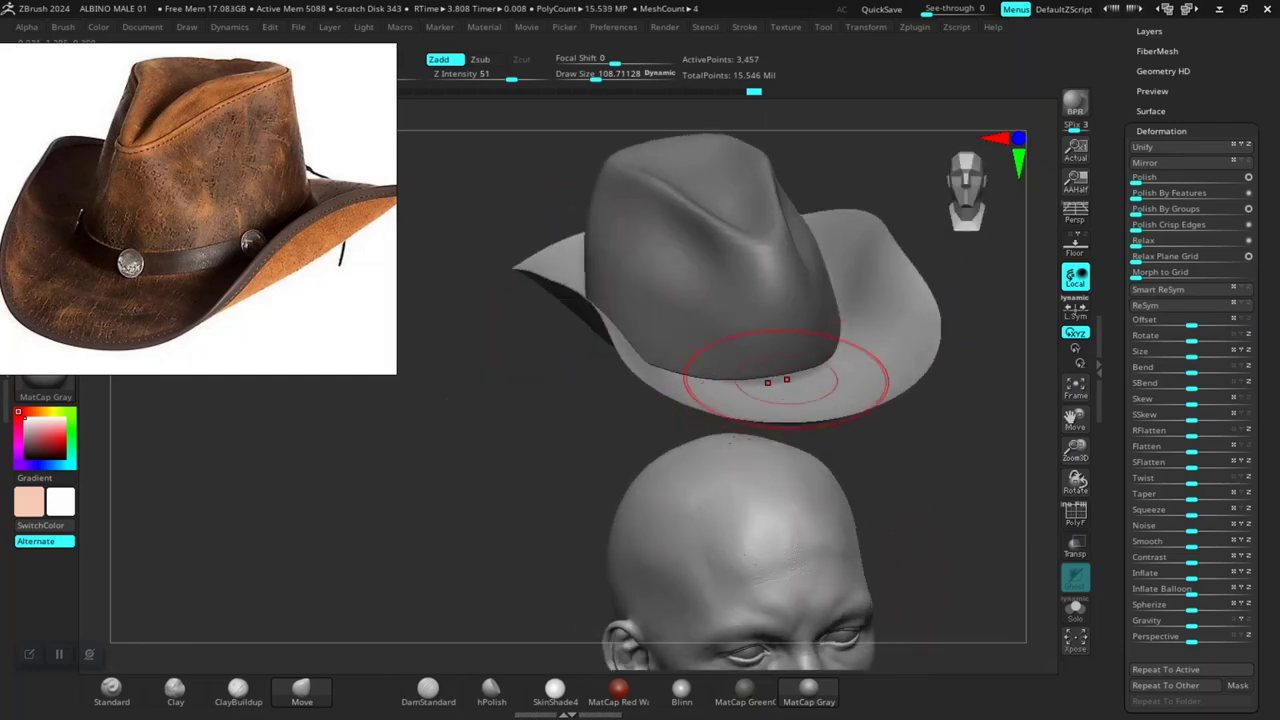
Step: Select the crown and fit its lower front edge to the brim with the Move brush
alt+click(780, 284)
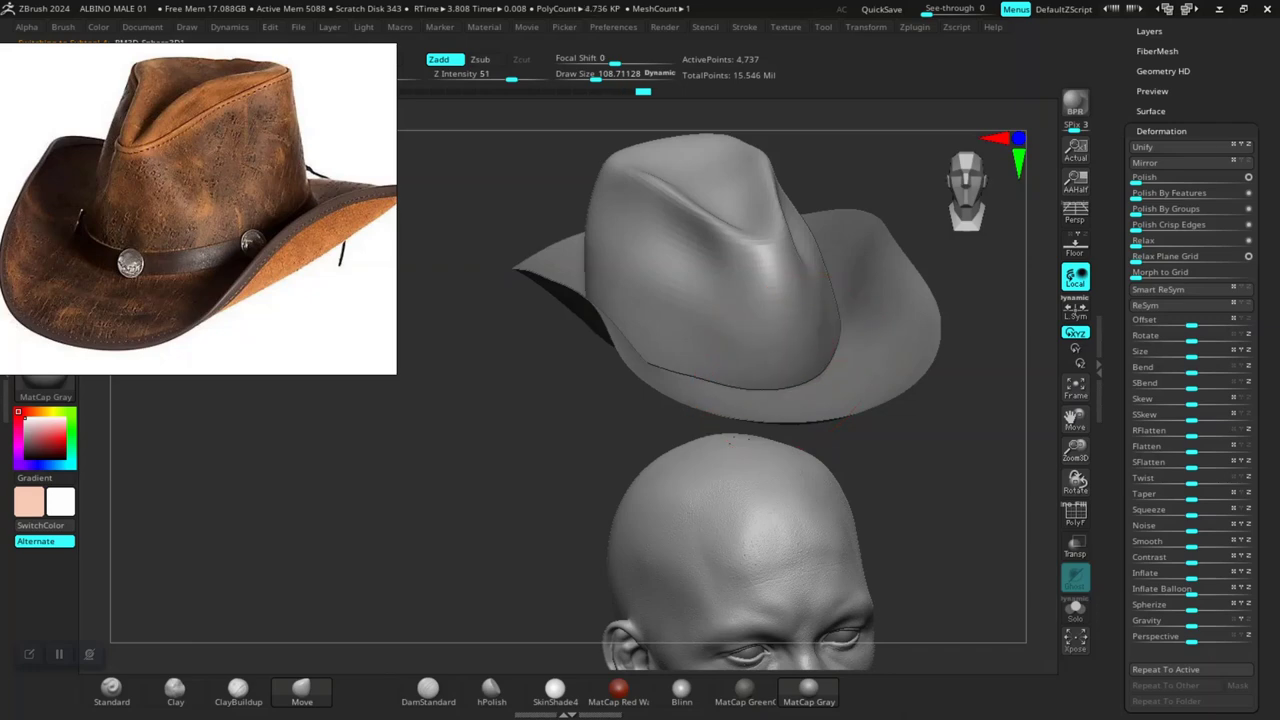
mouse_move(925, 455)
mouse_down()
mouse_move(914, 543)
mouse_move(900, 552)
mouse_move(866, 534)
mouse_move(884, 404)
mouse_move(900, 429)
mouse_move(849, 429)
mouse_move(860, 470)
mouse_move(591, 410)
mouse_move(700, 430)
mouse_up()
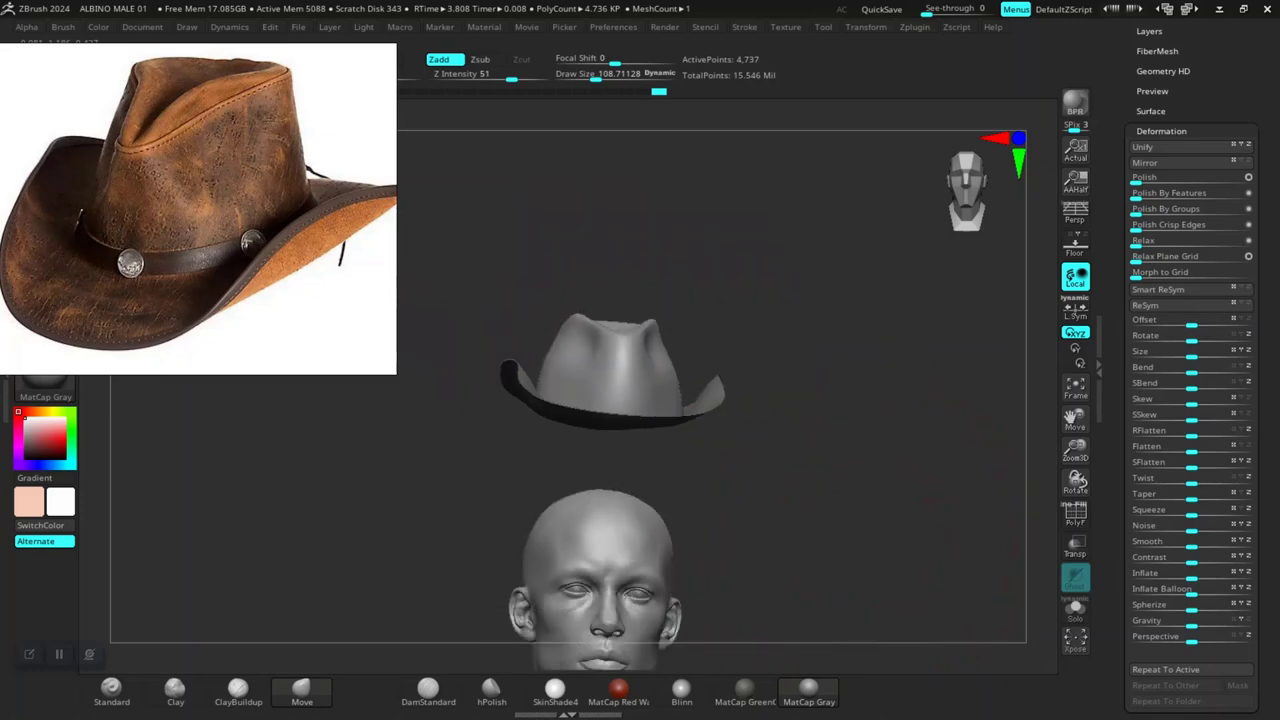
drag(645, 382, 662, 465)
mouse_move(830, 500)
mouse_down()
mouse_move(829, 514)
mouse_move(780, 510)
mouse_move(720, 430)
mouse_move(690, 445)
mouse_move(871, 457)
mouse_move(855, 545)
mouse_move(840, 478)
mouse_up()
mouse_move(868, 378)
mouse_down()
mouse_move(864, 420)
mouse_move(866, 362)
mouse_up()
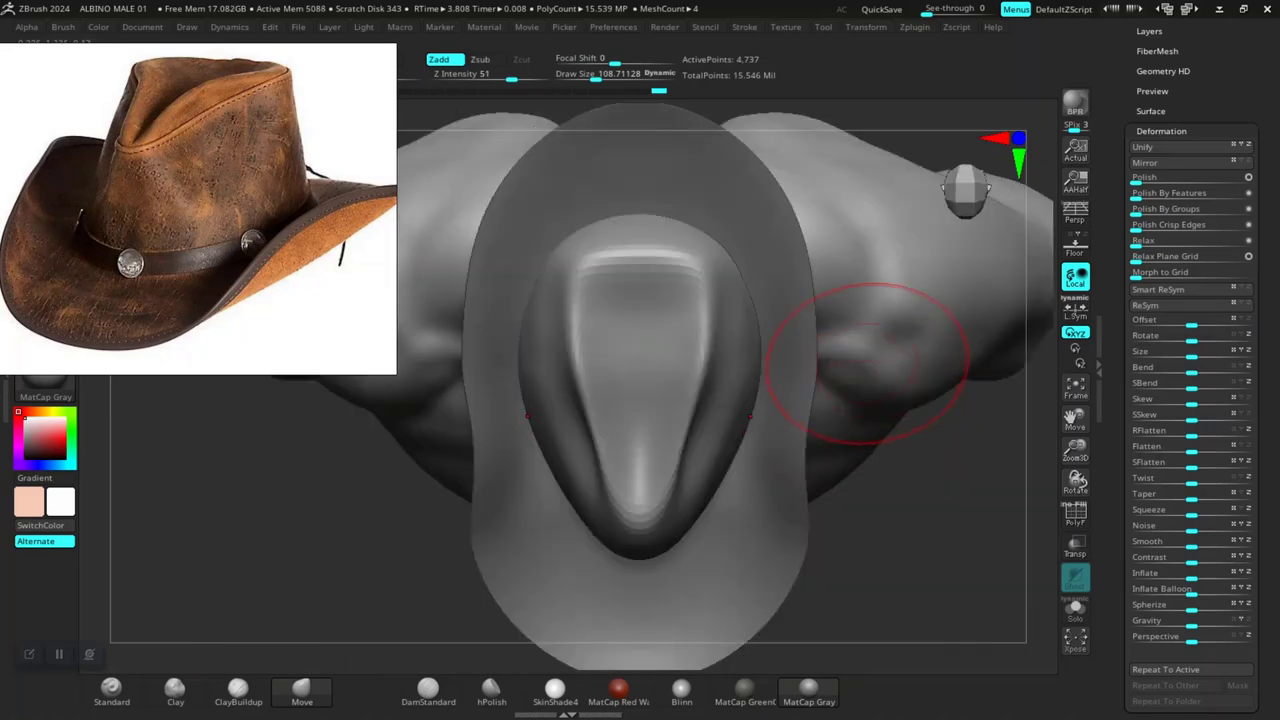
drag(920, 560, 832, 465)
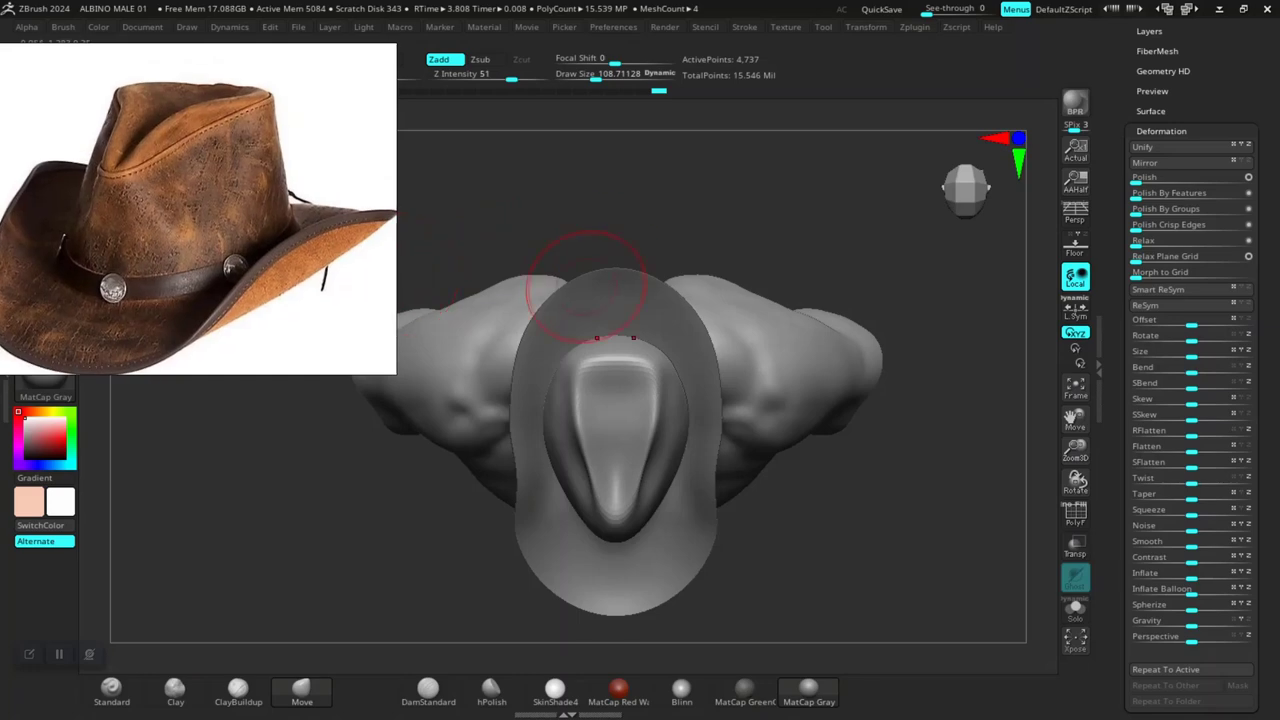
Step: Select the brim and round out its back edge with the Move brush at a draw size of about 163
key(space)
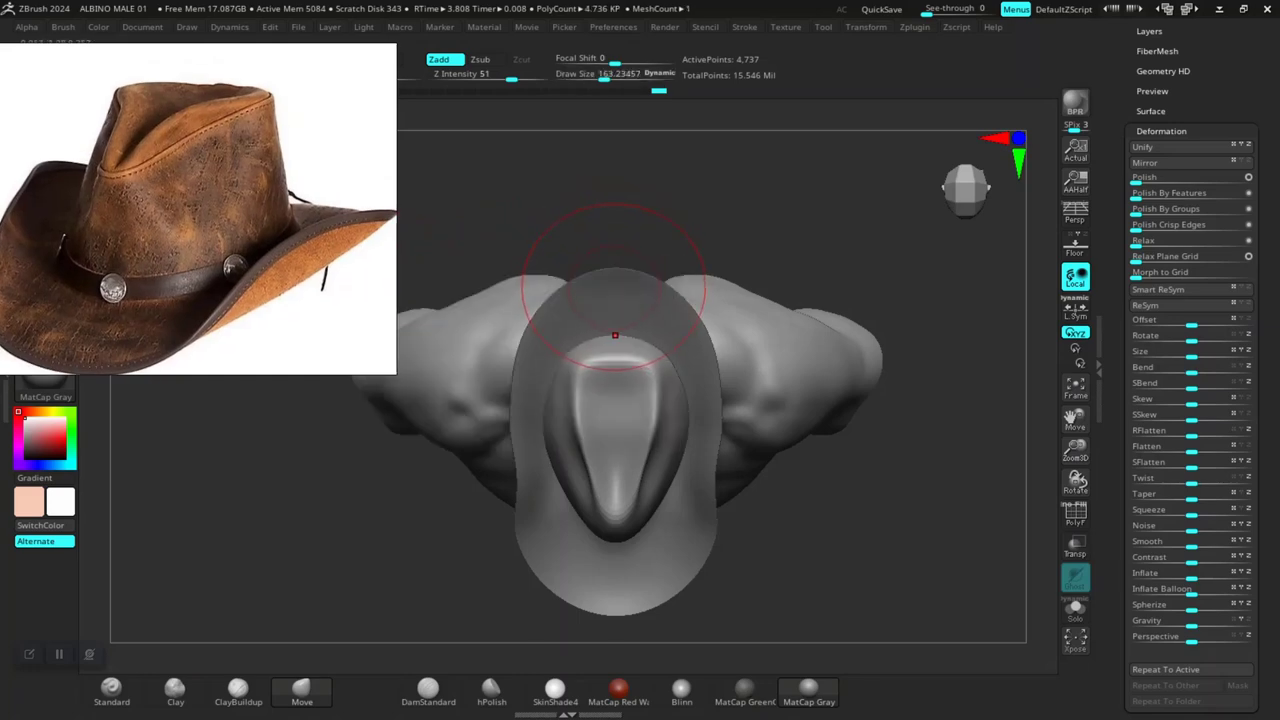
alt+click(613, 285)
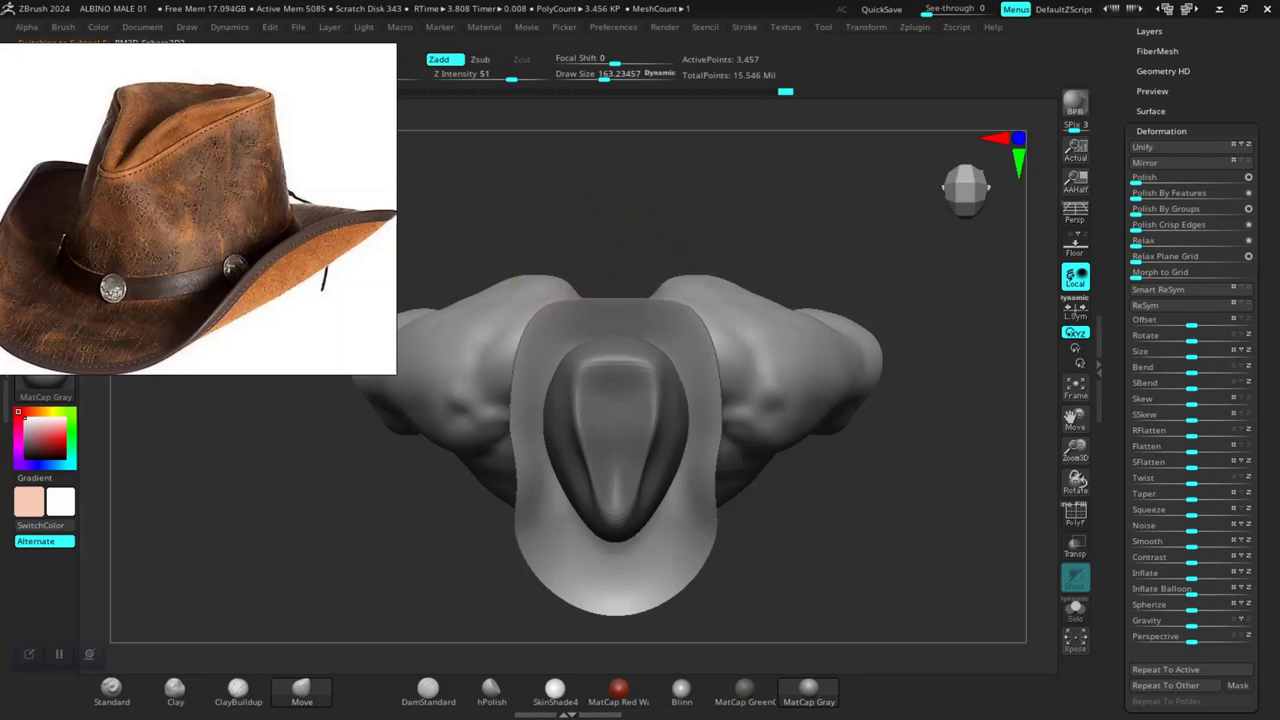
mouse_move(529, 300)
mouse_down()
mouse_move(586, 286)
mouse_move(605, 262)
mouse_up()
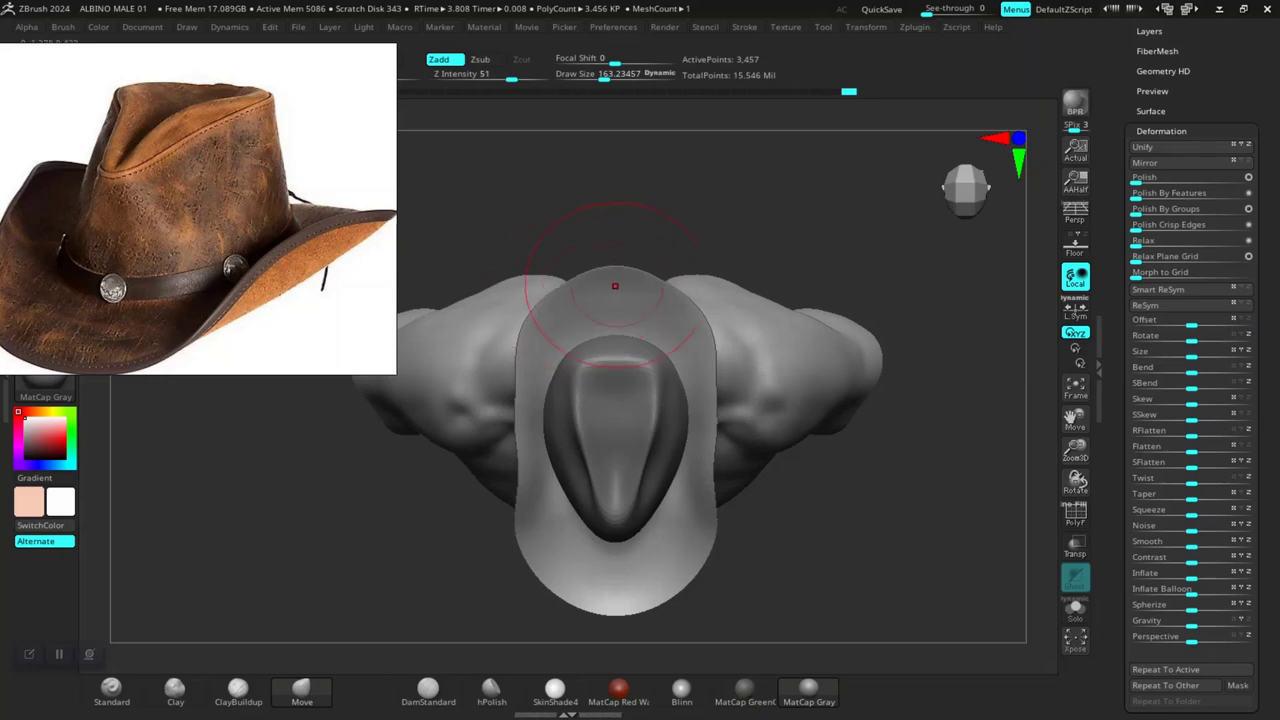
drag(722, 286, 697, 414)
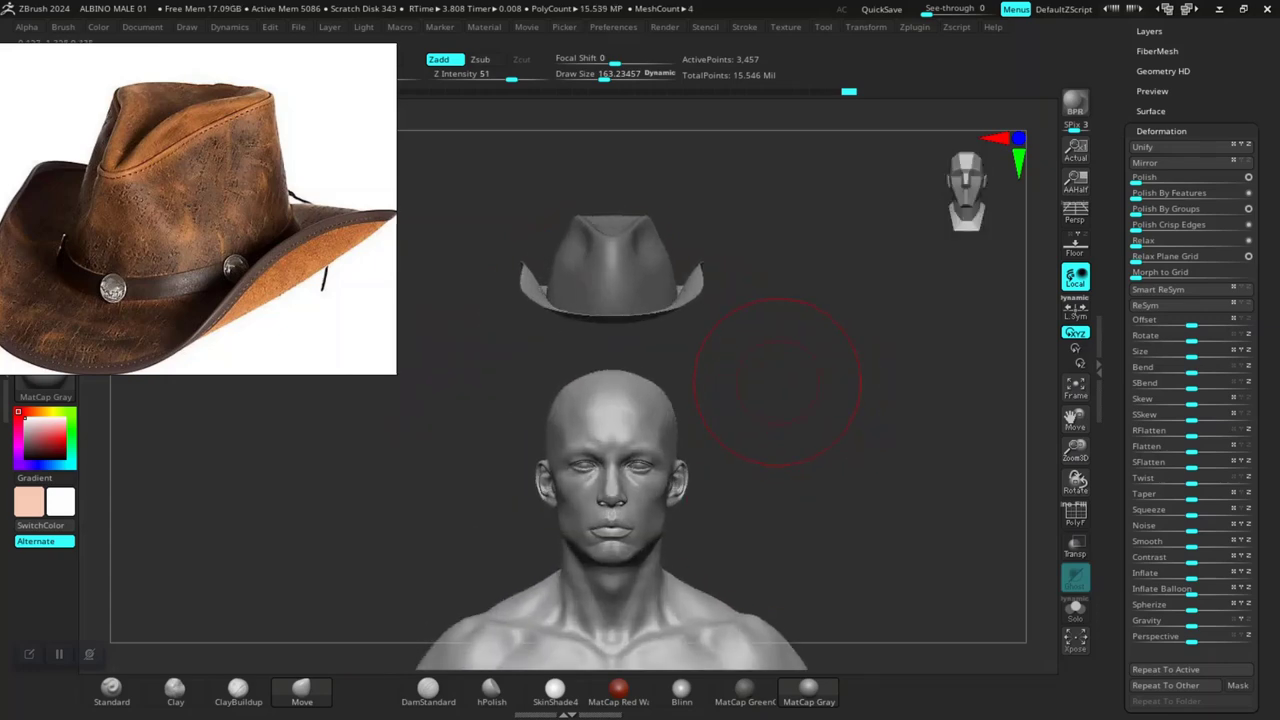
Step: Select the crown and narrow it from side to side with the transform gizmo
drag(781, 382, 600, 405)
mouse_move(905, 440)
alt+mouse_down()
mouse_move(800, 345)
mouse_move(642, 332)
alt+mouse_up()
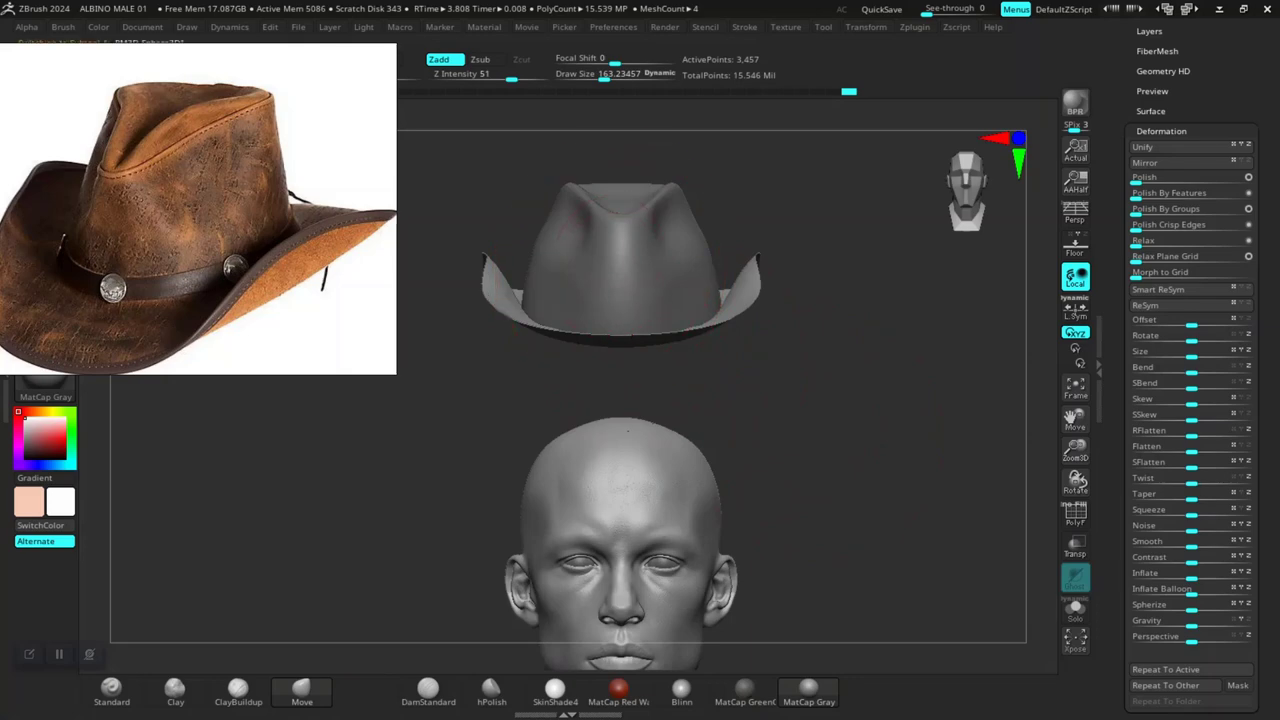
alt+click(620, 272)
key(w)
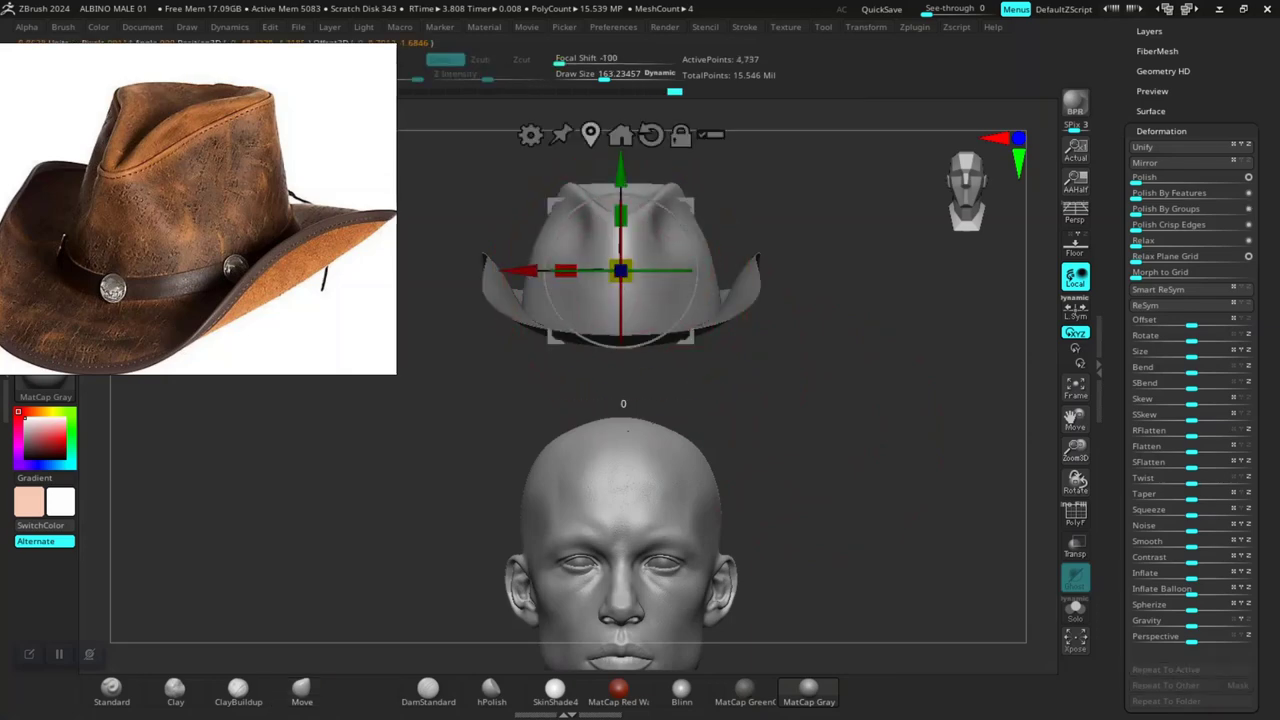
drag(556, 277, 574, 277)
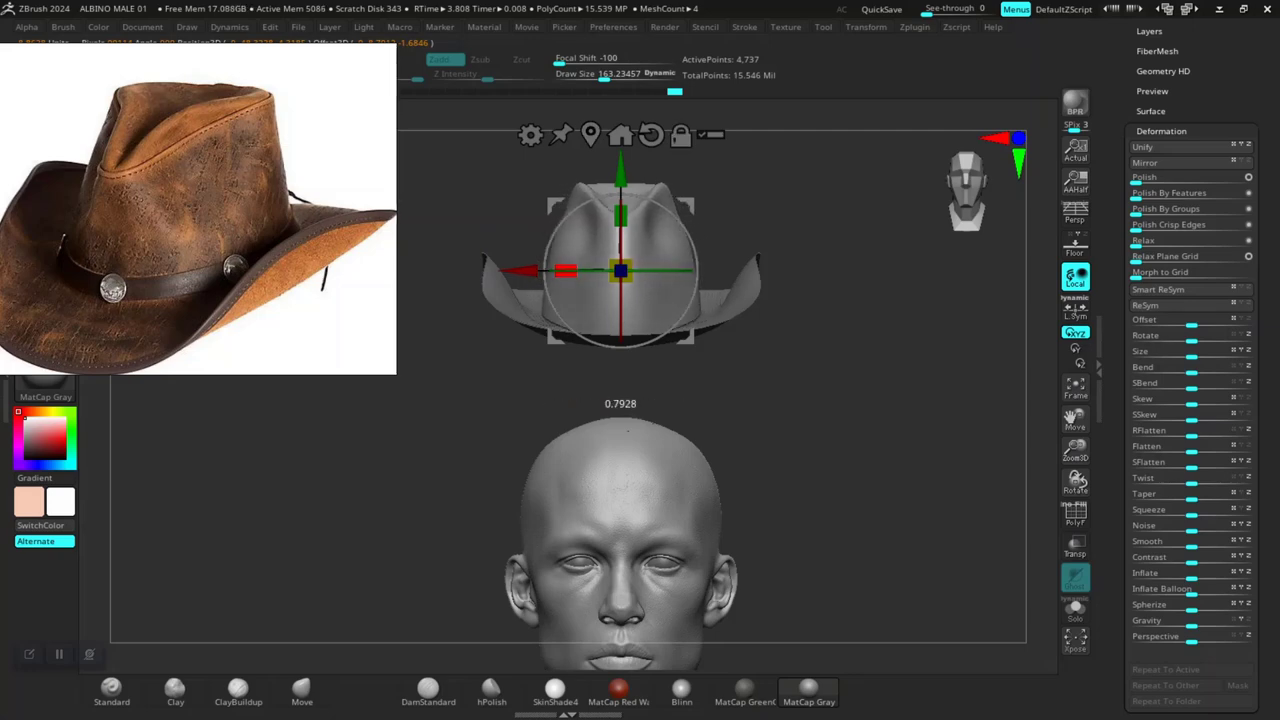
mouse_move(628, 430)
mouse_down()
mouse_move(668, 452)
mouse_move(900, 435)
mouse_up()
key(q)
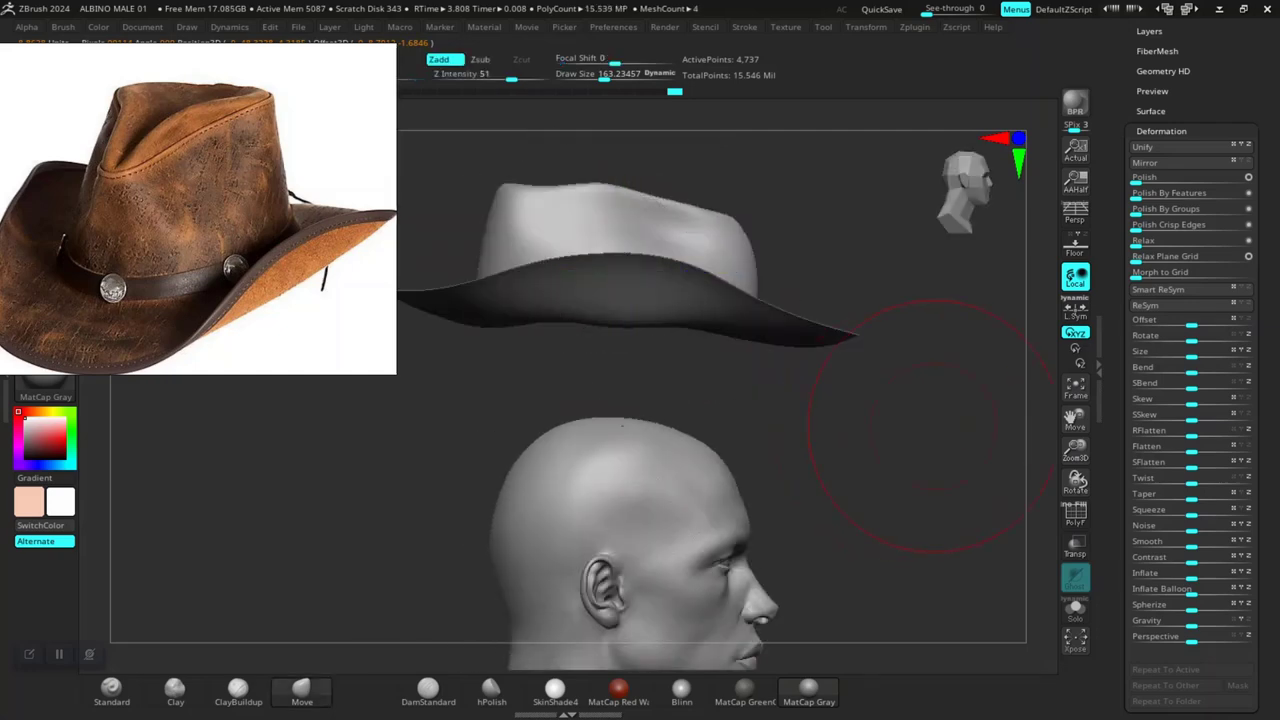
Step: Merge the crown subtool down with the brim subtool into a single hat mesh
scroll(1190, 300, up, 10)
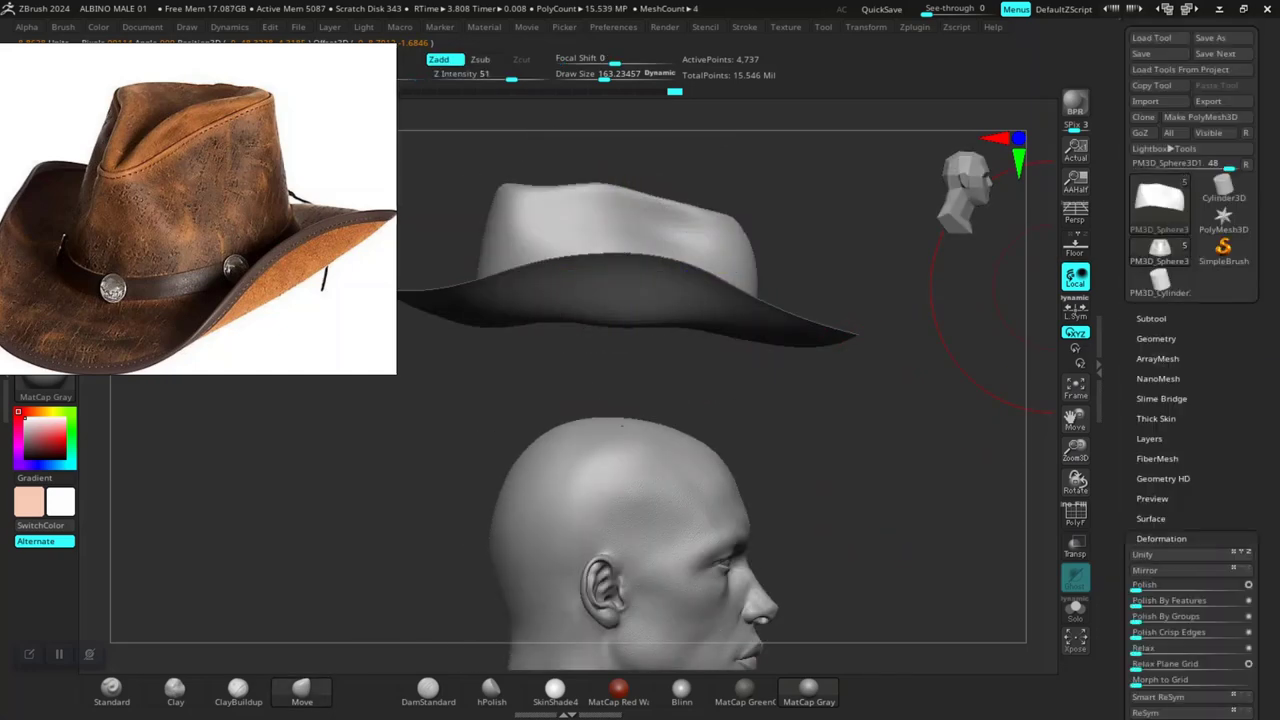
click(1160, 250)
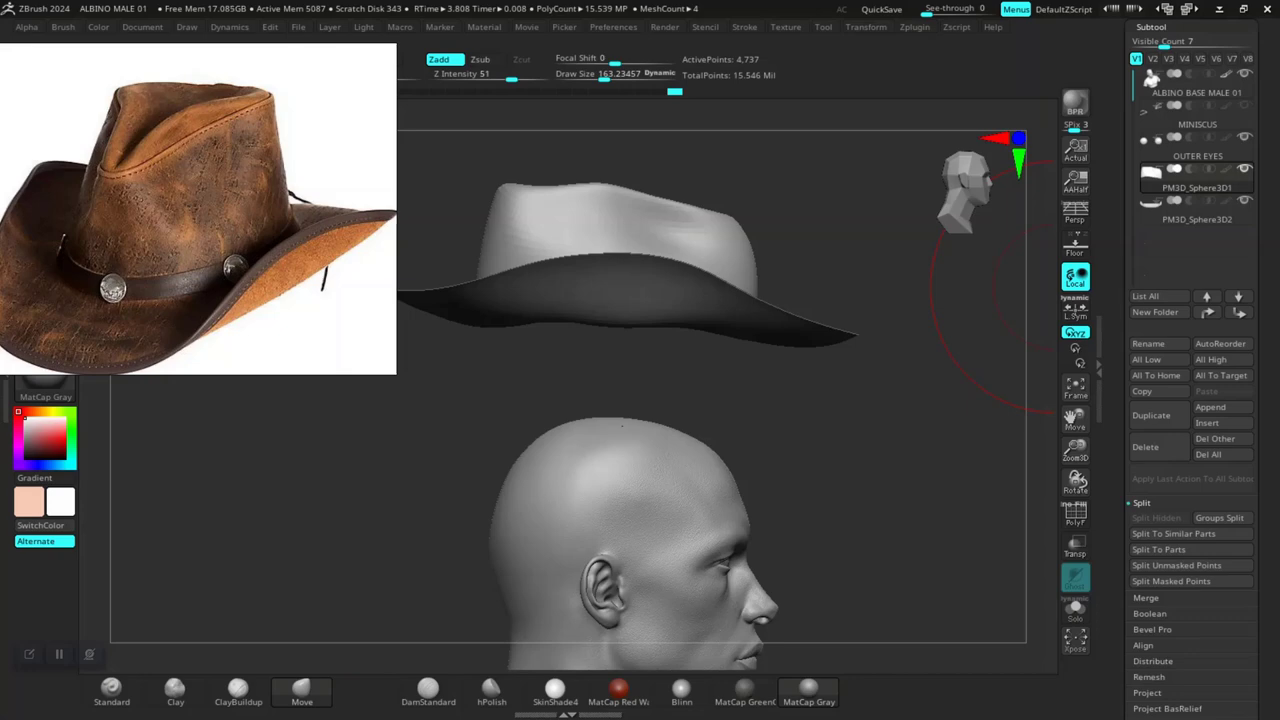
click(1146, 597)
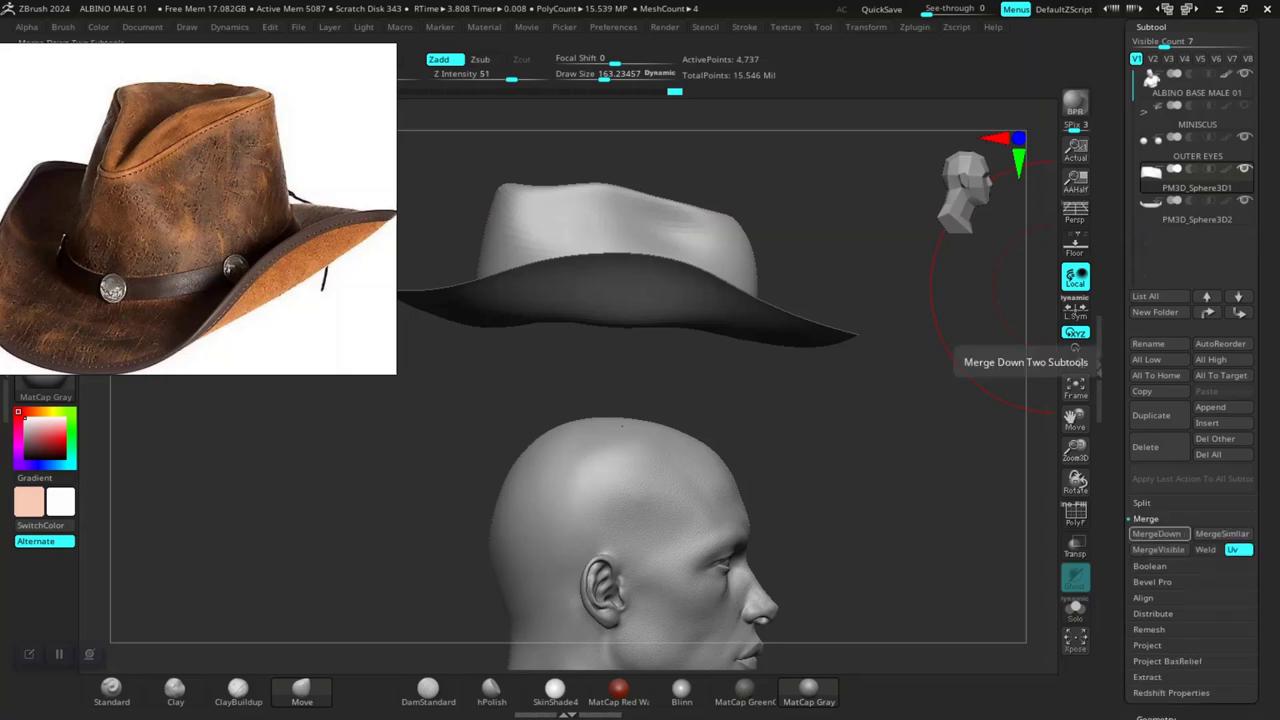
click(1156, 533)
click(1002, 572)
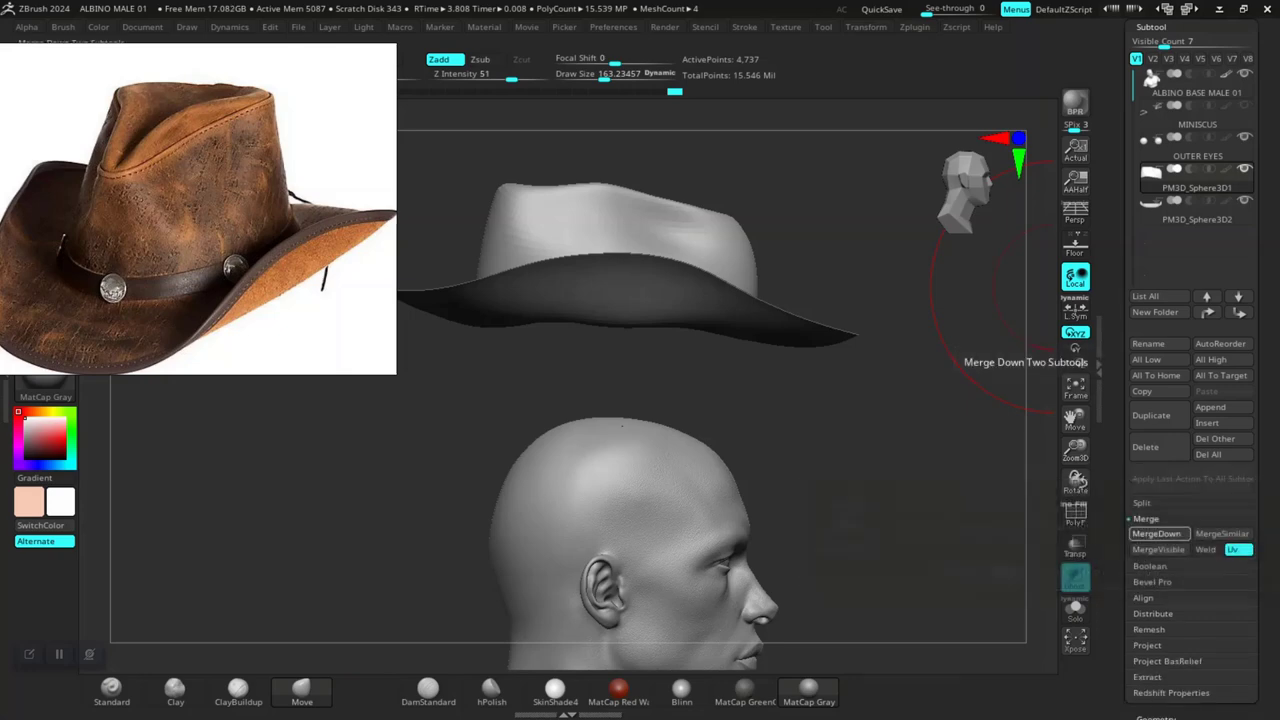
key(shift+f)
key(shift+f)
Step: Turn on Double display for the merged hat so both sides of its surfaces are shown
mouse_move(886, 571)
shift+mouse_down()
mouse_move(871, 400)
mouse_move(871, 460)
mouse_move(1058, 515)
shift+mouse_up()
scroll(1190, 400, down, 10)
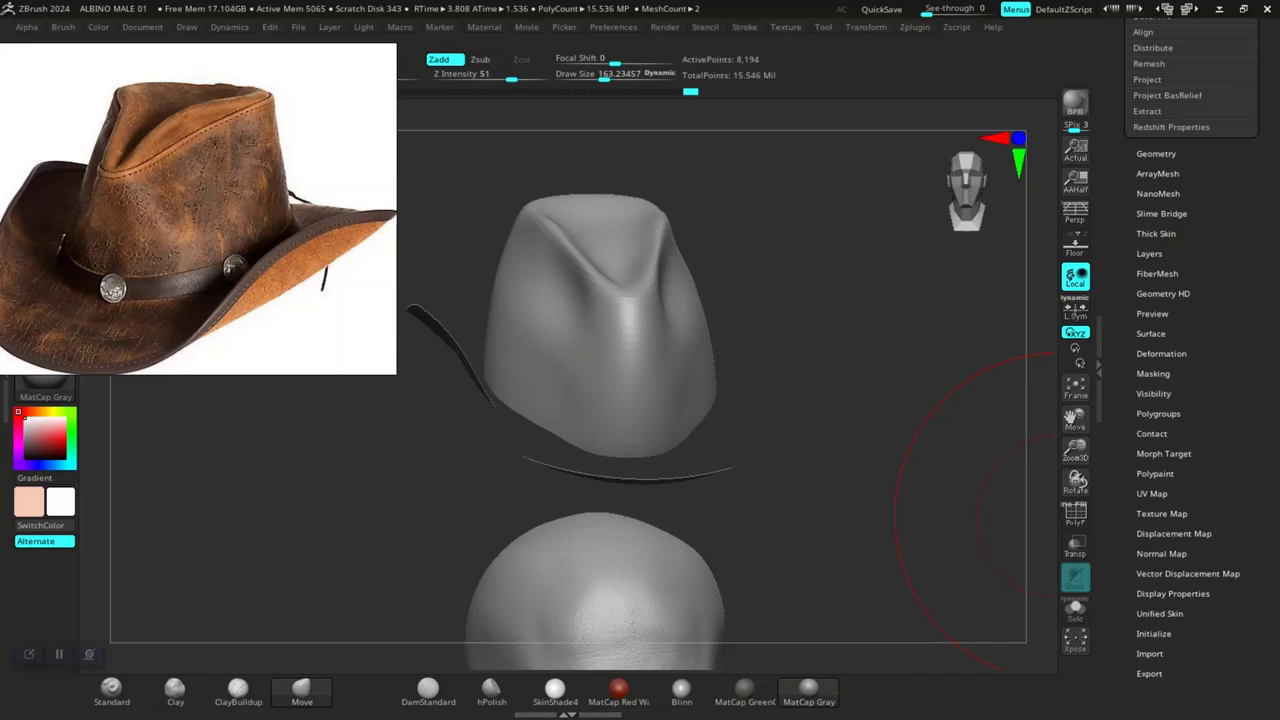
scroll(1190, 400, down, 1)
click(1173, 578)
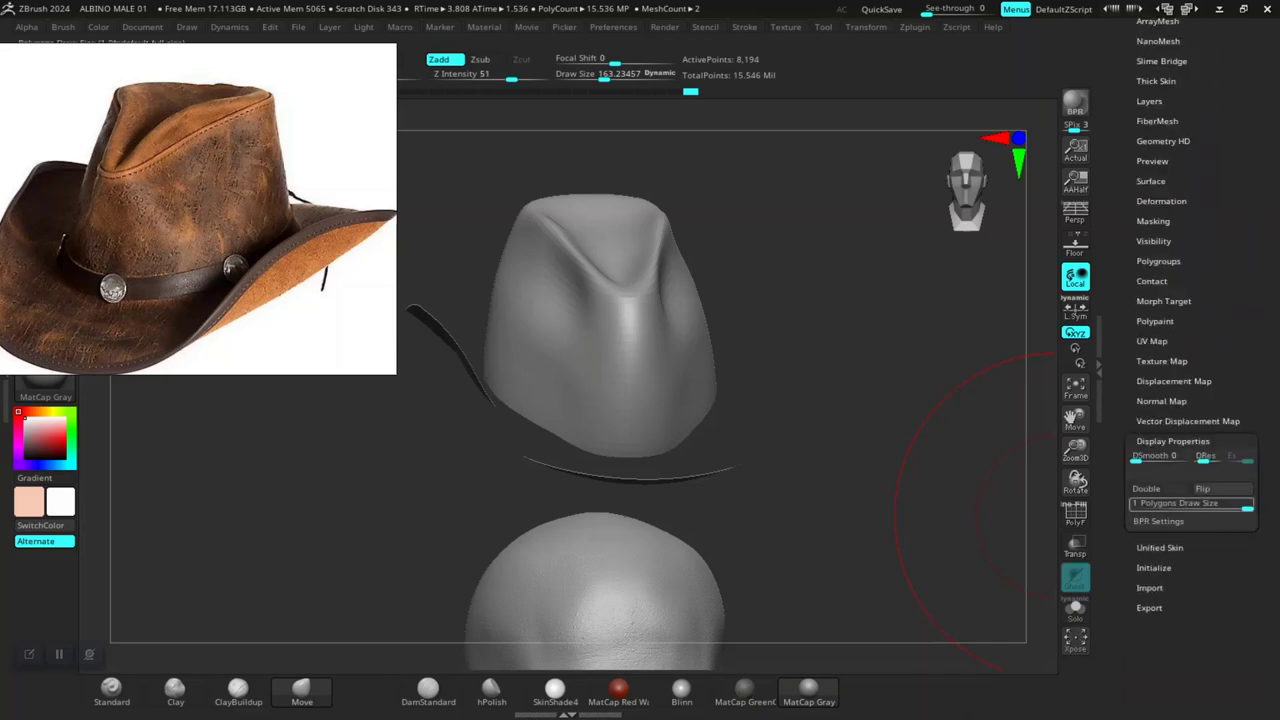
click(1155, 488)
Step: Show the merged hat's wireframe and ready the Move brush at a draw size of about 62
mouse_move(960, 480)
shift+mouse_down()
mouse_move(890, 480)
mouse_move(890, 560)
mouse_move(1000, 540)
shift+mouse_up()
key(w)
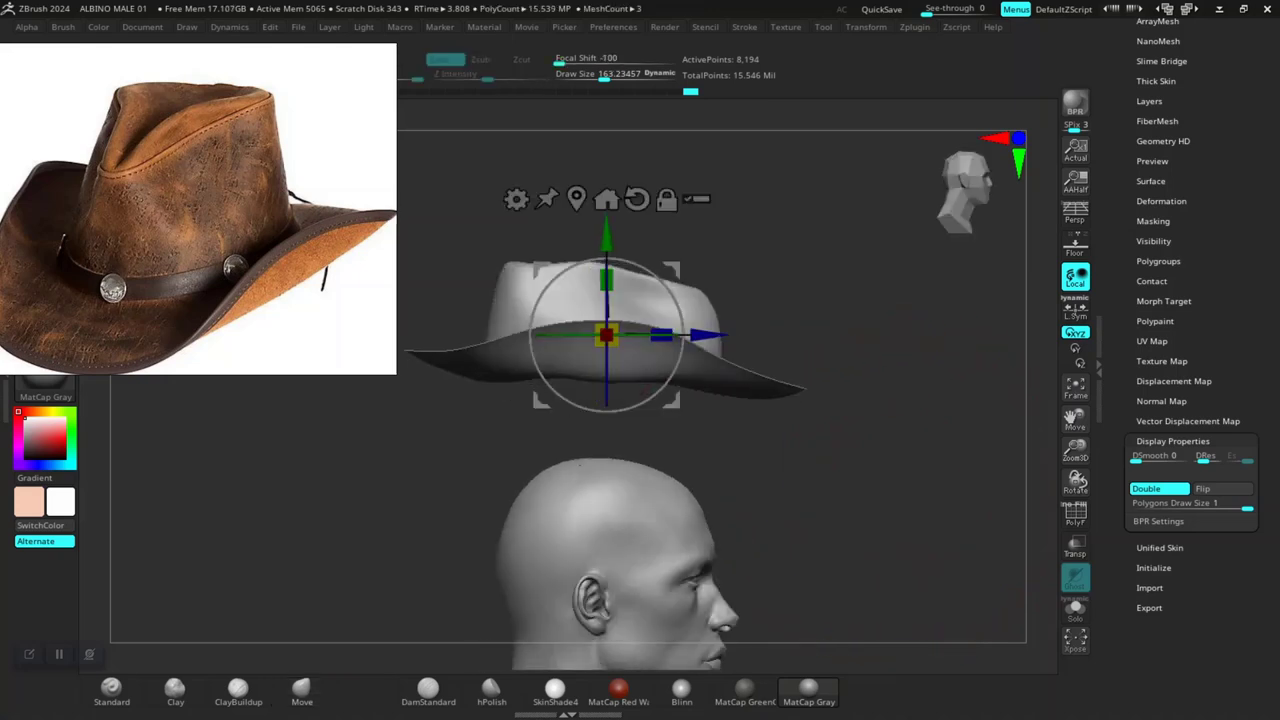
key(q)
mouse_move(829, 471)
shift+mouse_down()
mouse_move(843, 486)
mouse_move(895, 475)
mouse_move(930, 490)
shift+mouse_up()
key(shift+f)
key(b)
key(m)
key(v)
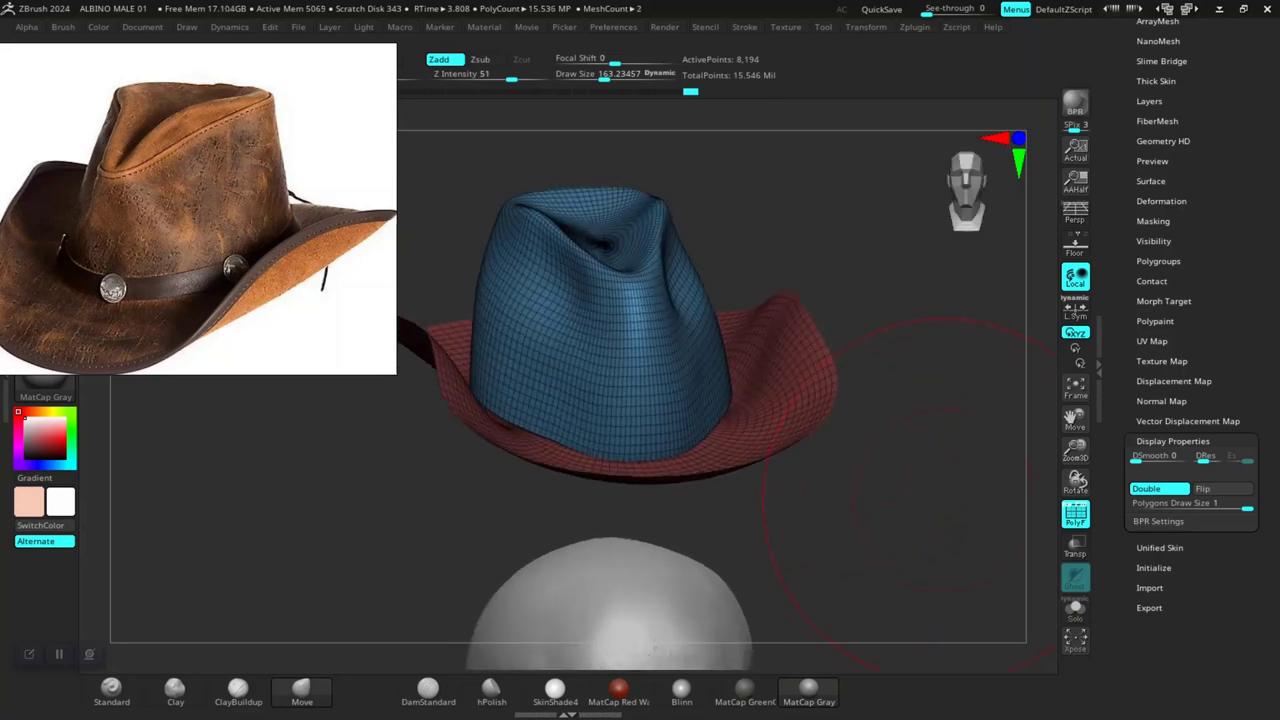
key(space)
drag(890, 395, 886, 396)
Step: Turn on Dynamic Subdiv for the merged hat and hide its wireframe
drag(900, 480, 840, 470)
drag(950, 465, 960, 440)
scroll(1190, 370, up, 5)
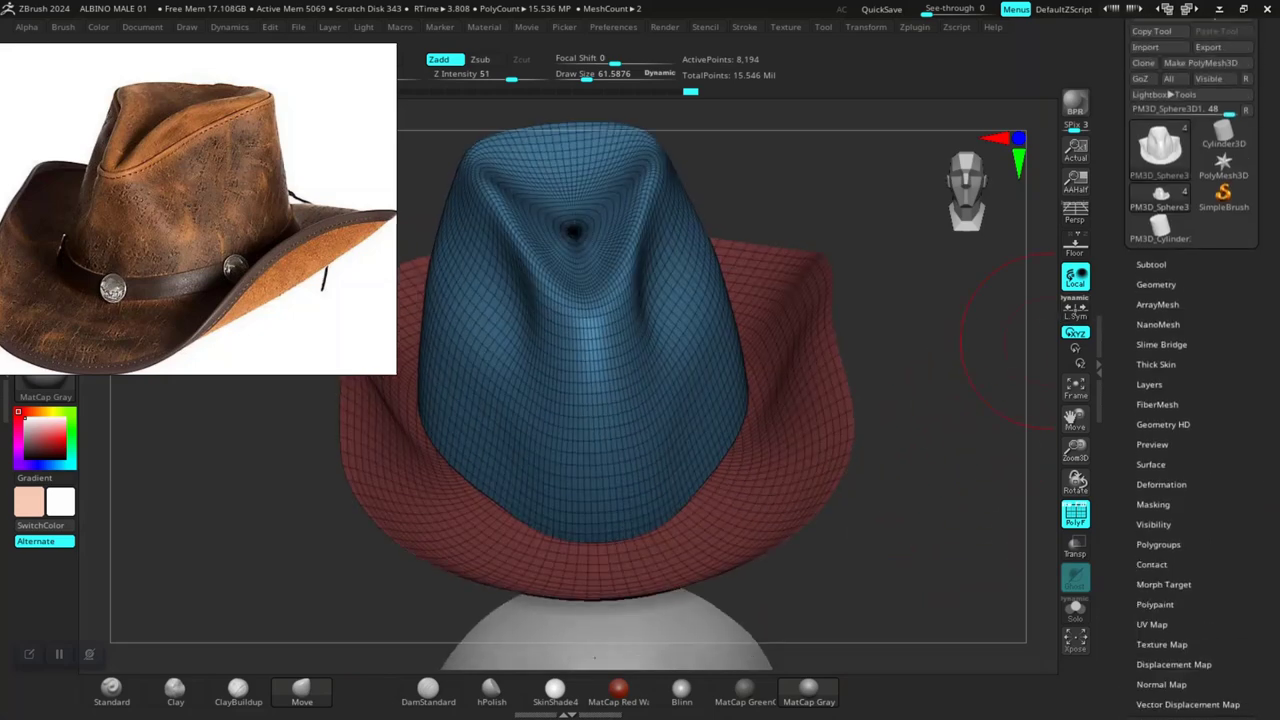
click(1156, 284)
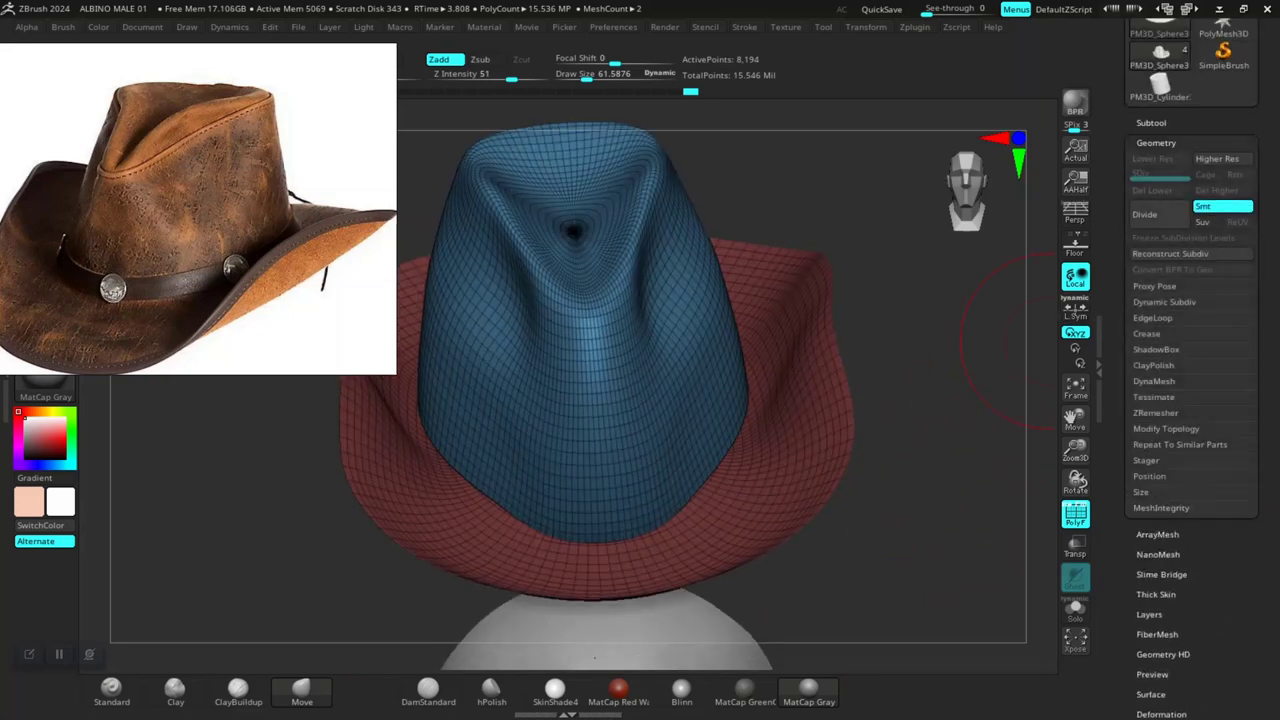
click(1164, 301)
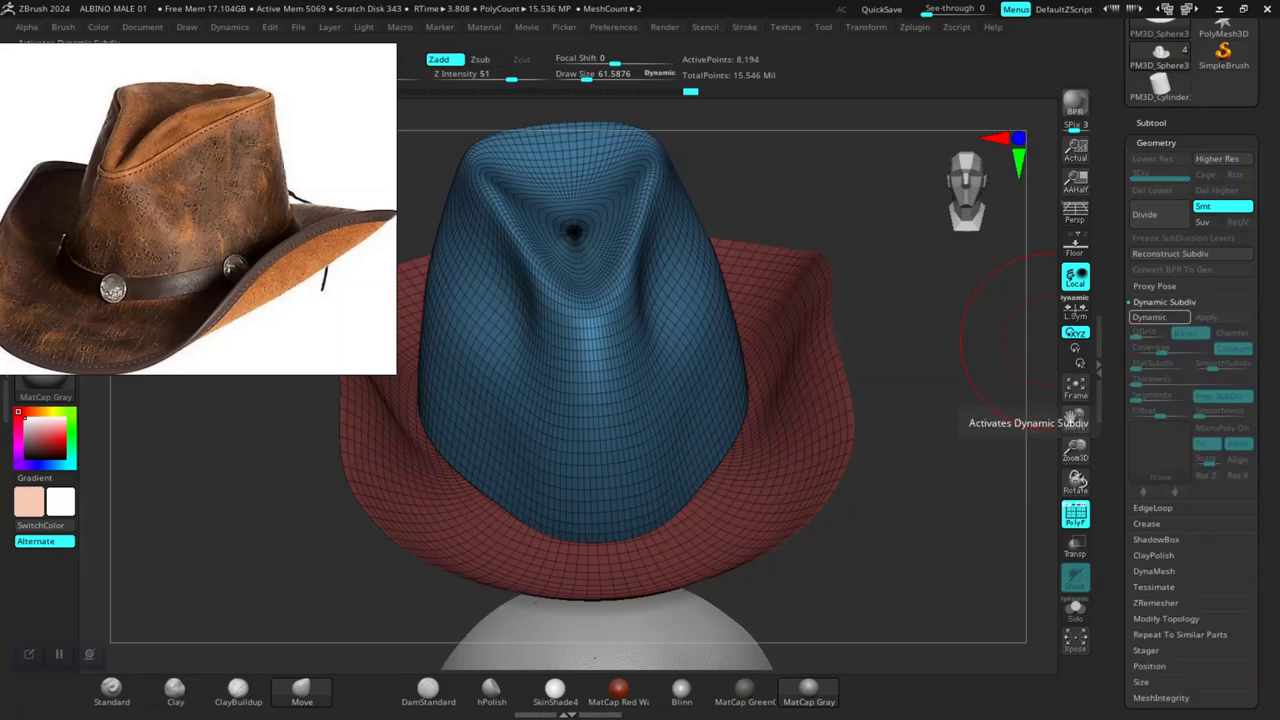
click(1148, 317)
mouse_move(938, 563)
mouse_down()
mouse_move(900, 540)
mouse_move(872, 550)
mouse_move(868, 470)
mouse_move(935, 557)
mouse_up()
key(shift+f)
scroll(928, 486, up, 3)
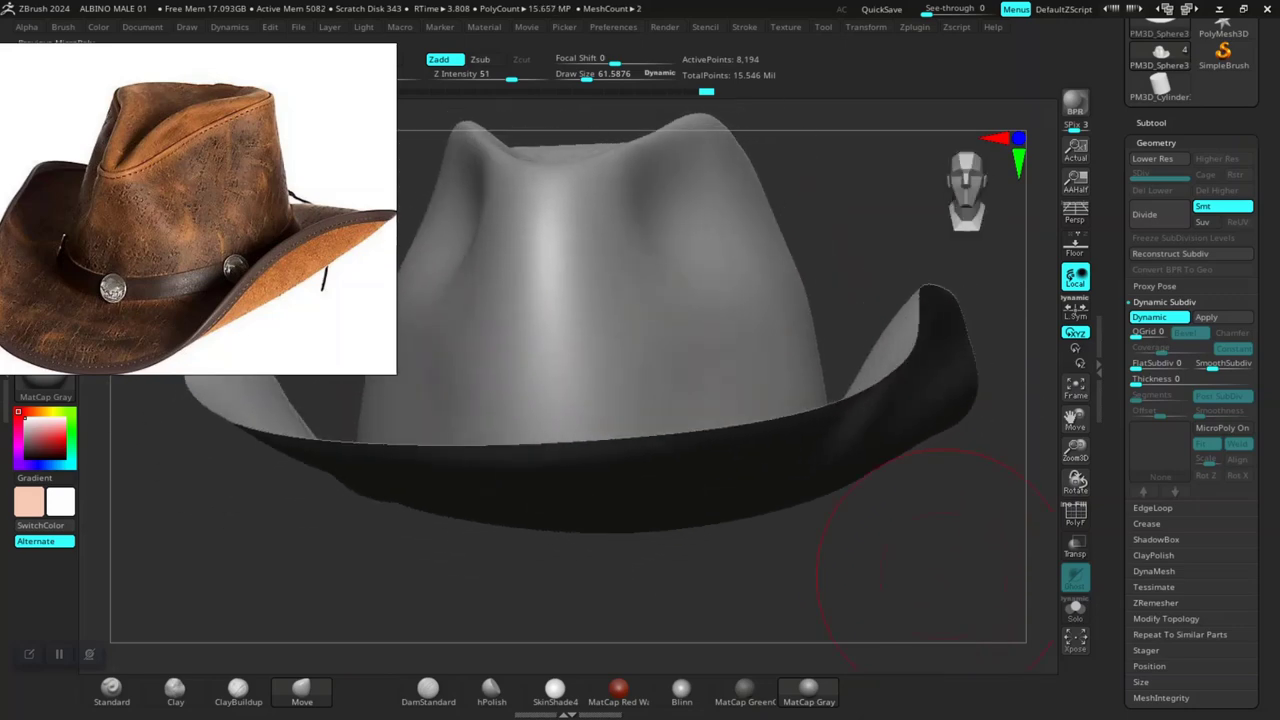
Step: Give the hat a Dynamic Subdiv thickness of 0.00717
click(1190, 379)
text(0.00008)
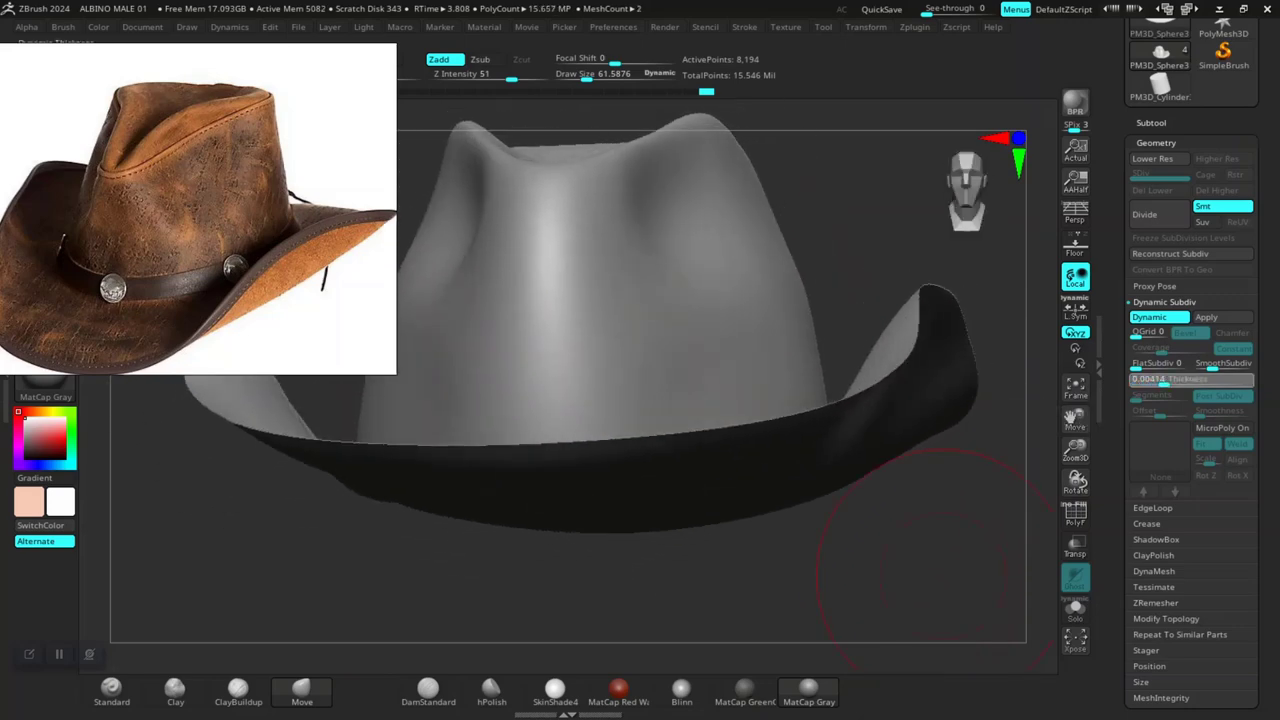
key(Return)
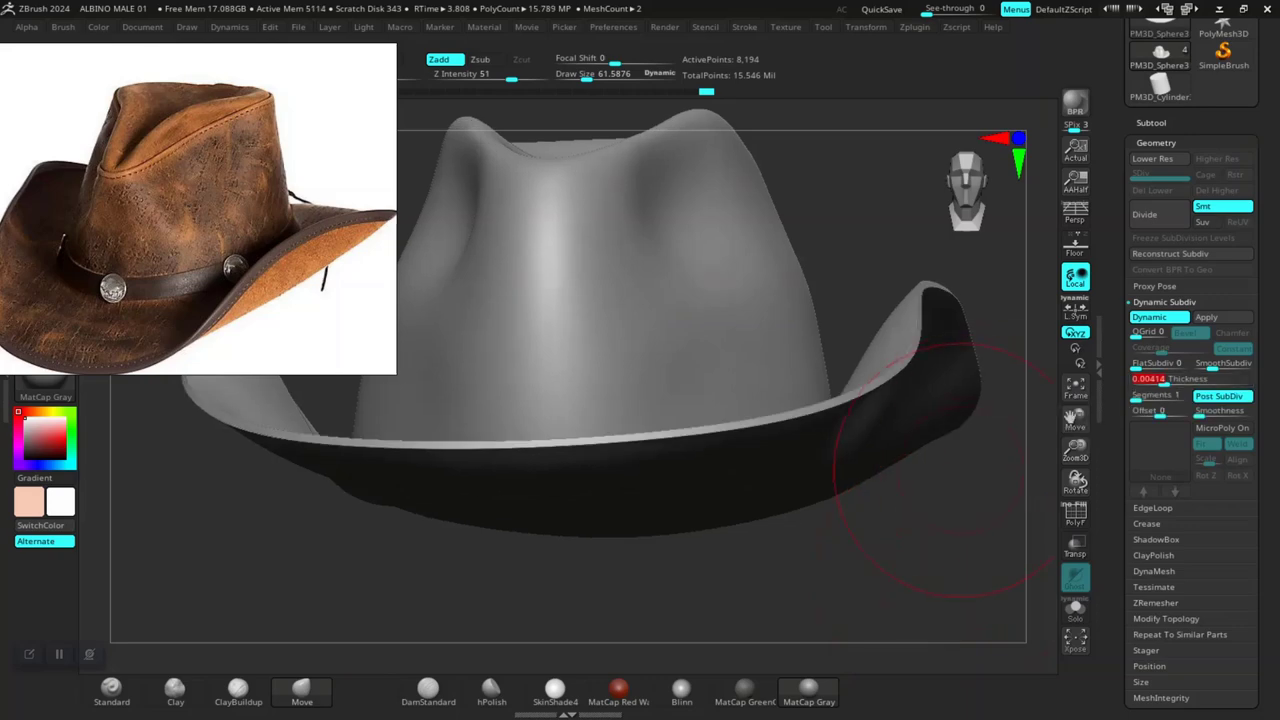
drag(975, 395, 1000, 440)
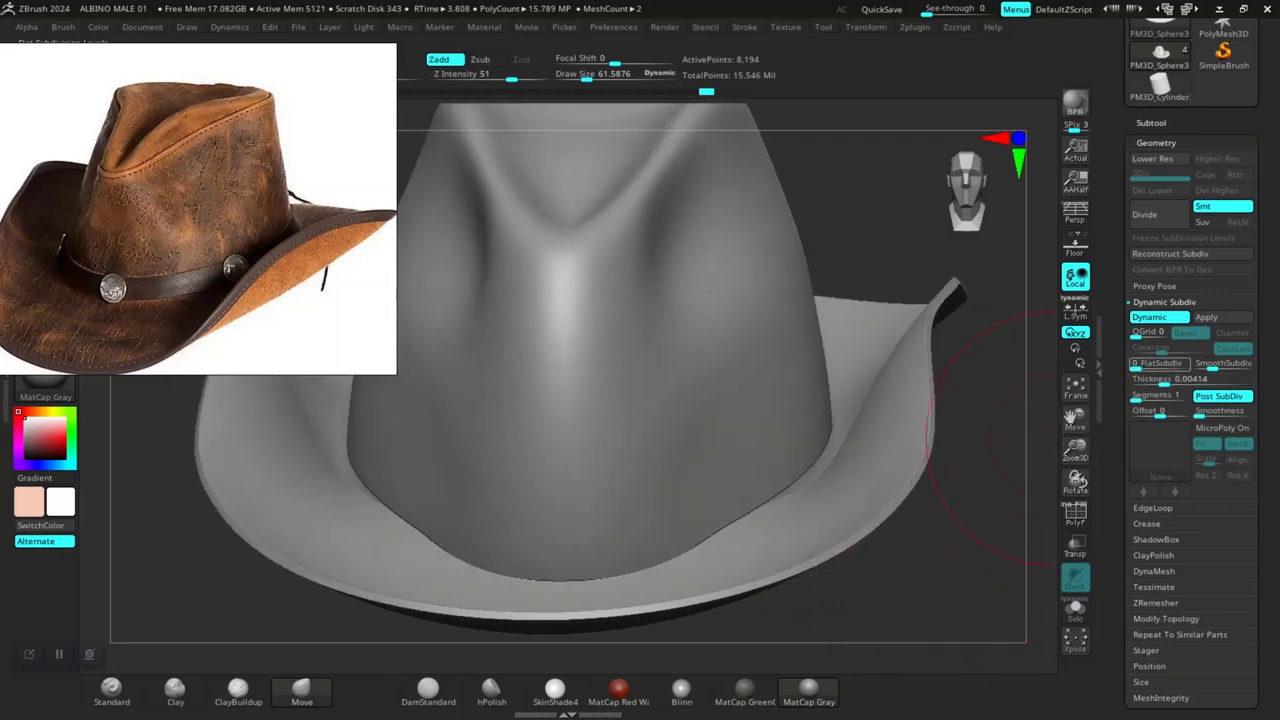
click(1190, 379)
text(0.0106)
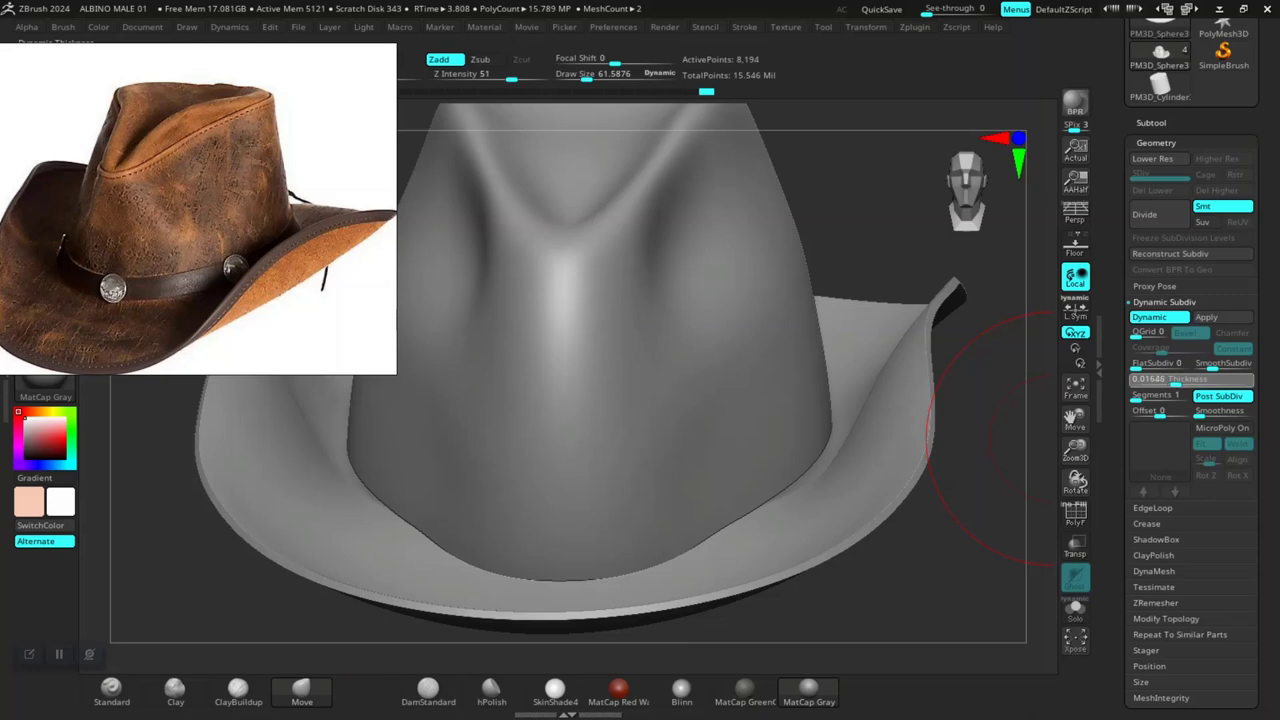
key(Escape)
click(1190, 379)
text(0.00717)
key(Return)
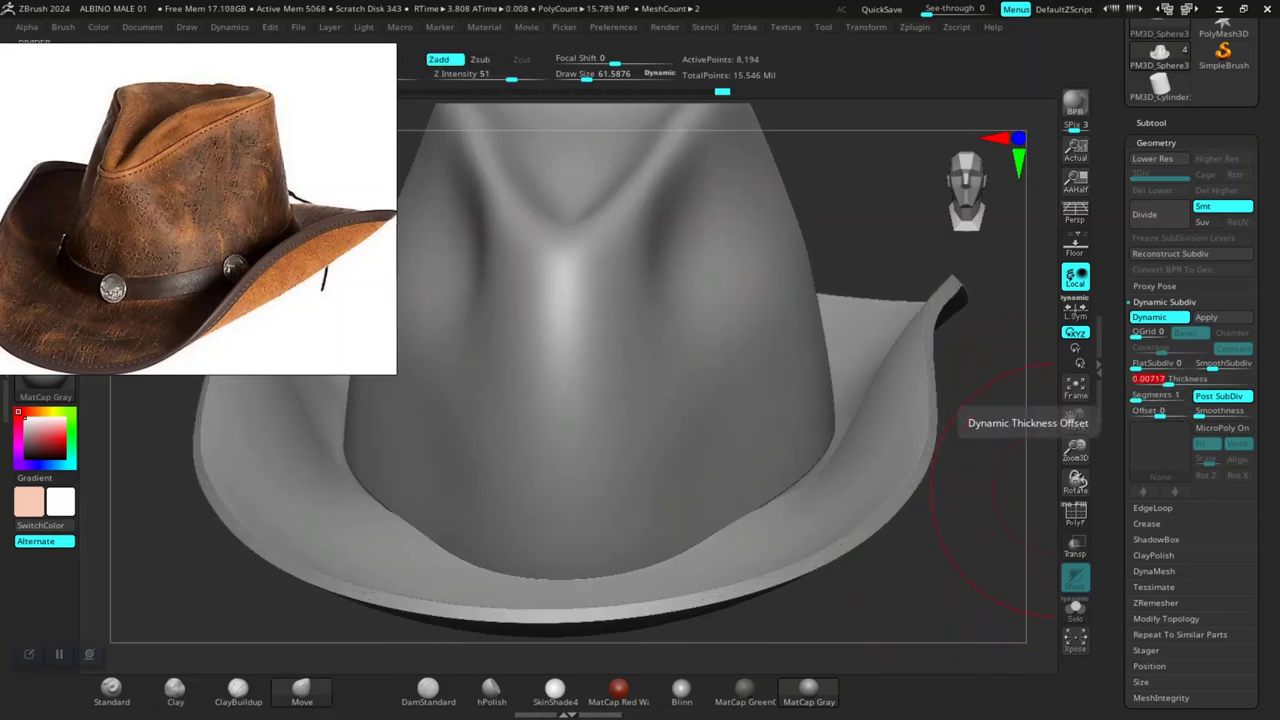
Step: Try a Dynamic Subdiv QGrid value of 2 on the hat with its wireframe shown, and undo it
drag(1000, 560, 860, 520)
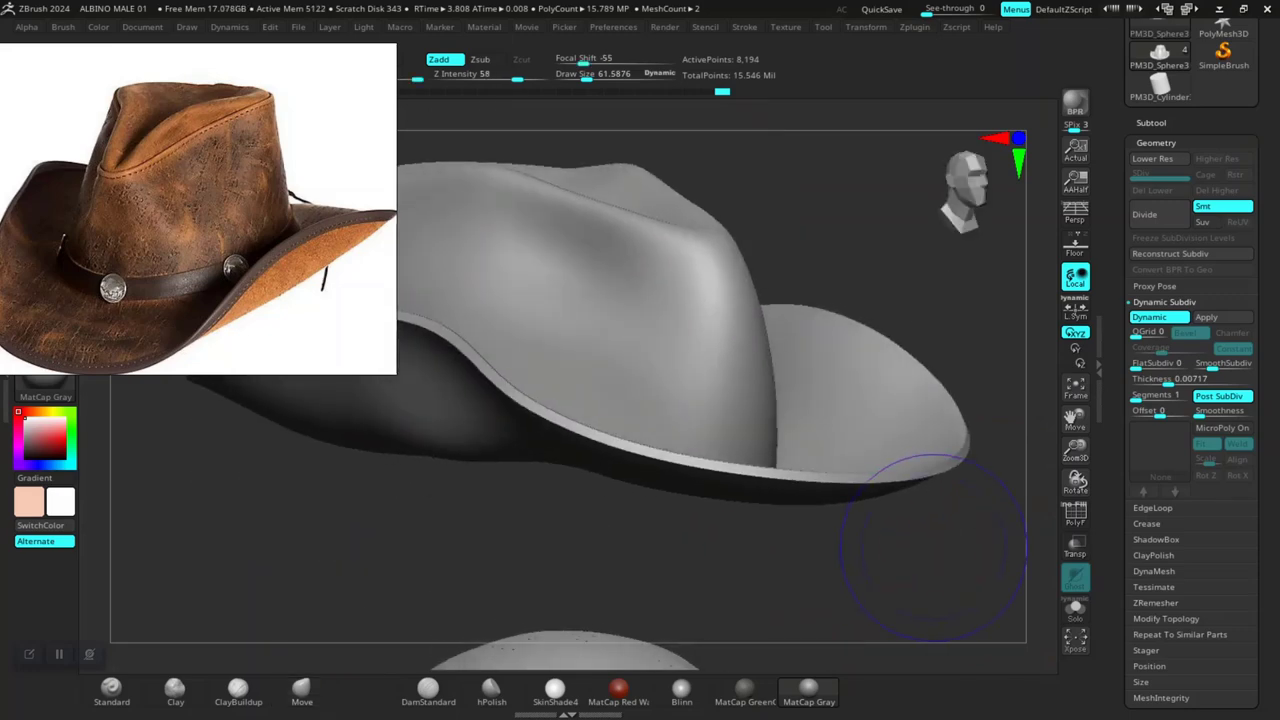
key(shift+f)
drag(871, 614, 730, 435)
key(f)
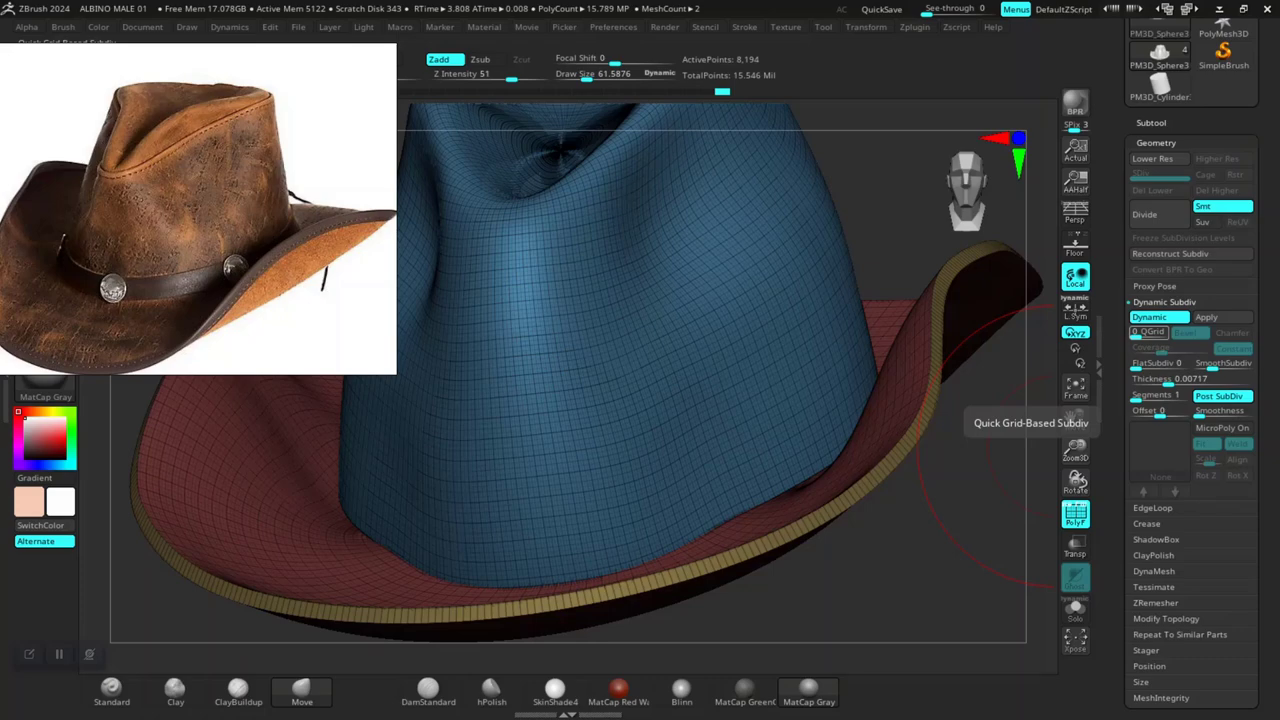
drag(1135, 331, 1160, 331)
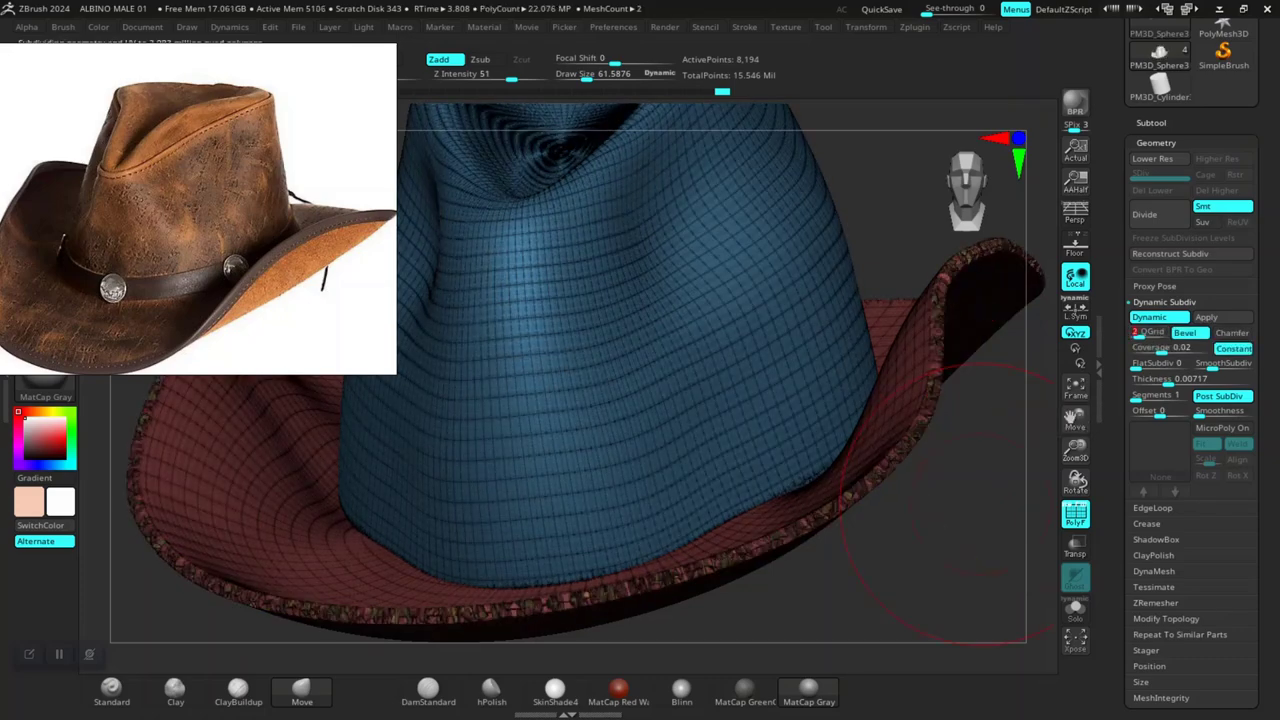
drag(990, 450, 910, 545)
key(shift)
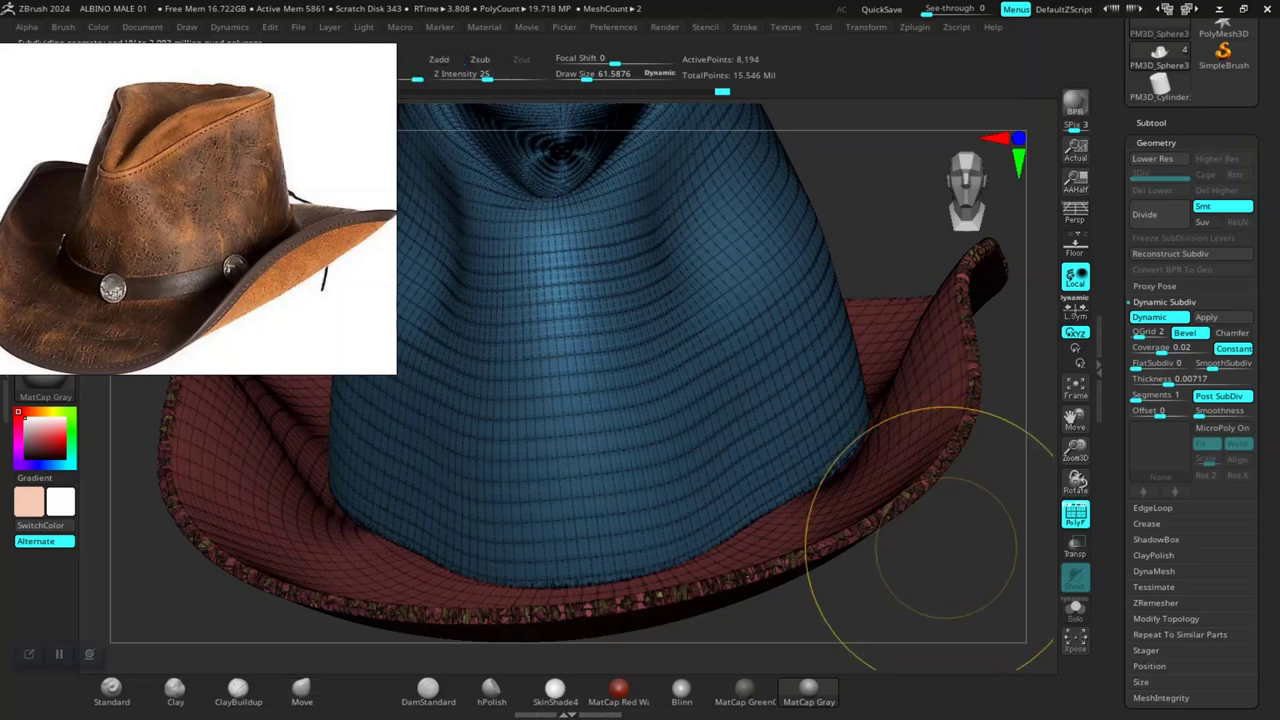
key(ctrl+z)
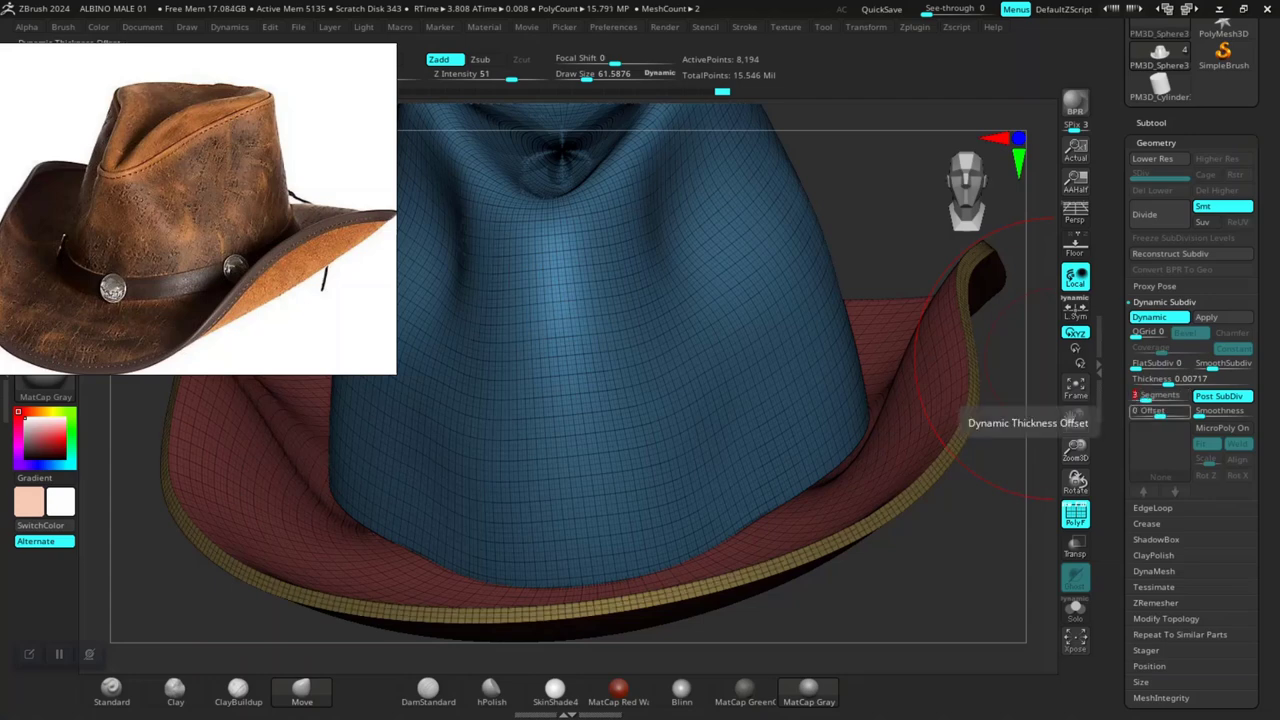
Step: Set the thickness segments to 3 and compare the hat with Dynamic Subdiv off and on
click(1150, 396)
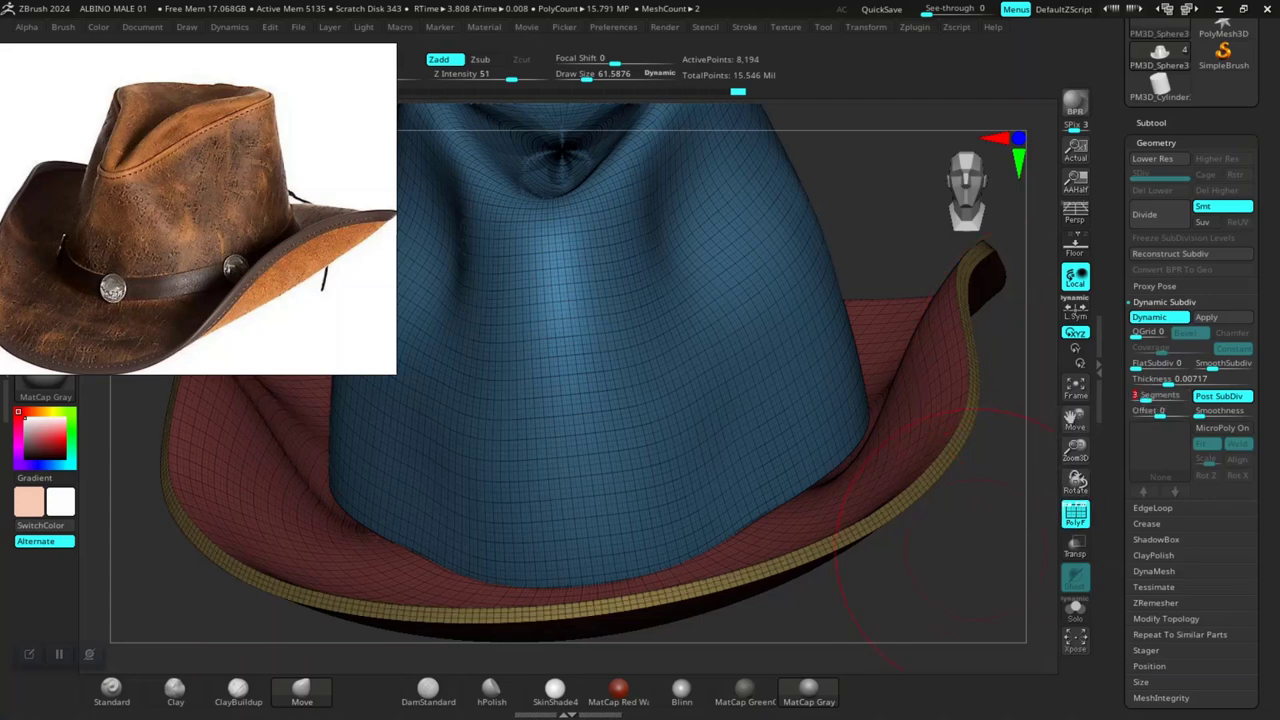
drag(940, 548, 1040, 385)
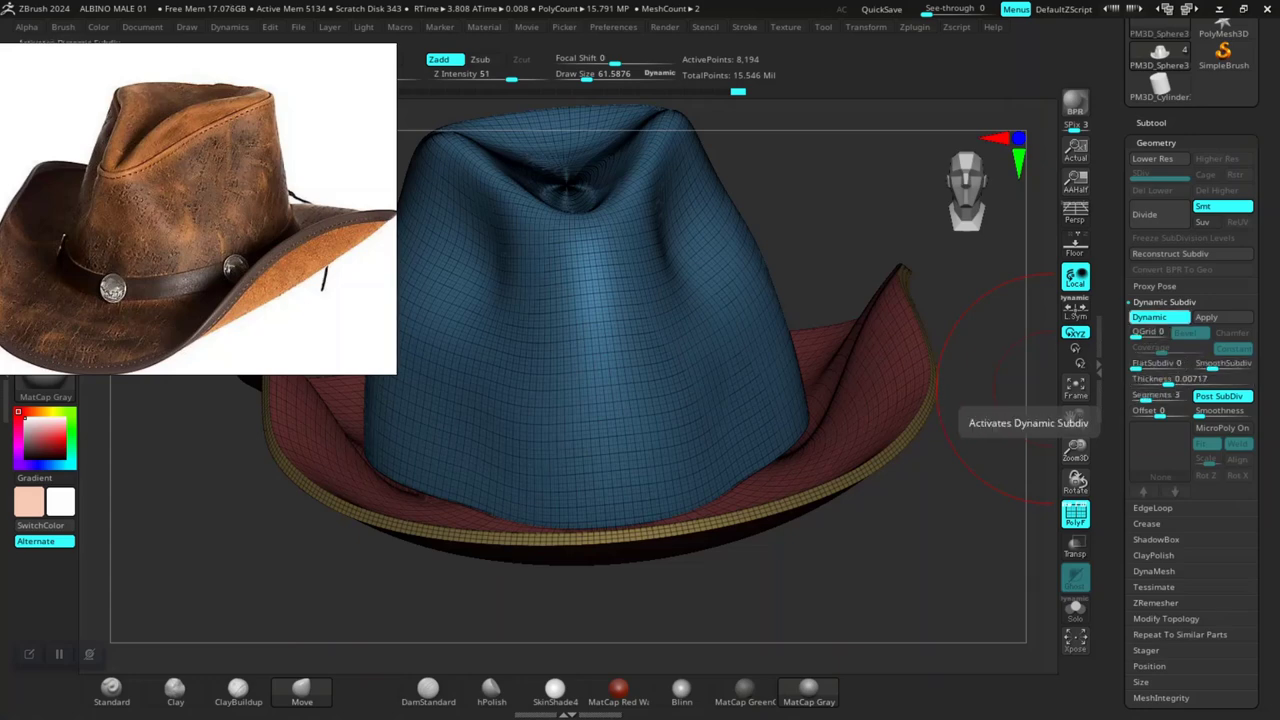
key(shift+d)
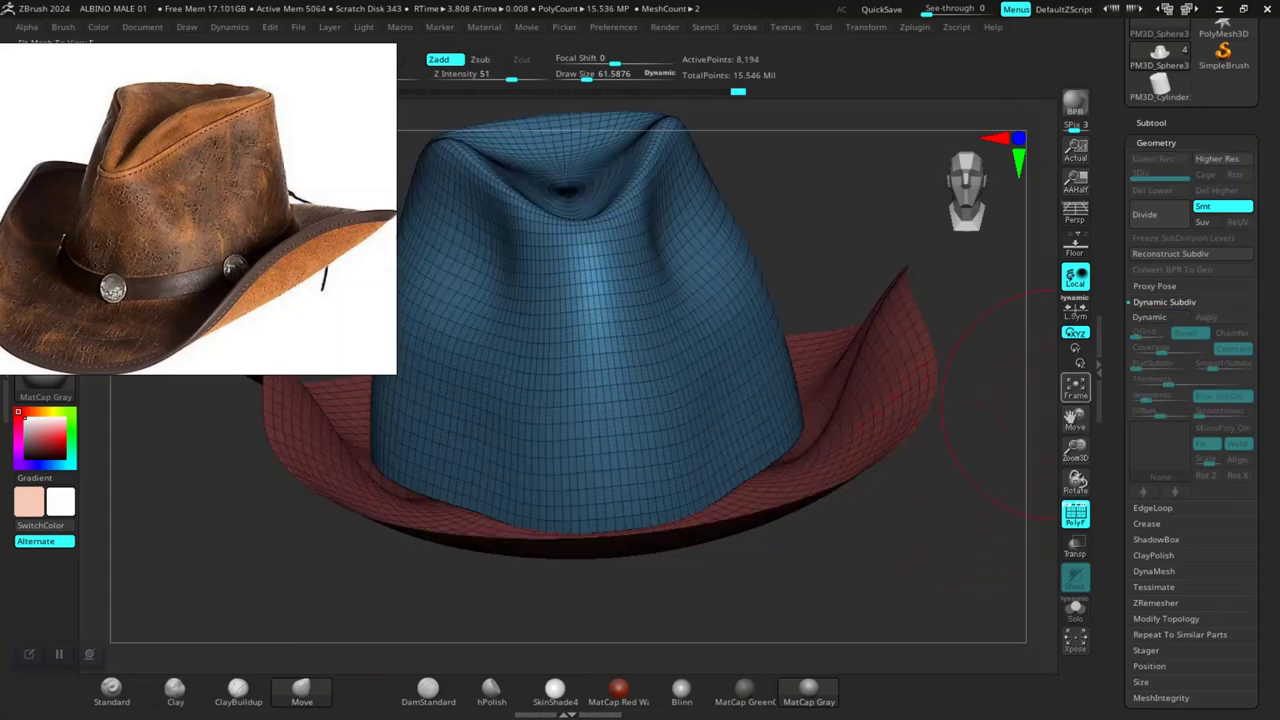
key(shift+d)
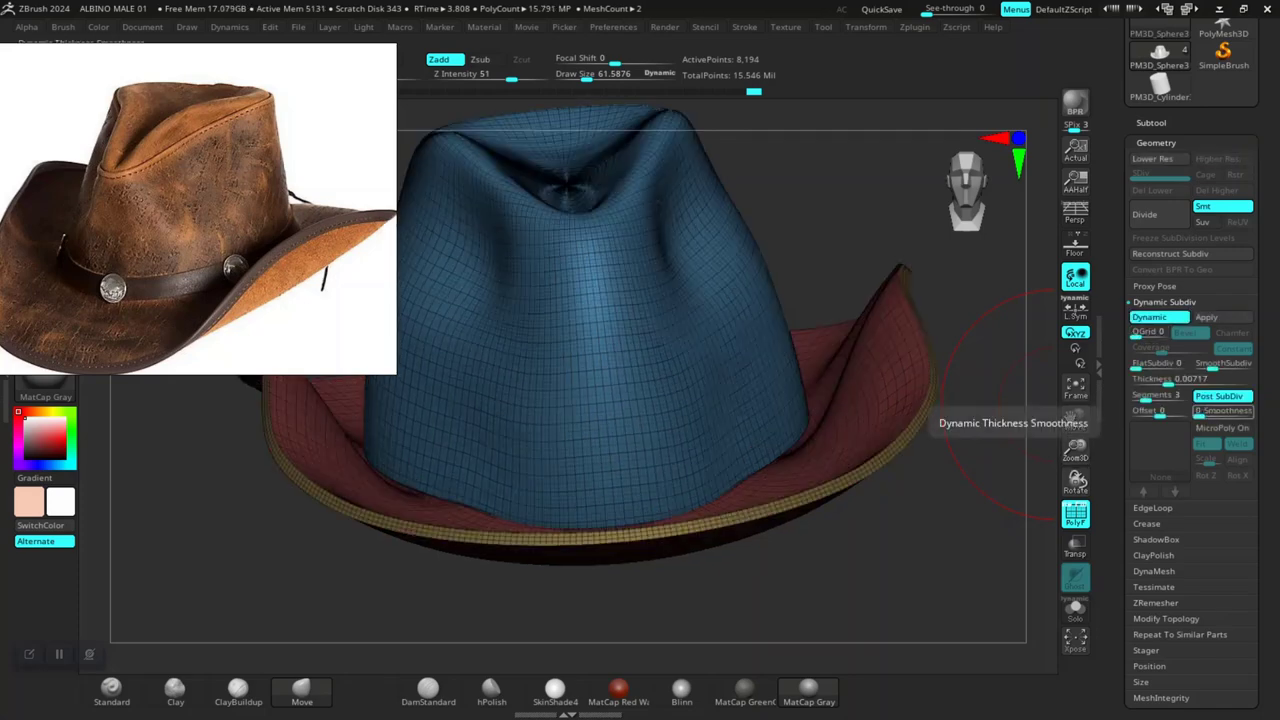
Step: Set the thickness smoothness to 0 and apply the Dynamic Subdiv to the hat's geometry
click(1222, 411)
text(21)
key(BackSpace)
key(BackSpace)
text(0)
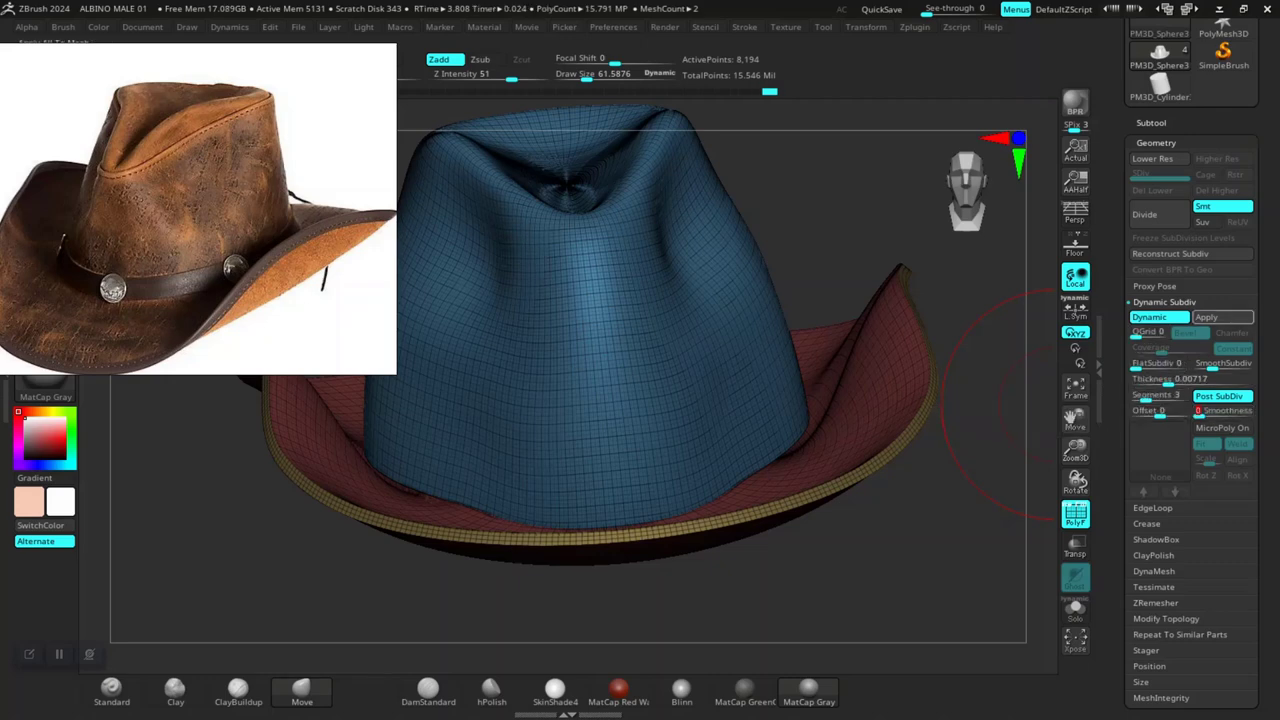
key(shift+d)
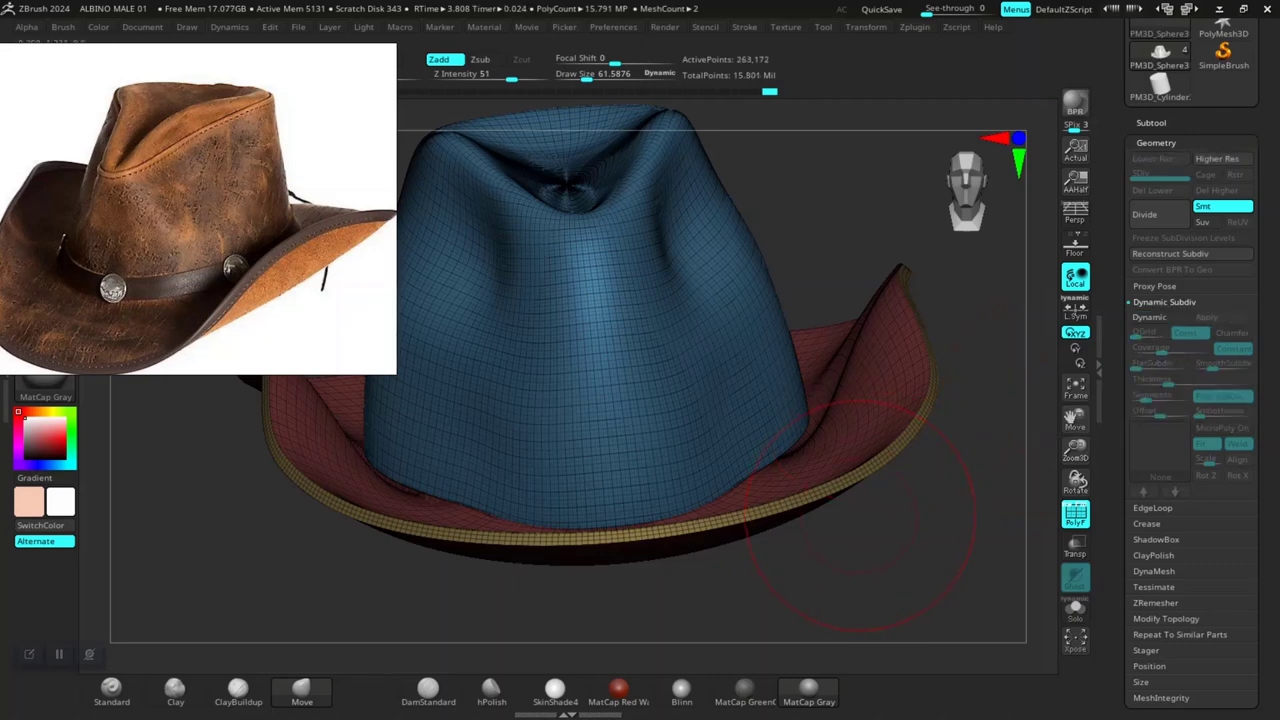
Step: Check the brim edge with and without wireframe, and undo the applied Dynamic Subdiv
drag(885, 540, 850, 545)
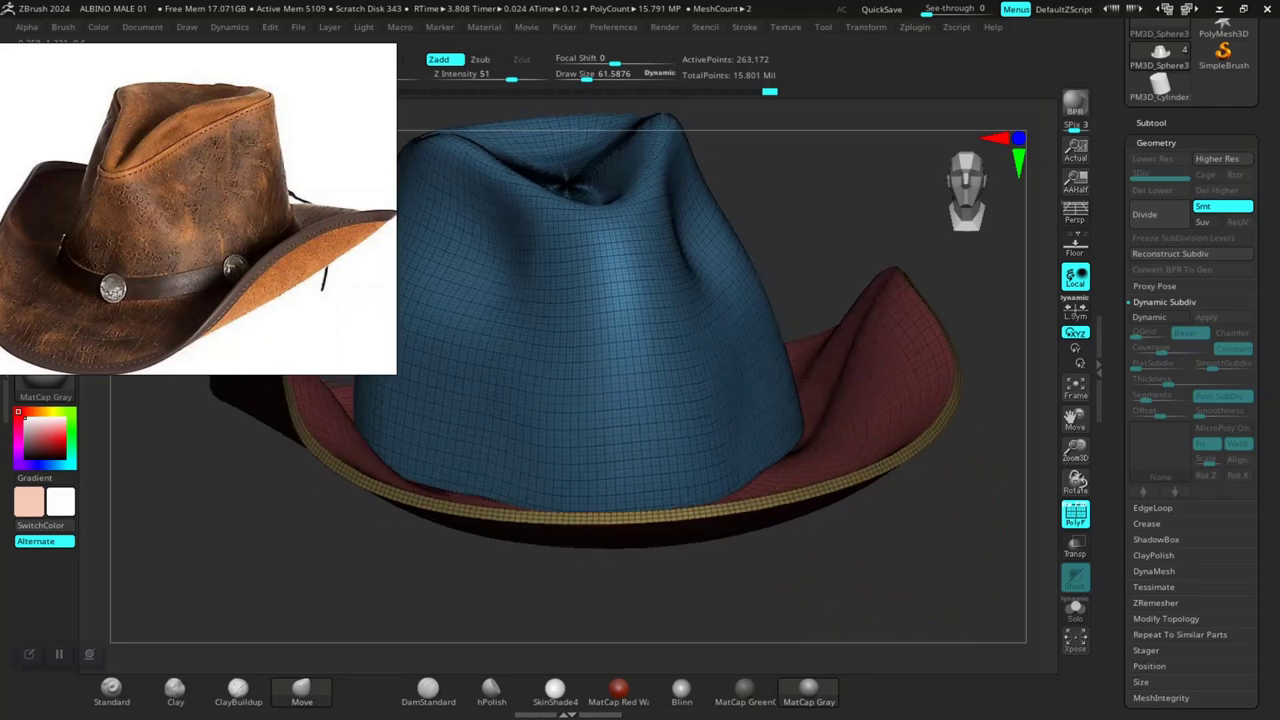
key(shift+f)
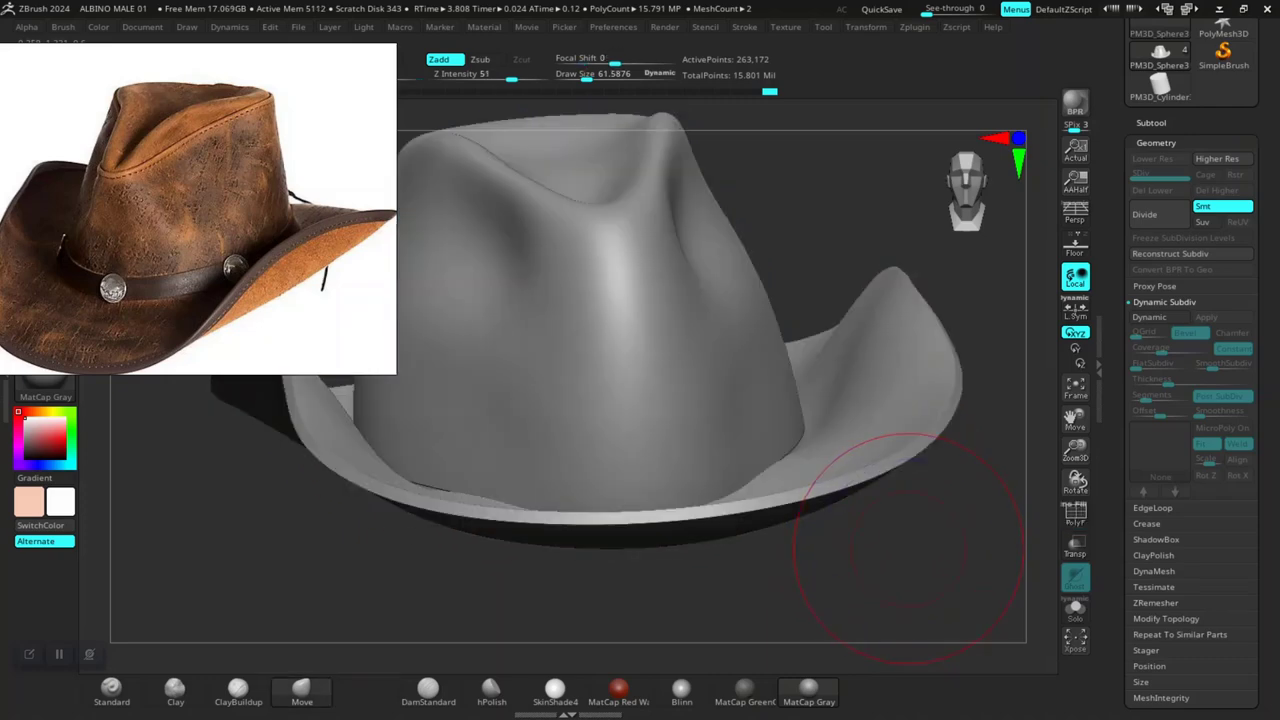
mouse_move(905, 550)
alt+mouse_down()
mouse_move(886, 555)
mouse_move(950, 590)
mouse_move(890, 565)
alt+mouse_up()
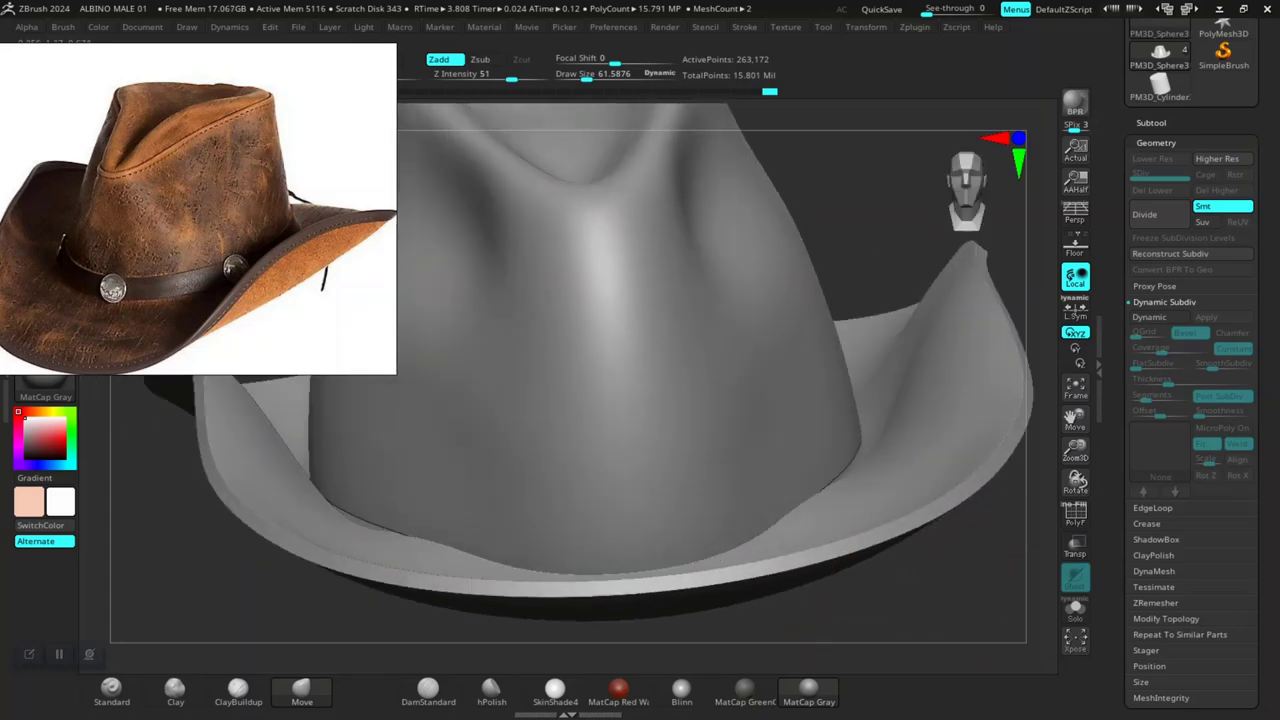
key(shift)
key(shift+f)
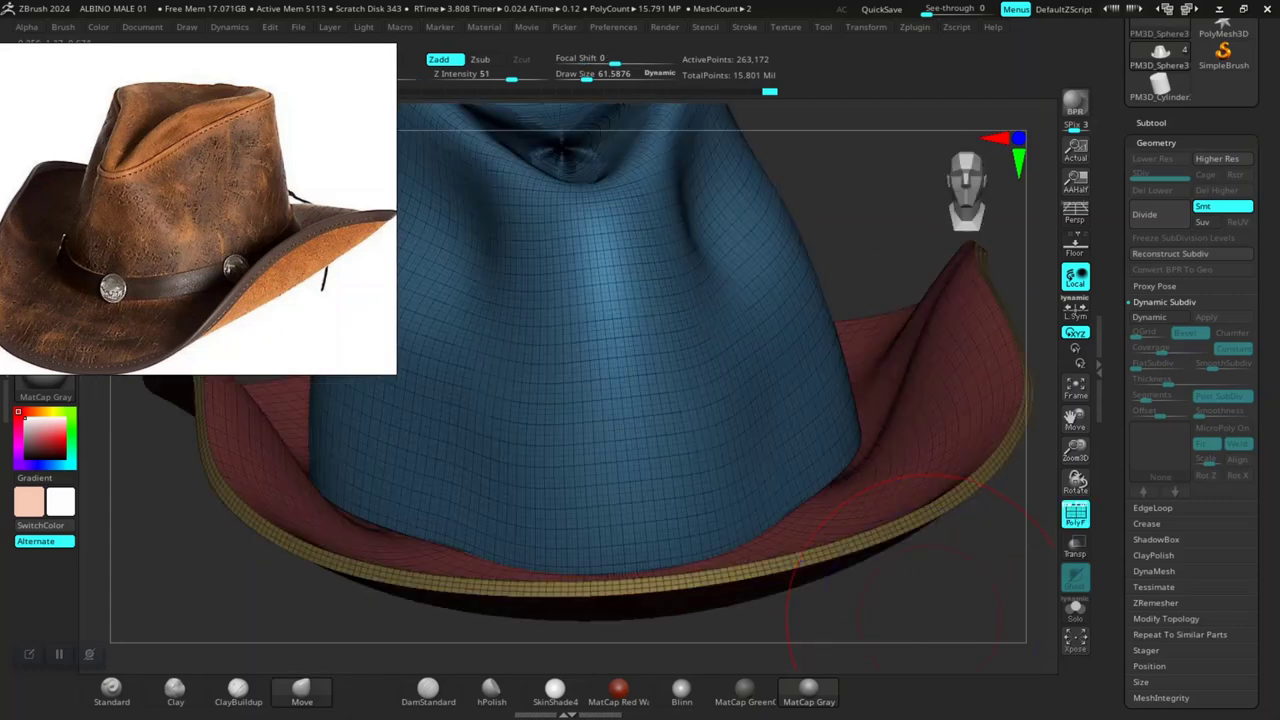
key(shift+f)
key(b)
key(m)
key(v)
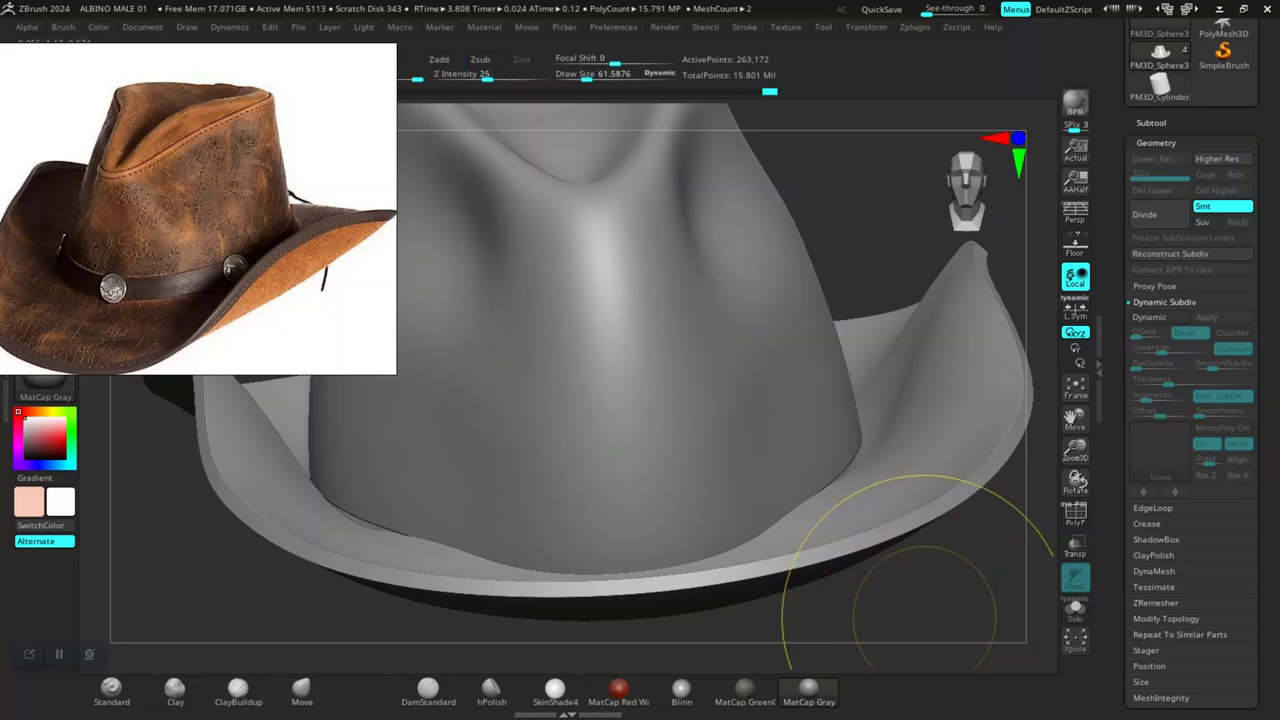
key(d)
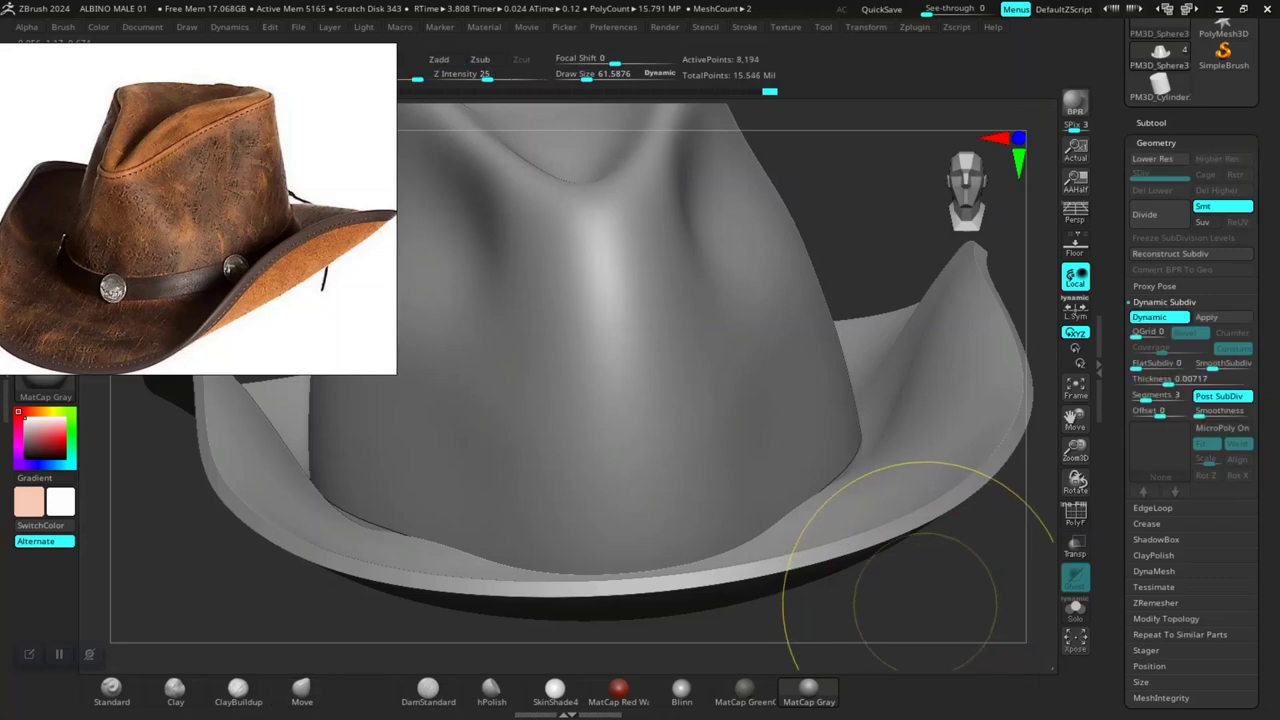
Step: Set SmoothSubdiv to 0, apply the thickness to the hat's geometry, and check the resulting mesh
drag(918, 568, 921, 569)
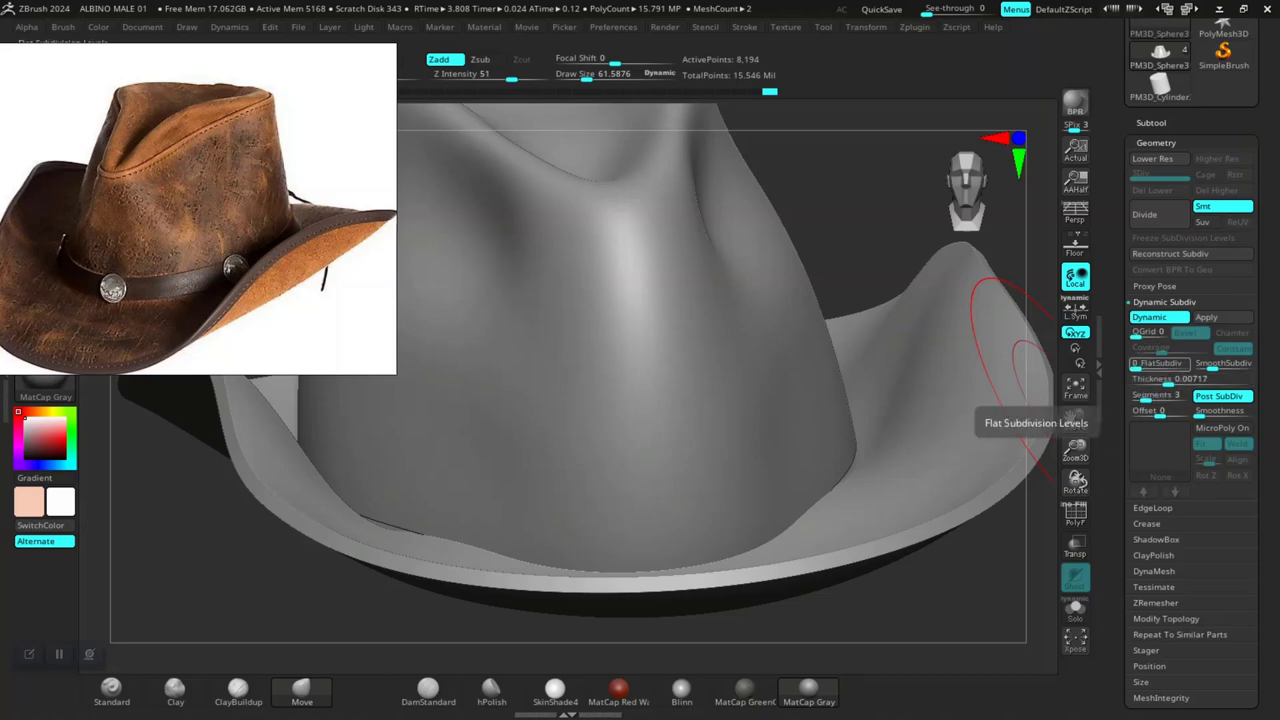
click(1198, 363)
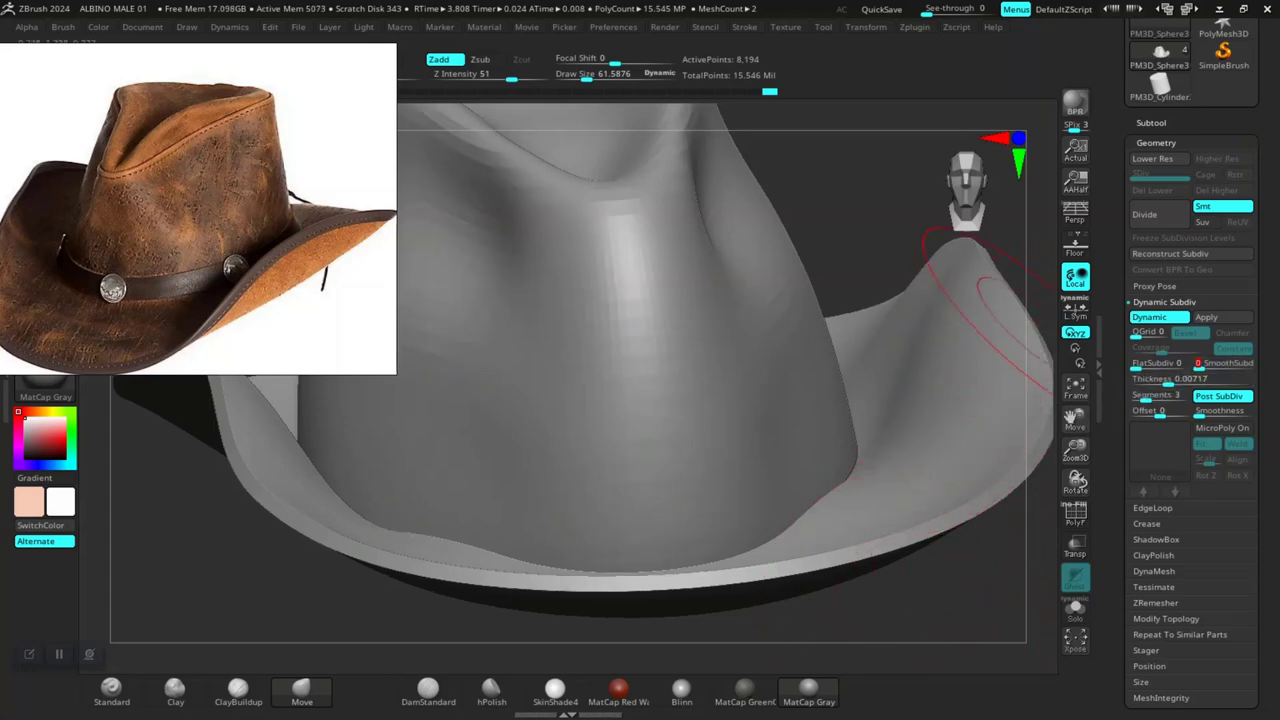
key(shift+d)
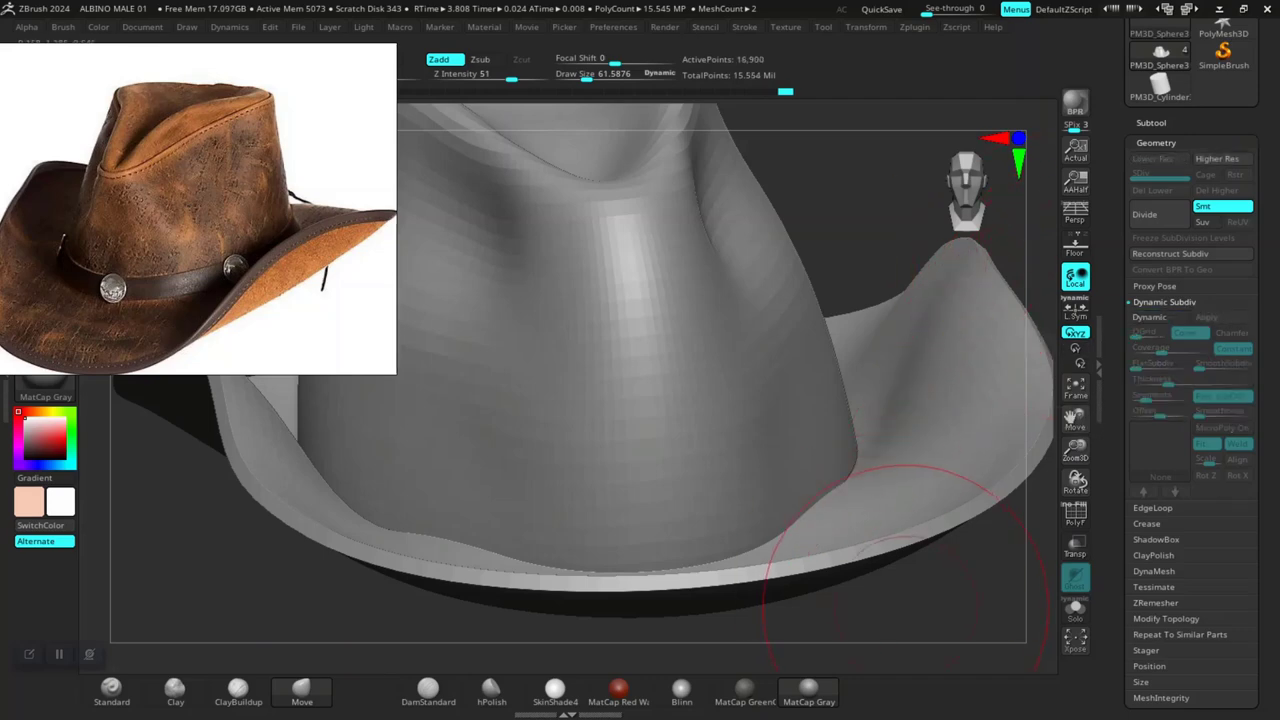
key(shift+f)
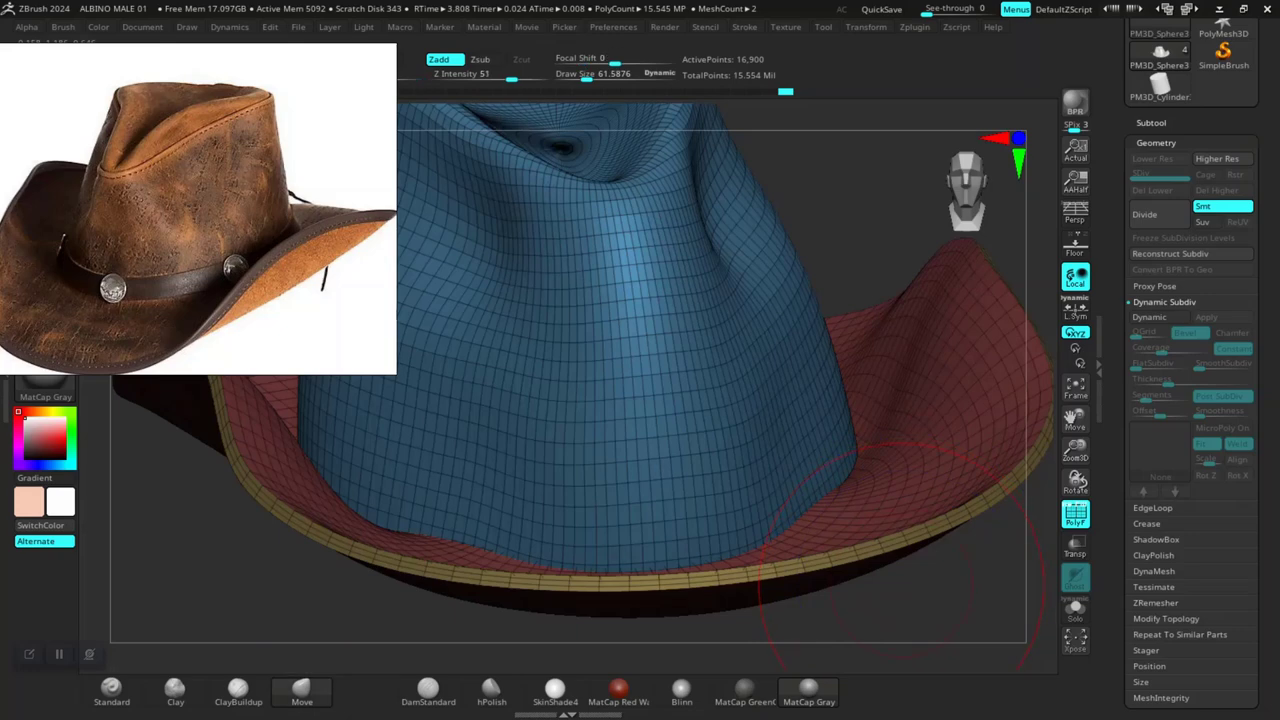
key(shift+f)
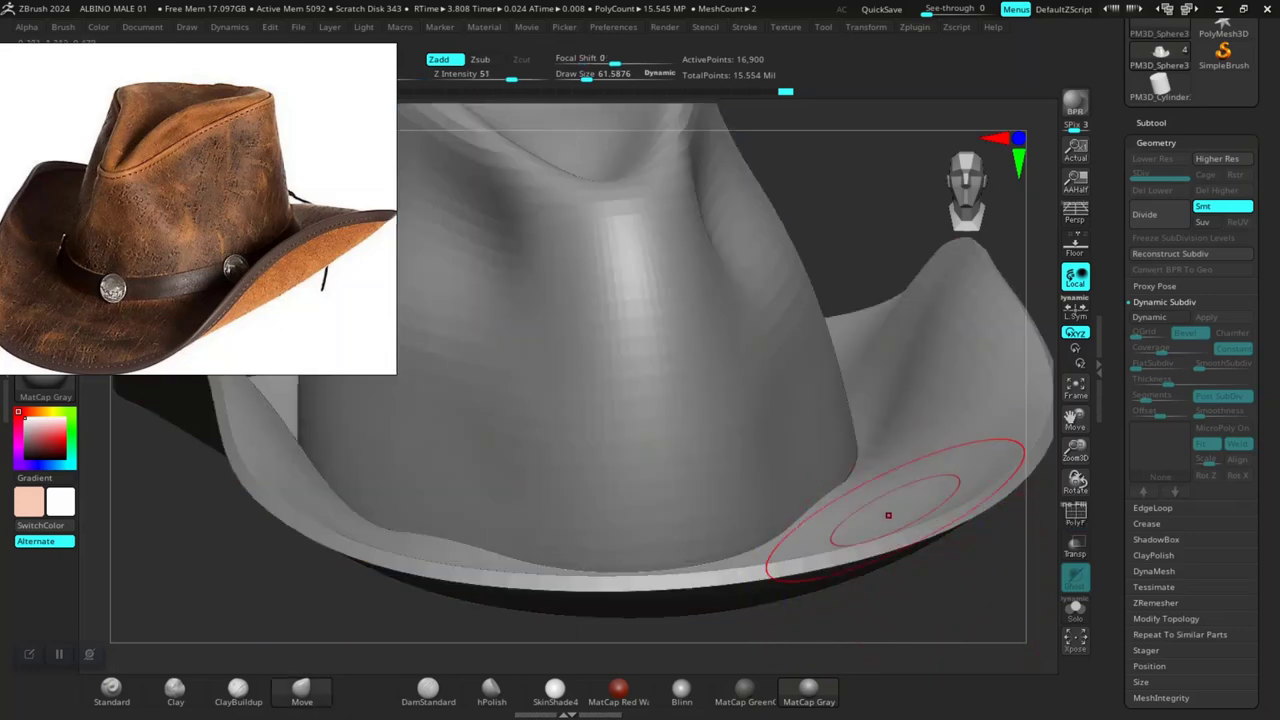
mouse_move(857, 571)
mouse_down()
mouse_move(935, 560)
mouse_move(945, 505)
mouse_up()
mouse_move(905, 560)
mouse_down()
mouse_move(880, 480)
mouse_move(857, 514)
mouse_move(840, 500)
mouse_move(795, 542)
mouse_up()
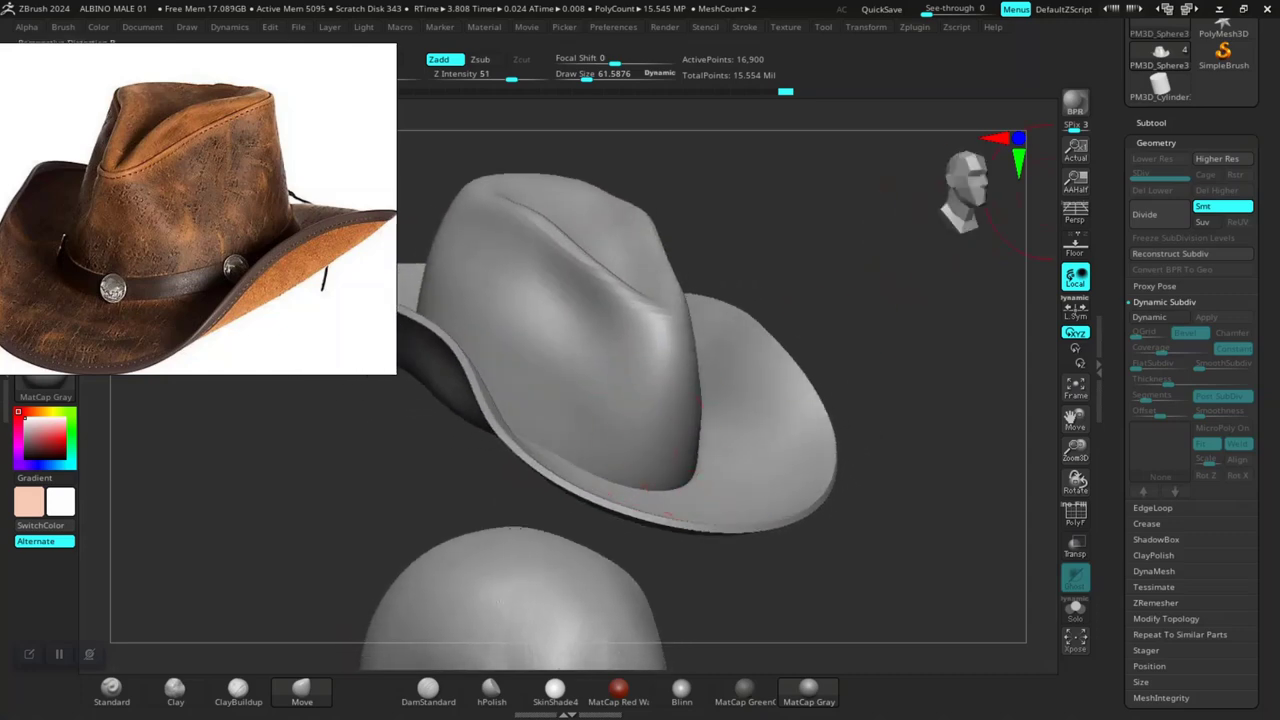
Step: Divide the hat to subdivision level 2 and set the Move brush's draw size to about 104
key(d)
mouse_move(943, 443)
mouse_down()
mouse_move(805, 480)
mouse_move(795, 500)
mouse_move(748, 490)
mouse_move(730, 380)
mouse_move(695, 365)
mouse_up()
key(space)
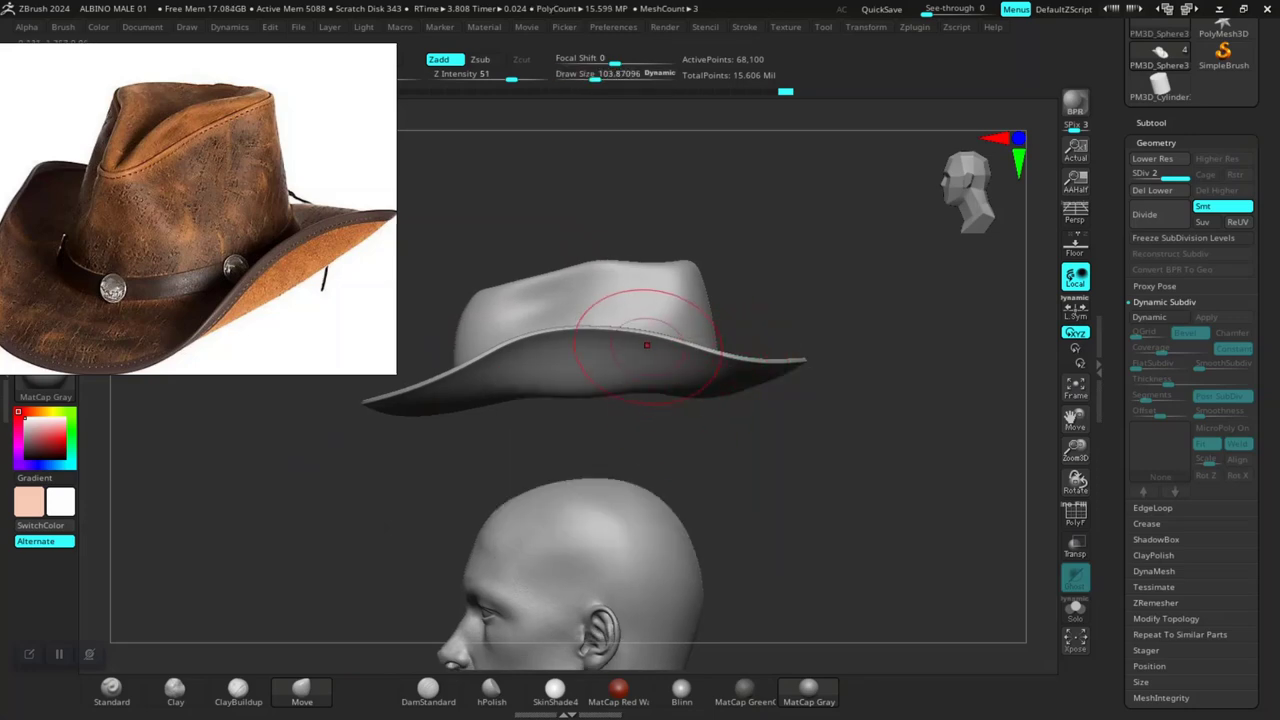
Step: Set the Move brush's draw size to about 140 and refine the side curve of the hat's brim
key(space)
drag(615, 380, 644, 300)
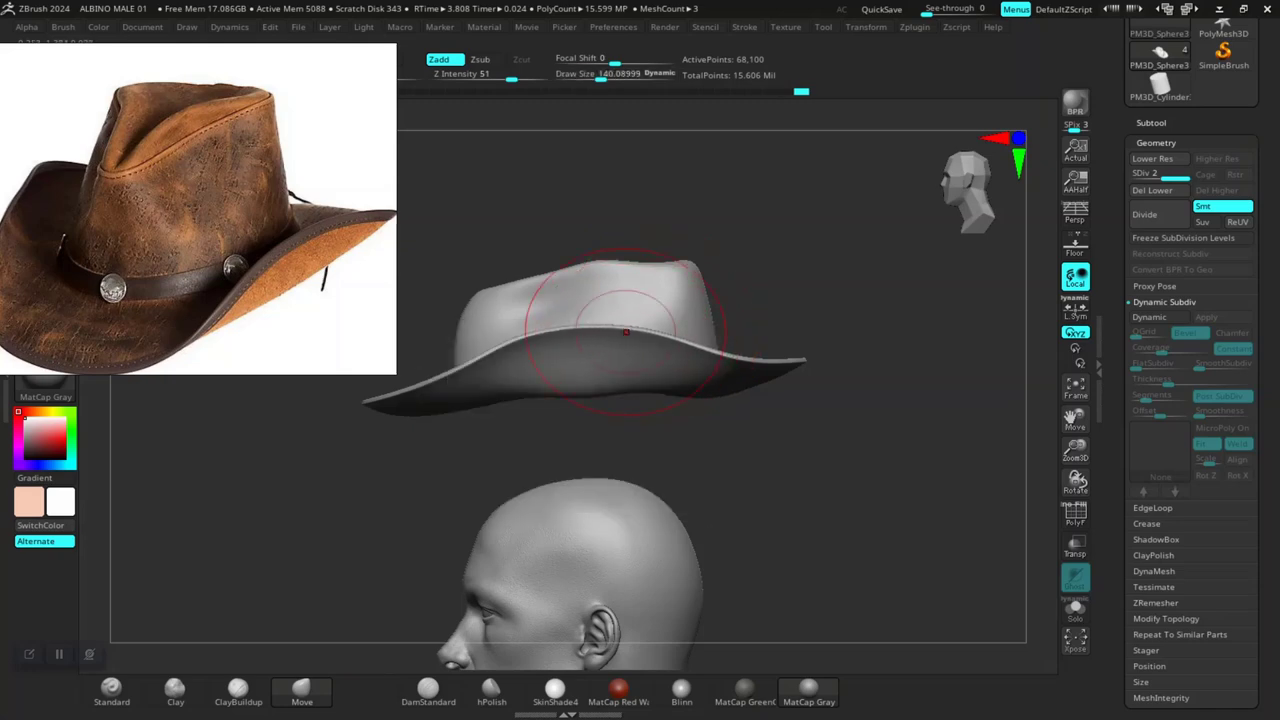
drag(683, 432, 713, 470)
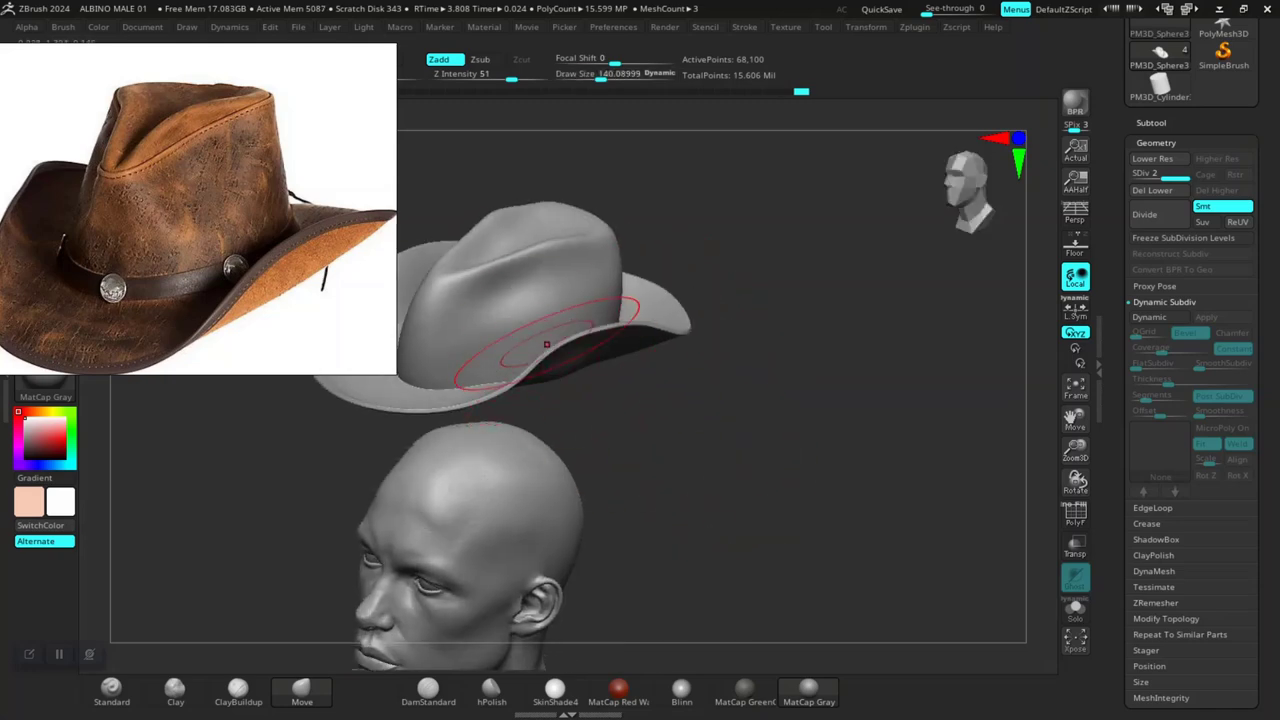
drag(575, 465, 611, 368)
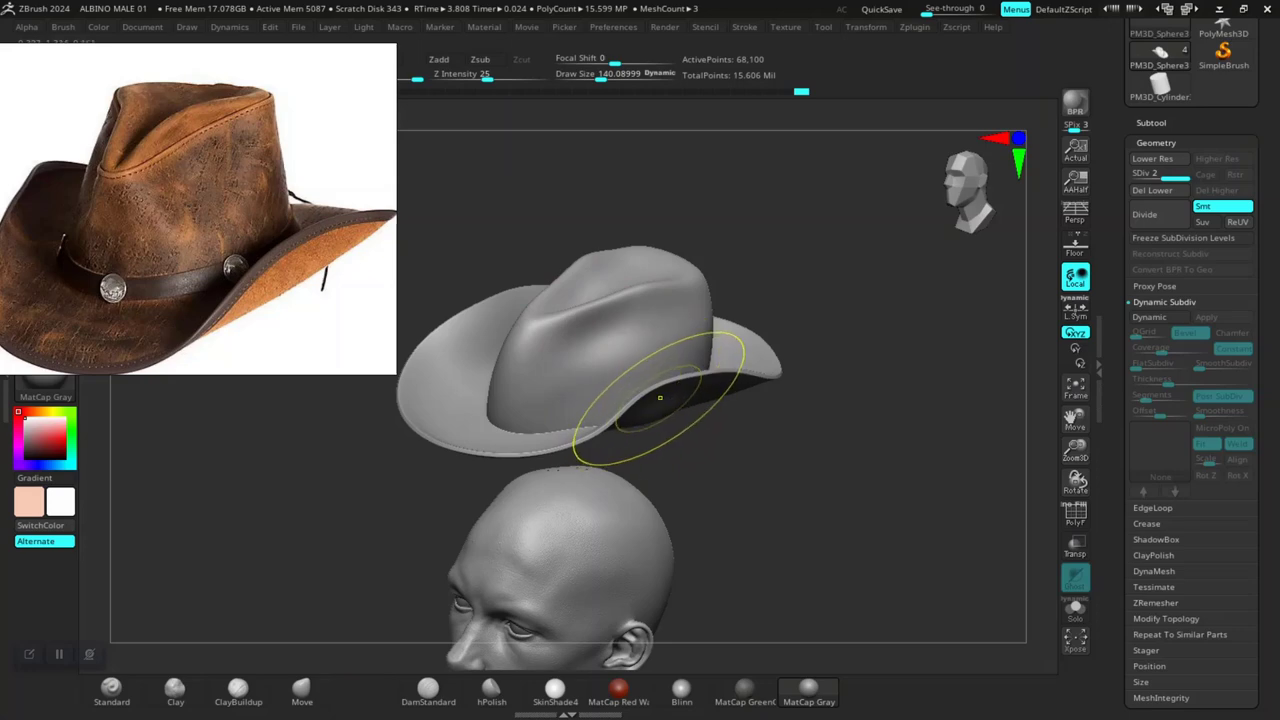
drag(640, 382, 689, 400)
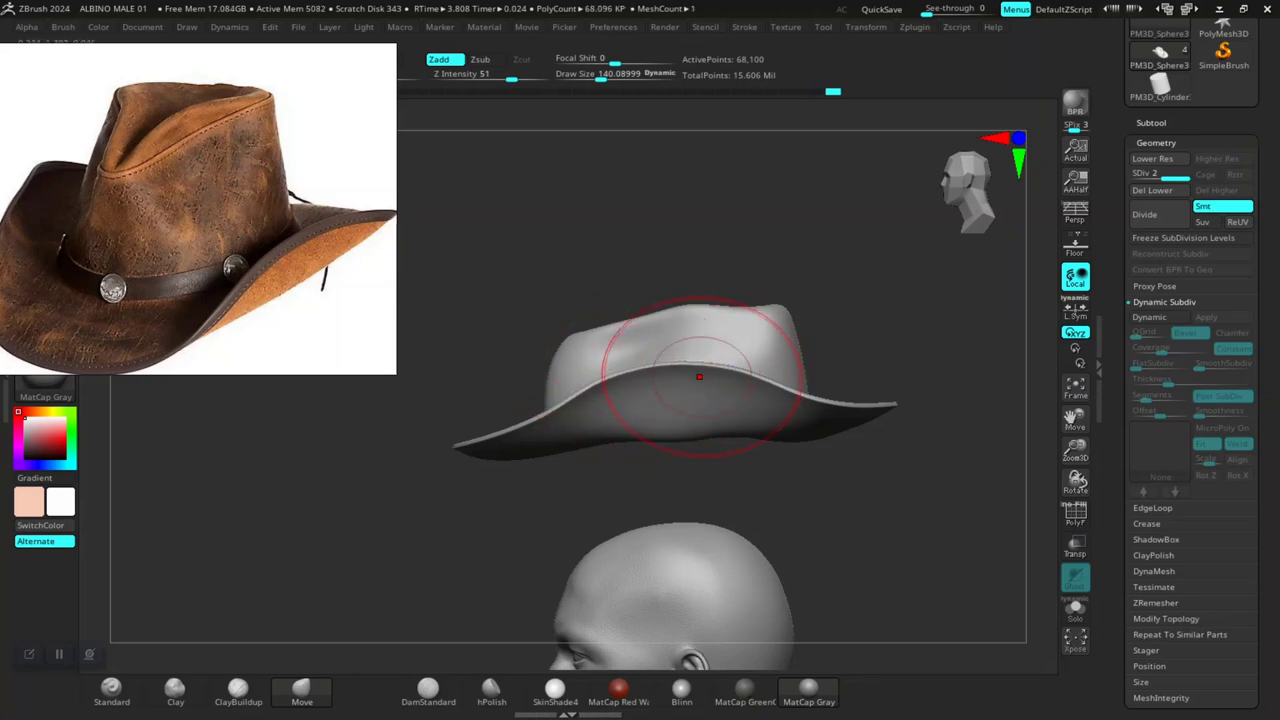
Step: Set the Move brush's draw size to about 208 and reshape the top of the crown from the side and front
mouse_move(828, 500)
mouse_down()
mouse_move(797, 498)
mouse_move(829, 545)
mouse_move(824, 640)
mouse_move(820, 560)
mouse_move(698, 411)
mouse_up()
key(space)
drag(684, 344, 700, 344)
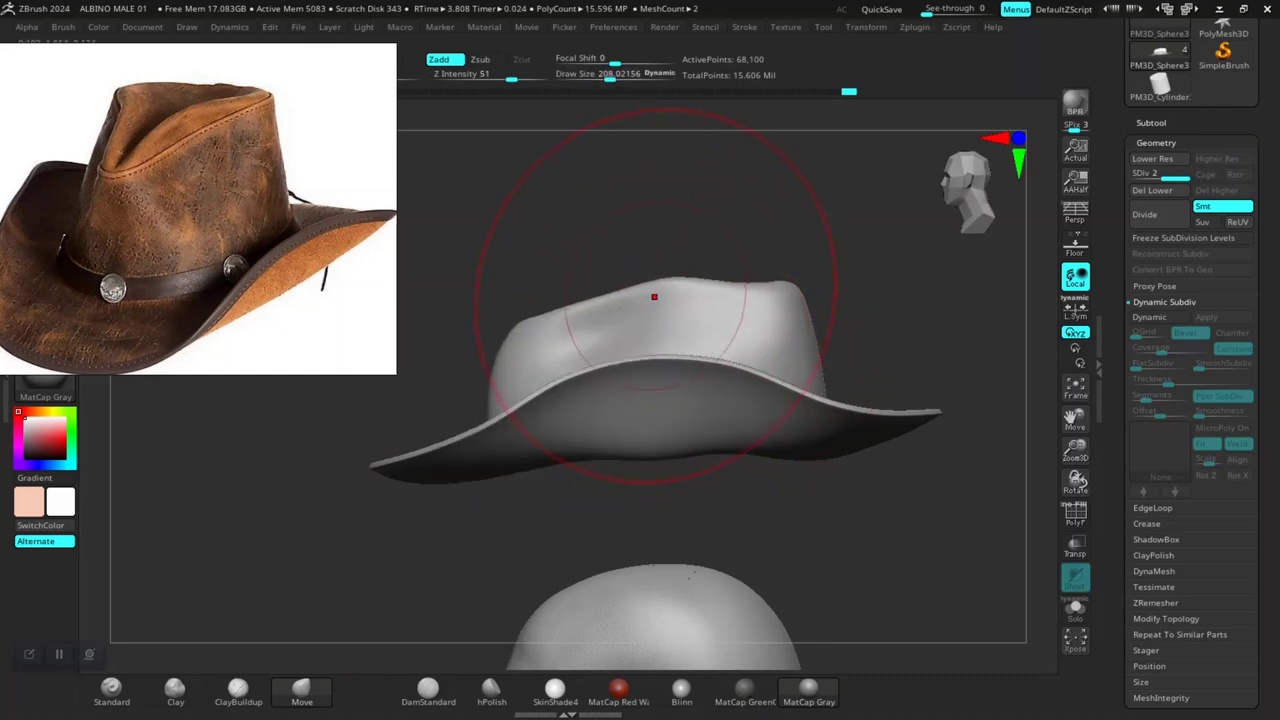
drag(714, 543, 610, 640)
shift+drag(649, 257, 643, 315)
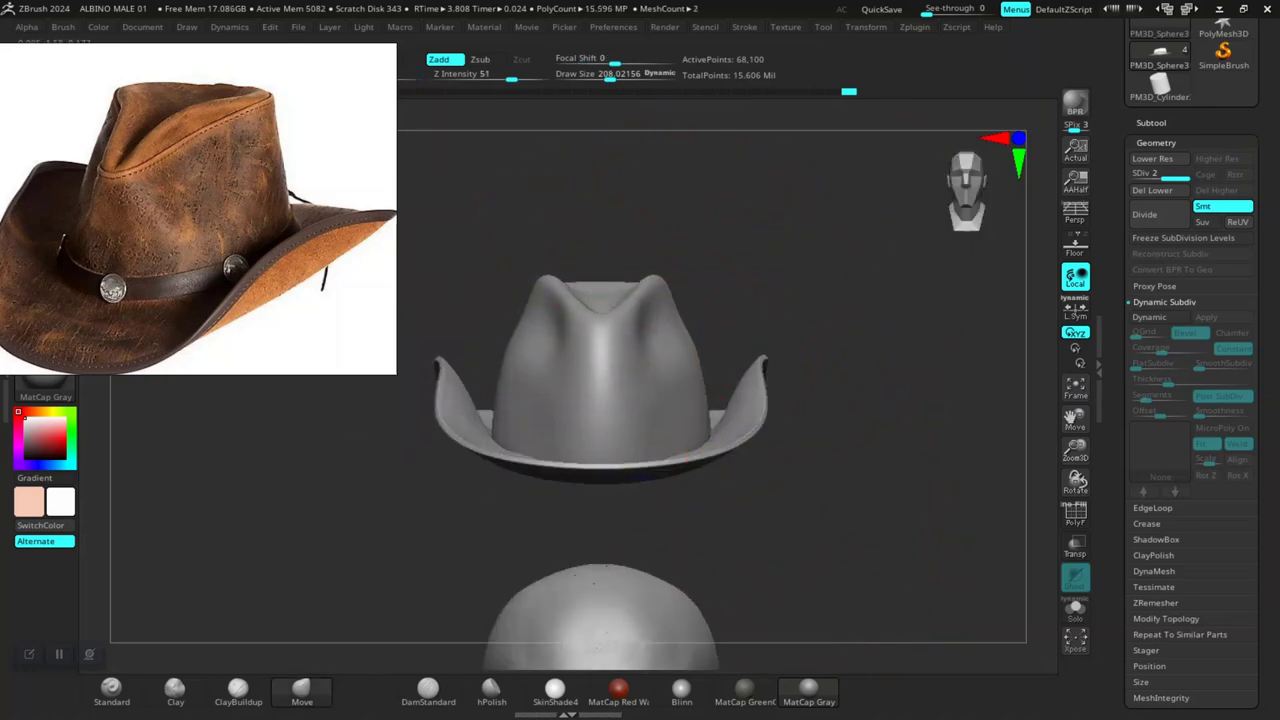
drag(637, 297, 830, 467)
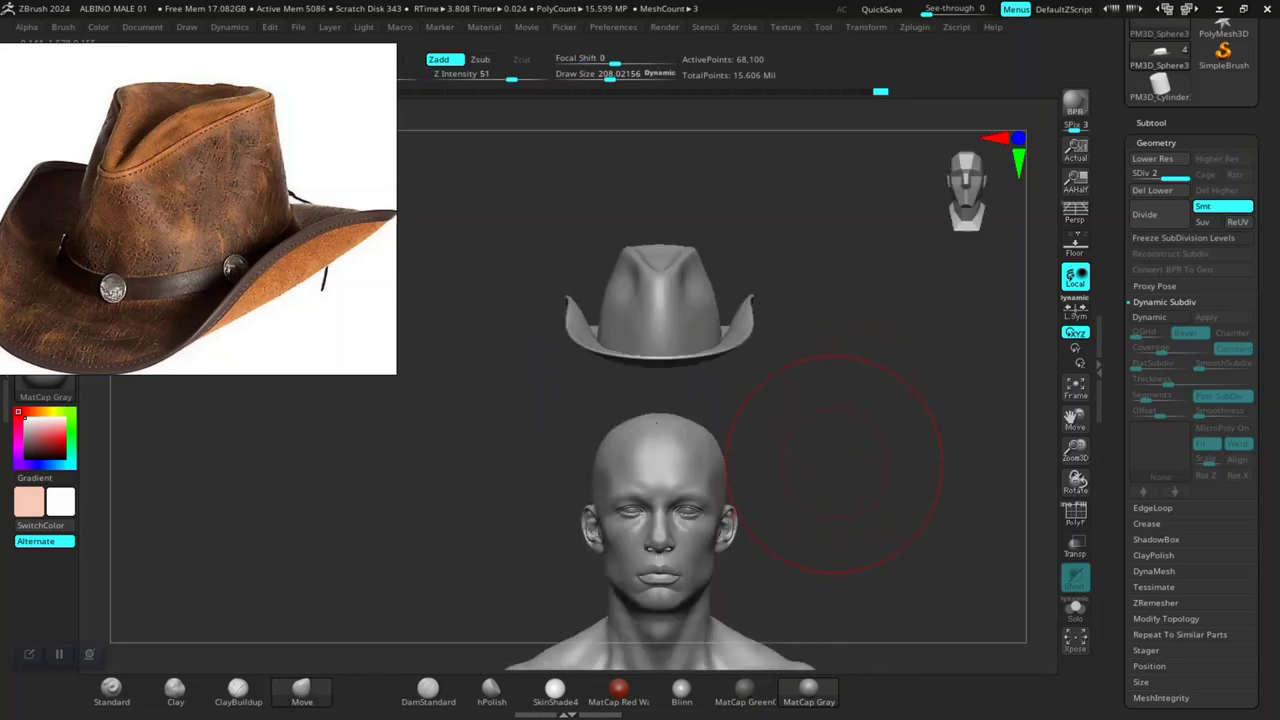
Step: Move the hat down onto the head and set the Move brush's draw size to about 146
key(w)
mouse_move(657, 423)
mouse_down()
mouse_move(670, 495)
mouse_move(730, 530)
mouse_move(800, 505)
mouse_move(780, 390)
mouse_move(780, 450)
mouse_move(586, 457)
mouse_up()
key(q)
key(space)
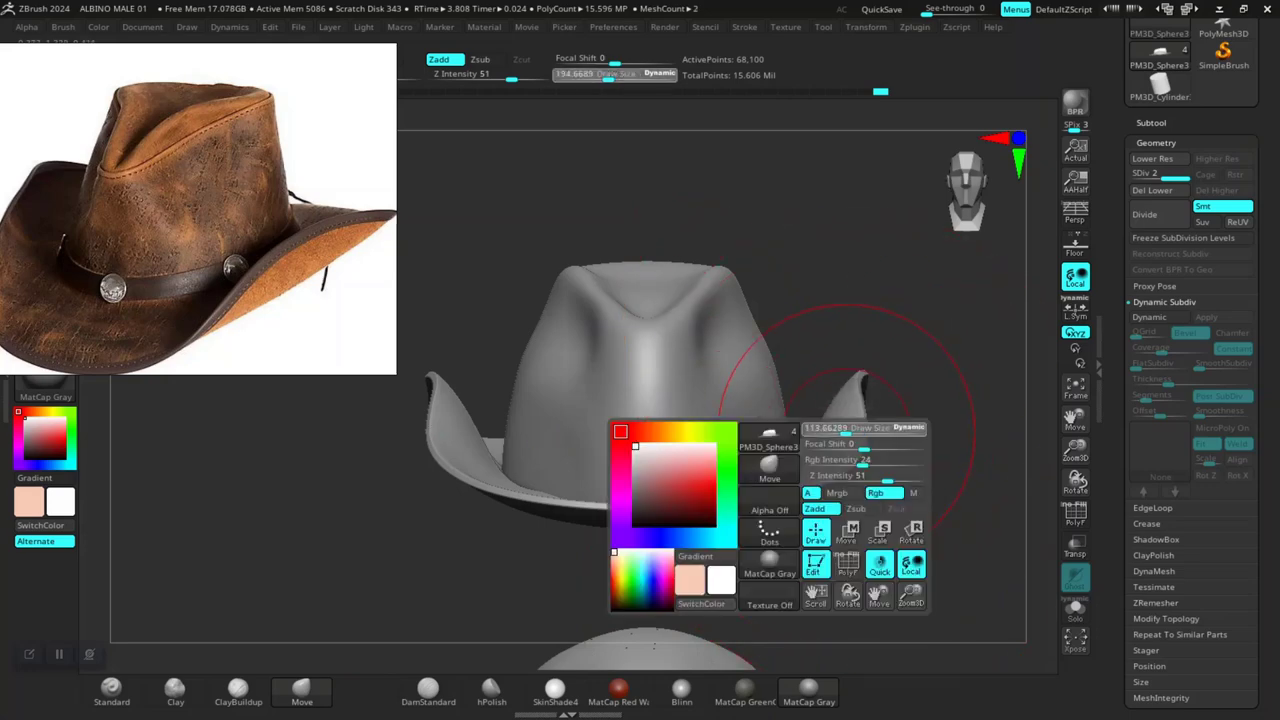
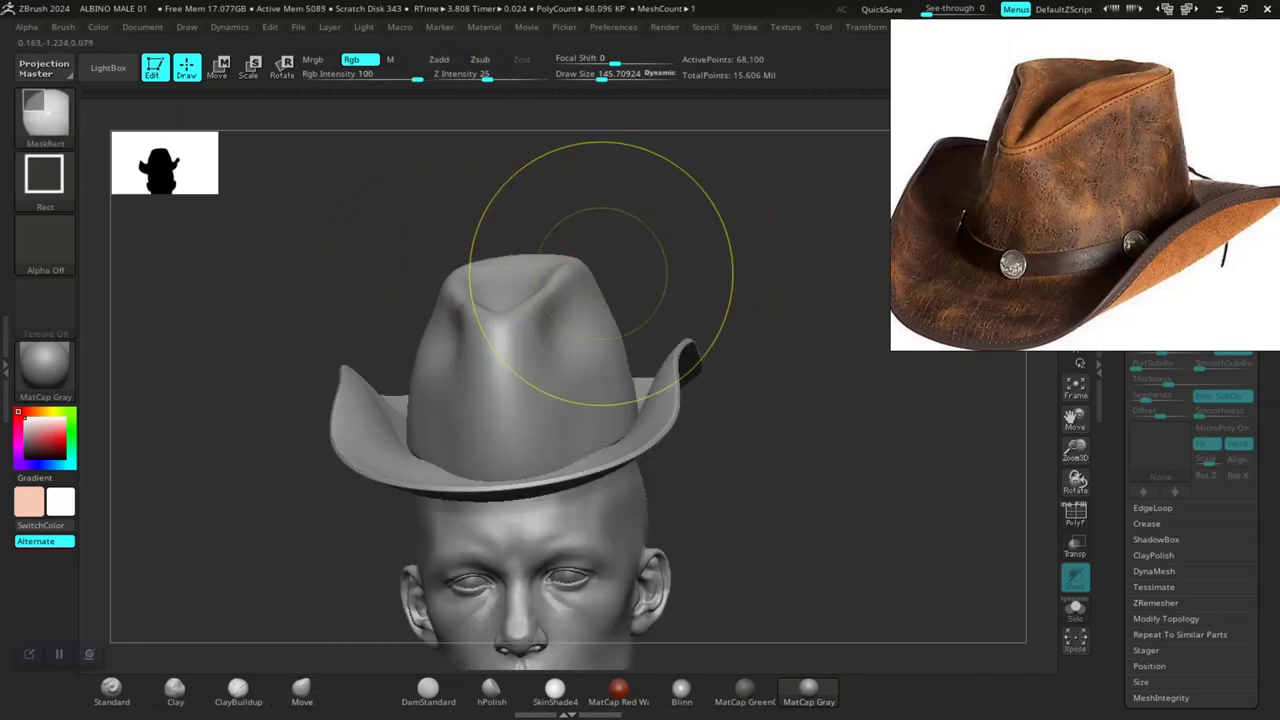
key(ctrl)
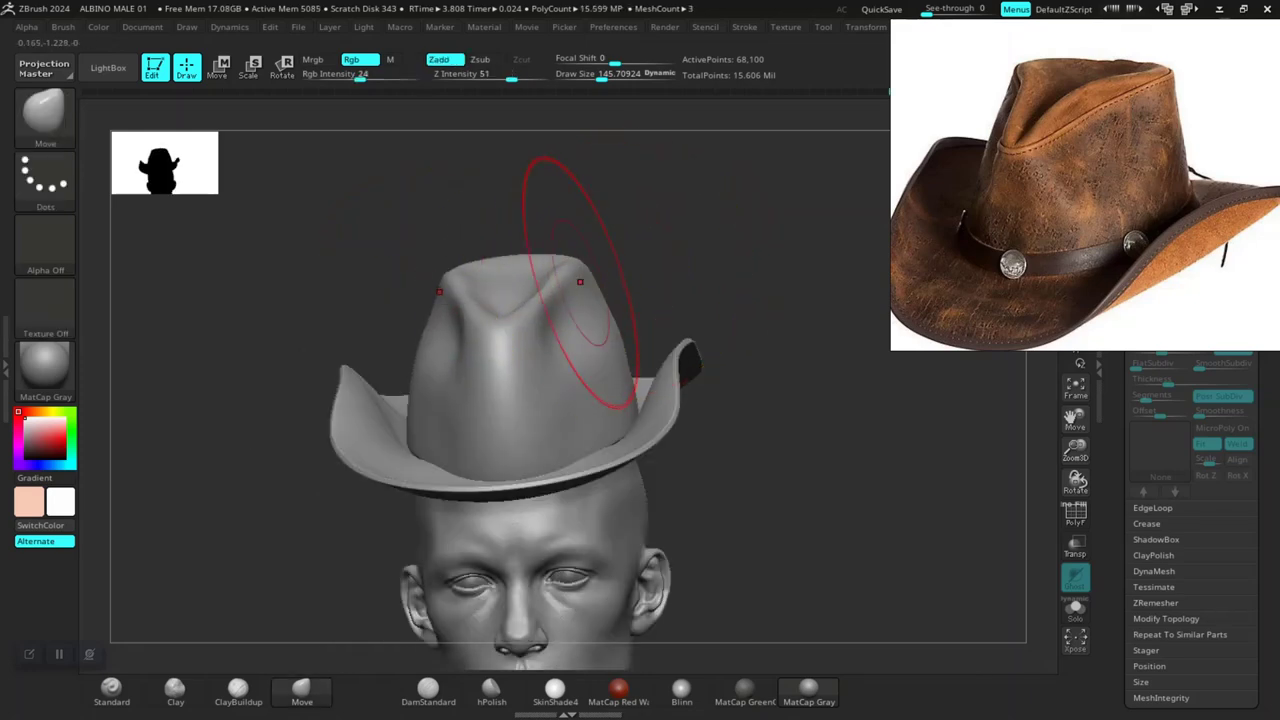
Step: Refine the crown's upper ridges and creased top with the Move brush from the front, side and above
drag(580, 282, 477, 287)
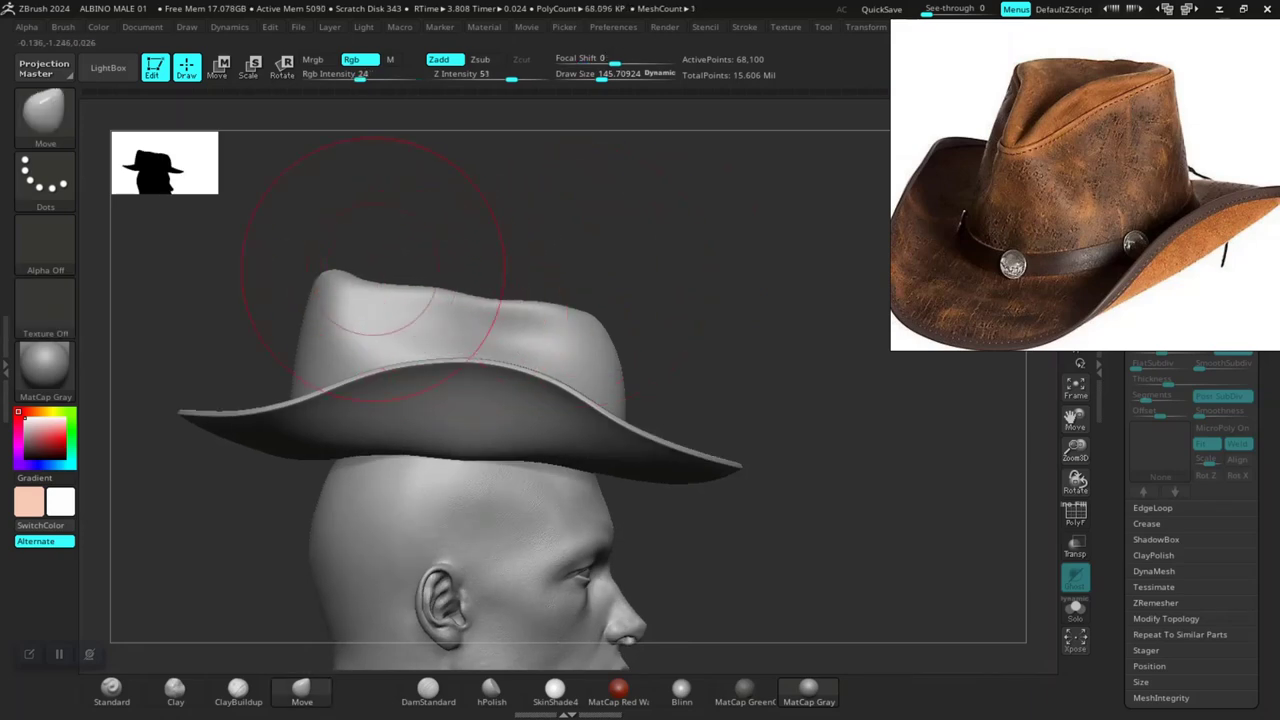
drag(392, 236, 370, 380)
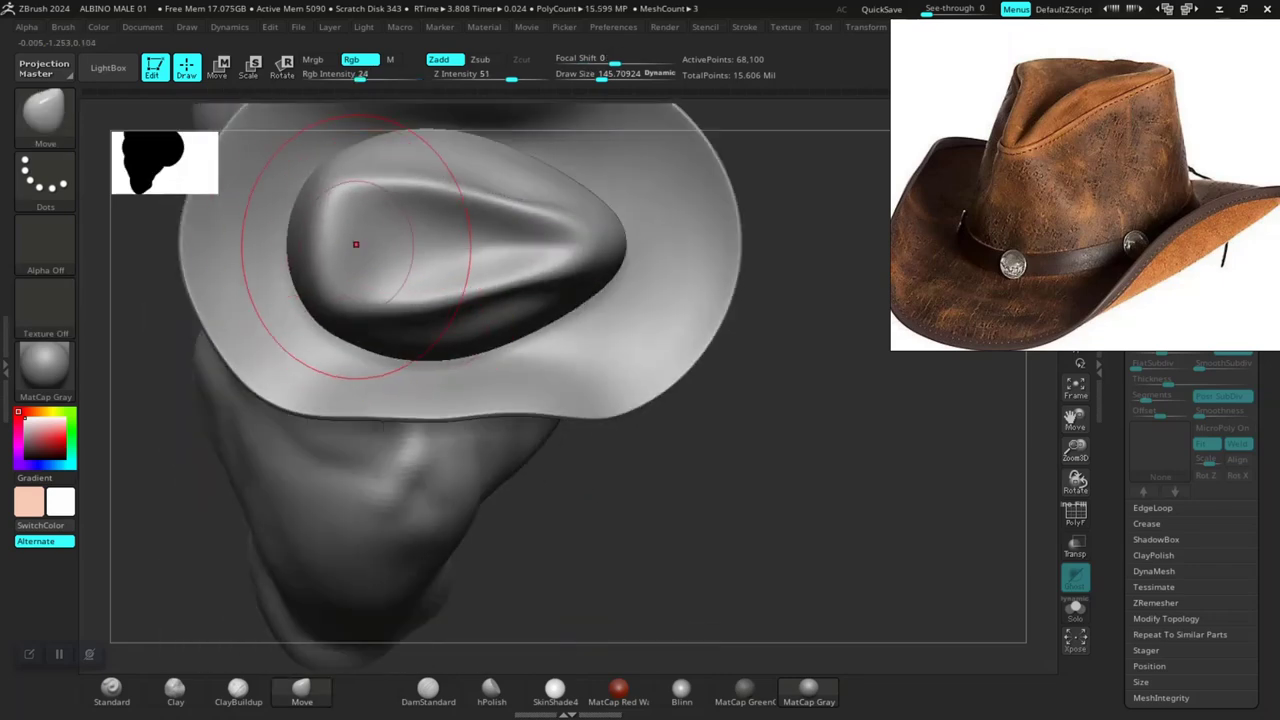
drag(614, 400, 596, 308)
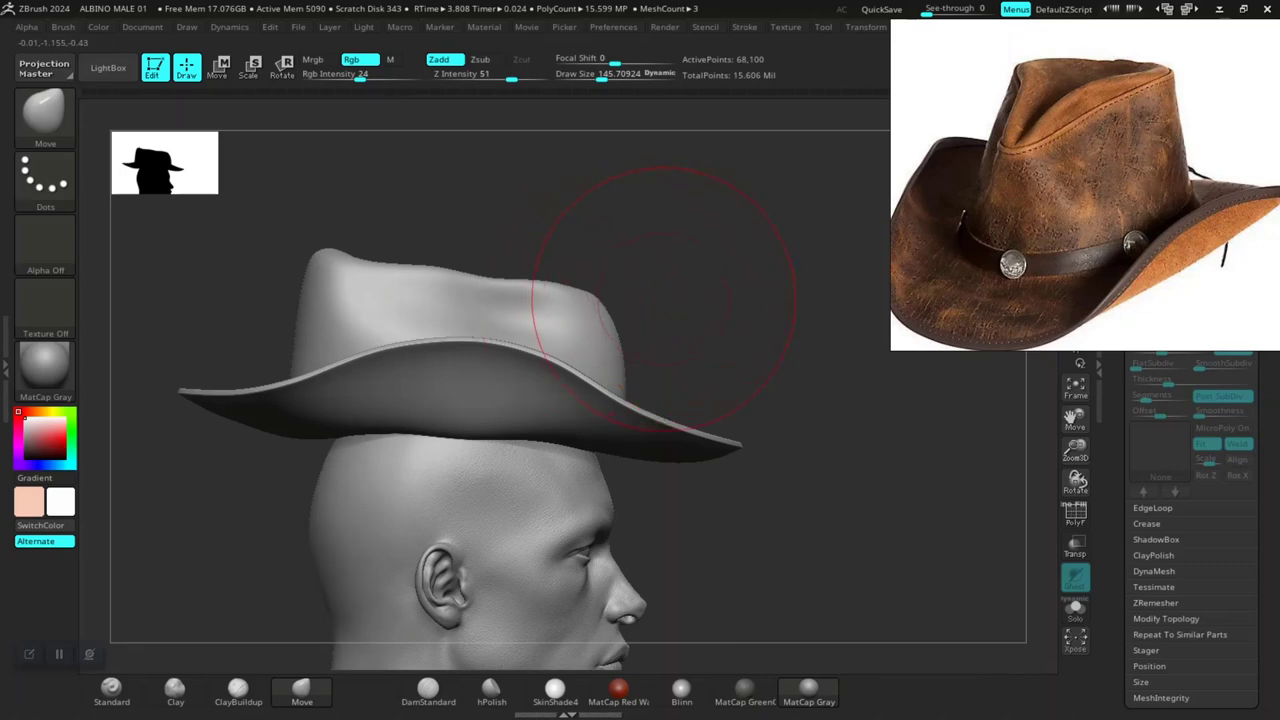
Step: Lower the hat further so its brim sits on the man's forehead
mouse_move(663, 300)
mouse_down()
mouse_move(680, 340)
mouse_move(623, 443)
mouse_move(742, 455)
mouse_move(643, 471)
mouse_move(720, 450)
mouse_move(686, 457)
mouse_move(630, 500)
mouse_move(830, 515)
mouse_move(785, 482)
mouse_move(830, 458)
mouse_up()
key(w)
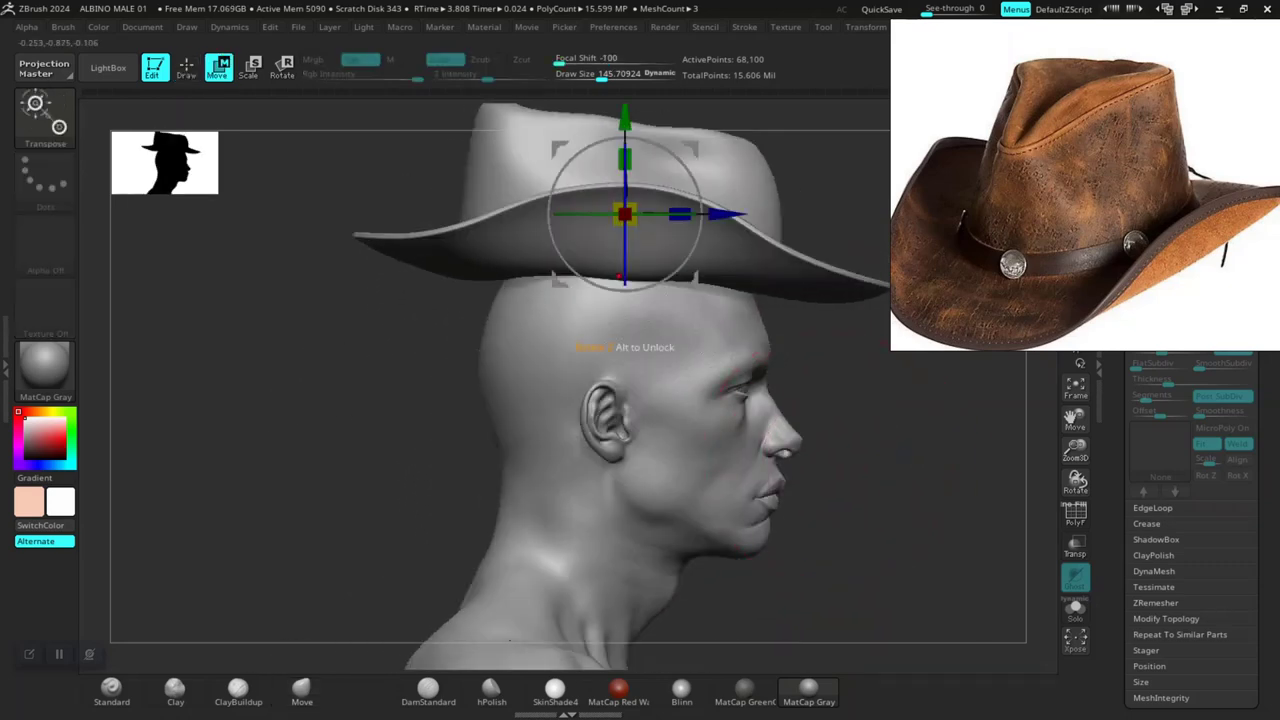
drag(612, 164, 612, 208)
drag(830, 458, 758, 473)
key(q)
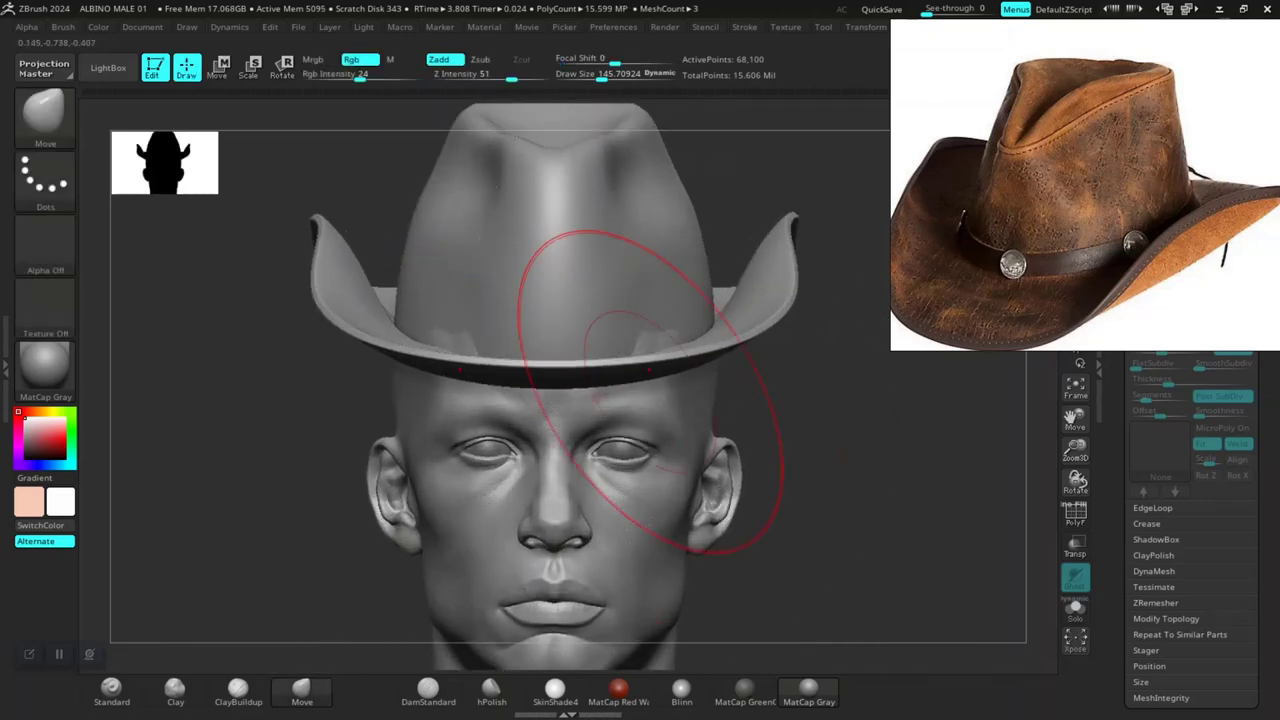
Step: Rotate the hat slightly to adjust its tilt on the head
drag(930, 470, 681, 446)
key(r)
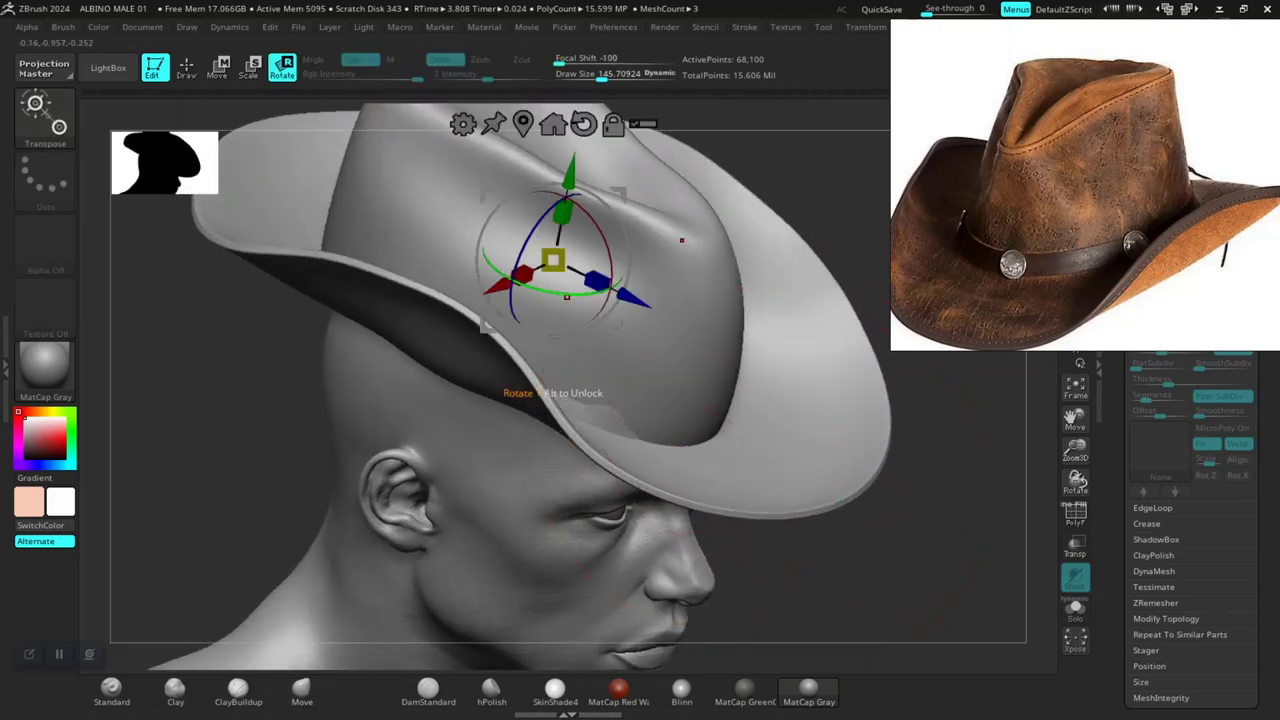
drag(596, 282, 624, 294)
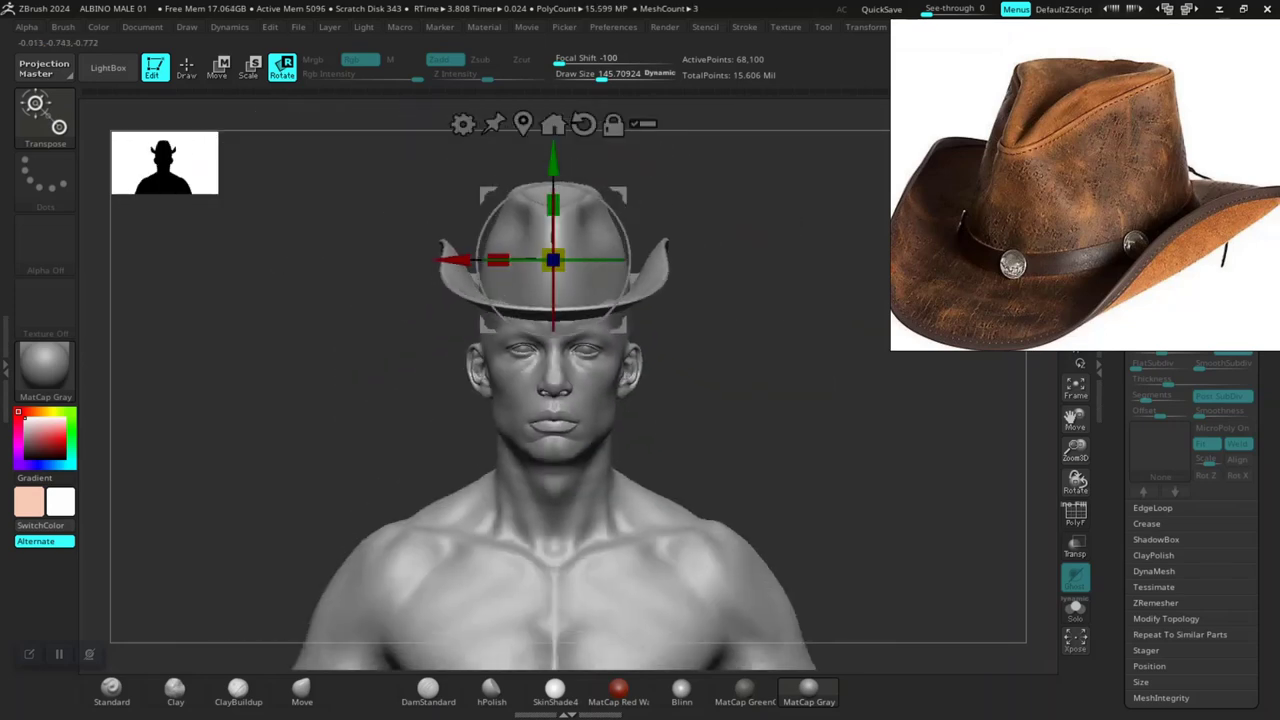
key(q)
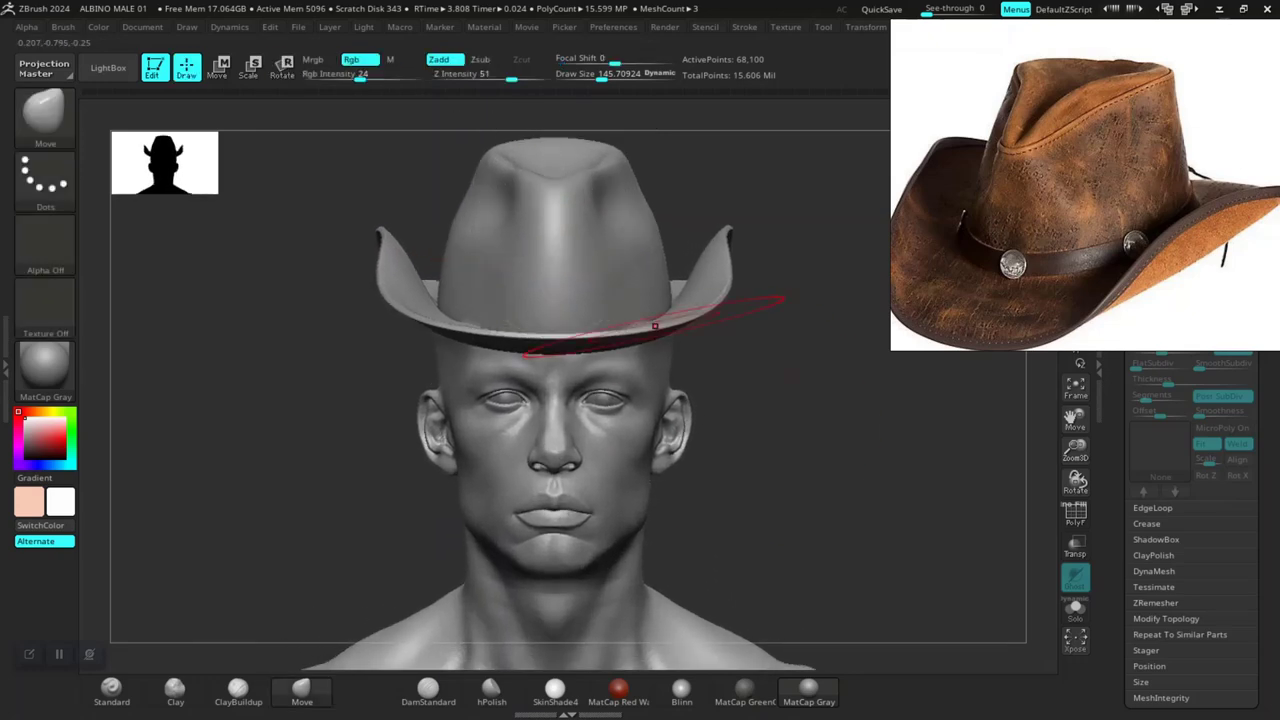
Step: Hide the crown and the inner band polygroup, with polyframe on, to isolate the brim
ctrl+shift+click(575, 276)
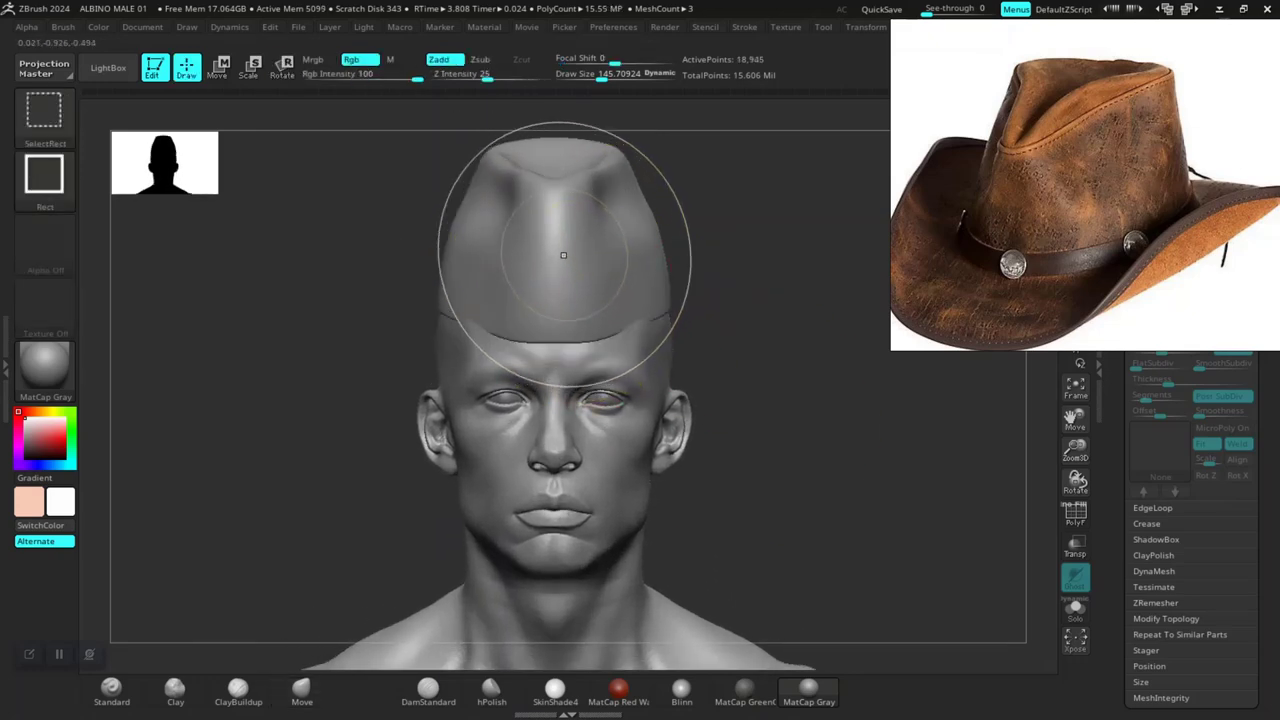
key(ctrl+z)
ctrl+shift+click(561, 243)
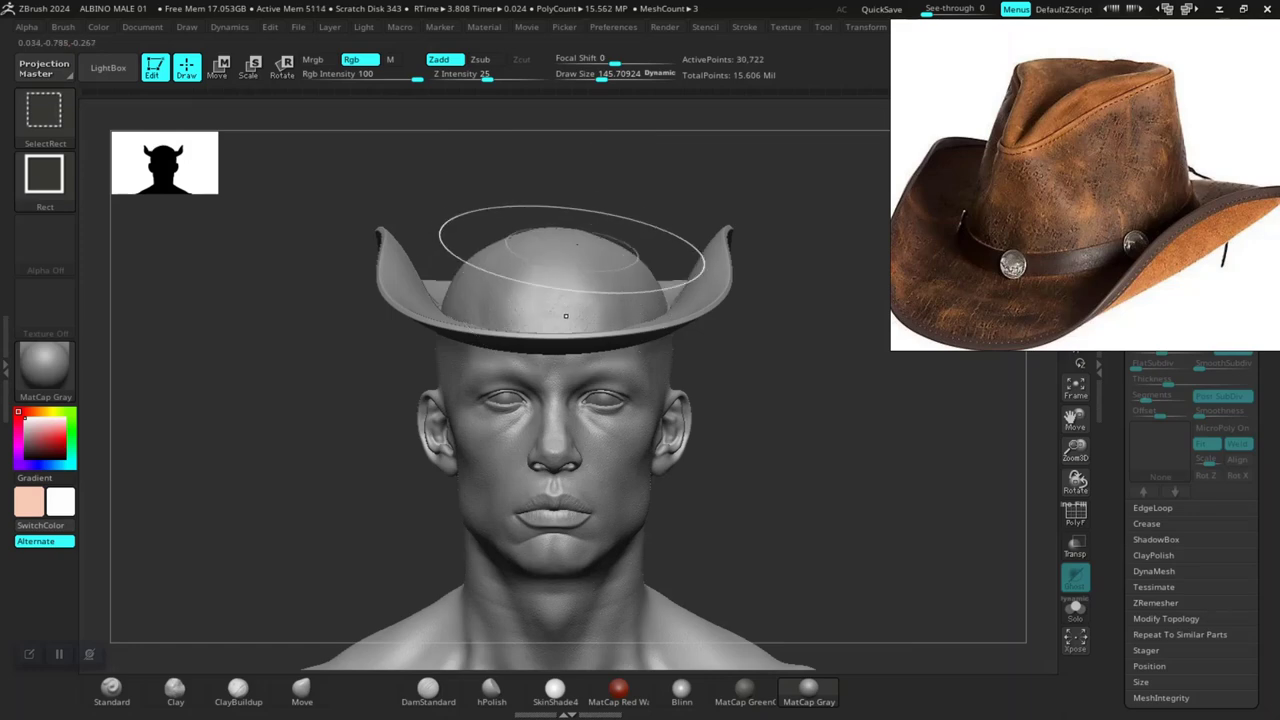
drag(808, 398, 760, 340)
key(shift+f)
scroll(725, 287, up, 3)
key(ctrl+shift)
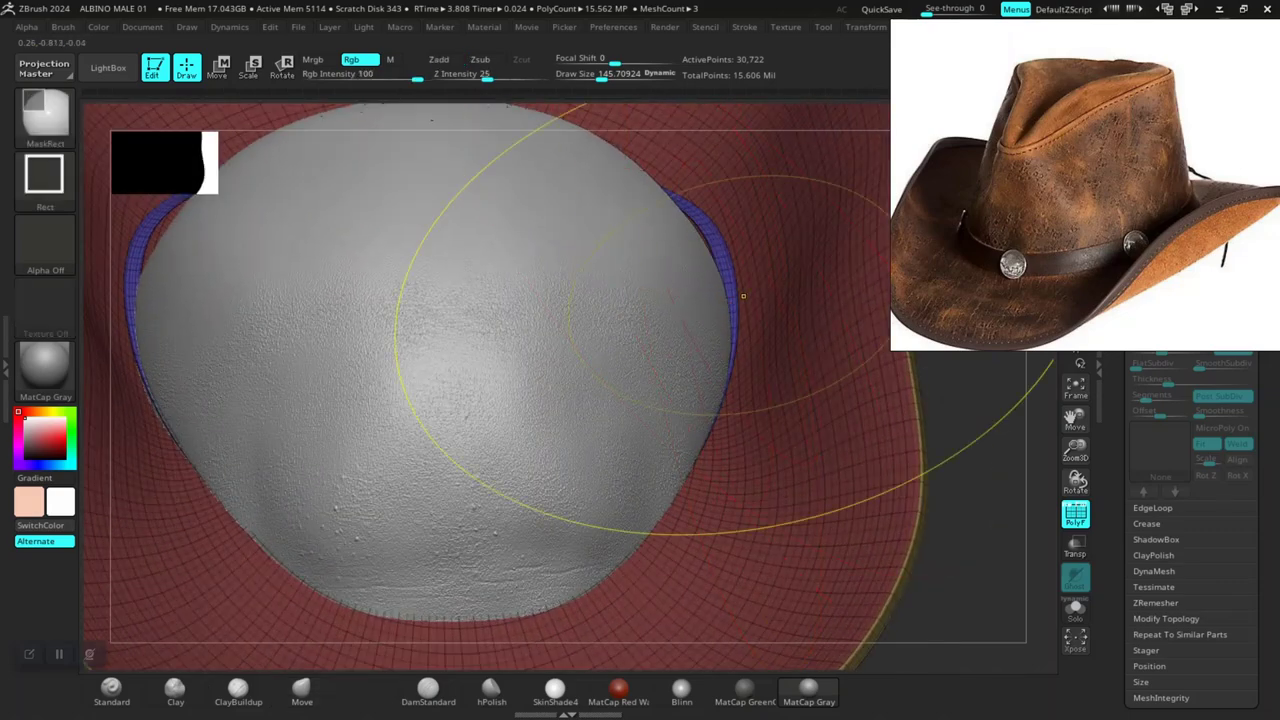
mouse_move(725, 287)
mouse_down()
mouse_move(760, 410)
mouse_move(830, 440)
mouse_up()
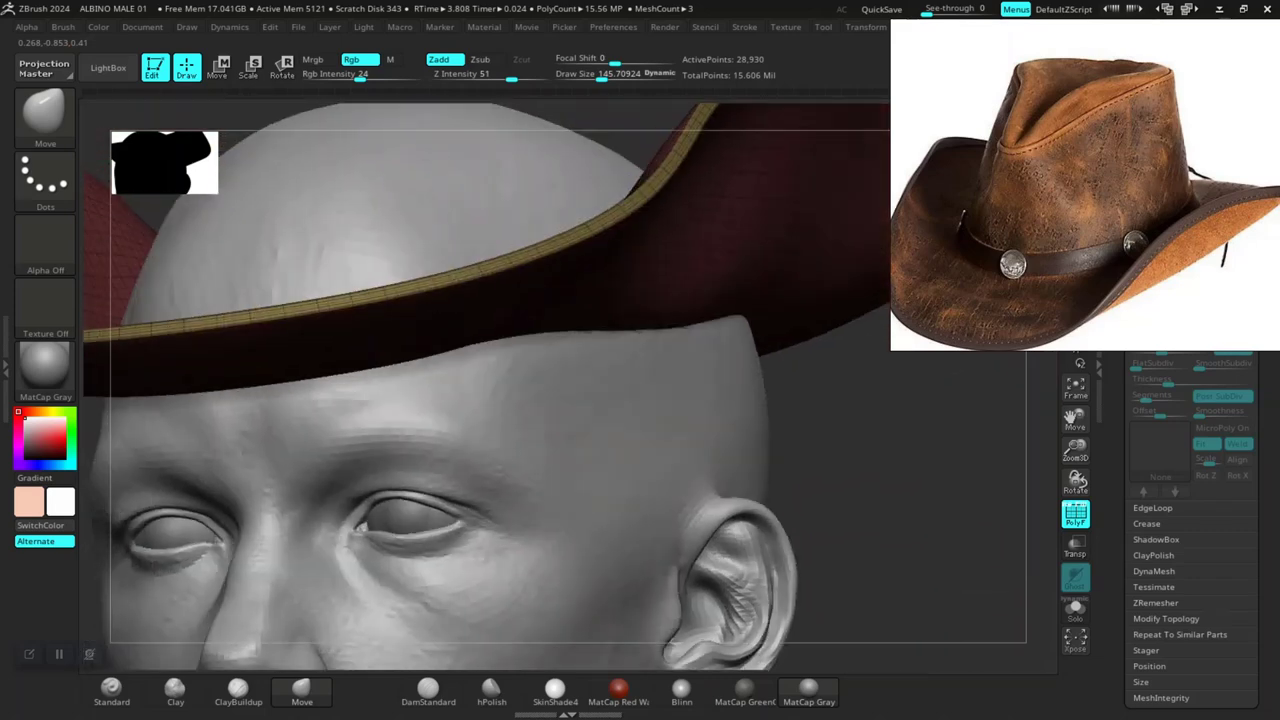
Step: Mask the visible brim, turn off polyframe and show the whole hat again
scroll(830, 440, down, 3)
key(shift+f)
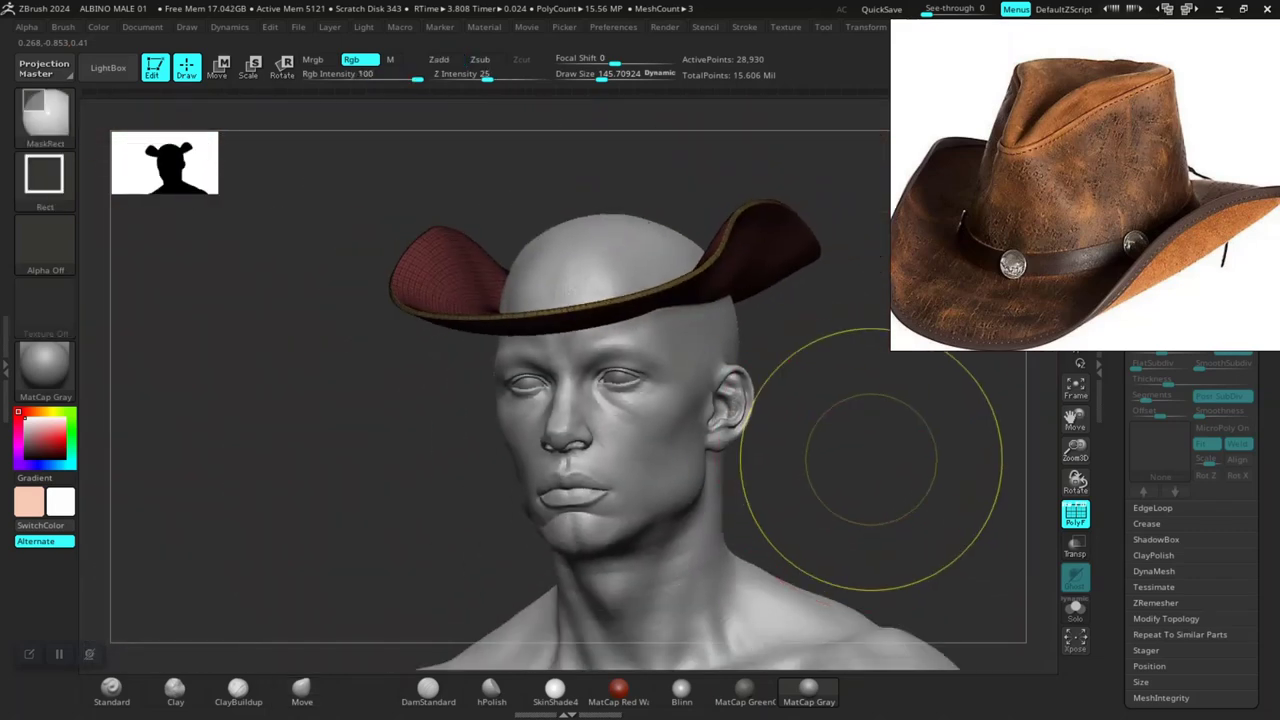
mouse_move(861, 466)
mouse_down()
mouse_move(930, 455)
mouse_move(820, 470)
mouse_up()
ctrl+shift+click(876, 472)
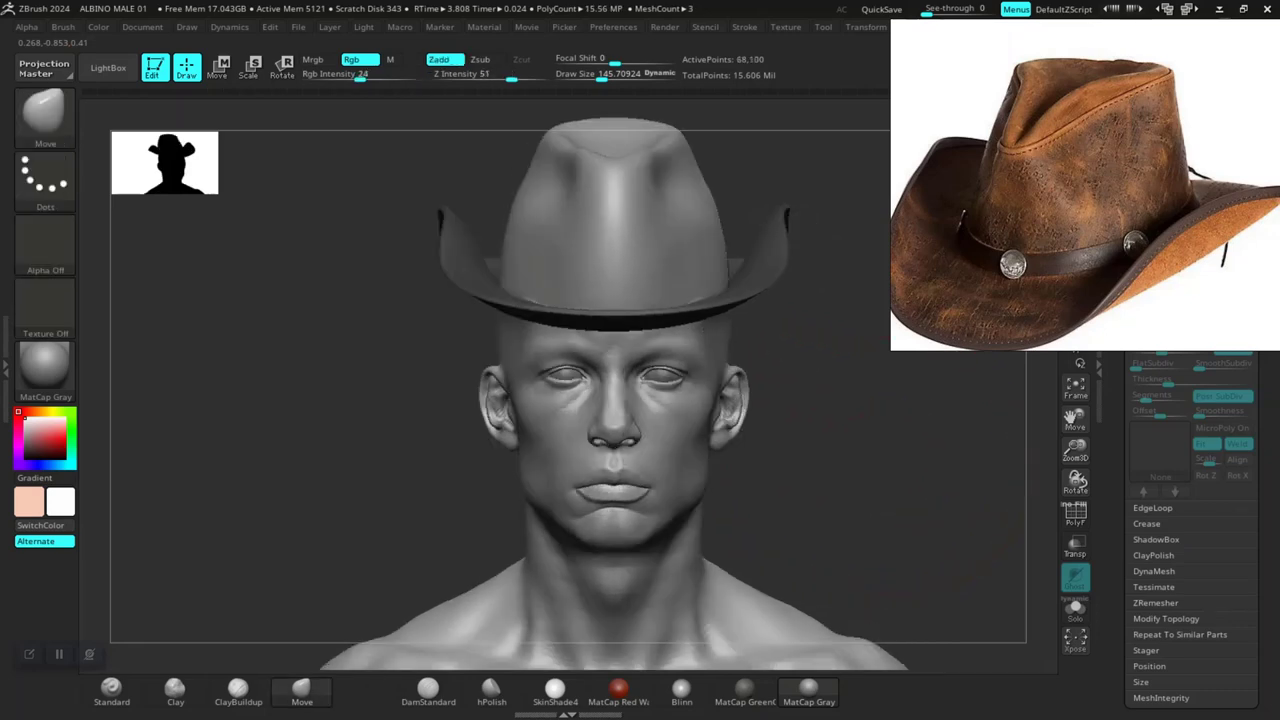
Step: Adjust the unmasked crown's fit on the head using the transform gizmo, and clear the brim's mask
key(r)
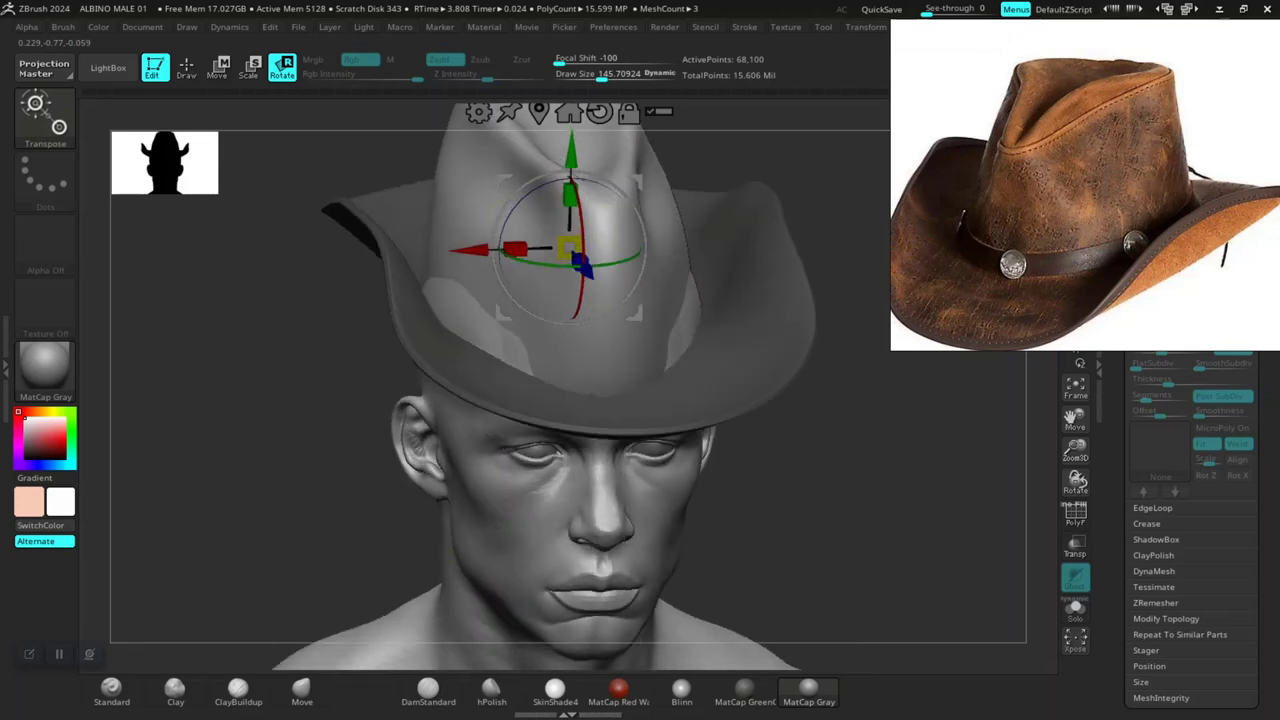
key(q)
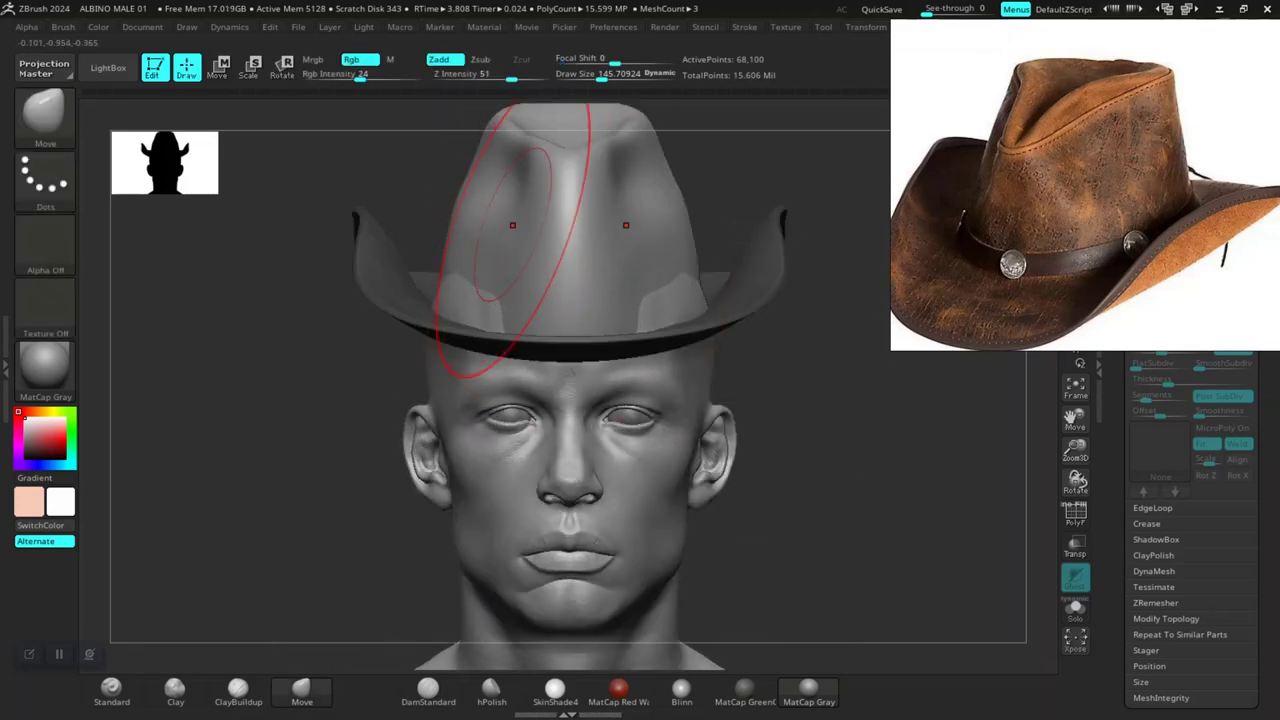
key(f)
drag(780, 380, 748, 414)
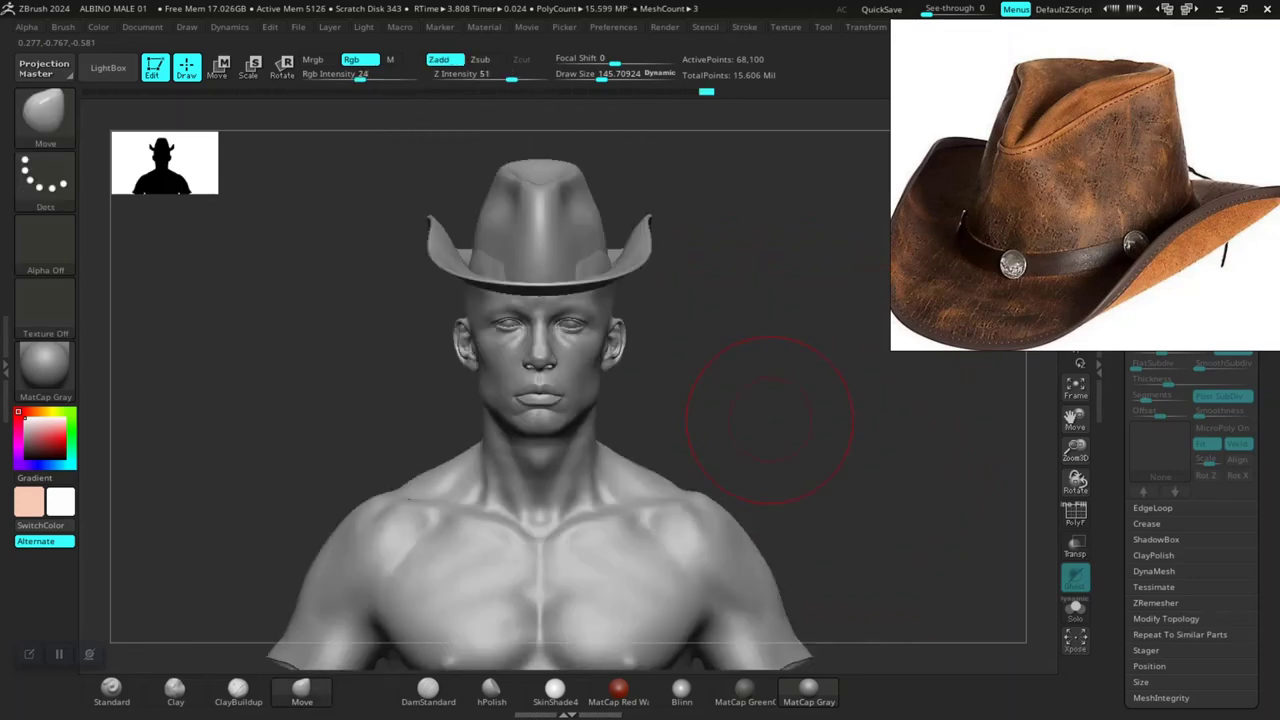
Step: Raise the whole hat slightly on the head with the Move gizmo, fine-tuning its height in side view
key(w)
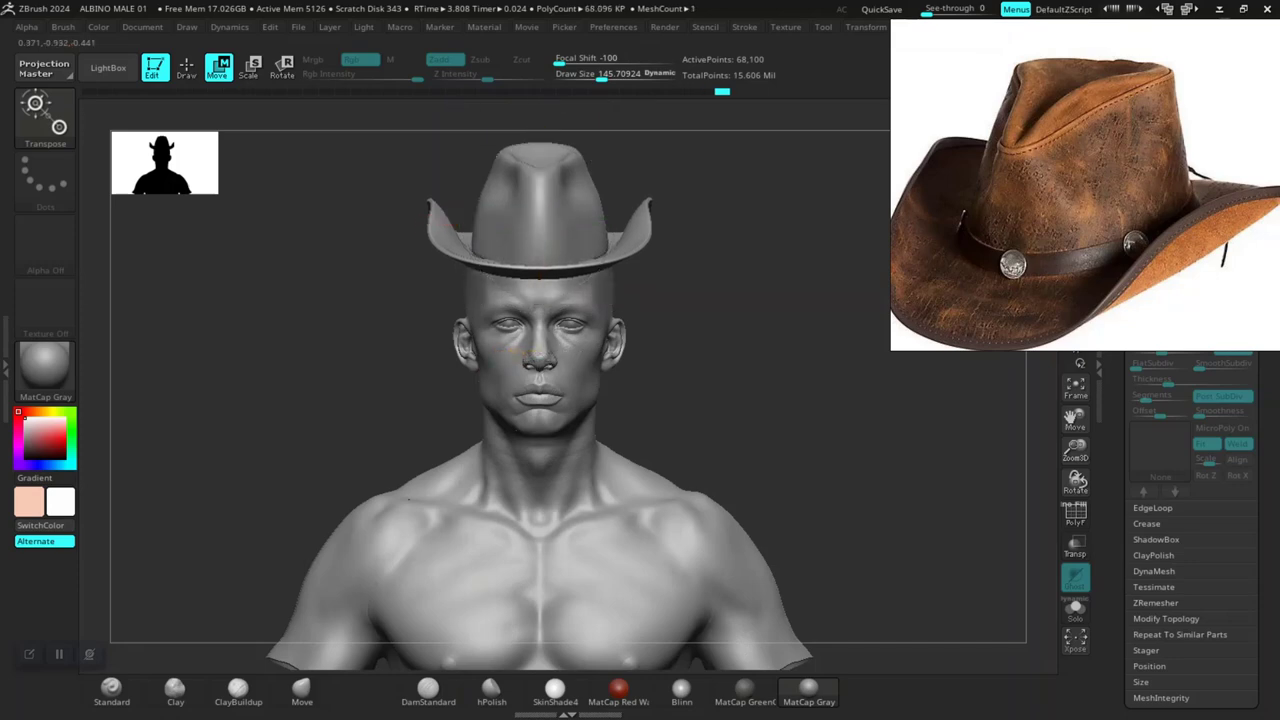
drag(748, 414, 835, 414)
scroll(540, 300, up, 5)
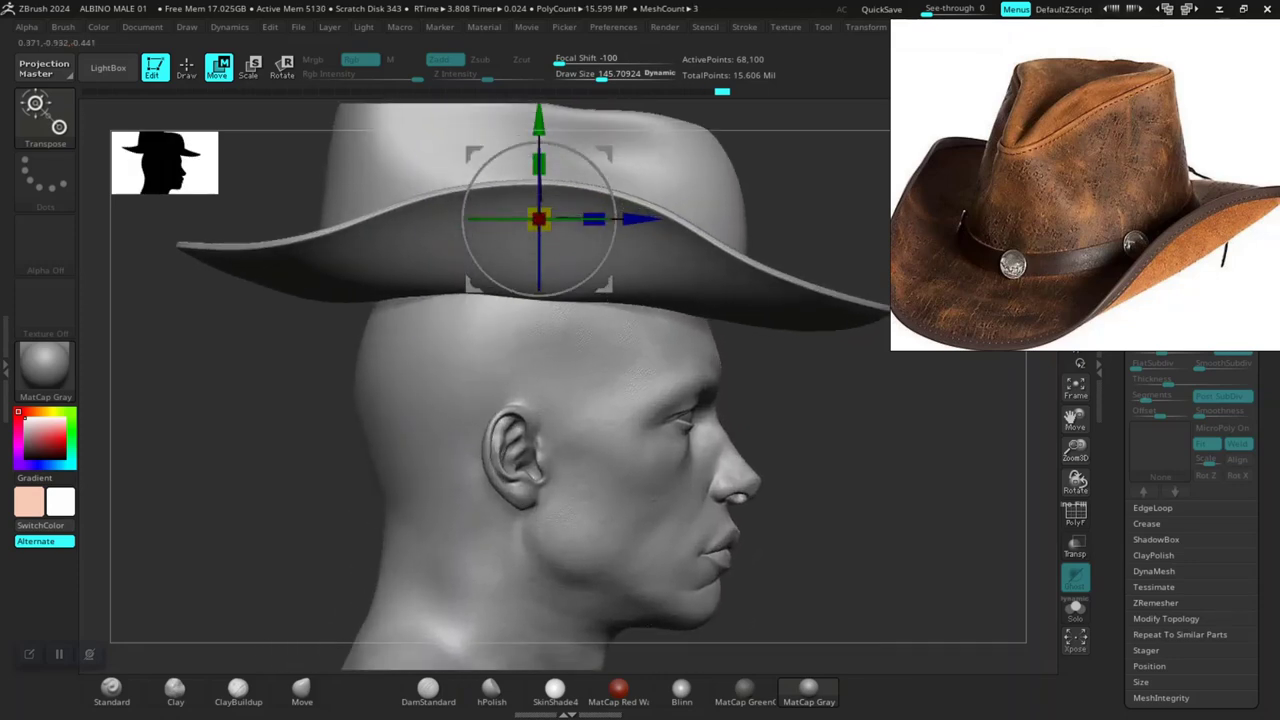
drag(547, 168, 550, 152)
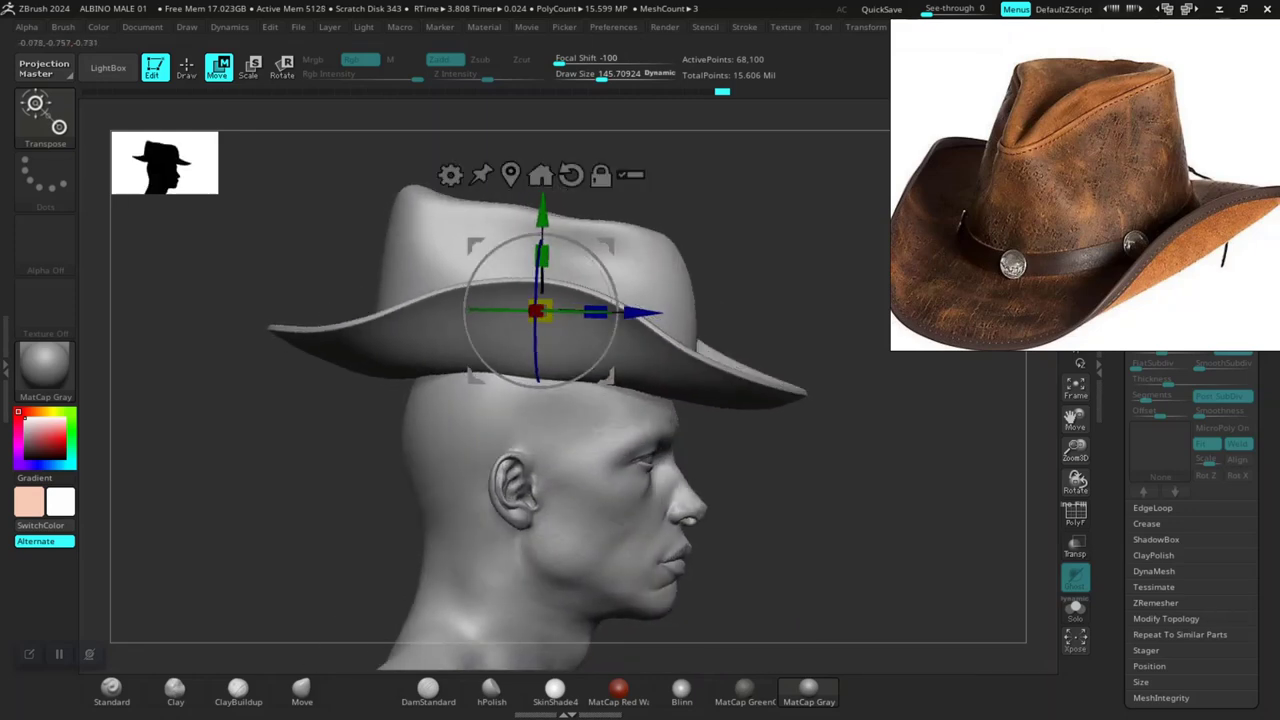
key(q)
Step: Pull the brim's sides slightly inward near the front with the Move brush, enlarging the draw size to about 229
drag(800, 428, 510, 400)
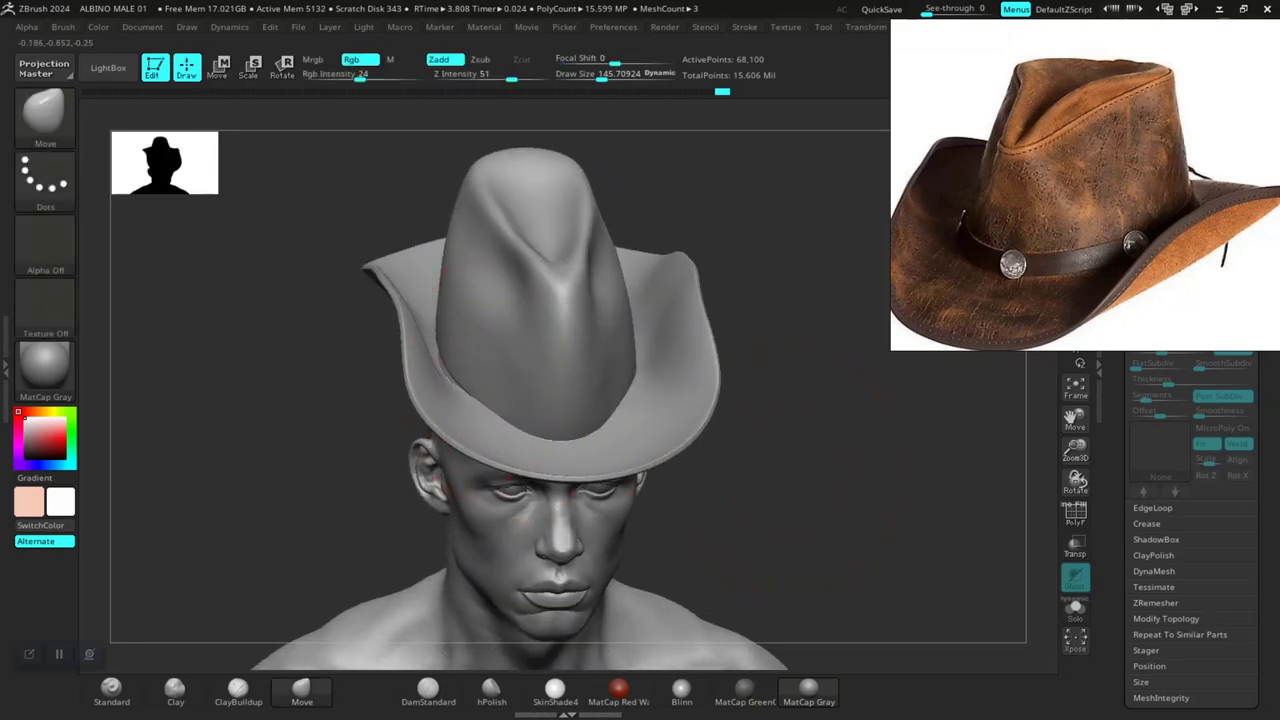
mouse_move(762, 457)
mouse_down()
mouse_move(835, 535)
mouse_move(750, 400)
mouse_up()
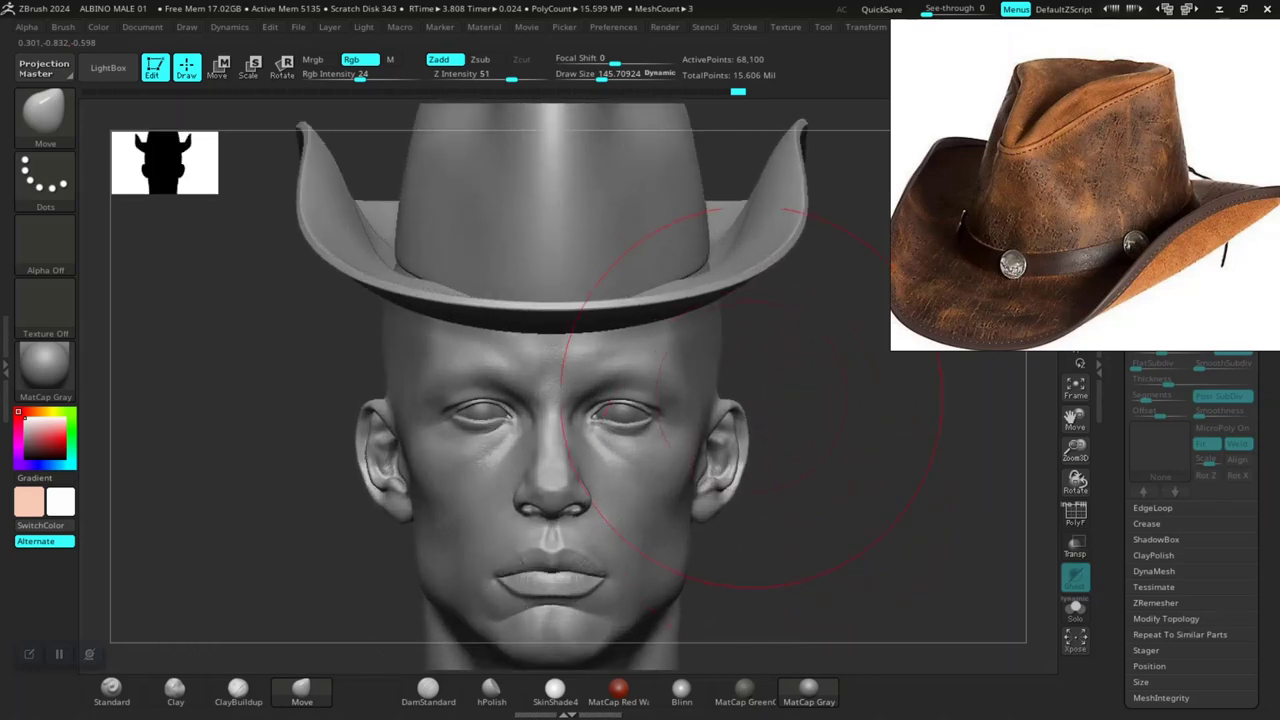
mouse_move(750, 285)
alt+mouse_down()
mouse_move(663, 270)
mouse_move(543, 286)
mouse_move(672, 333)
alt+mouse_up()
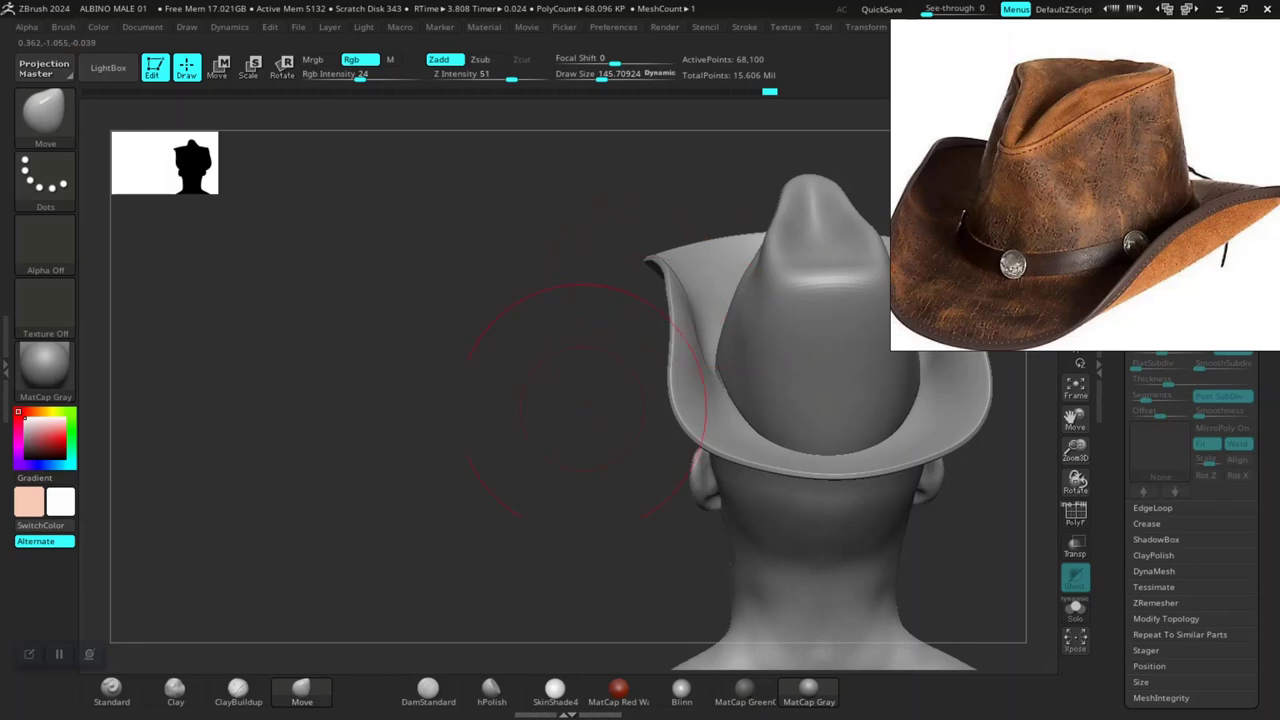
mouse_move(585, 400)
mouse_down()
mouse_move(745, 480)
mouse_move(793, 443)
mouse_move(457, 522)
mouse_move(840, 432)
mouse_move(775, 487)
mouse_up()
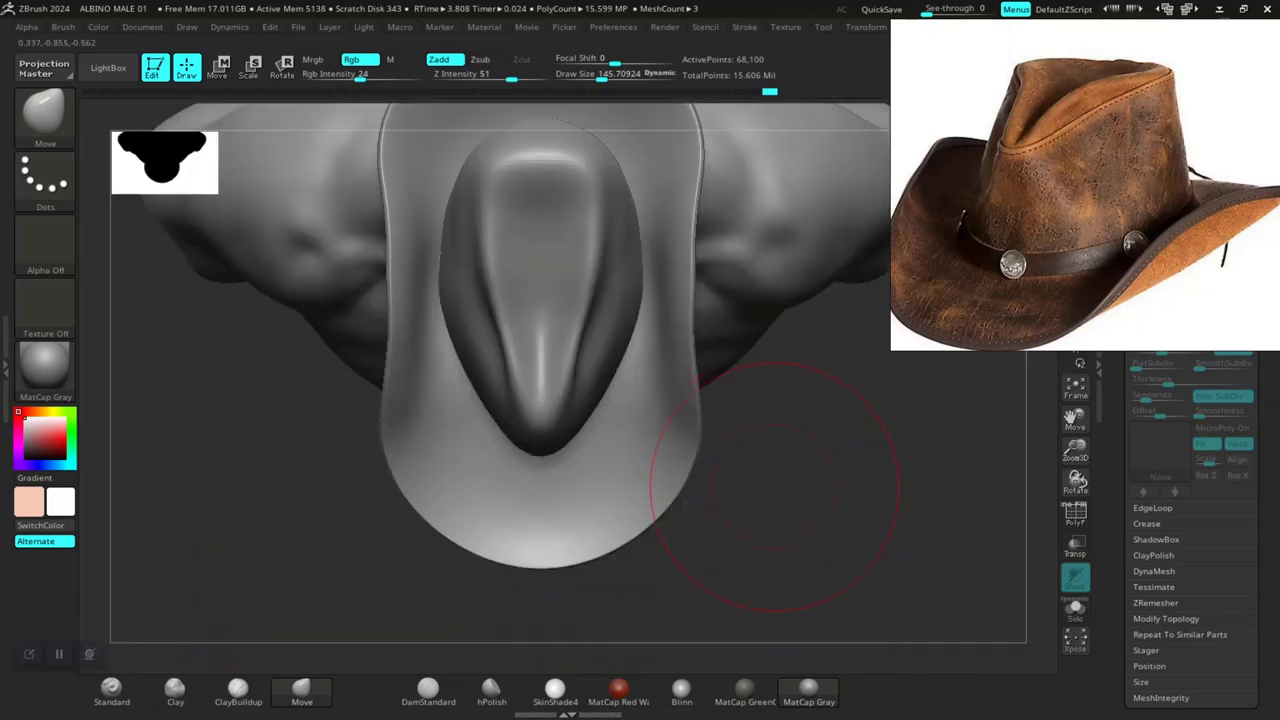
key(space)
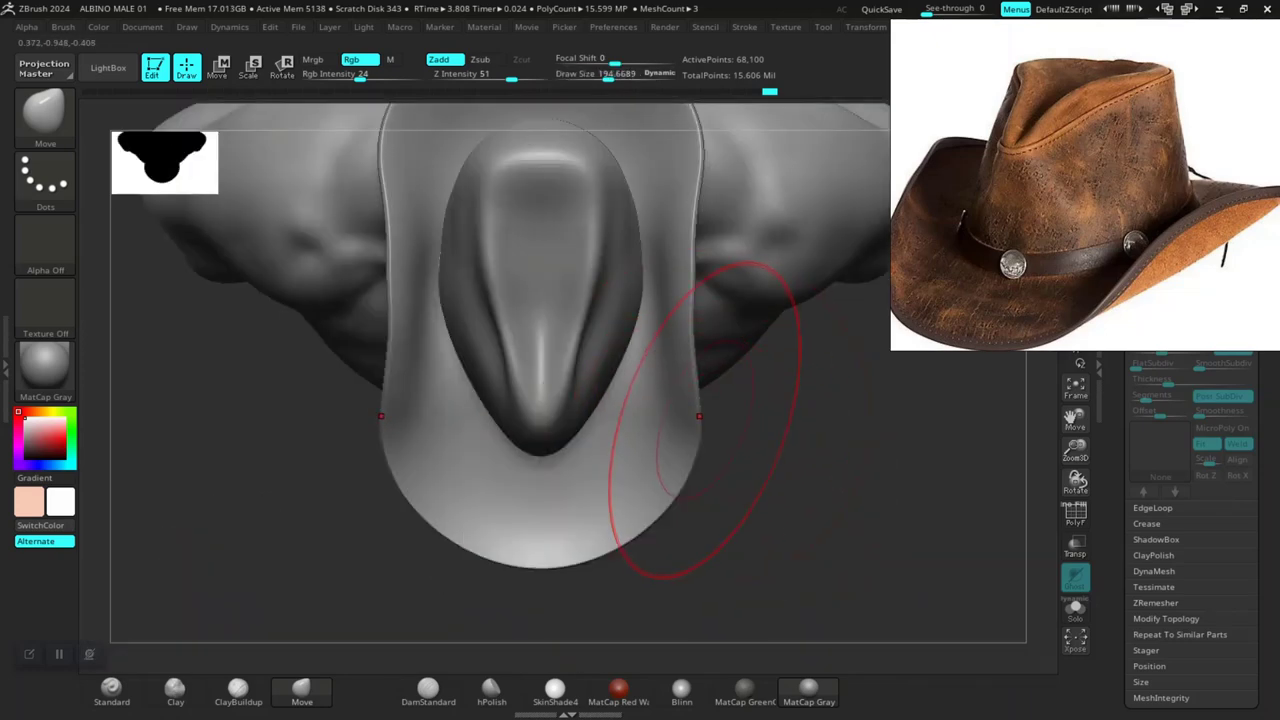
key(space)
mouse_move(707, 413)
mouse_down()
mouse_move(730, 414)
mouse_move(695, 405)
mouse_up()
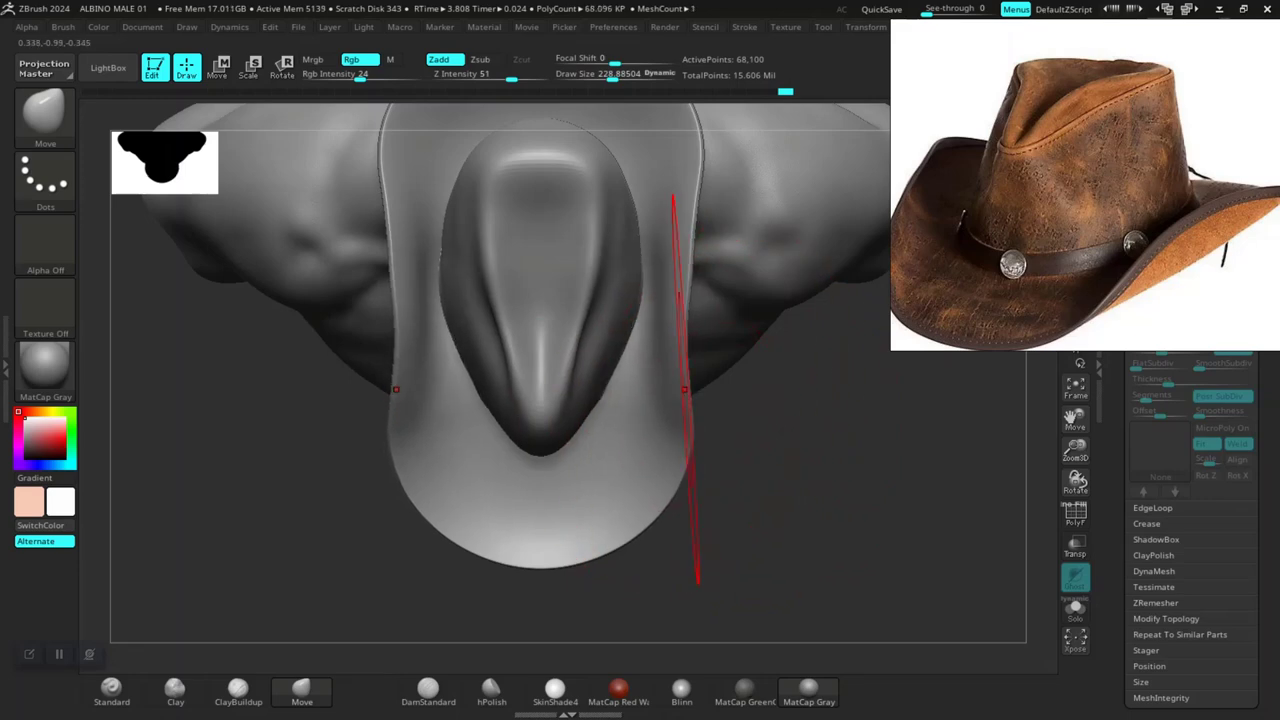
Step: Lower the top of the crown in front view with the Move brush at a draw size of about 222
key(f)
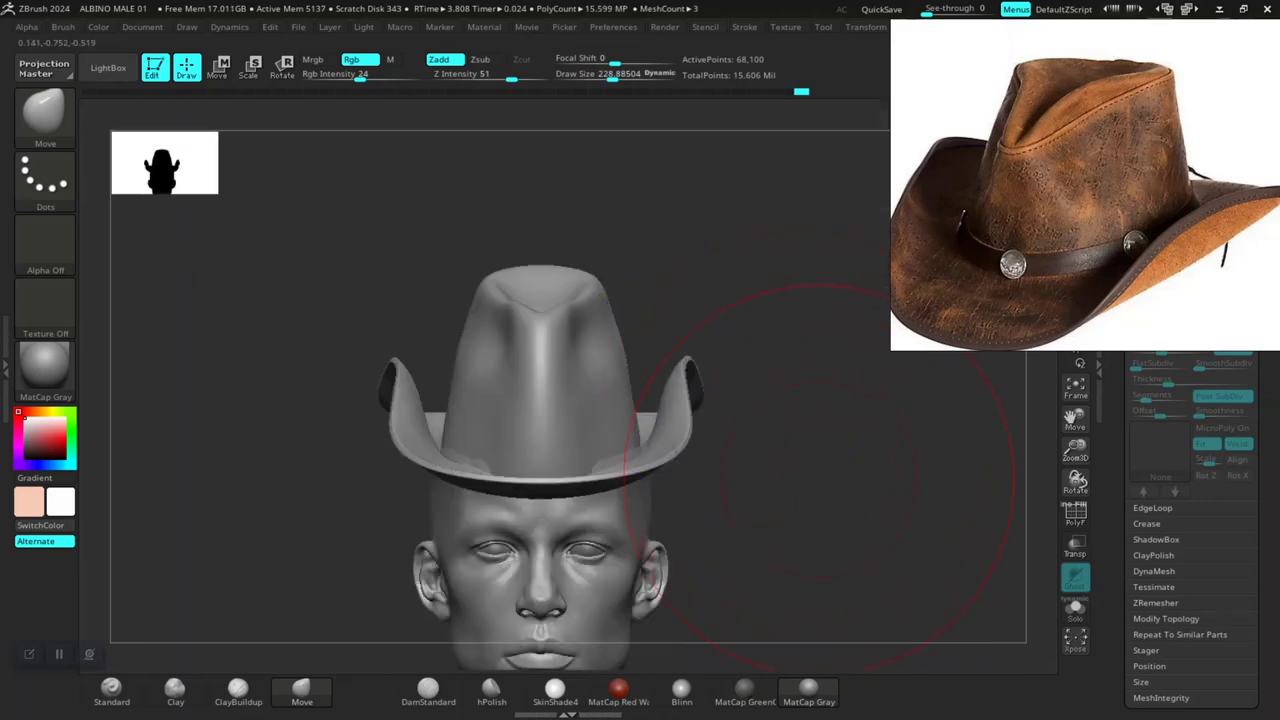
mouse_move(825, 485)
alt+mouse_down()
mouse_move(800, 440)
mouse_move(760, 410)
alt+mouse_up()
key(ctrl)
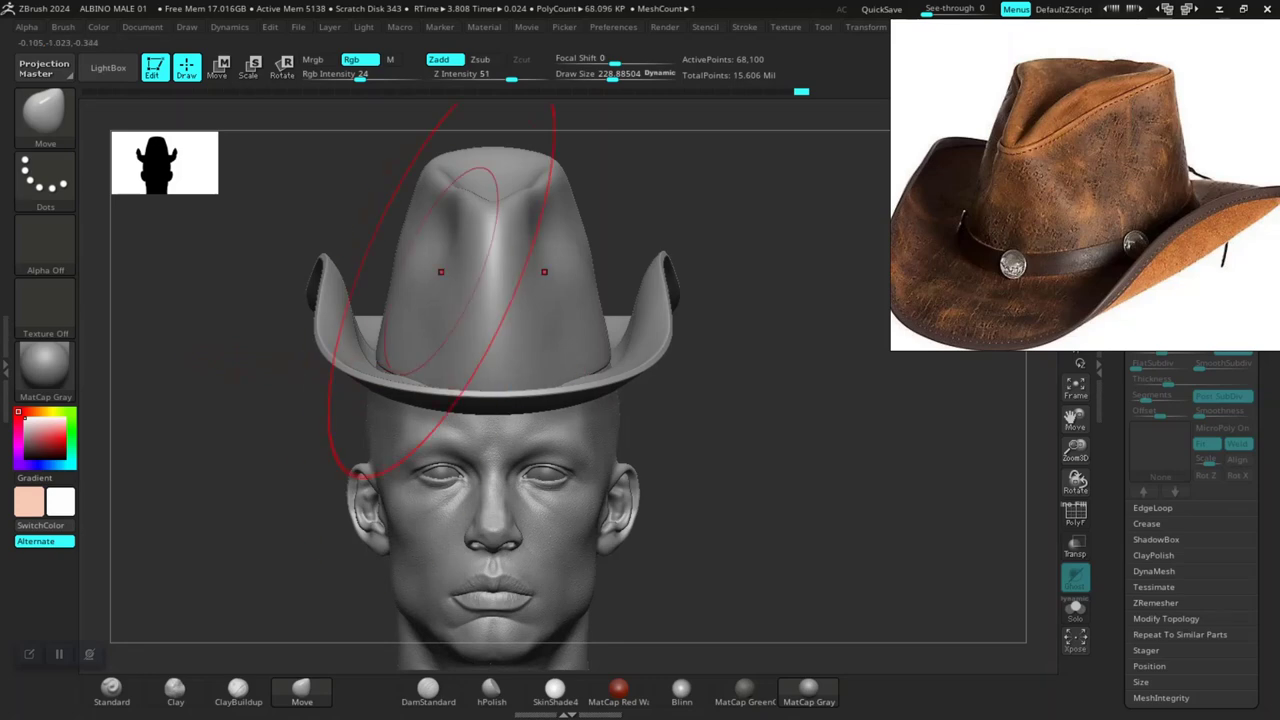
alt+drag(829, 257, 600, 343)
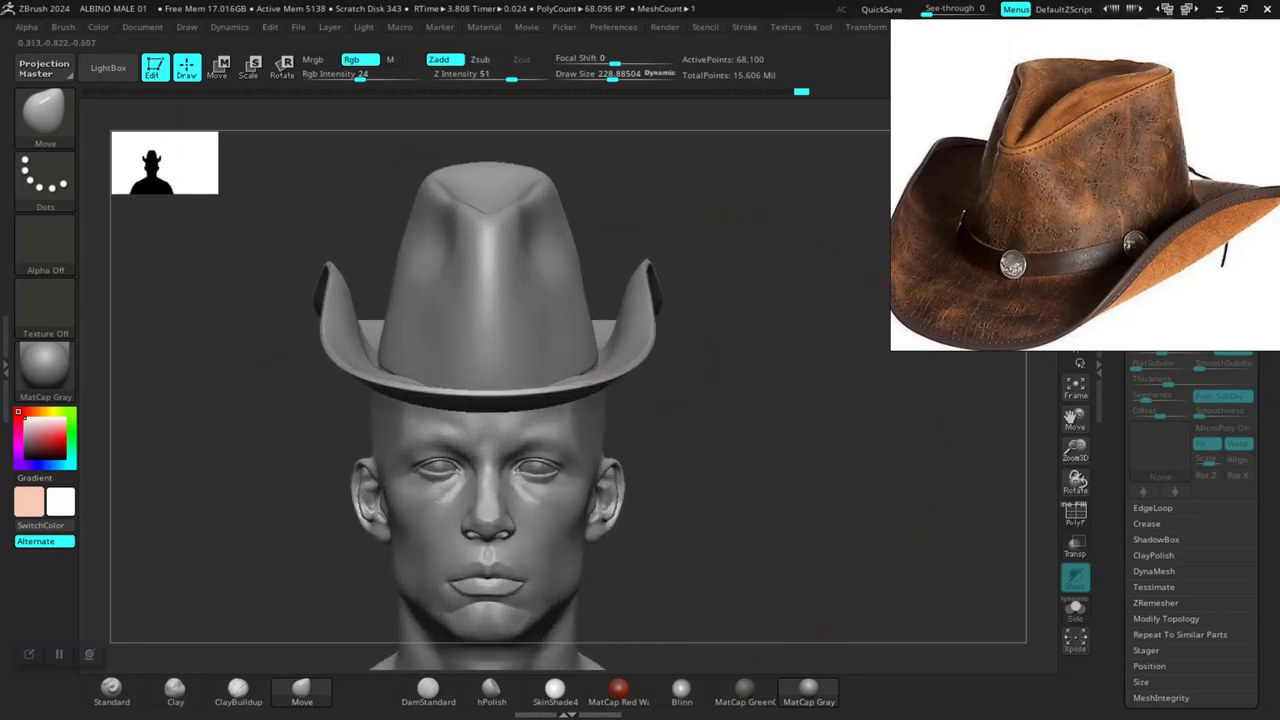
right_drag(543, 229, 490, 272)
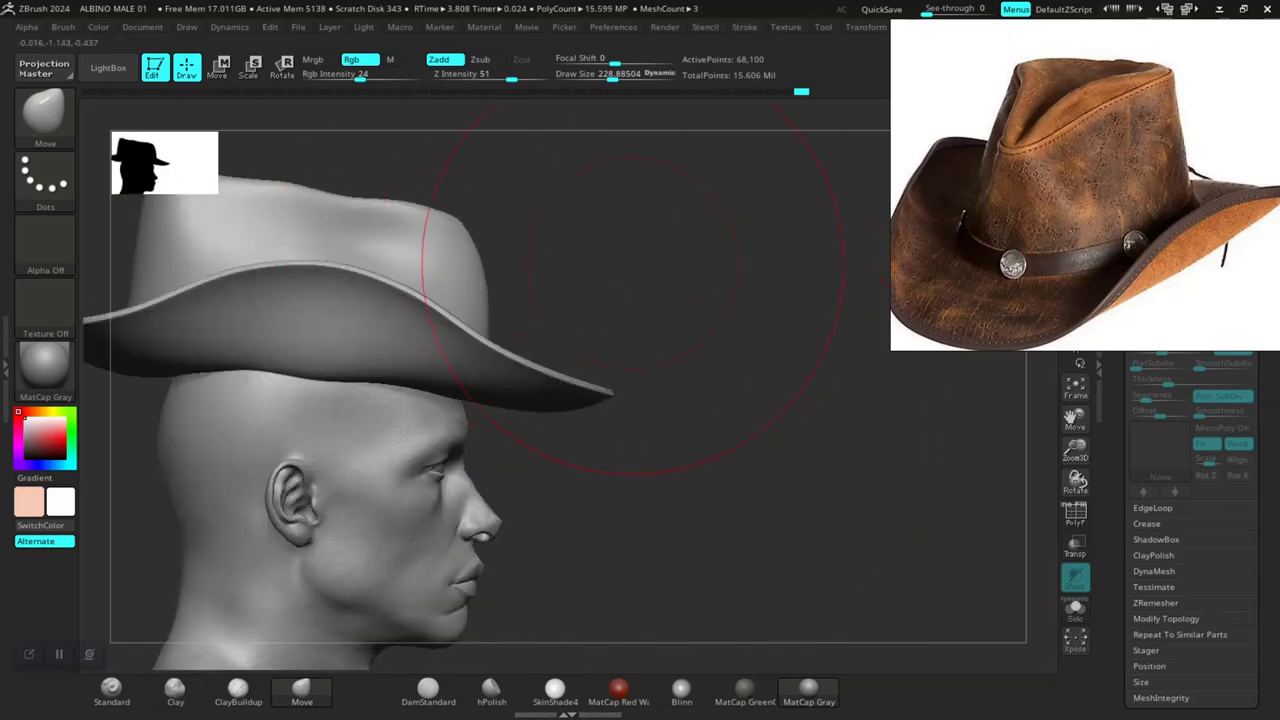
right_drag(632, 270, 488, 238)
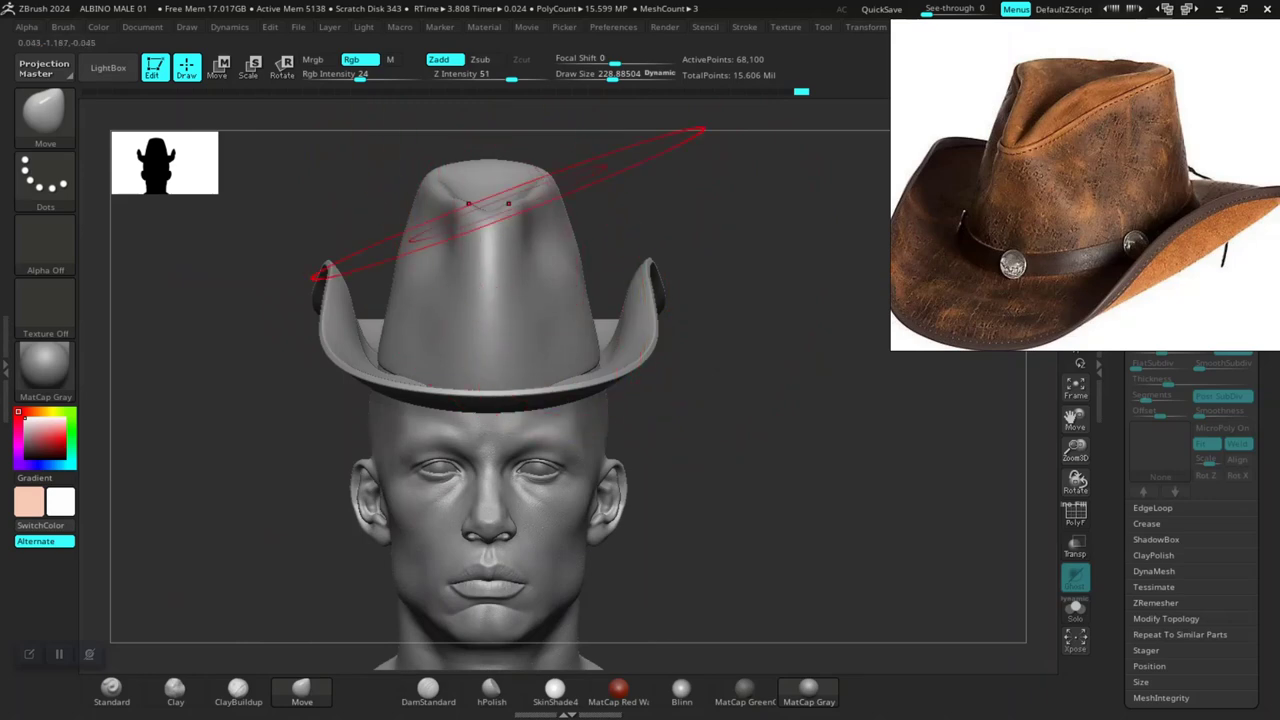
right_drag(670, 365, 640, 420)
right_drag(660, 295, 500, 230)
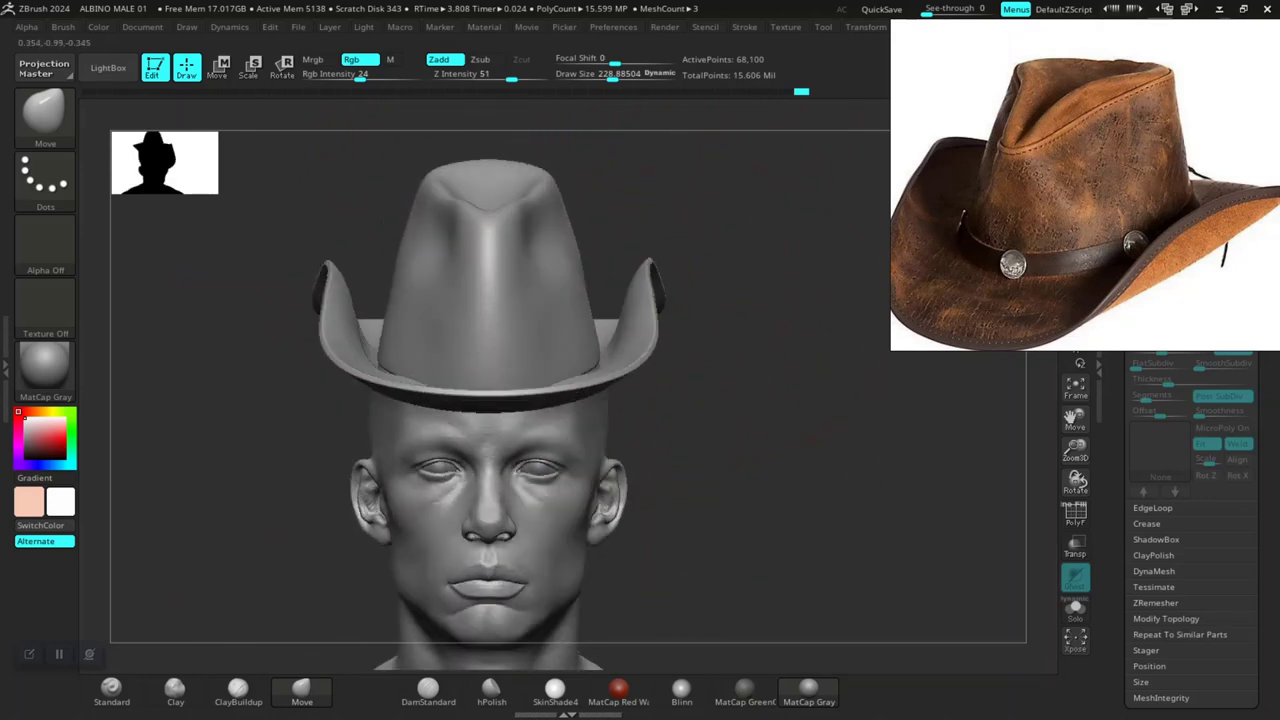
key(space)
drag(530, 225, 515, 225)
drag(488, 174, 488, 236)
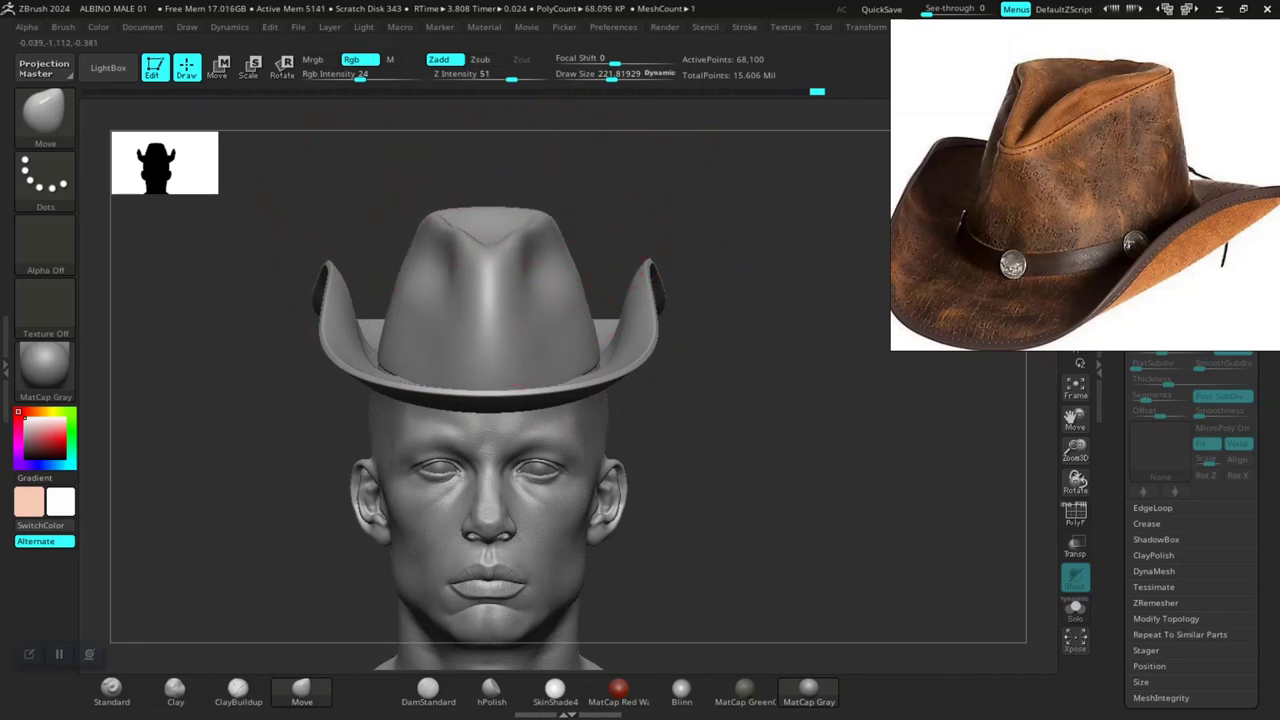
Step: Reshape the rear top of the crown with the Move brush, reducing the draw size in stages to about 86
drag(614, 271, 760, 470)
drag(635, 328, 700, 330)
key(space)
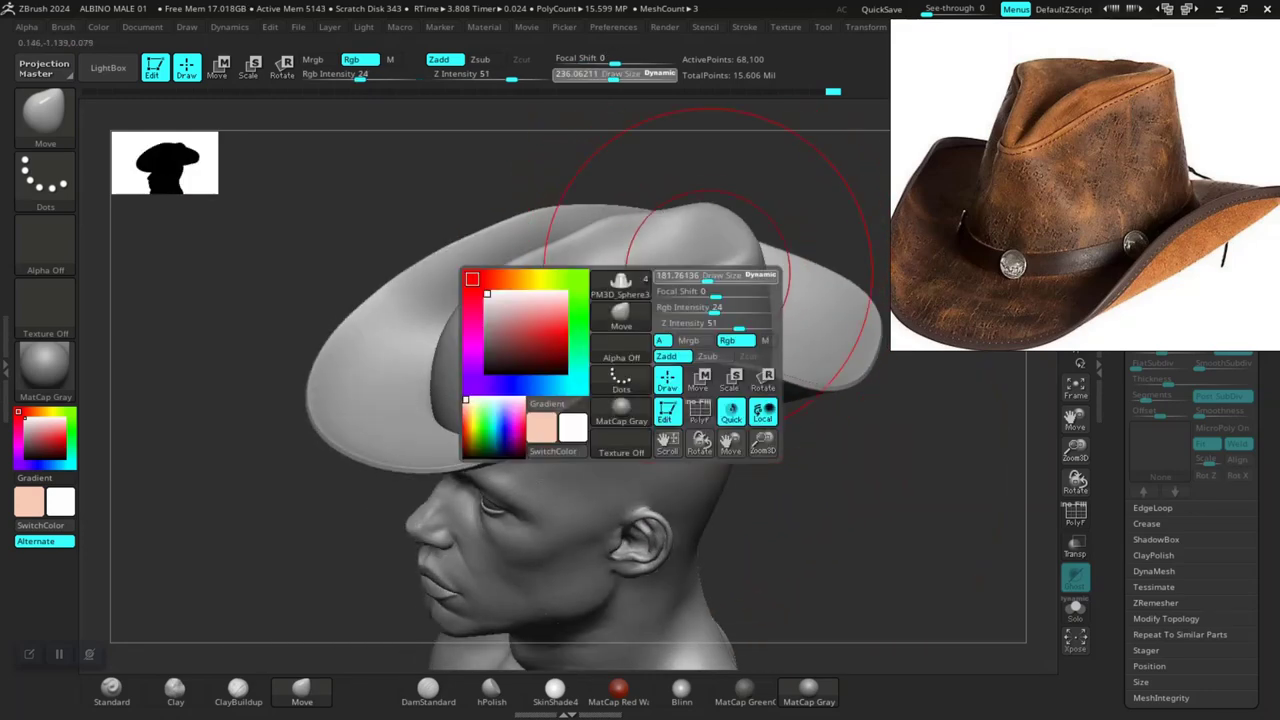
mouse_move(705, 272)
mouse_down()
mouse_move(671, 243)
mouse_move(669, 217)
mouse_move(708, 269)
mouse_up()
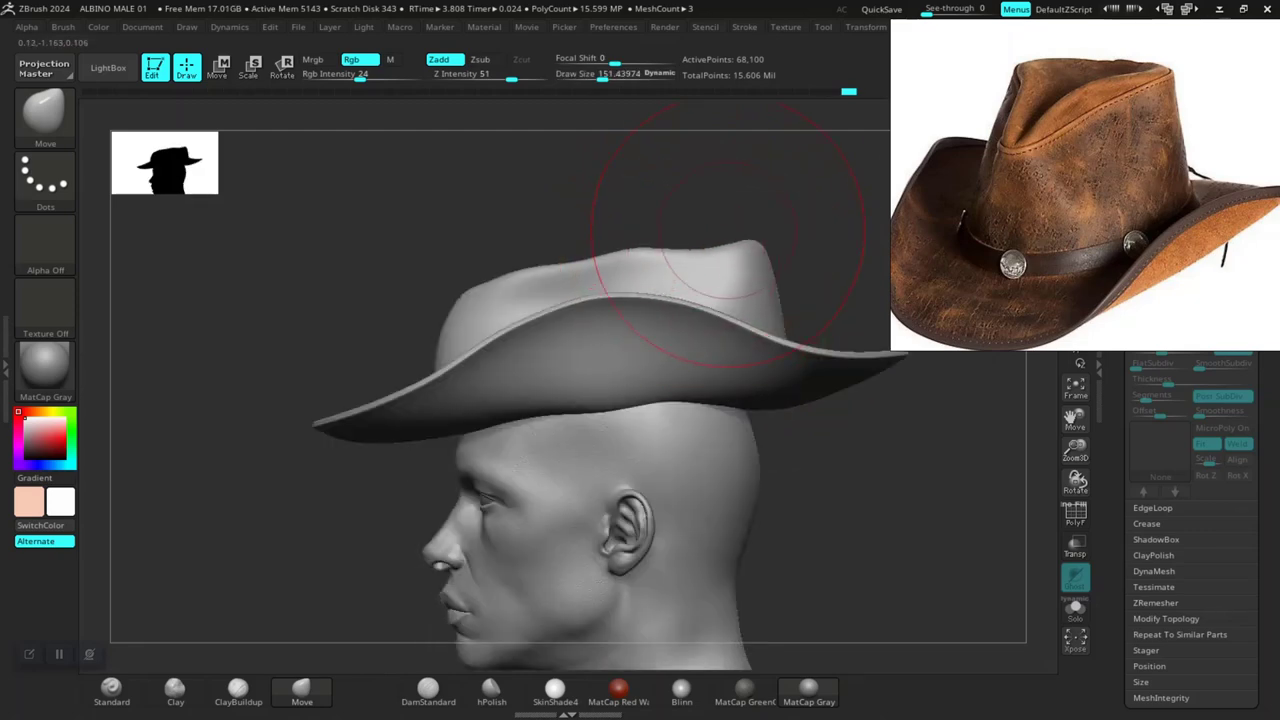
ctrl+right_drag(687, 220, 680, 370)
key(space)
drag(680, 372, 680, 372)
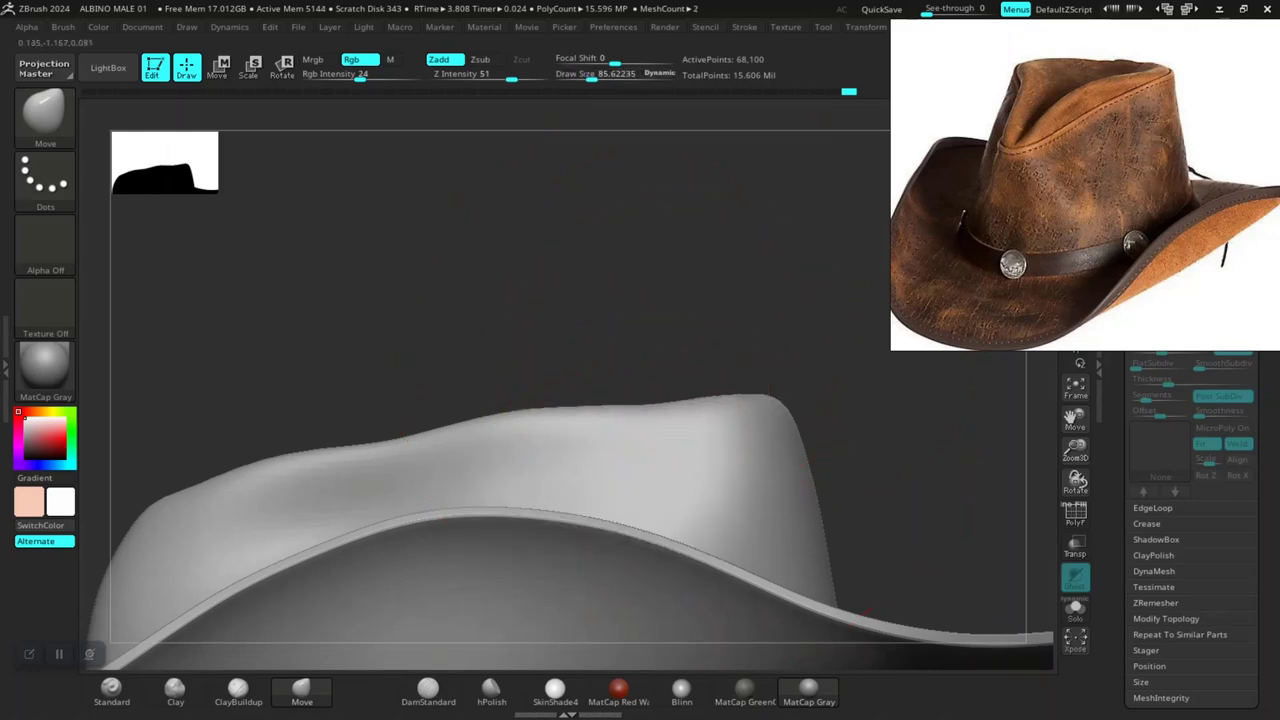
right_drag(600, 330, 718, 457)
Step: Save the project as ALBINO MALE 01, overwriting the existing file
key(ctrl)
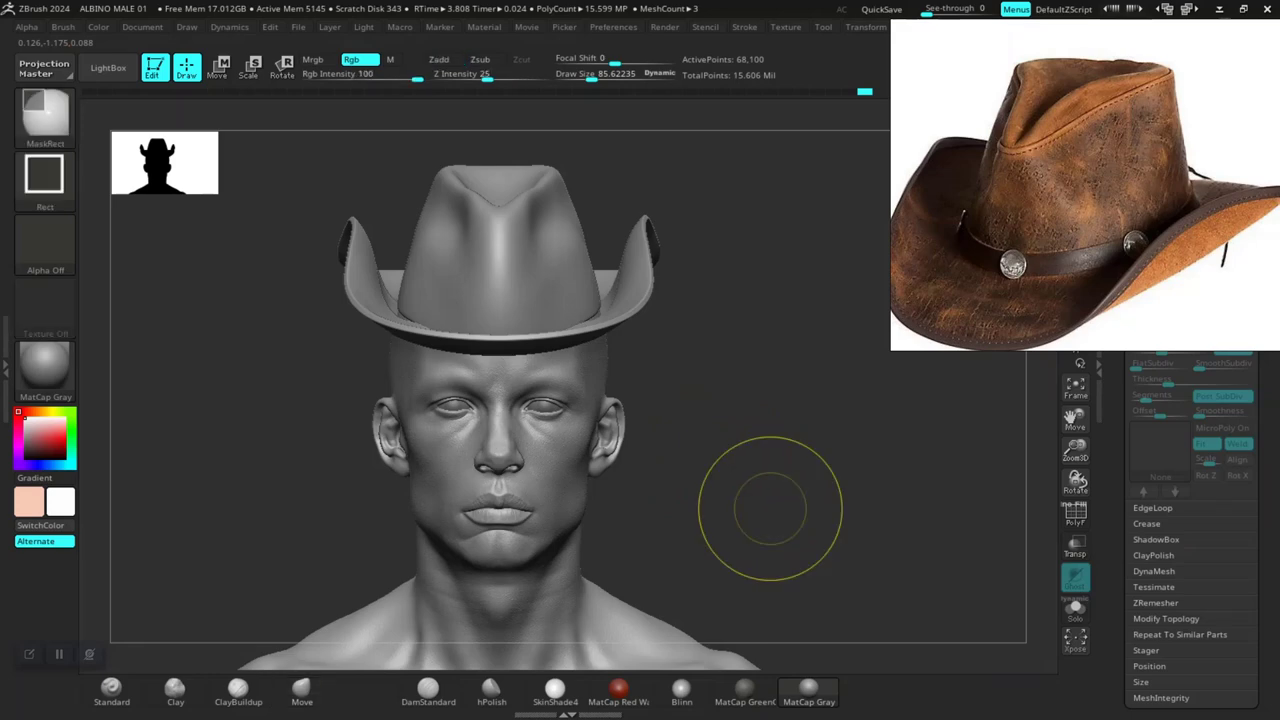
key(ctrl+s)
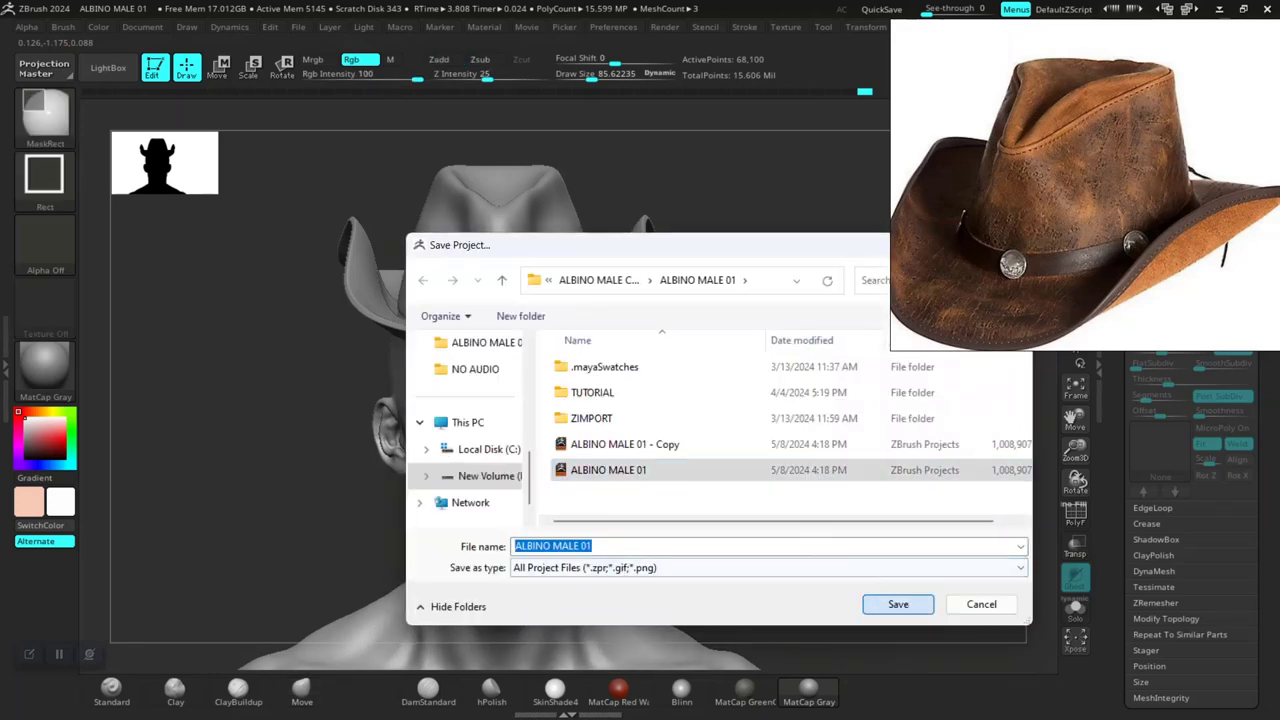
key(Return)
key(Return)
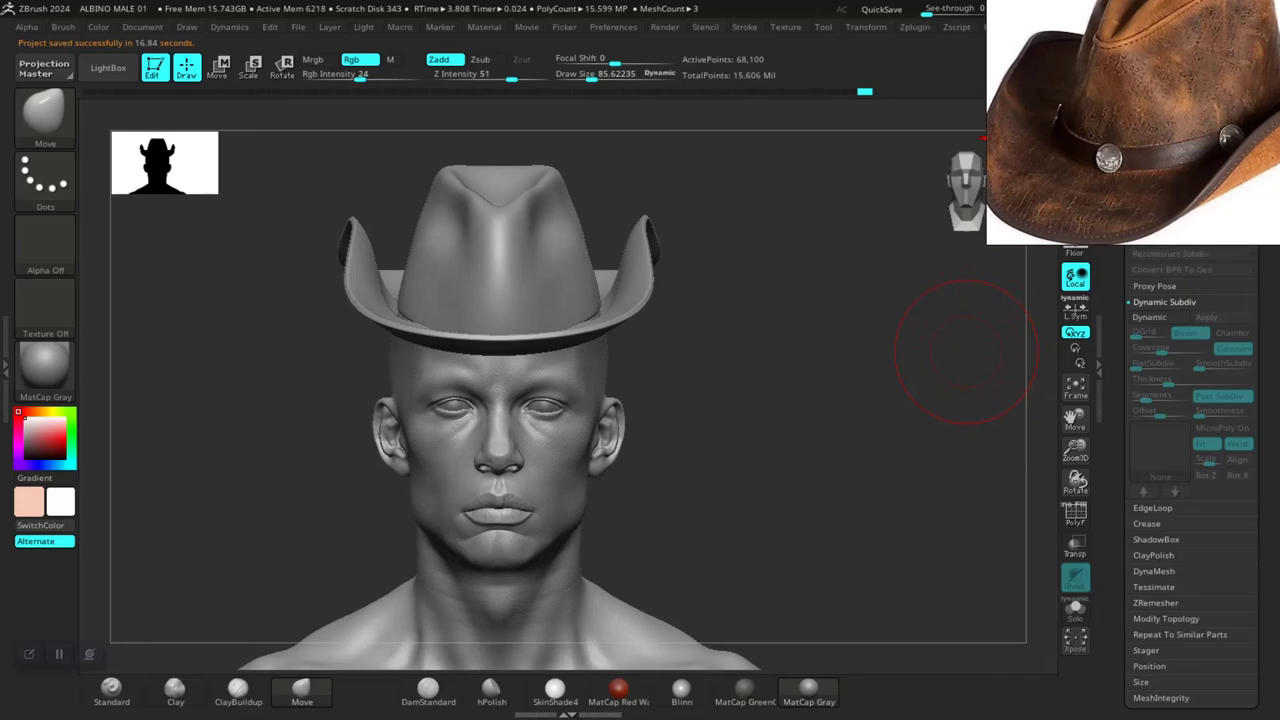
Step: Switch the display material to Blinn and check the hat from the front and above
mouse_move(943, 343)
mouse_down()
mouse_move(650, 470)
mouse_move(695, 645)
mouse_up()
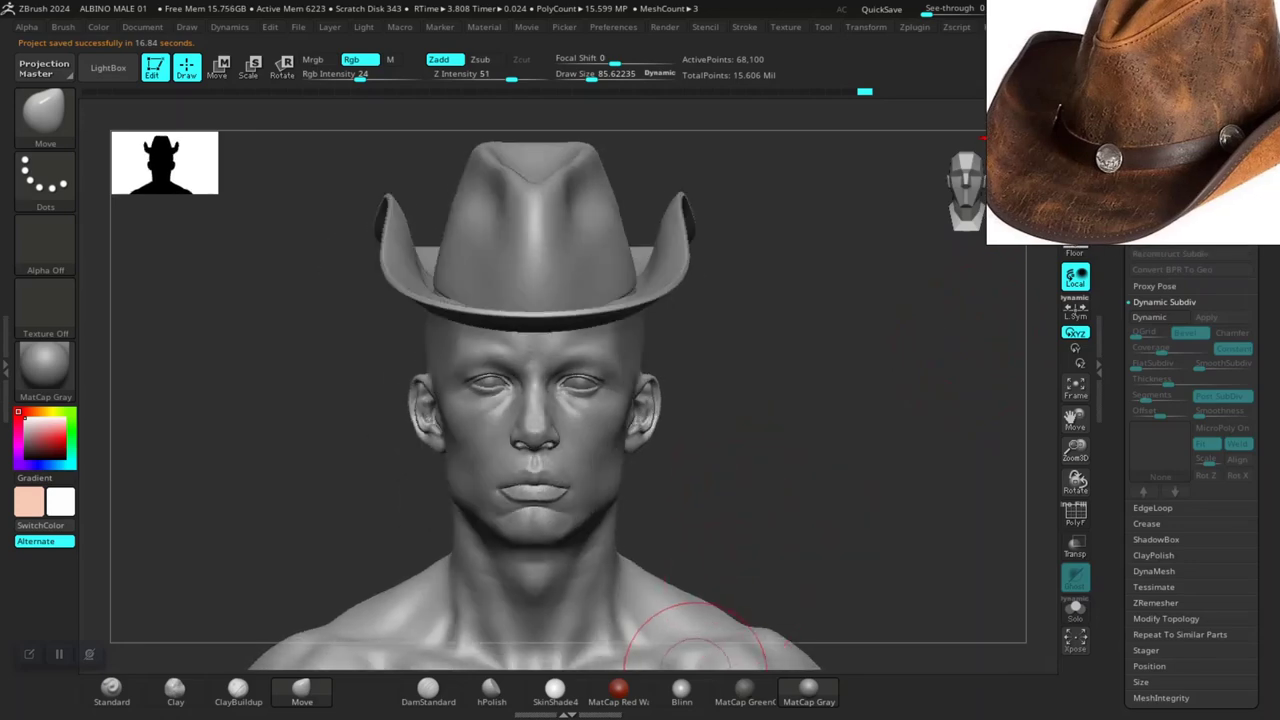
mouse_move(612, 470)
mouse_down()
mouse_move(611, 501)
mouse_move(805, 515)
mouse_move(805, 550)
mouse_up()
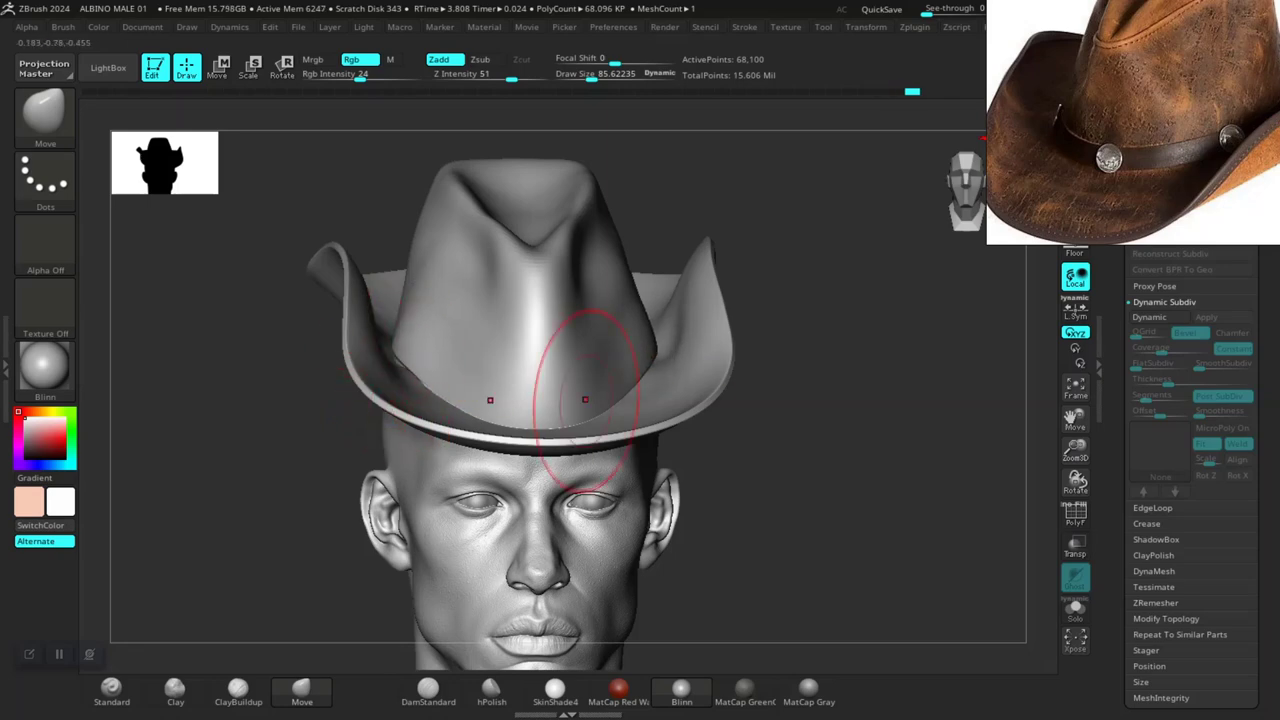
drag(550, 470, 808, 477)
Step: Hide the brim's polygroups, mask the crown and show the whole hat again
key(ctrl)
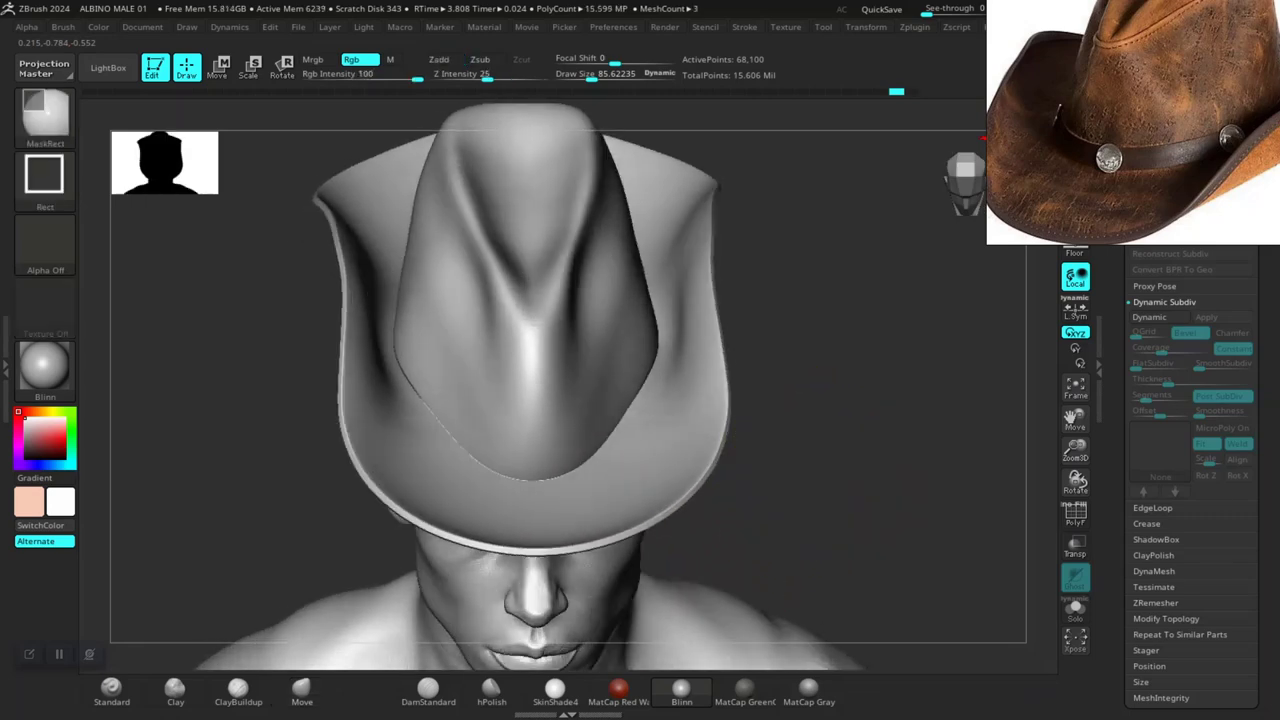
ctrl+shift+click(655, 460)
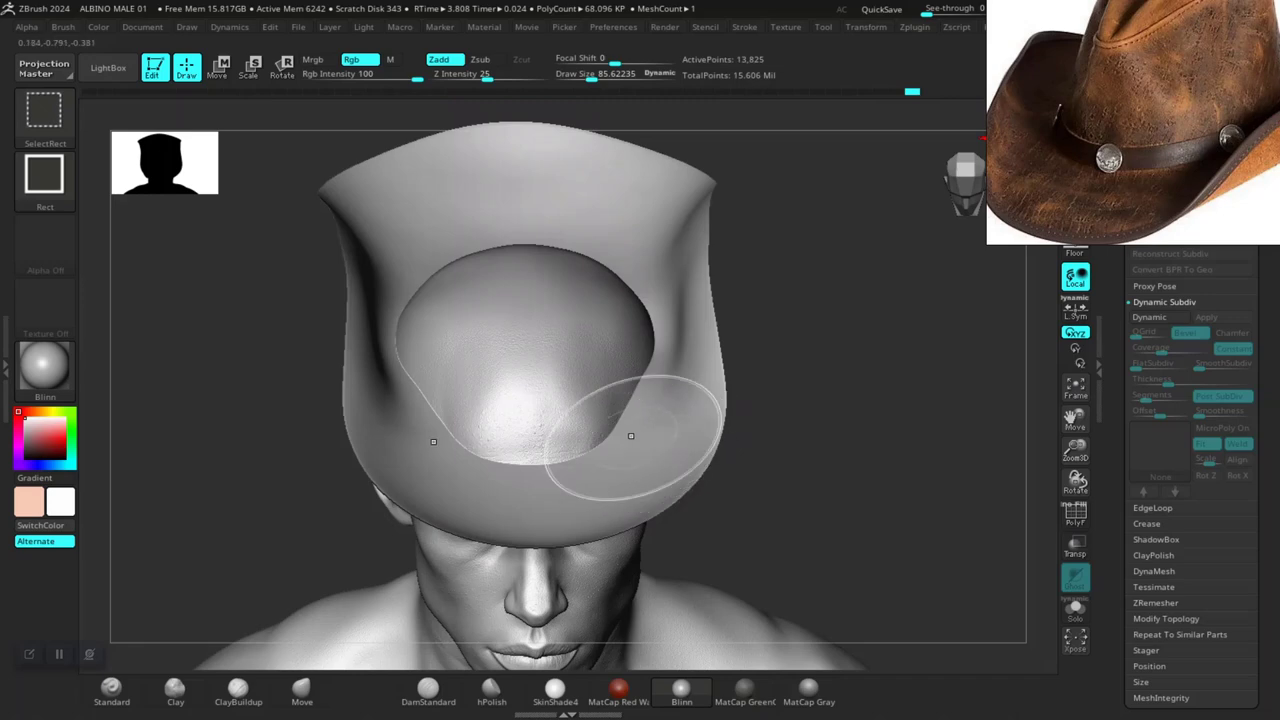
ctrl+shift+click(655, 440)
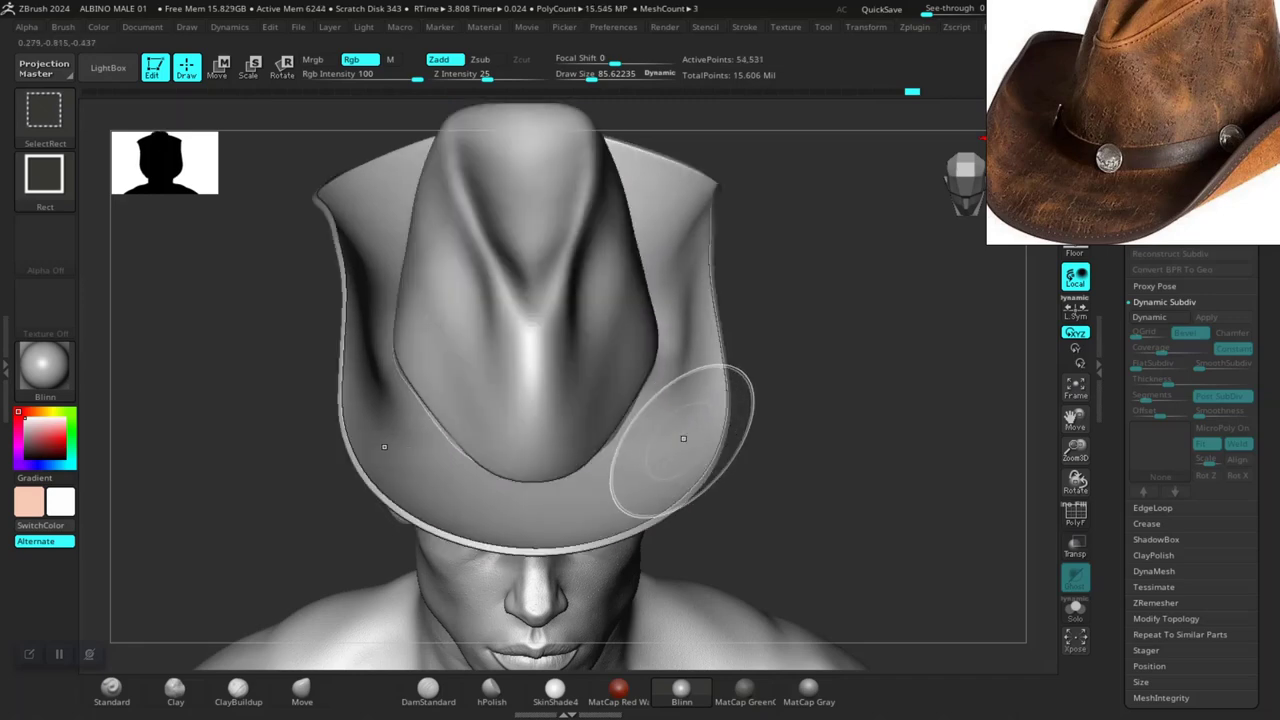
ctrl+shift+click(690, 443)
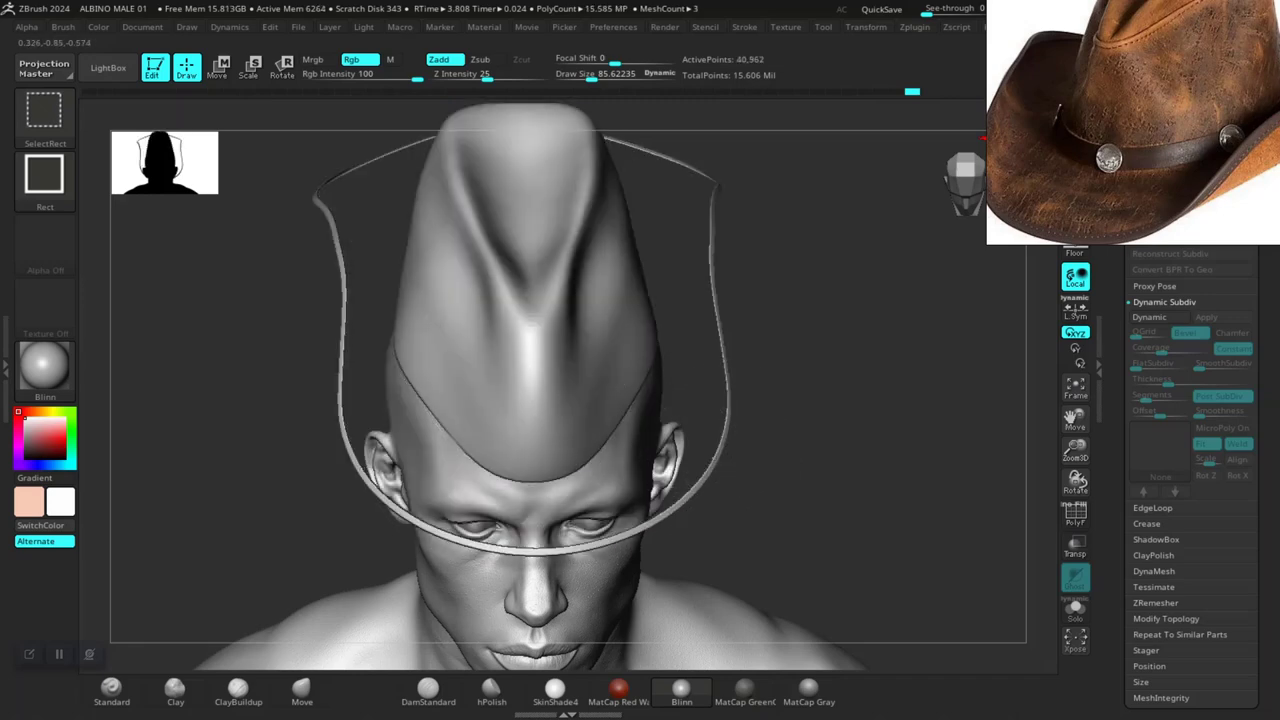
ctrl+shift+click(811, 355)
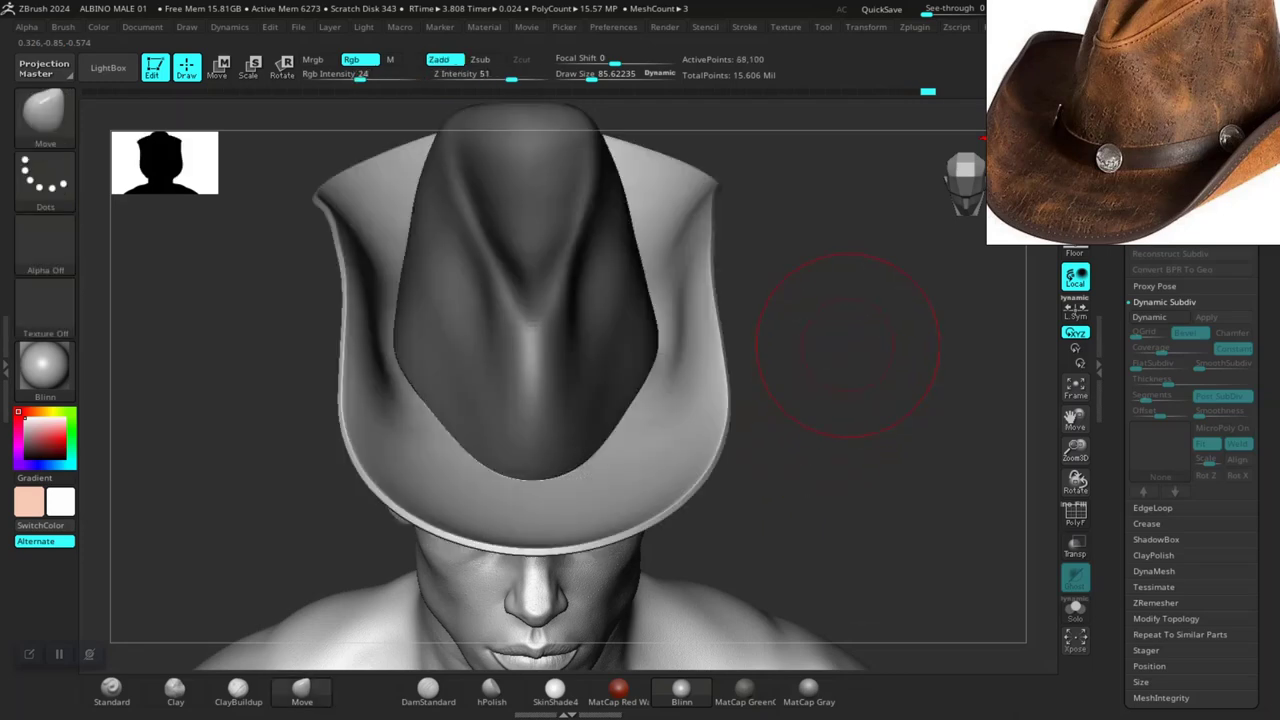
Step: Invert the mask to protect the brim and adjust the crown's base against it with the Move brush
mouse_move(855, 345)
mouse_down()
mouse_move(400, 414)
mouse_move(408, 452)
mouse_up()
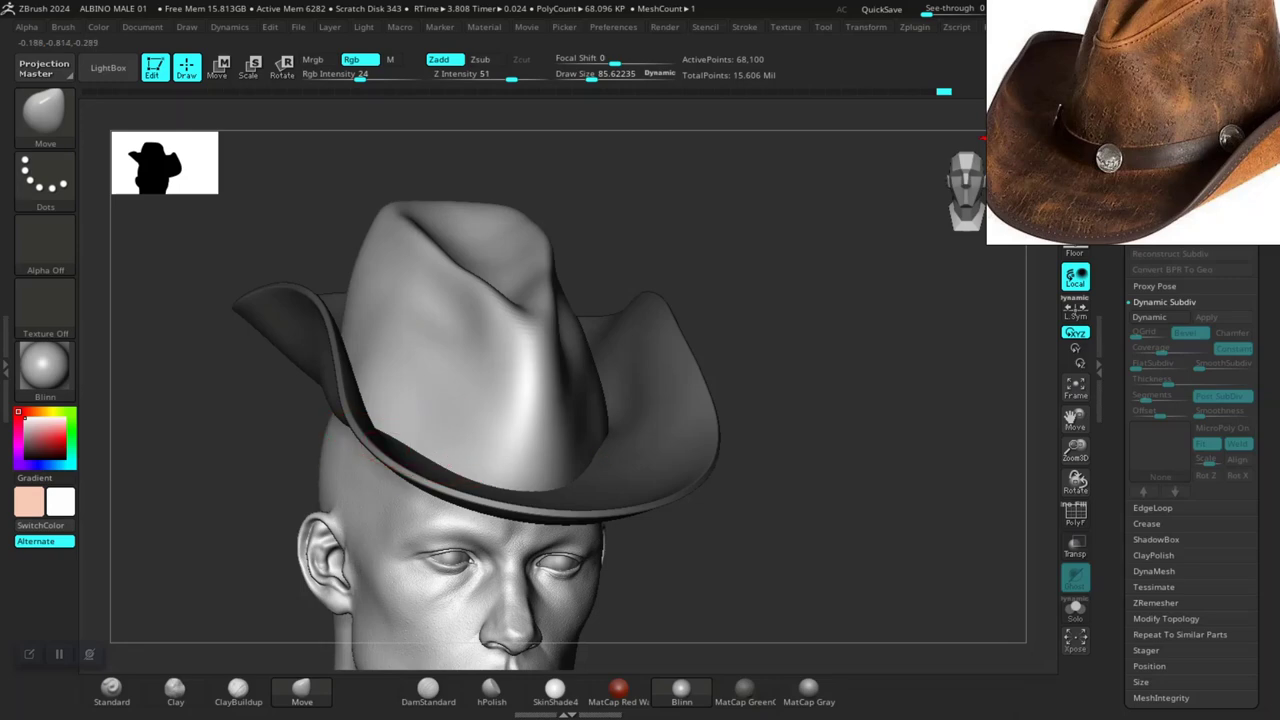
drag(808, 418, 509, 434)
key(ctrl)
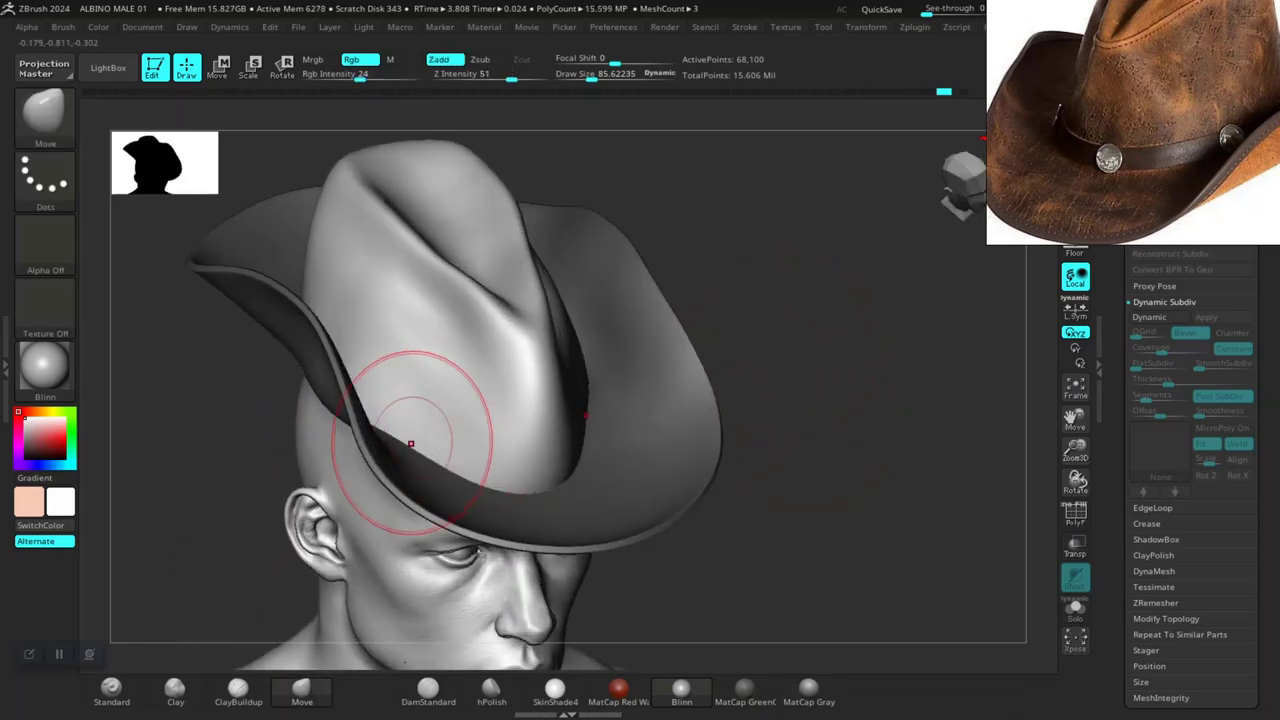
drag(400, 443, 480, 440)
mouse_move(760, 420)
mouse_down()
mouse_move(700, 330)
mouse_move(560, 380)
mouse_up()
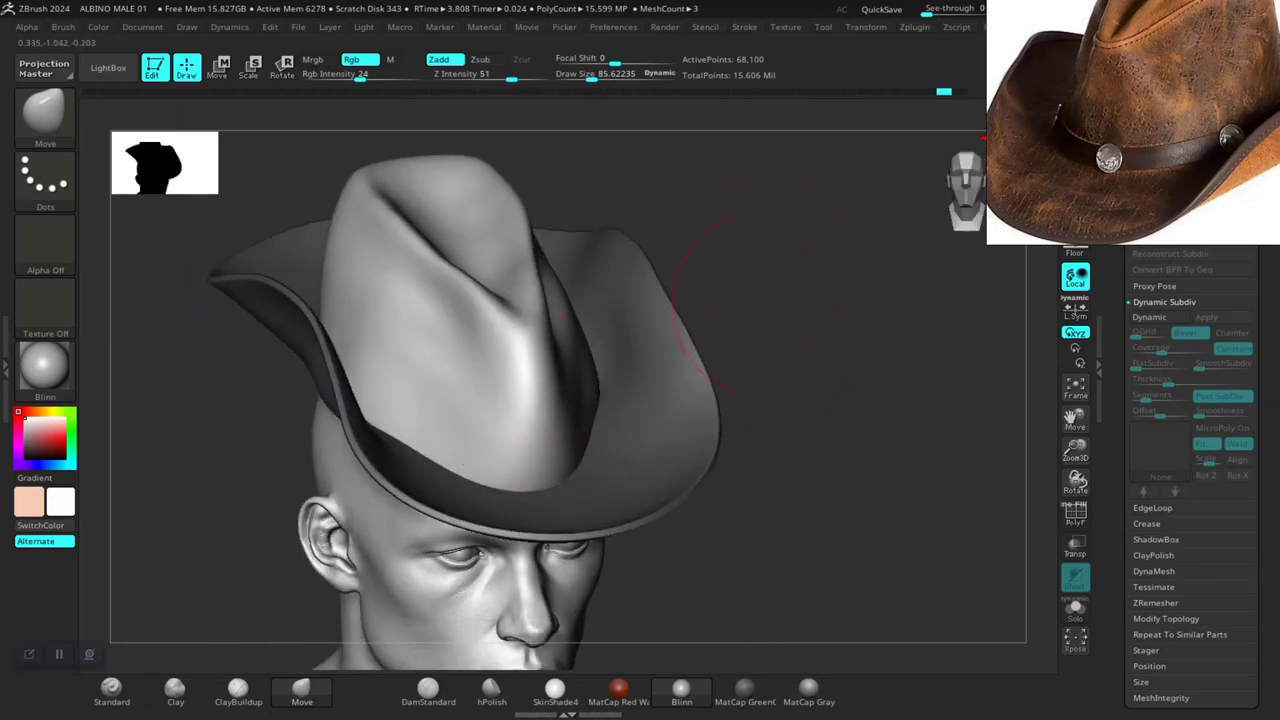
mouse_move(752, 382)
mouse_down()
mouse_move(766, 251)
mouse_move(735, 378)
mouse_move(771, 443)
mouse_move(749, 463)
mouse_move(700, 470)
mouse_up()
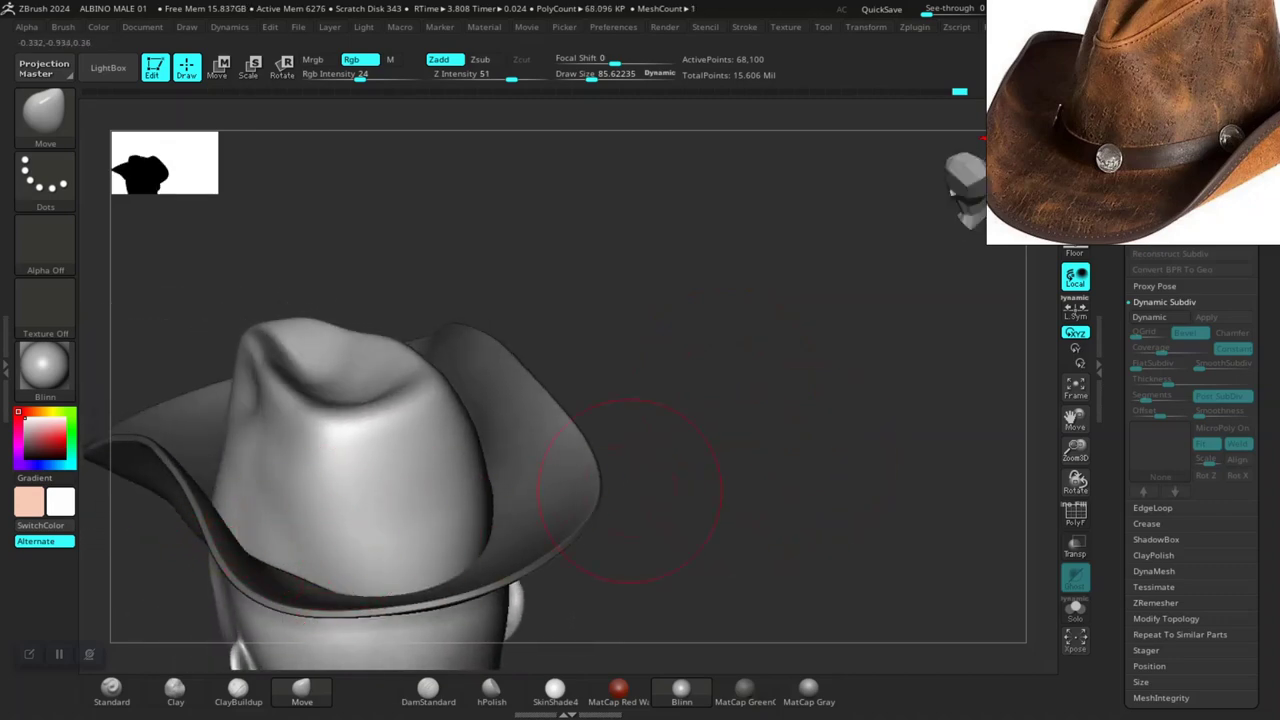
mouse_move(630, 490)
mouse_down()
mouse_move(645, 430)
mouse_move(620, 480)
mouse_move(386, 574)
mouse_move(643, 429)
mouse_move(660, 470)
mouse_move(586, 486)
mouse_move(686, 300)
mouse_up()
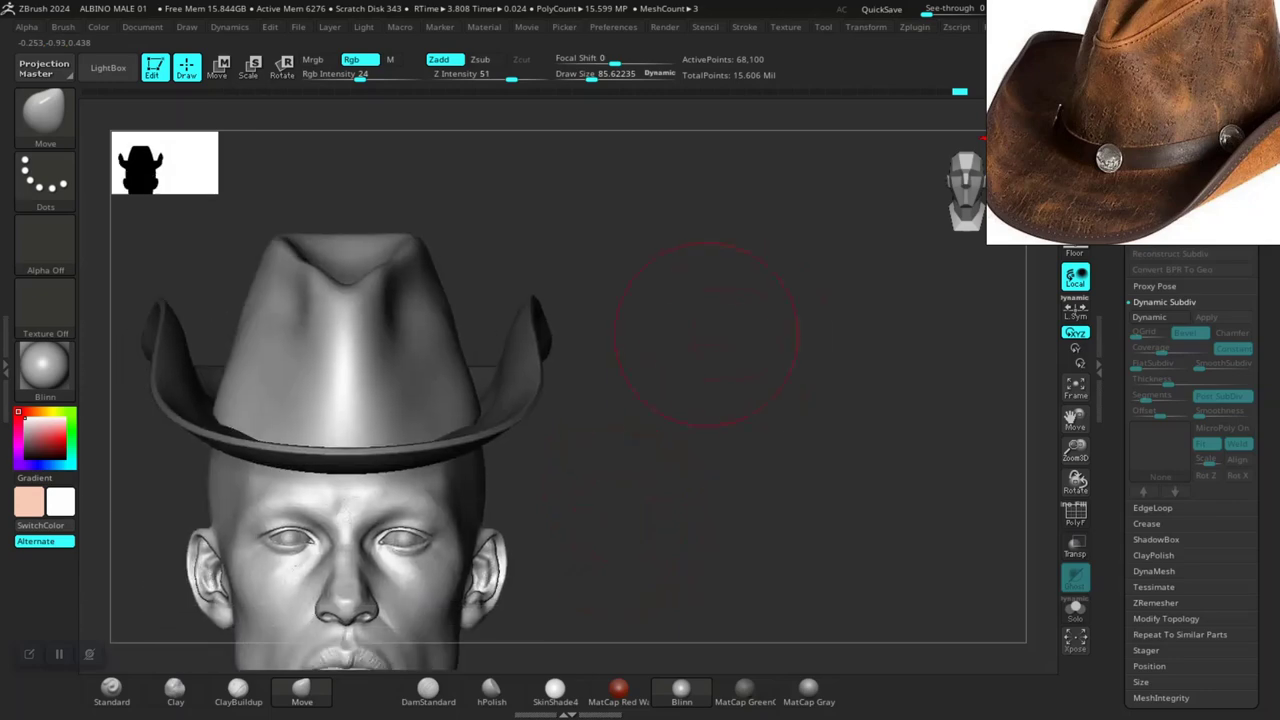
Step: Clear the brim's mask and widen the rear of the crown and brim with the Move brush at a draw size of about 182
drag(694, 487, 880, 475)
key(f)
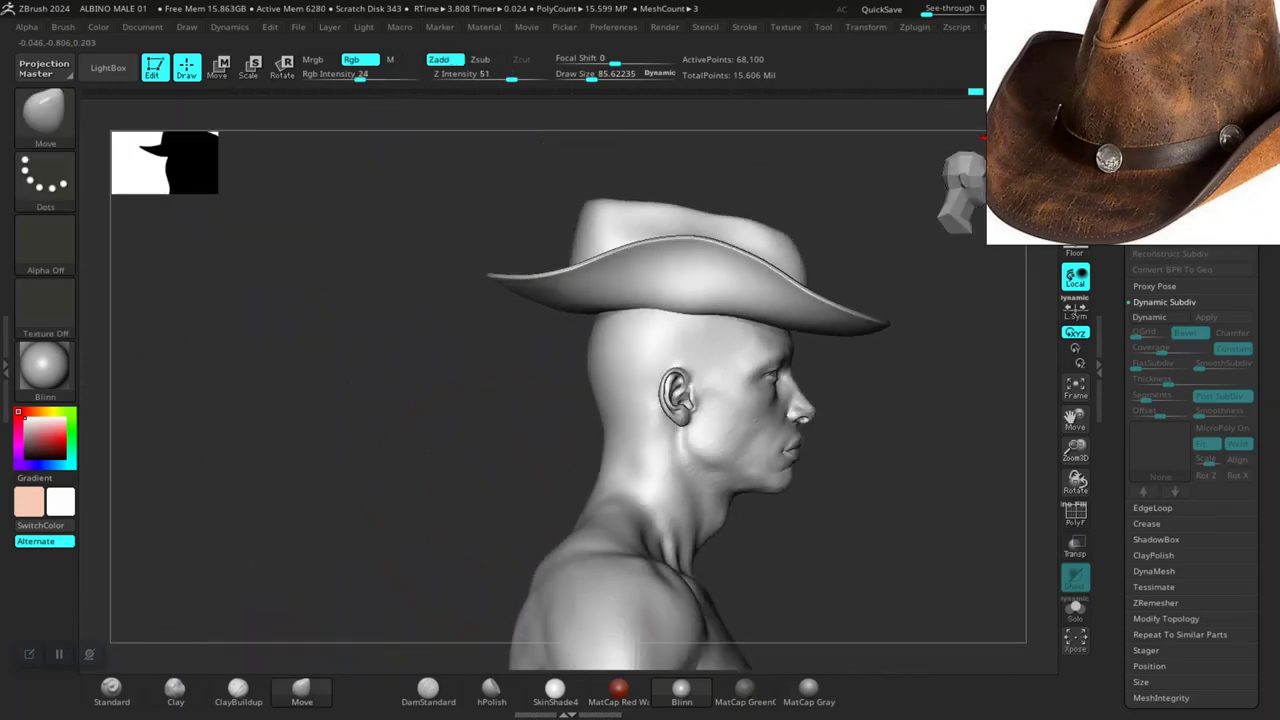
shift+drag(773, 403, 694, 371)
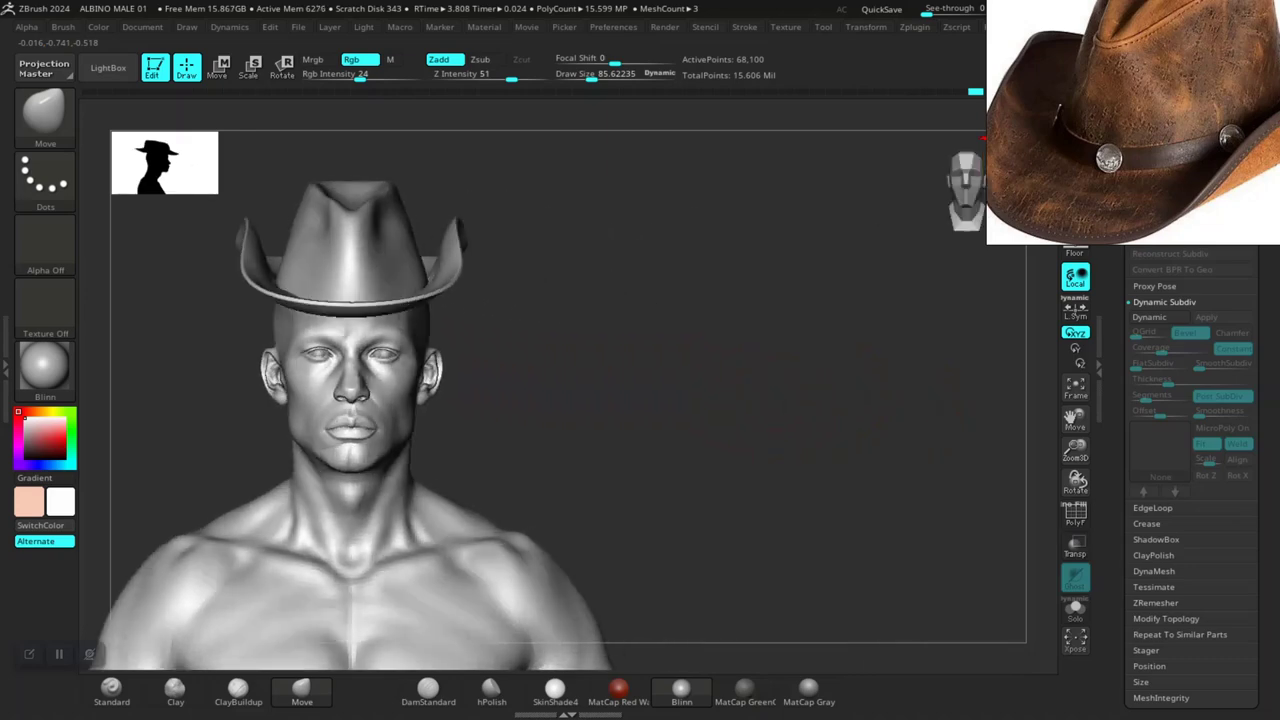
mouse_move(805, 425)
mouse_down()
mouse_move(651, 380)
mouse_move(705, 500)
mouse_move(680, 318)
mouse_move(665, 345)
mouse_move(690, 345)
mouse_up()
key(space)
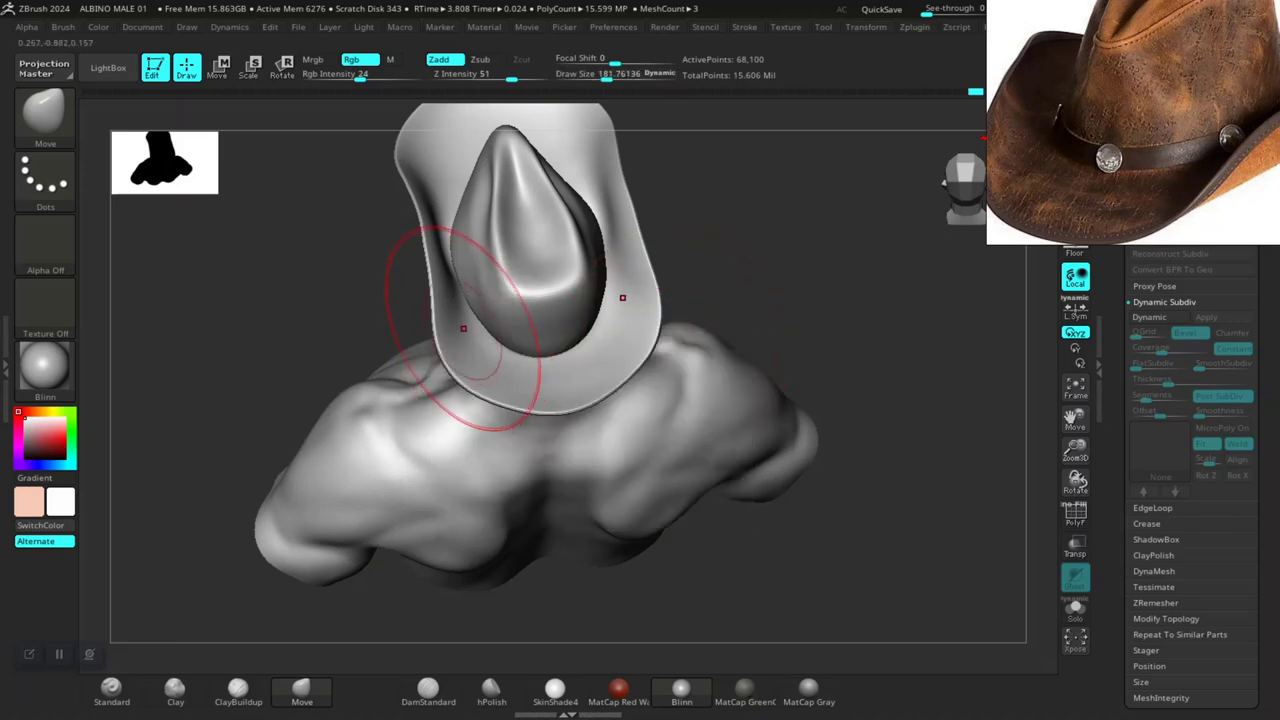
mouse_move(470, 305)
mouse_down()
mouse_move(435, 312)
mouse_move(475, 318)
mouse_move(460, 340)
mouse_up()
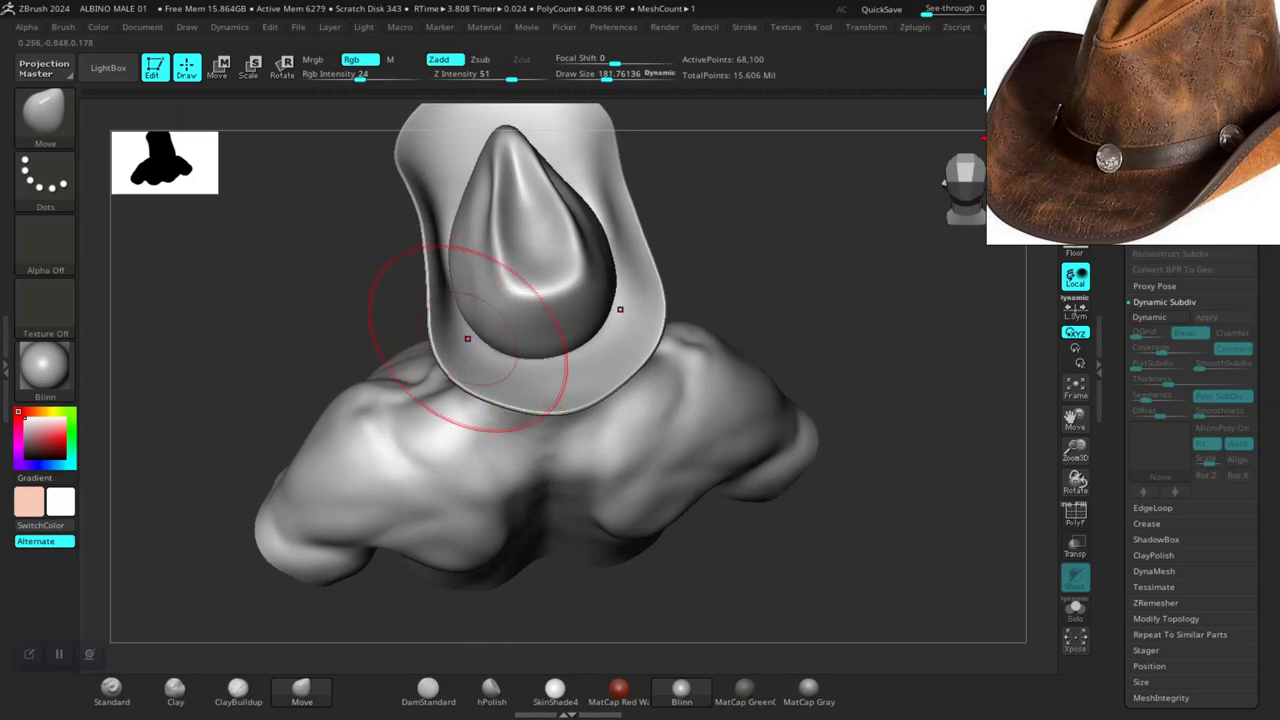
Step: Reshape the brim's side curve in side view with the Move brush at a draw size of about 236
shift+drag(780, 250, 725, 350)
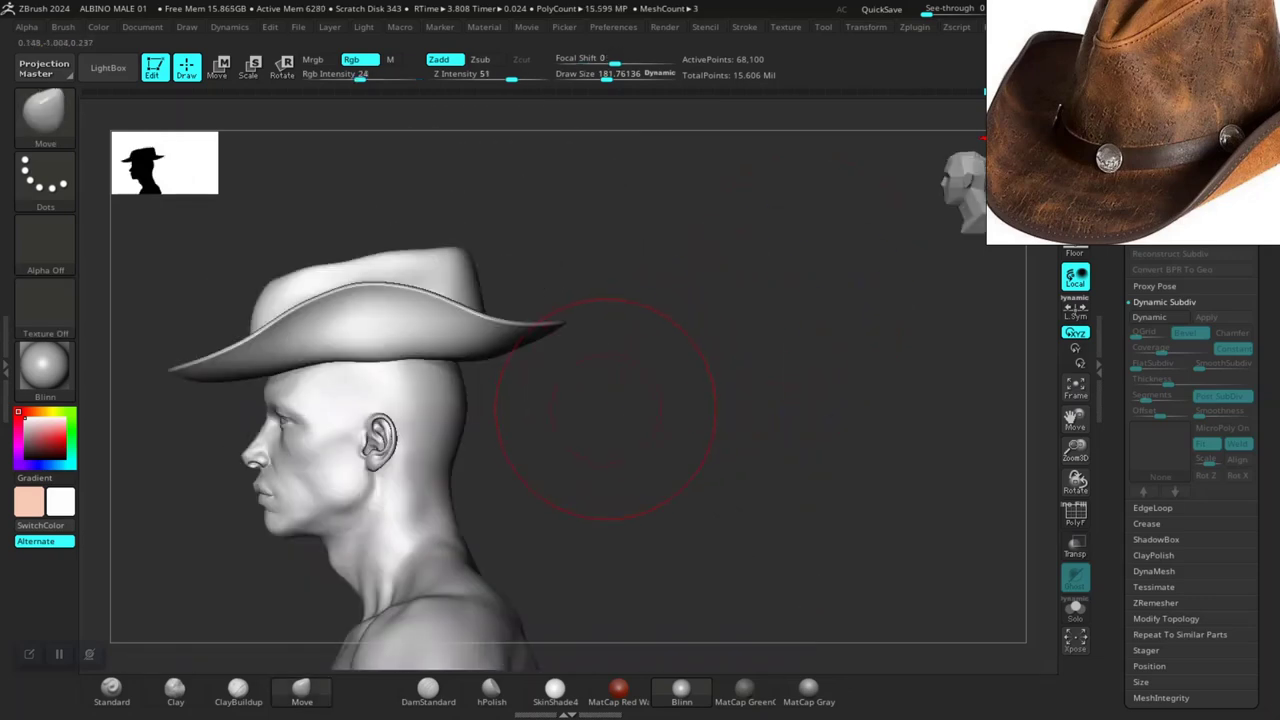
key(space)
drag(490, 371, 505, 371)
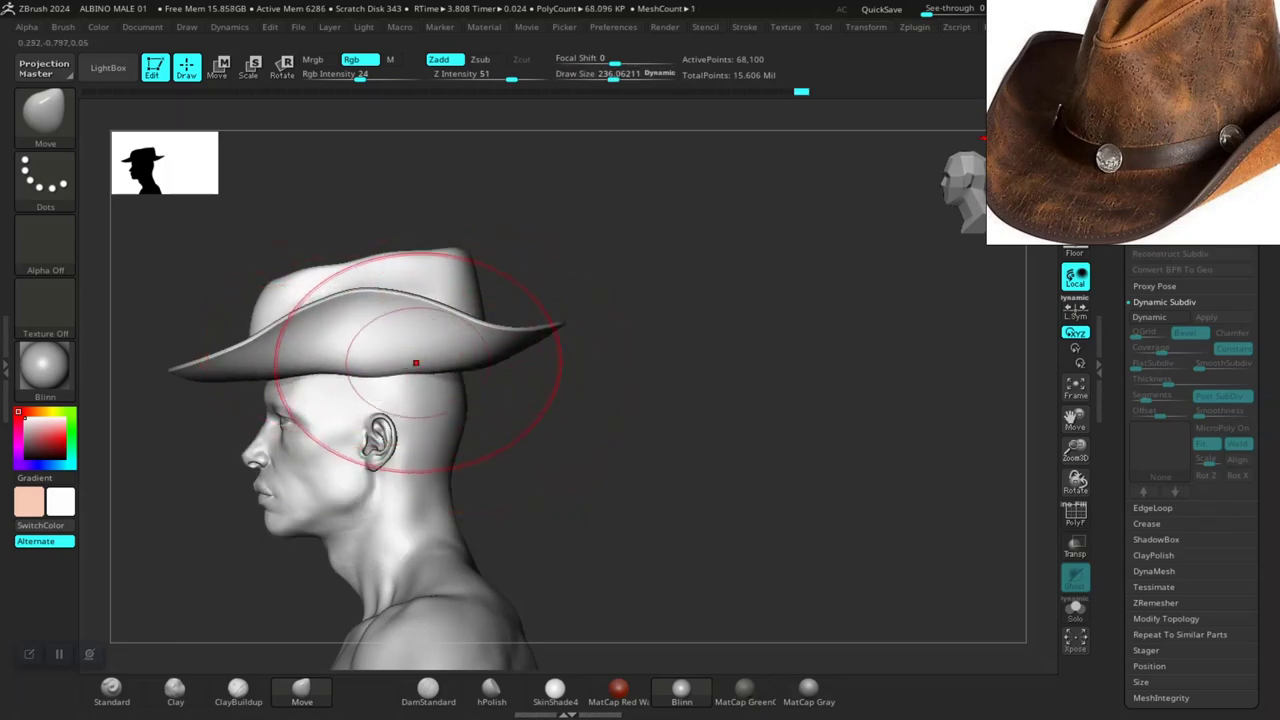
right_drag(541, 338, 510, 368)
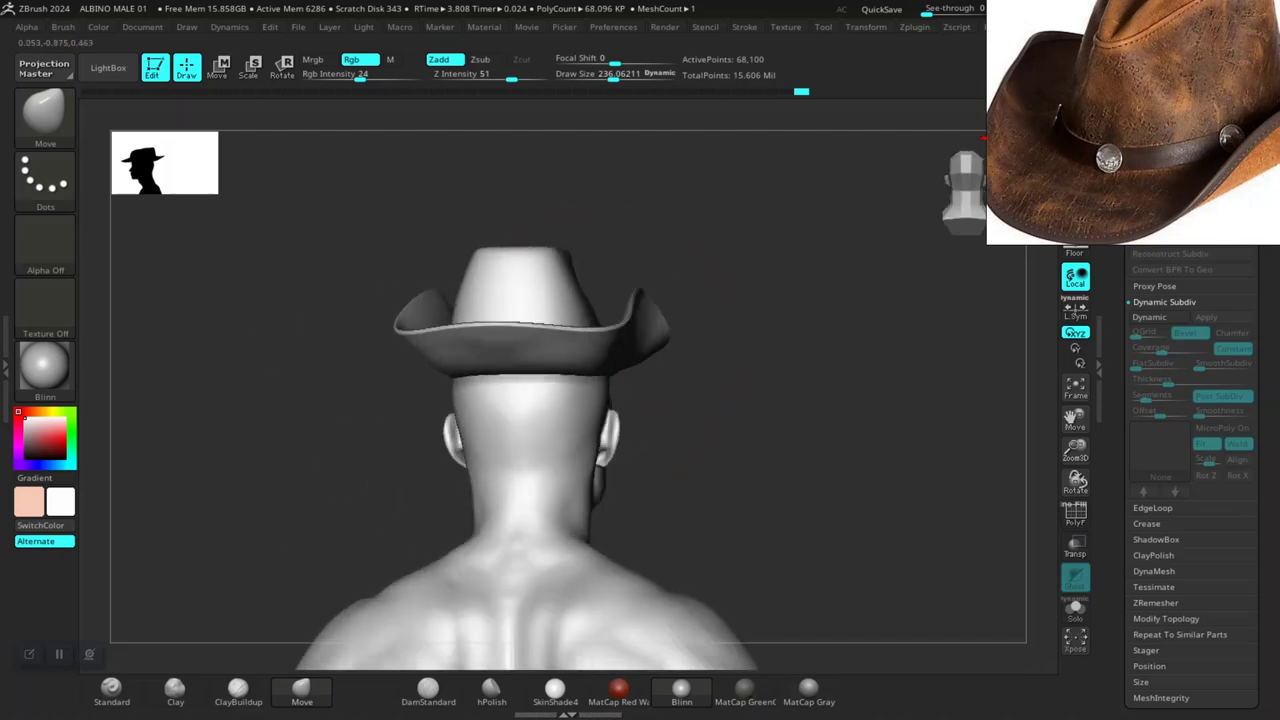
right_drag(672, 375, 390, 338)
Step: Set the Move brush's draw size to about 182 and refine the hat's lower edge around the head from the side
key(space)
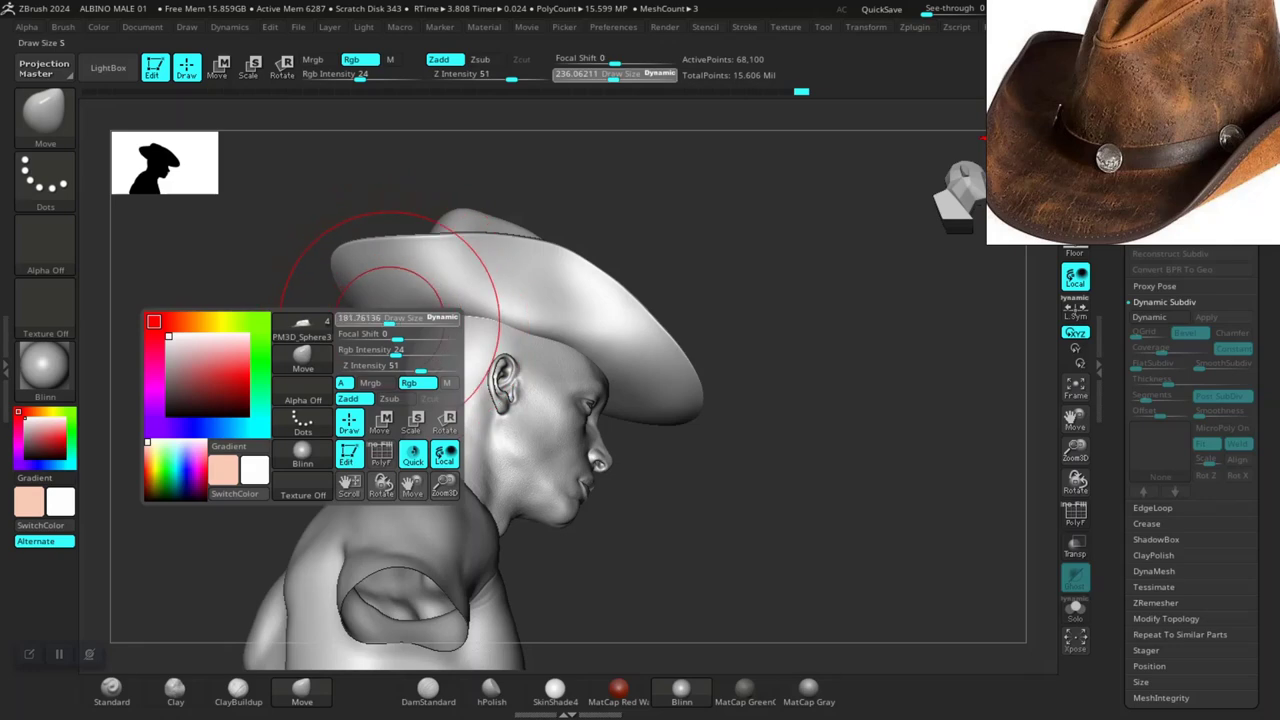
right_drag(243, 357, 378, 317)
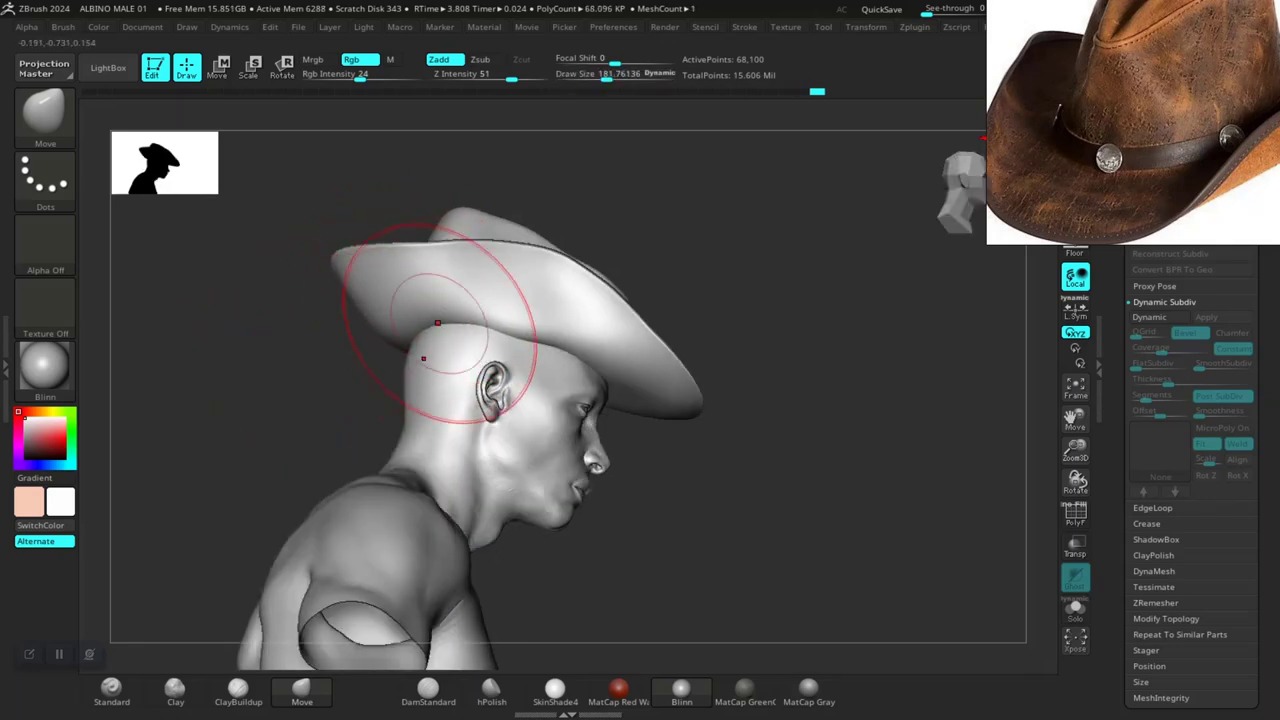
right_drag(629, 329, 700, 375)
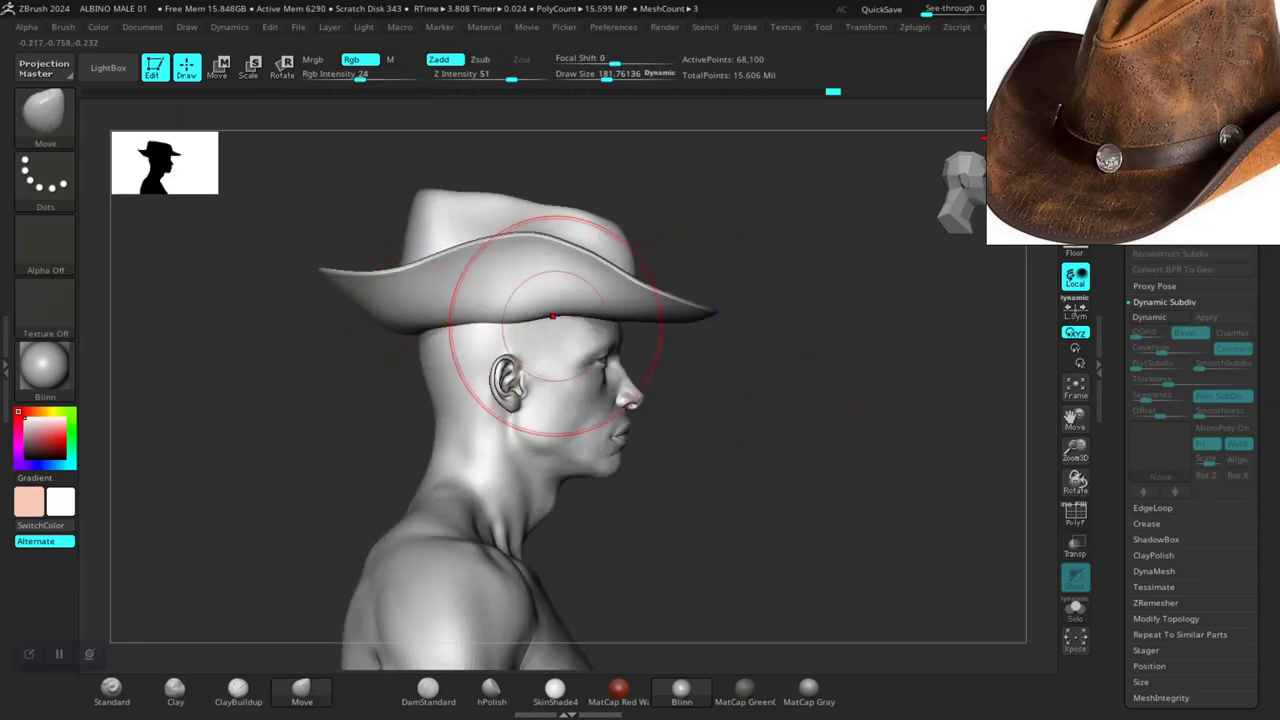
right_drag(797, 351, 757, 343)
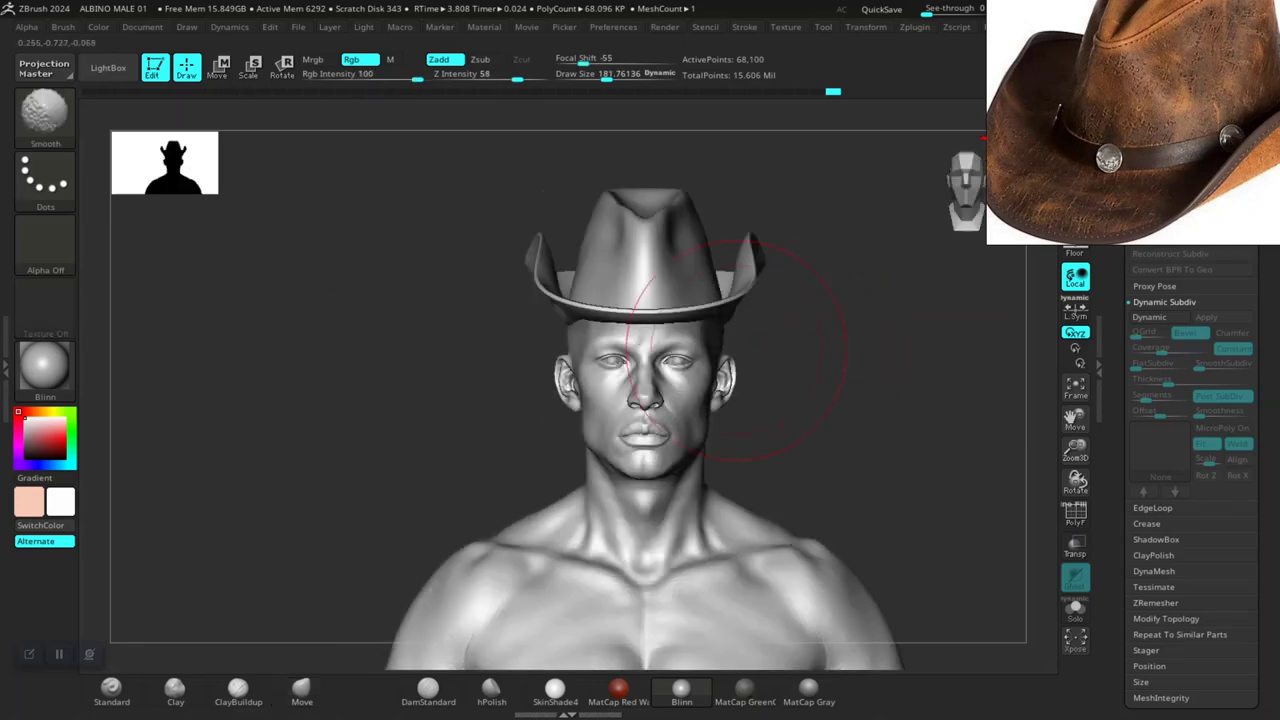
Step: Pull the rear of the brim outward from above with the Move brush to lengthen it
mouse_move(857, 320)
right_down()
mouse_move(830, 505)
mouse_move(822, 475)
right_up()
right_drag(700, 500, 620, 425)
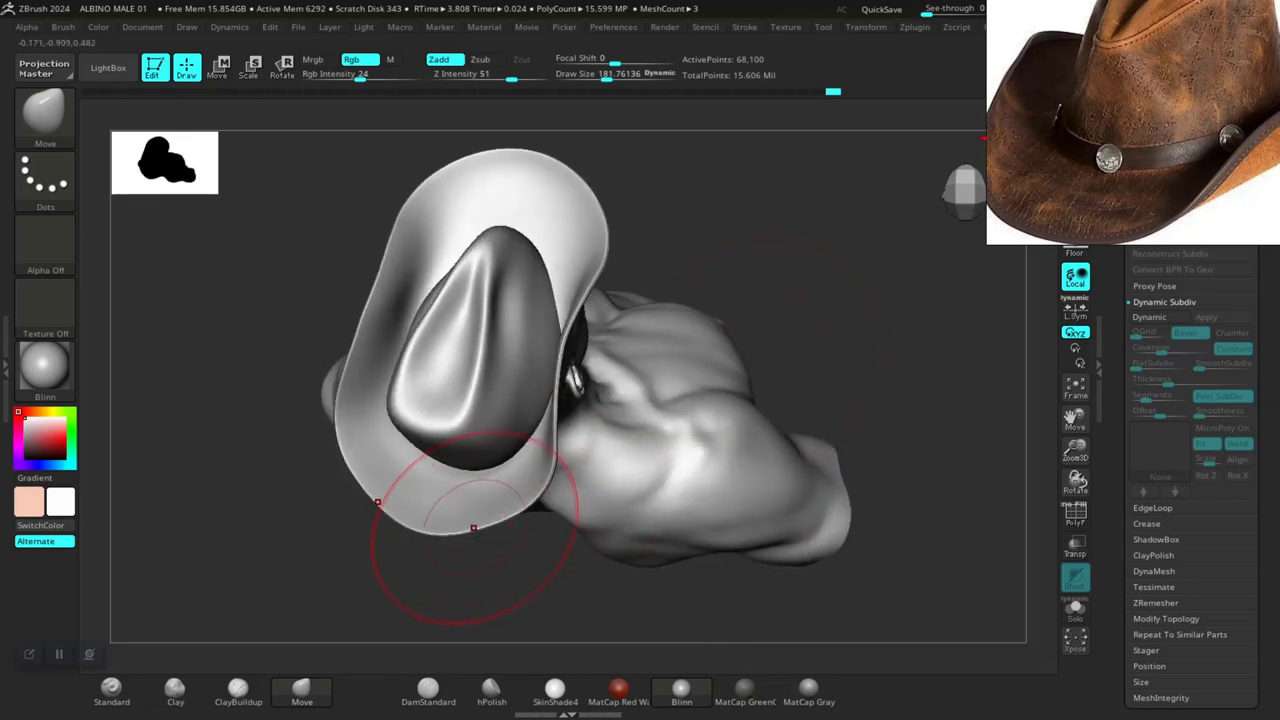
drag(473, 527, 458, 540)
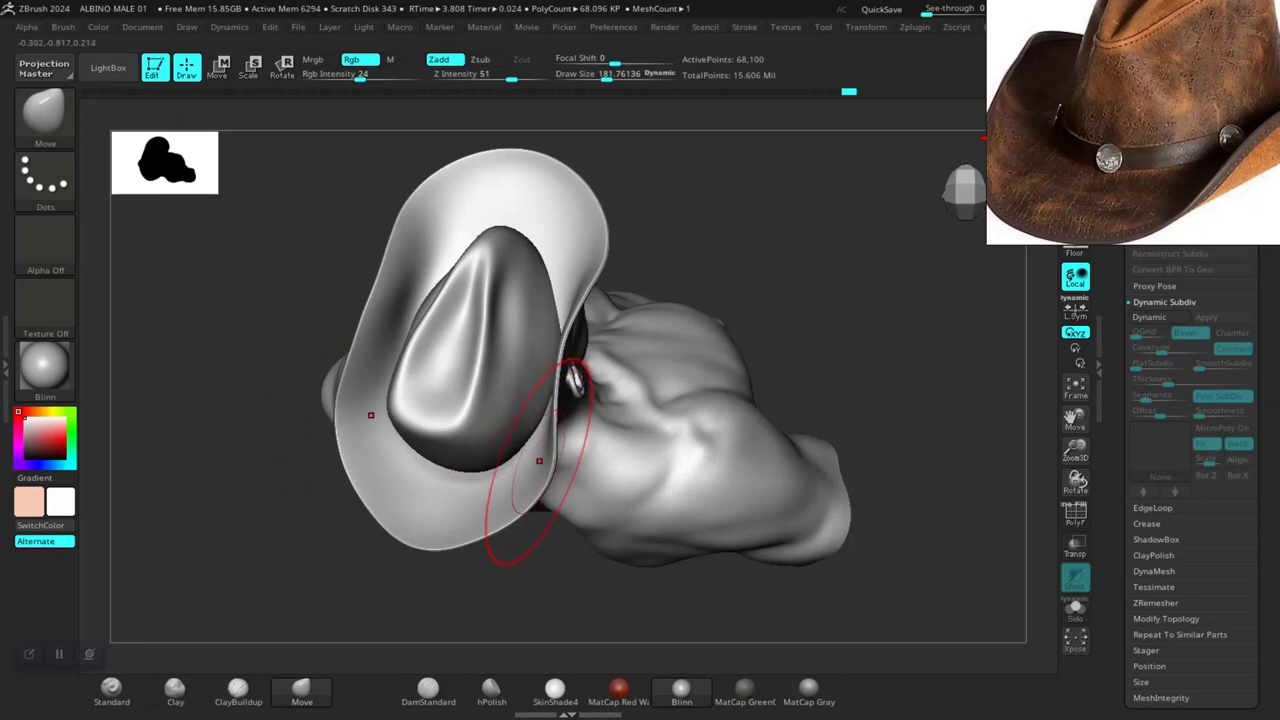
mouse_move(728, 229)
right_down()
mouse_move(728, 337)
mouse_move(835, 315)
mouse_move(766, 457)
mouse_move(838, 485)
mouse_move(766, 286)
mouse_move(771, 398)
mouse_move(800, 430)
mouse_move(434, 320)
right_up()
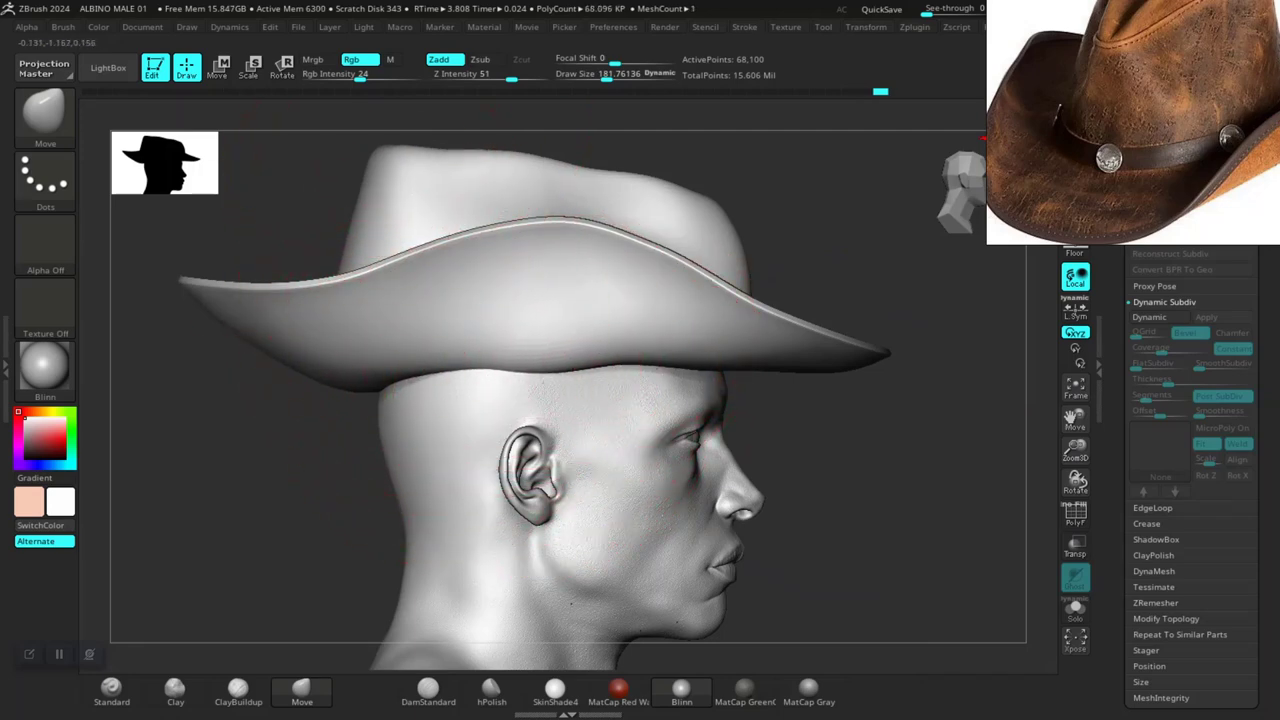
Step: Check the hat from the side and front, and reduce the Move brush's draw size to about 69
right_drag(514, 160, 860, 485)
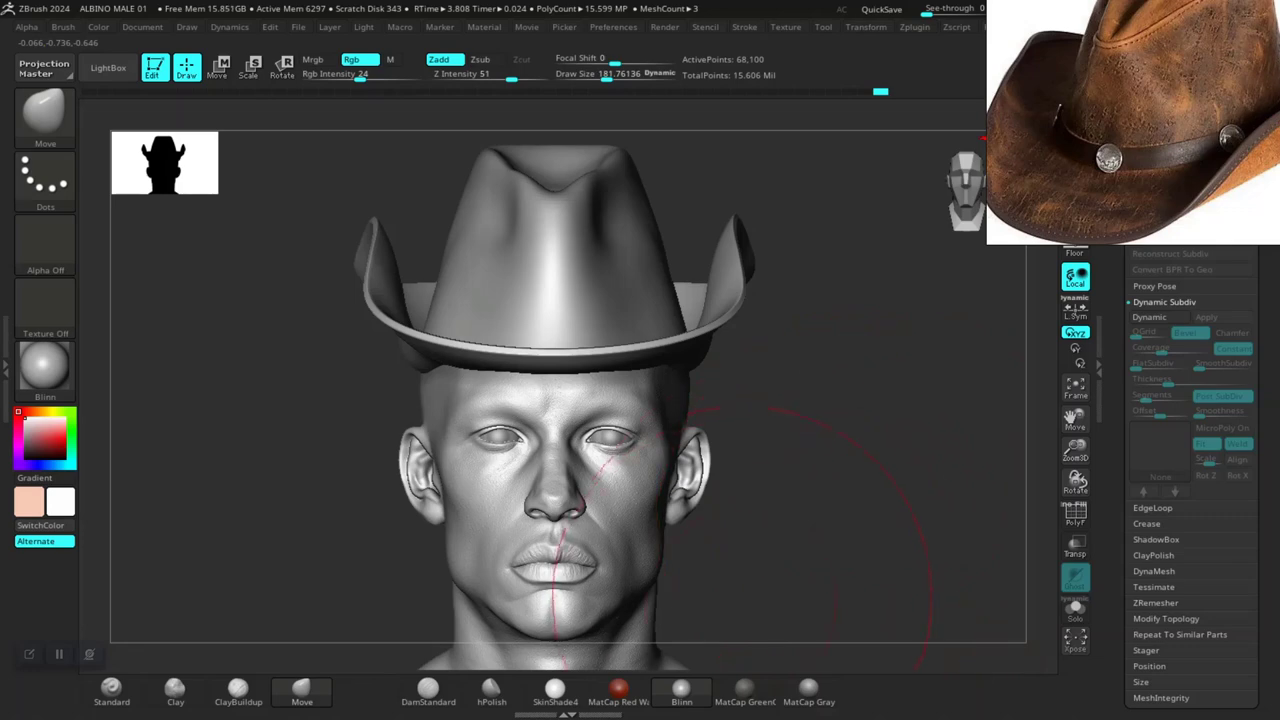
right_drag(780, 540, 800, 450)
key(space)
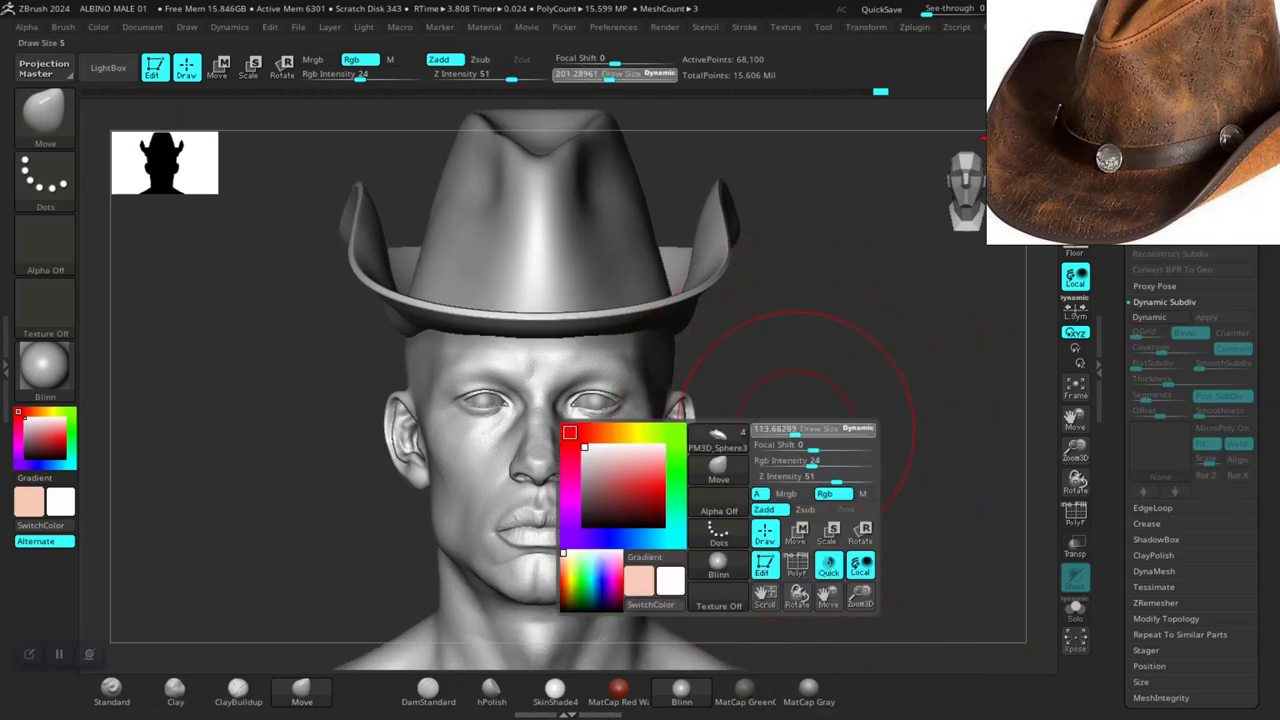
drag(787, 430, 800, 430)
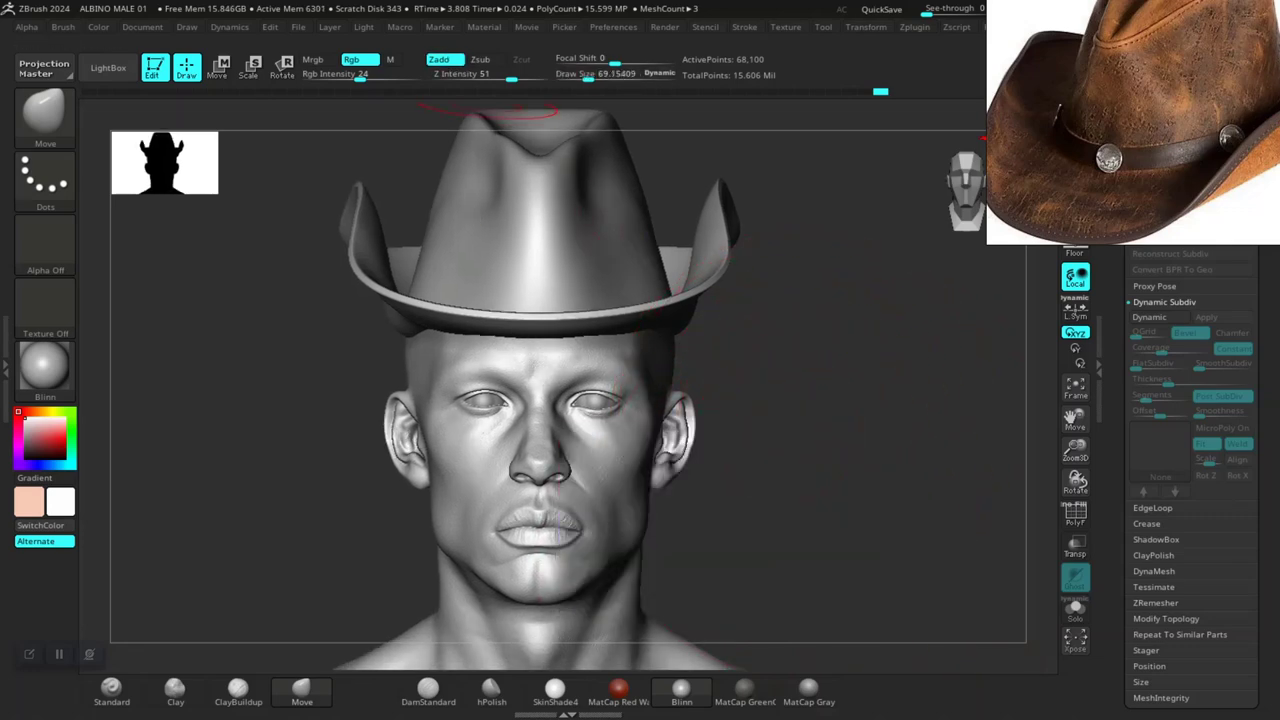
mouse_move(500, 240)
mouse_down()
mouse_move(517, 257)
mouse_move(409, 165)
mouse_up()
Step: Light the model with only the first light, switching off the second, and check the hat from the front
click(363, 27)
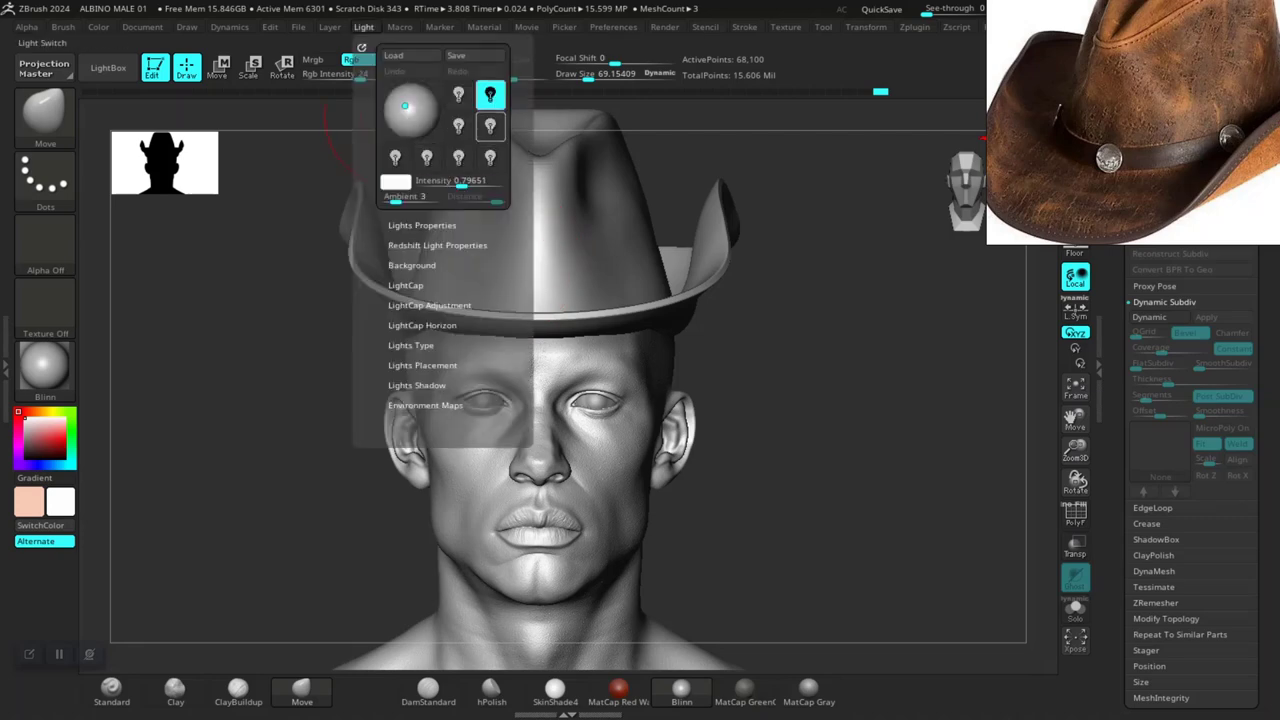
click(458, 94)
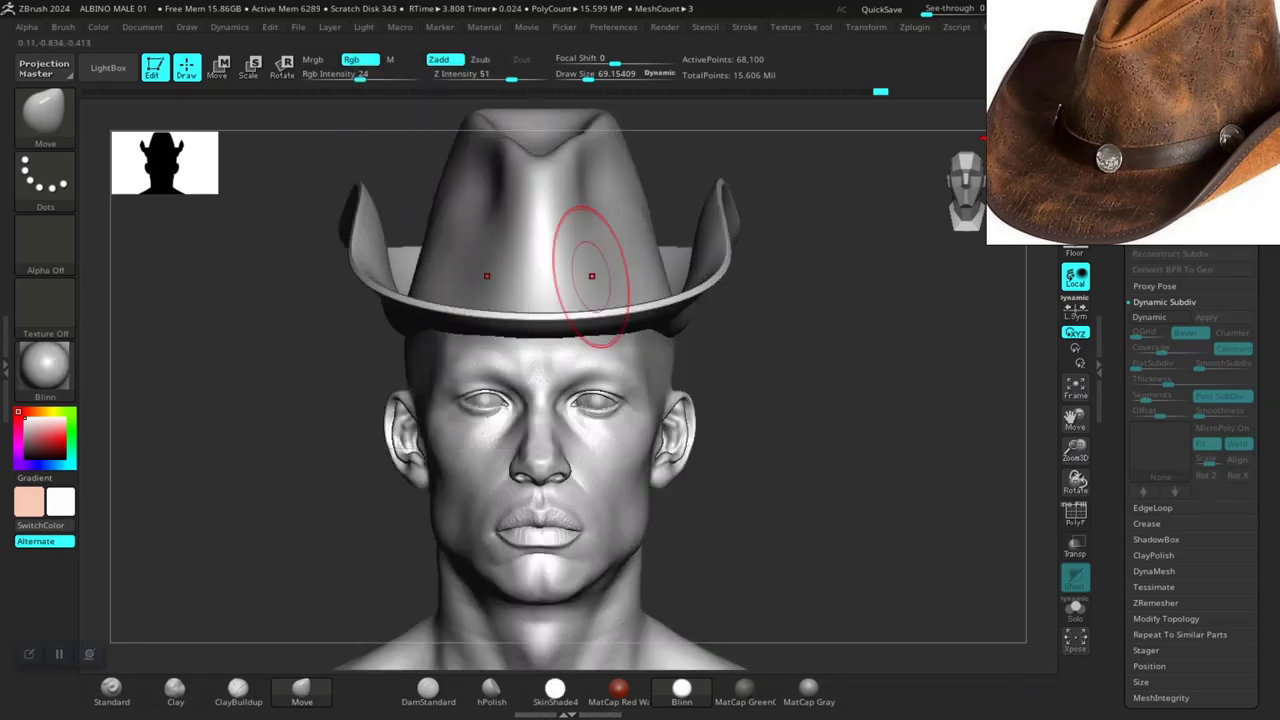
scroll(917, 498, down, 3)
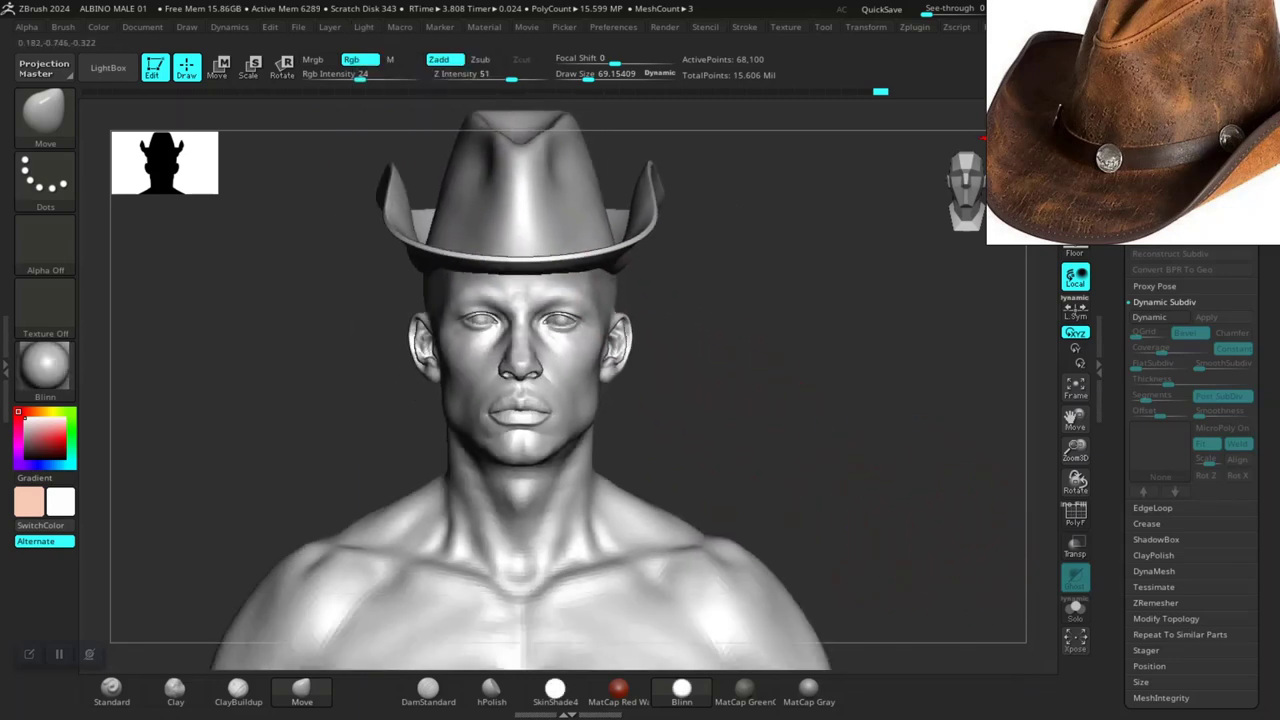
scroll(871, 443, up, 2)
drag(855, 455, 860, 452)
key(shift)
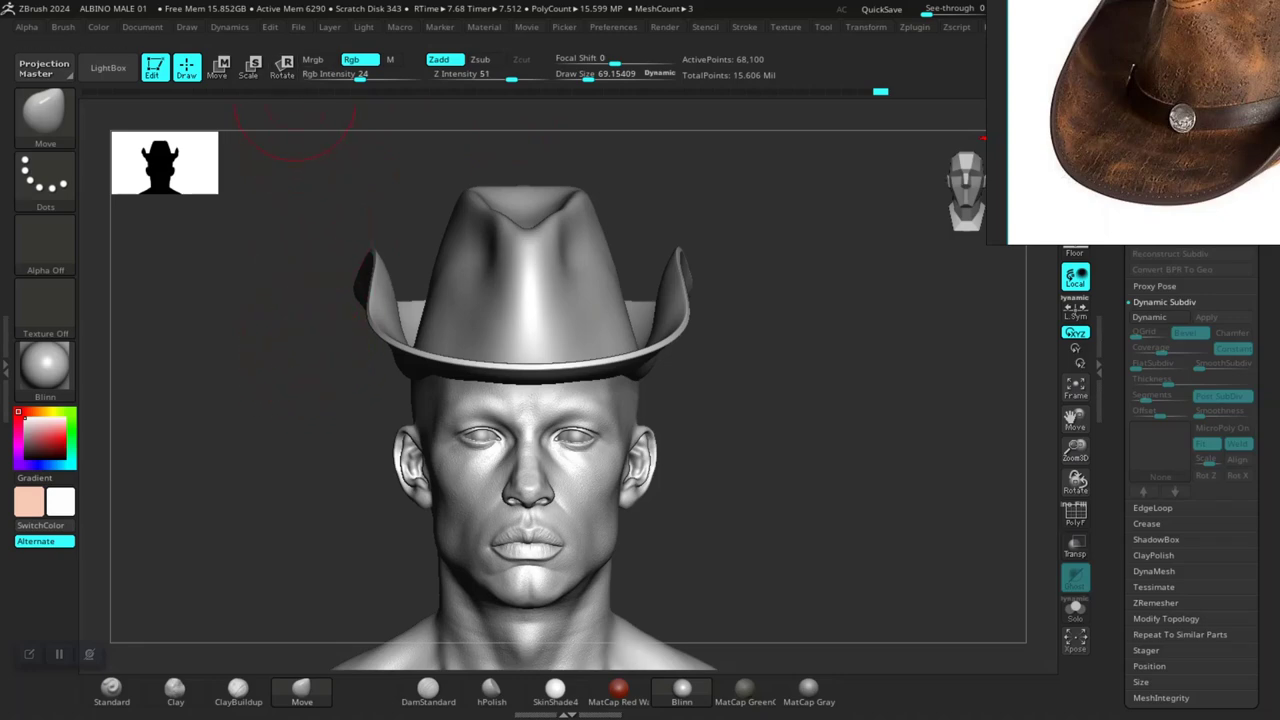
Step: Switch on the second light and turn off the first
click(363, 27)
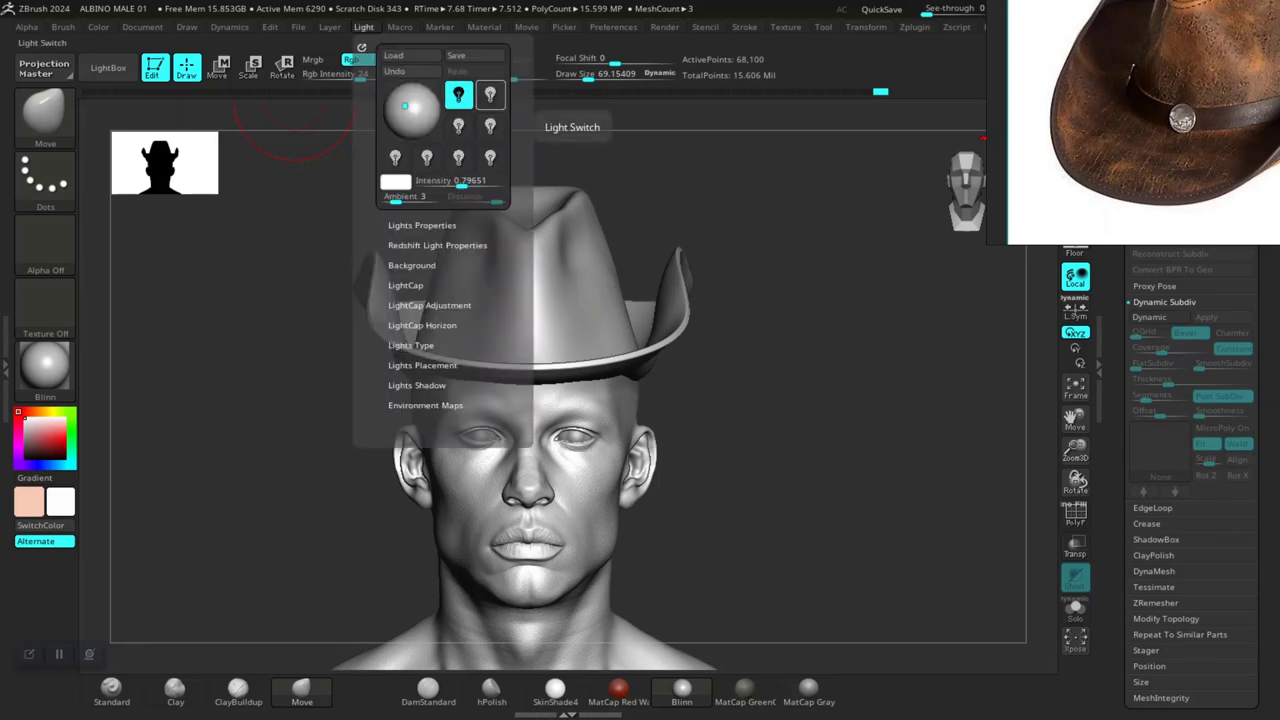
click(490, 94)
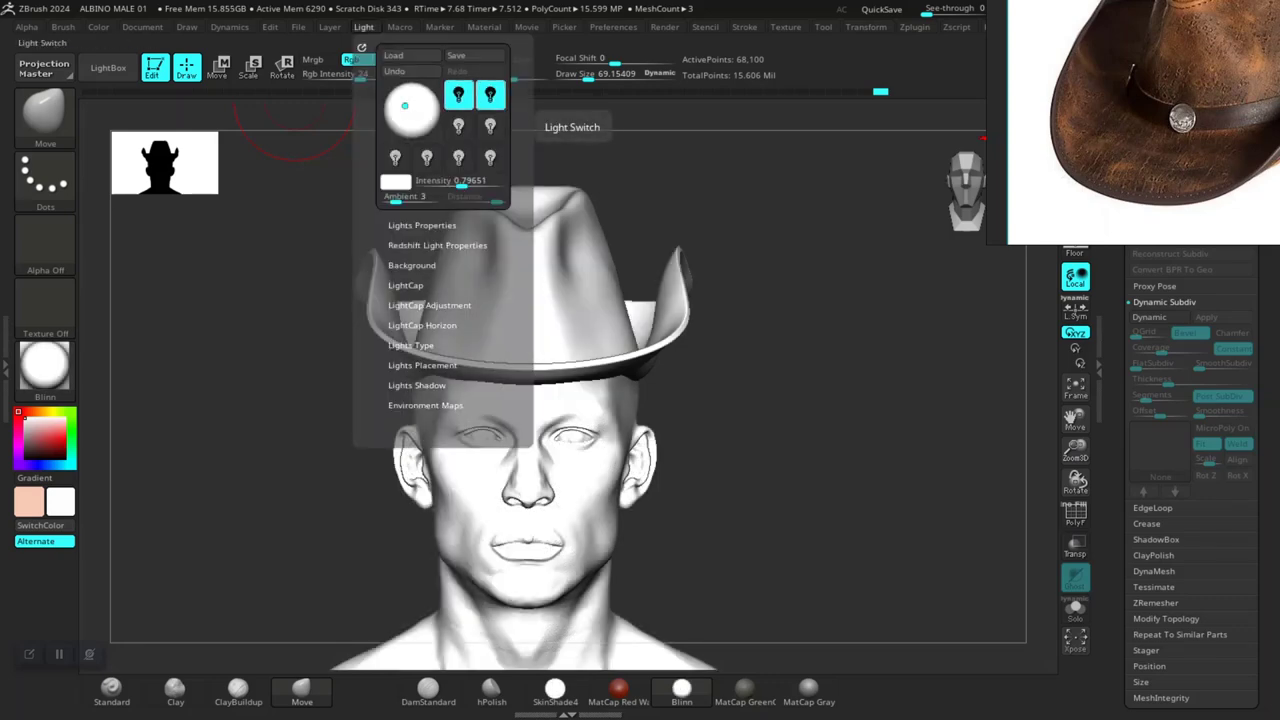
click(458, 94)
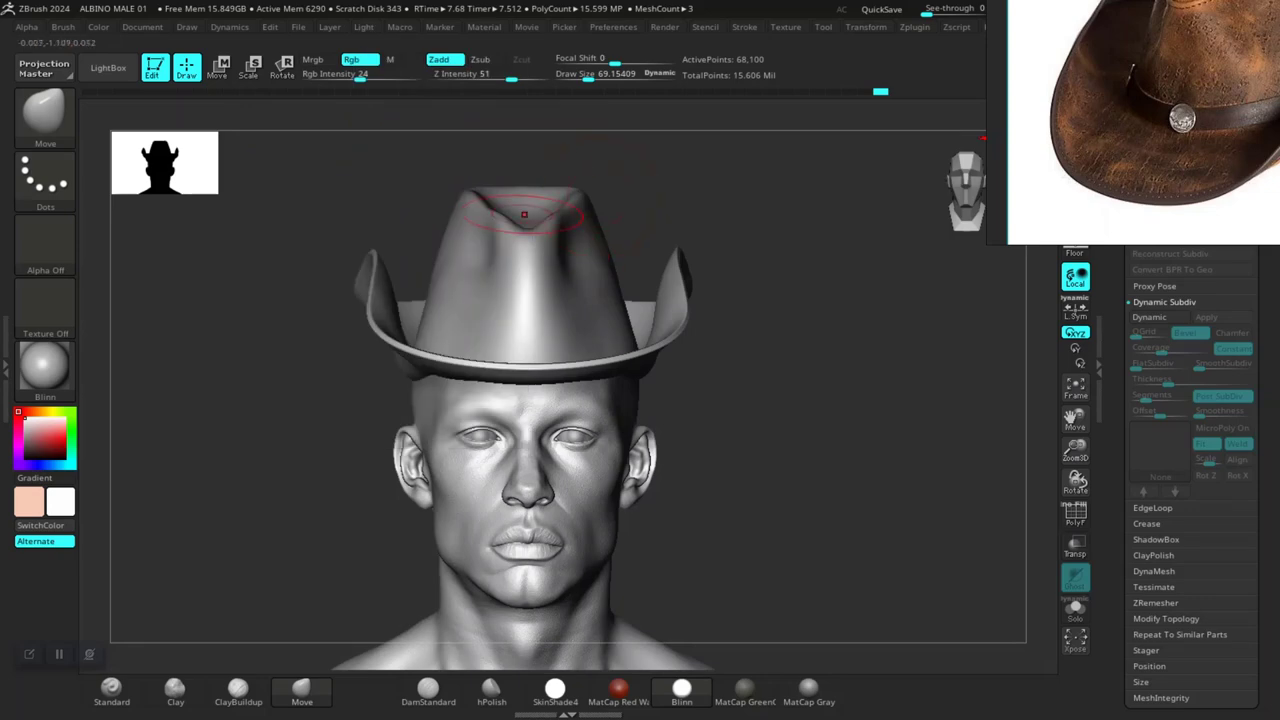
Step: Try different light placements, moving the second light low so it illuminates the hat and face from below
click(363, 27)
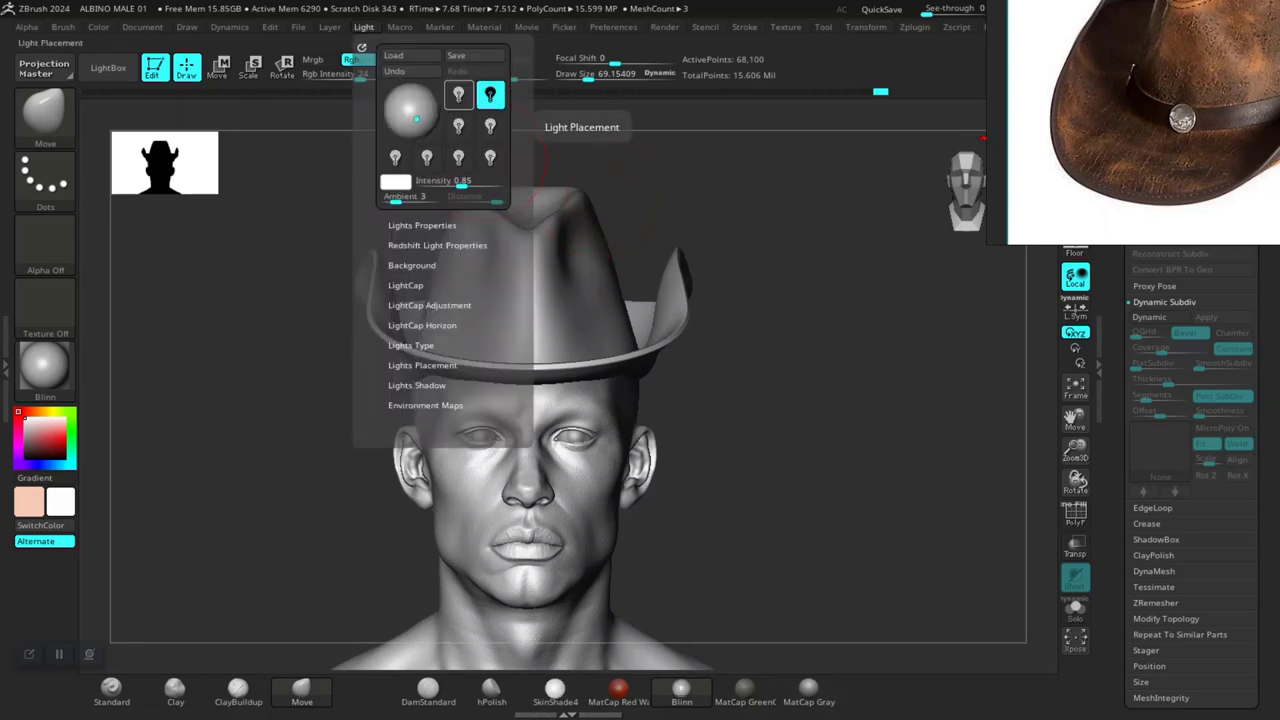
click(417, 101)
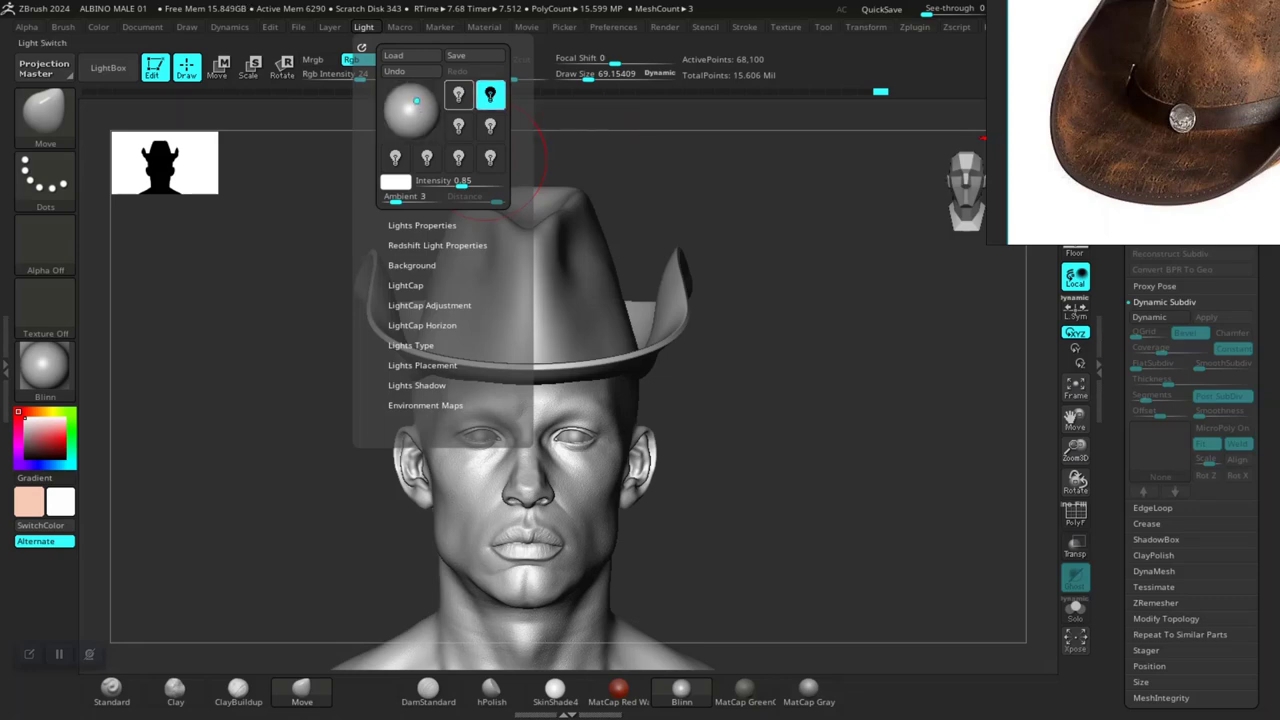
click(414, 114)
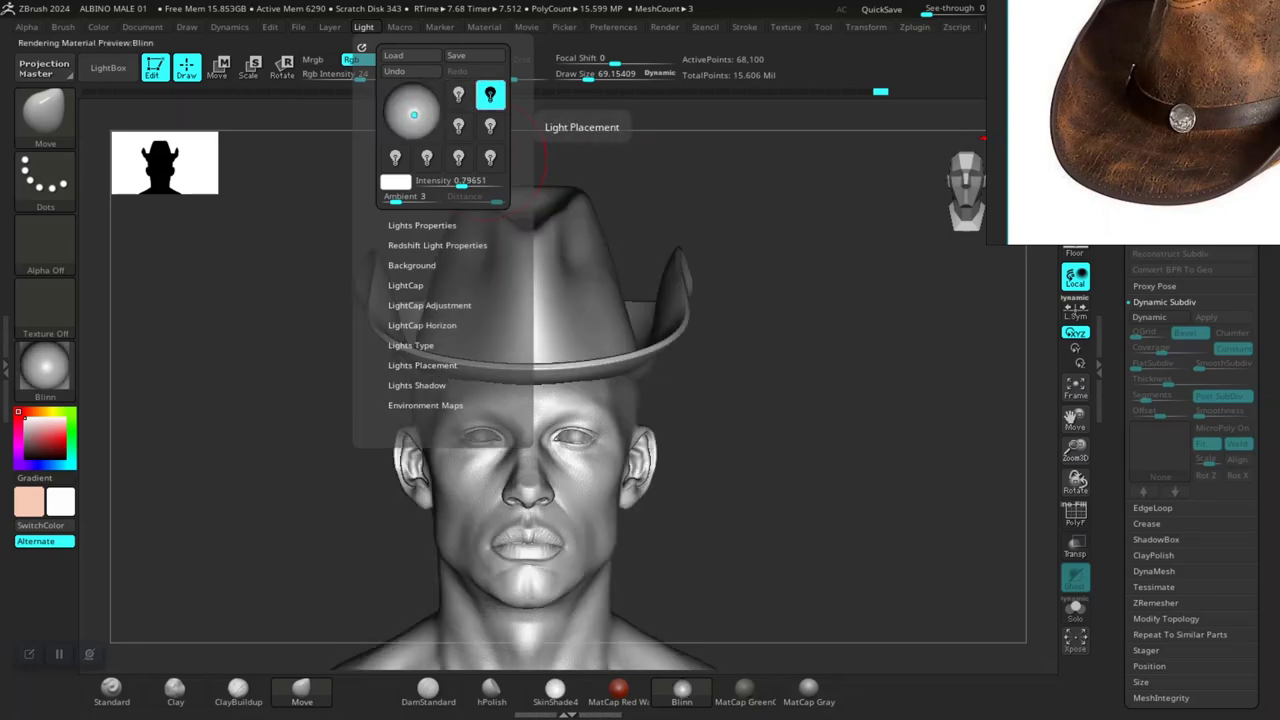
mouse_move(414, 114)
mouse_down()
mouse_move(429, 115)
mouse_move(416, 117)
mouse_up()
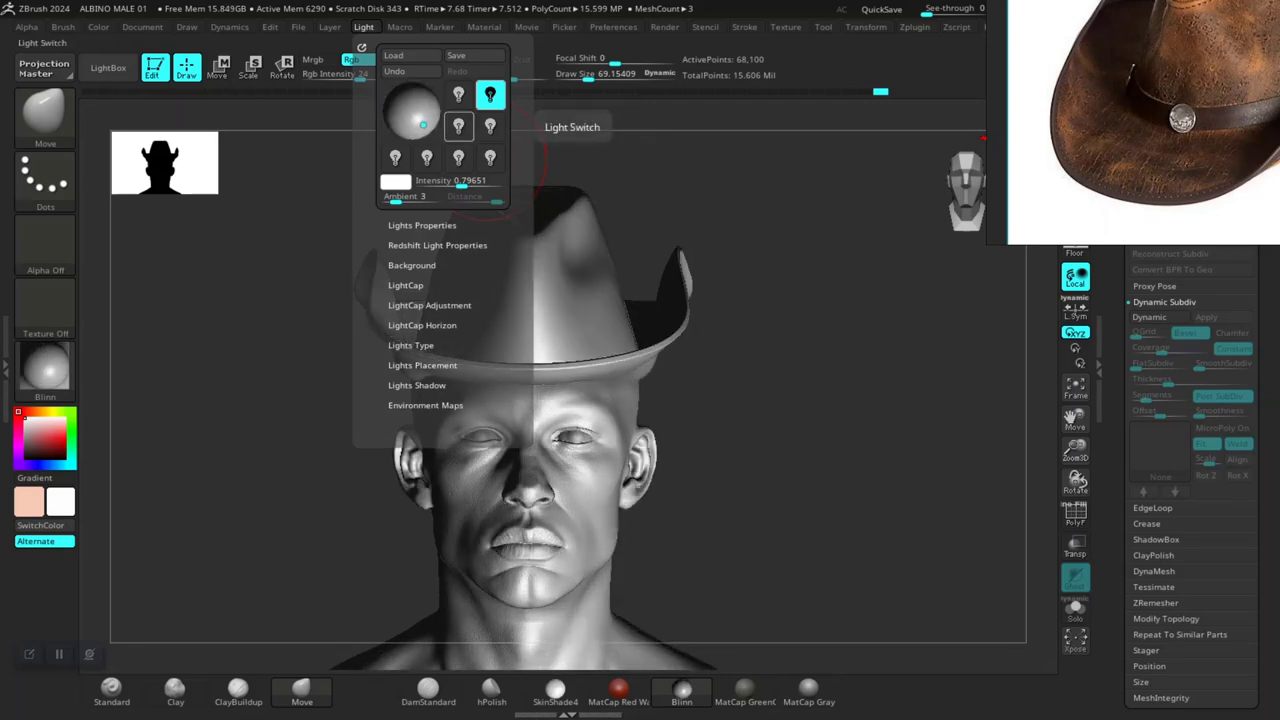
key(shift)
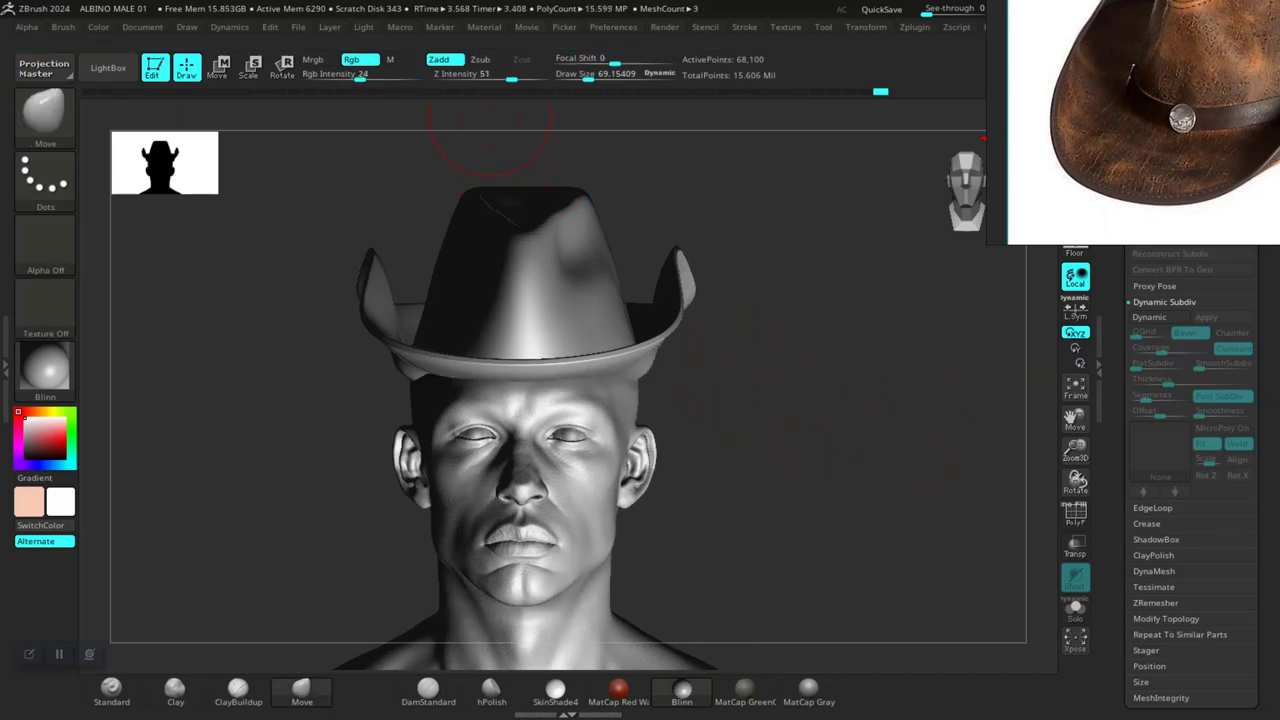
Step: Reposition the second light near the centre of the light sphere so it illuminates the hat and face from the front
click(363, 27)
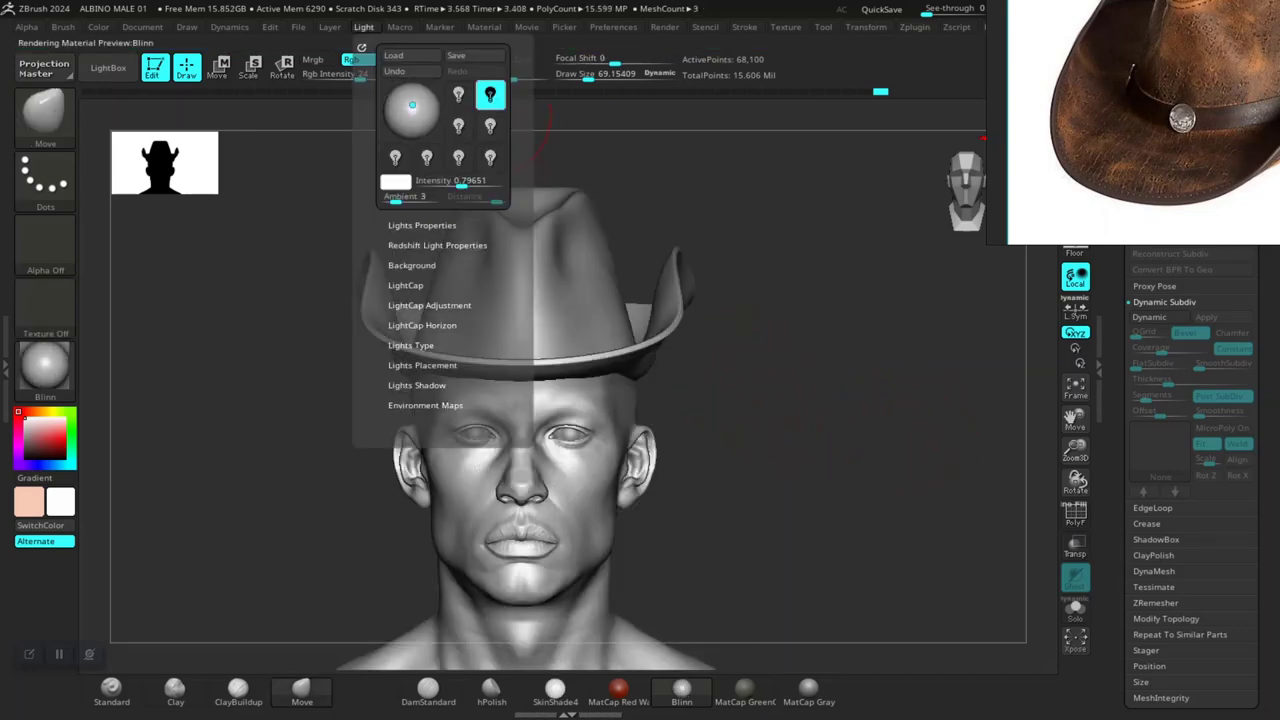
key(shift)
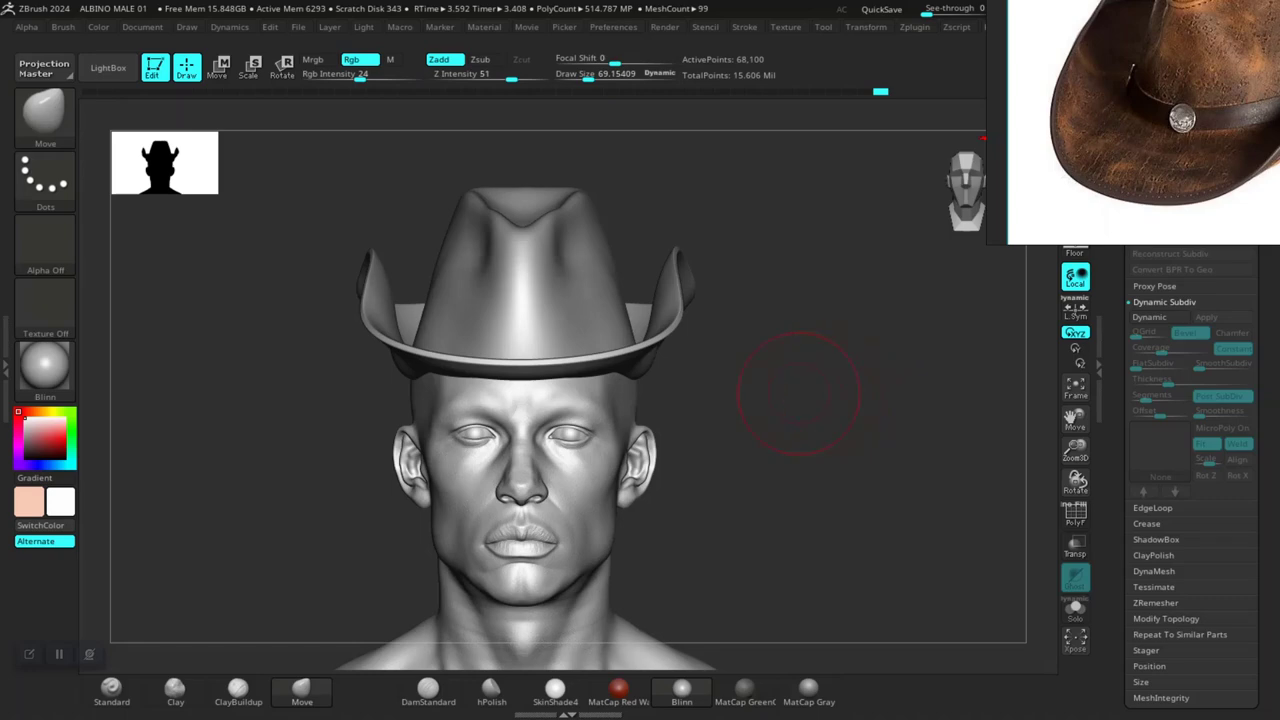
click(363, 27)
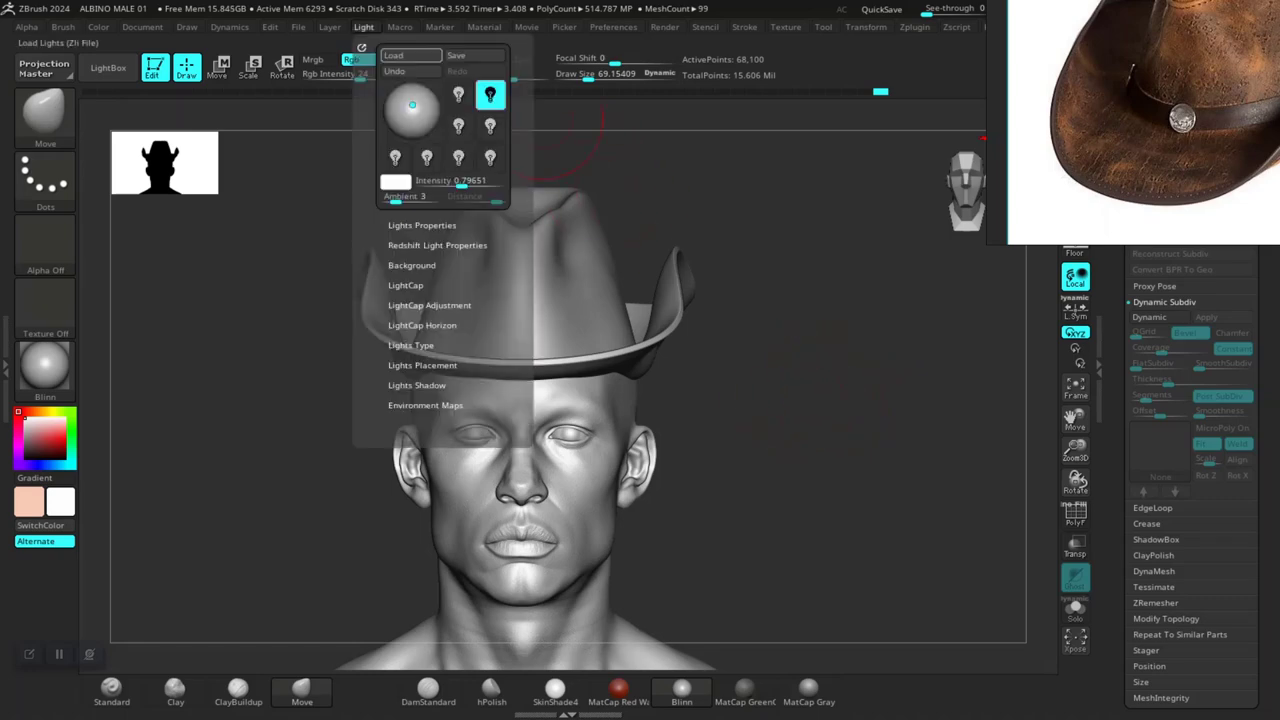
click(416, 112)
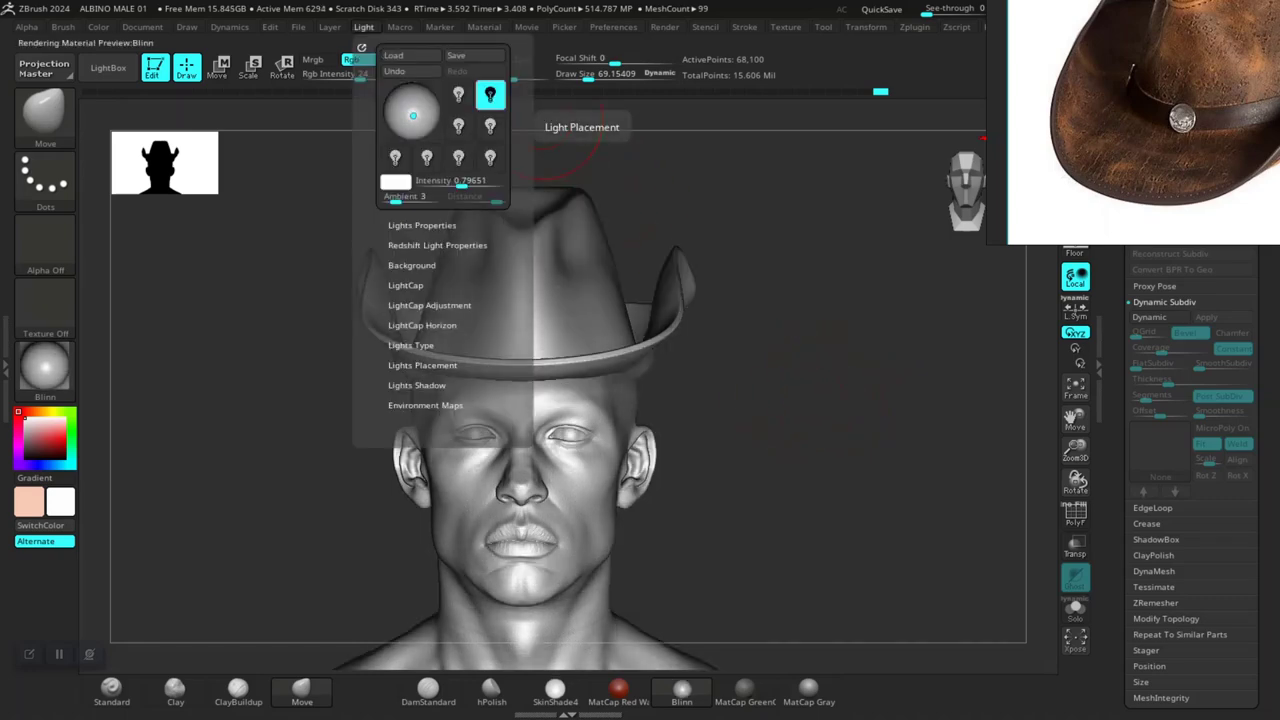
click(416, 108)
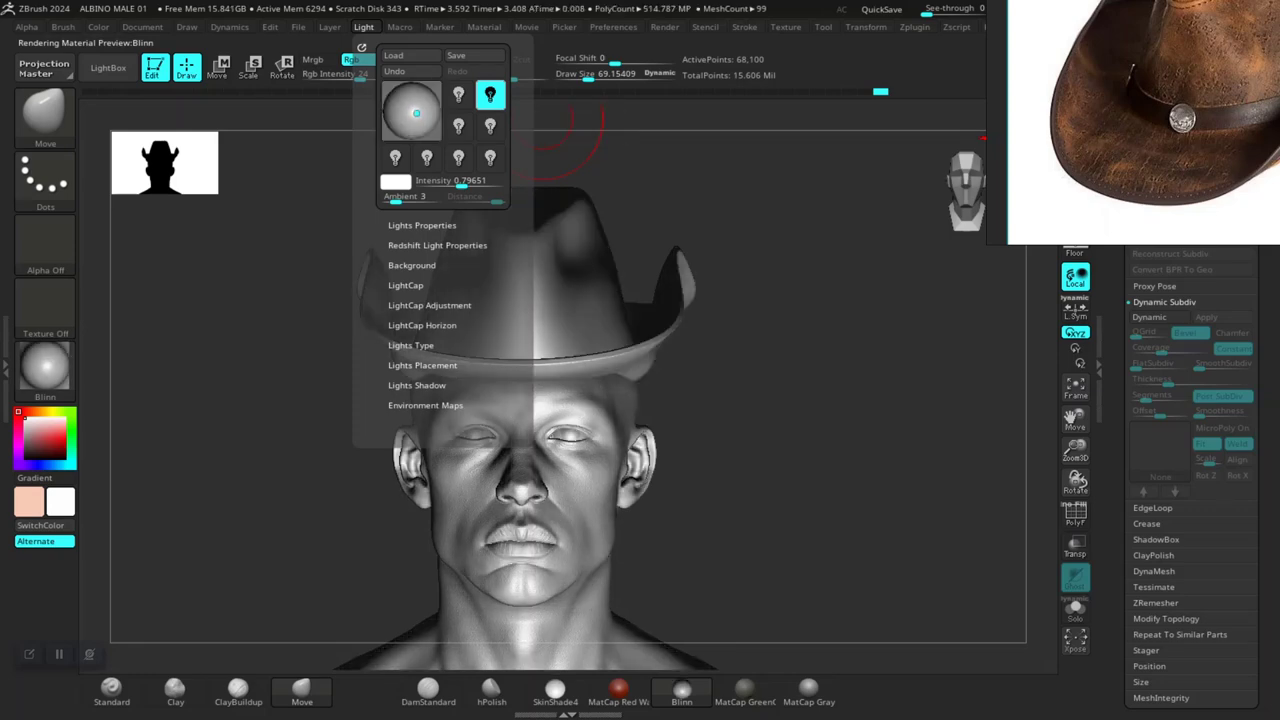
key(shift)
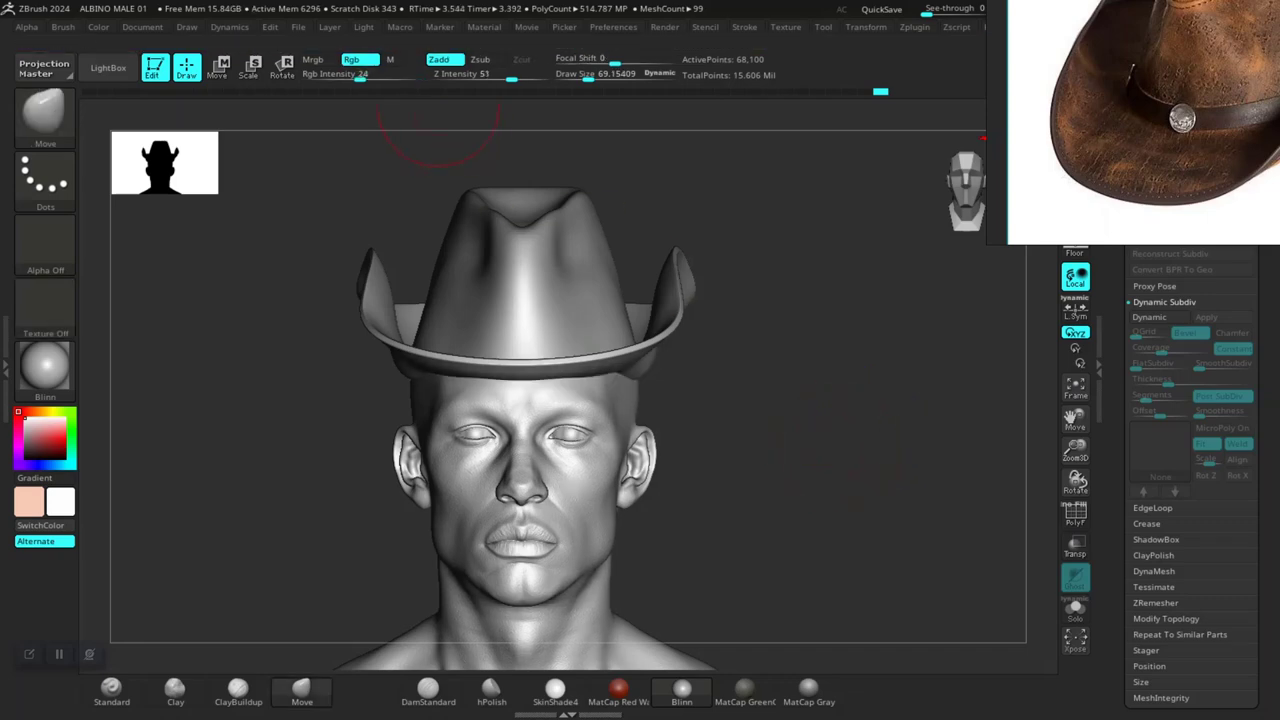
Step: Turn the first light back on and switch off the second
click(363, 27)
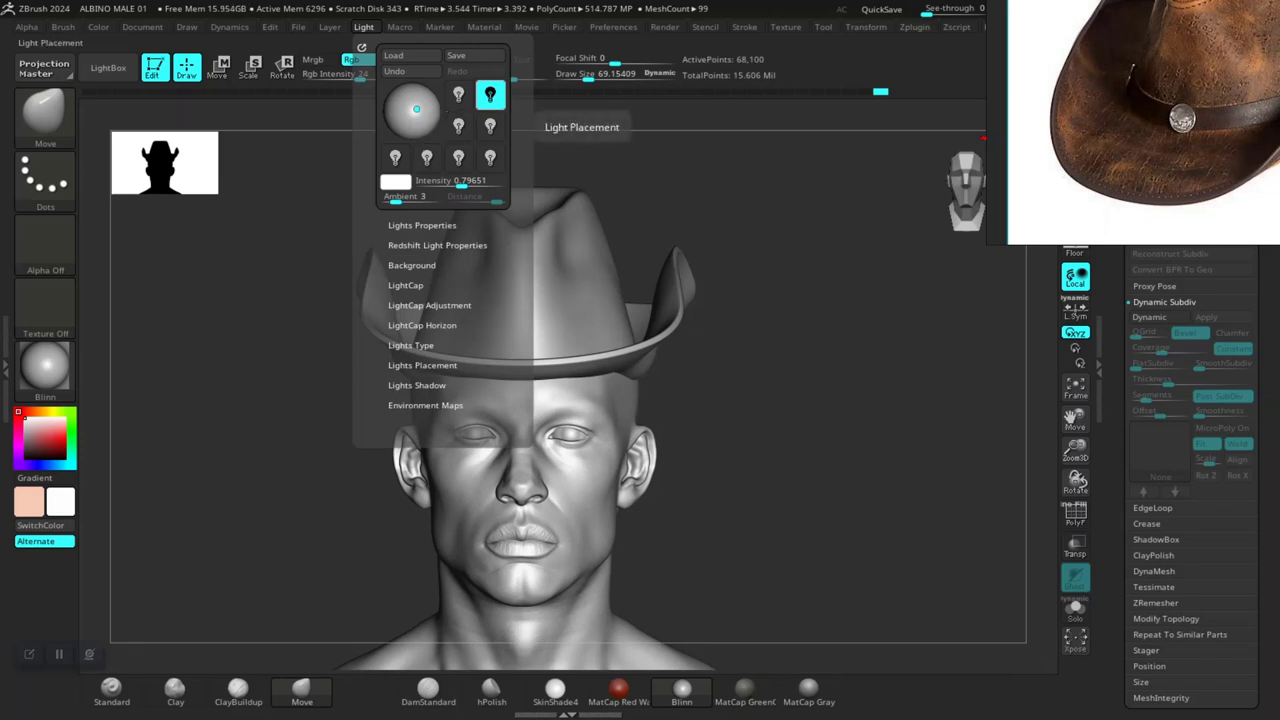
click(462, 181)
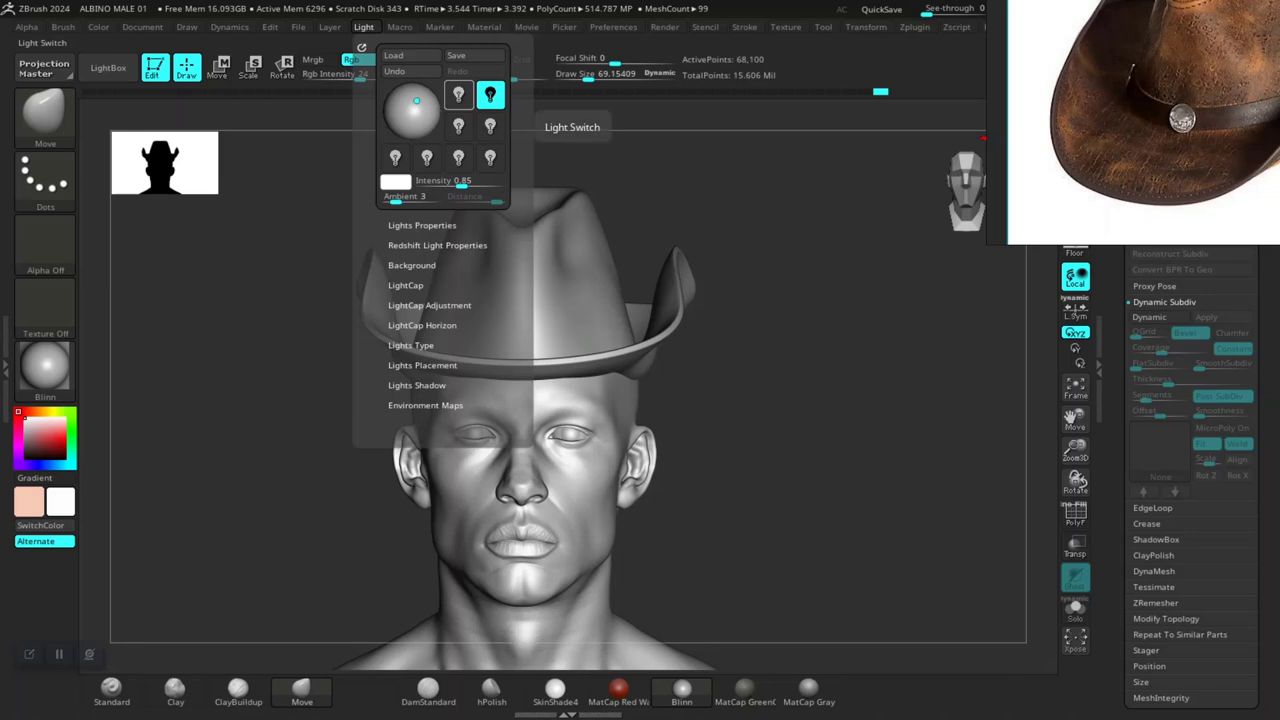
click(458, 94)
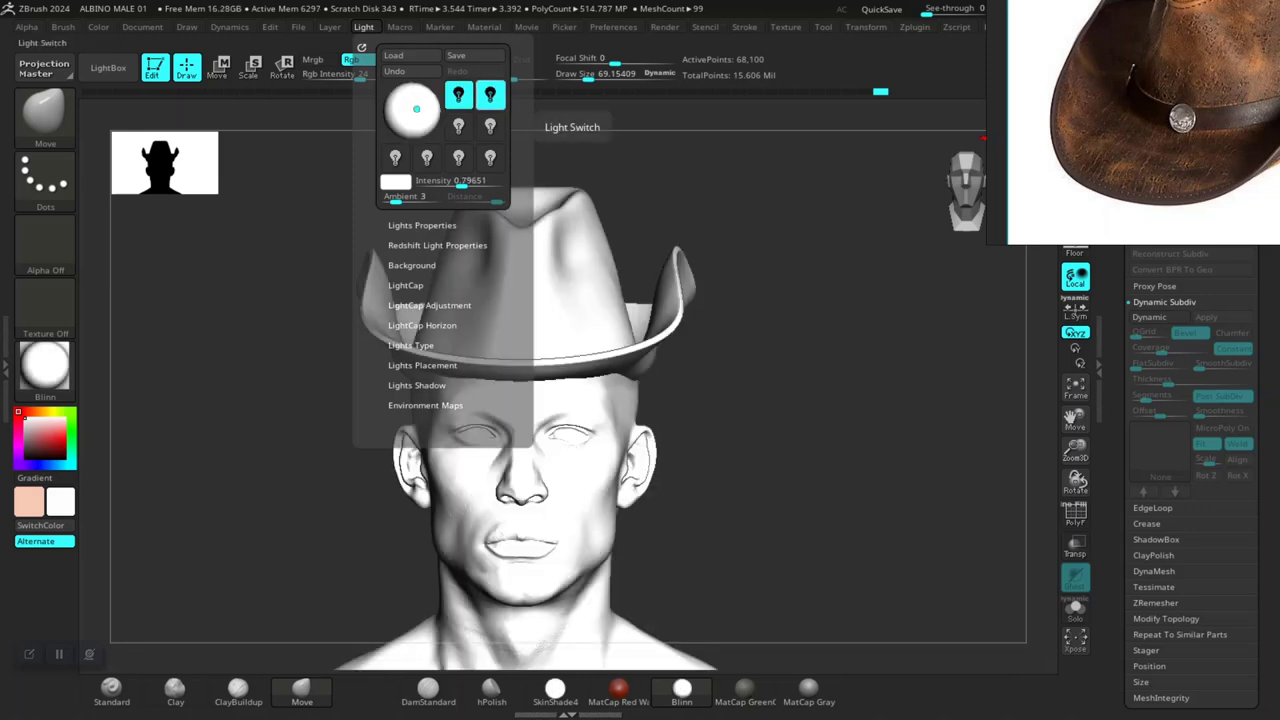
click(490, 94)
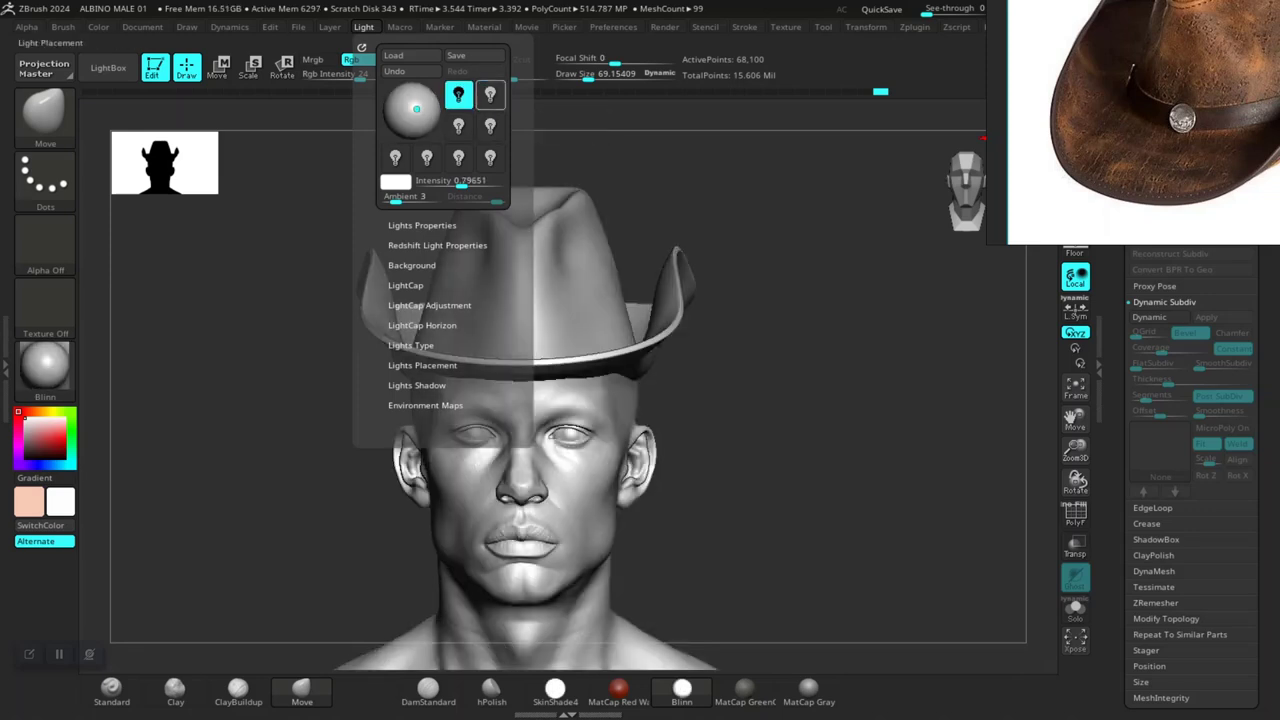
Step: Switch on the second light, turn off the first, and lower the first light's intensity to about 0.53
click(490, 94)
click(490, 94)
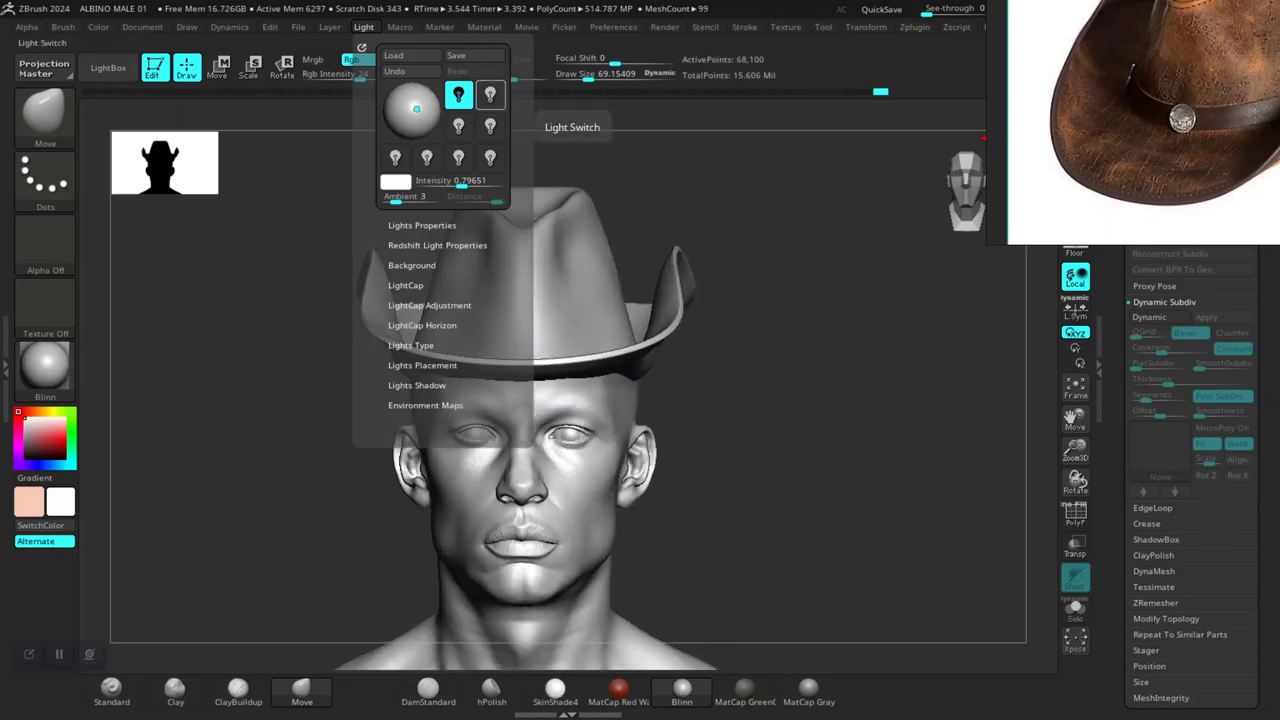
click(490, 94)
click(458, 94)
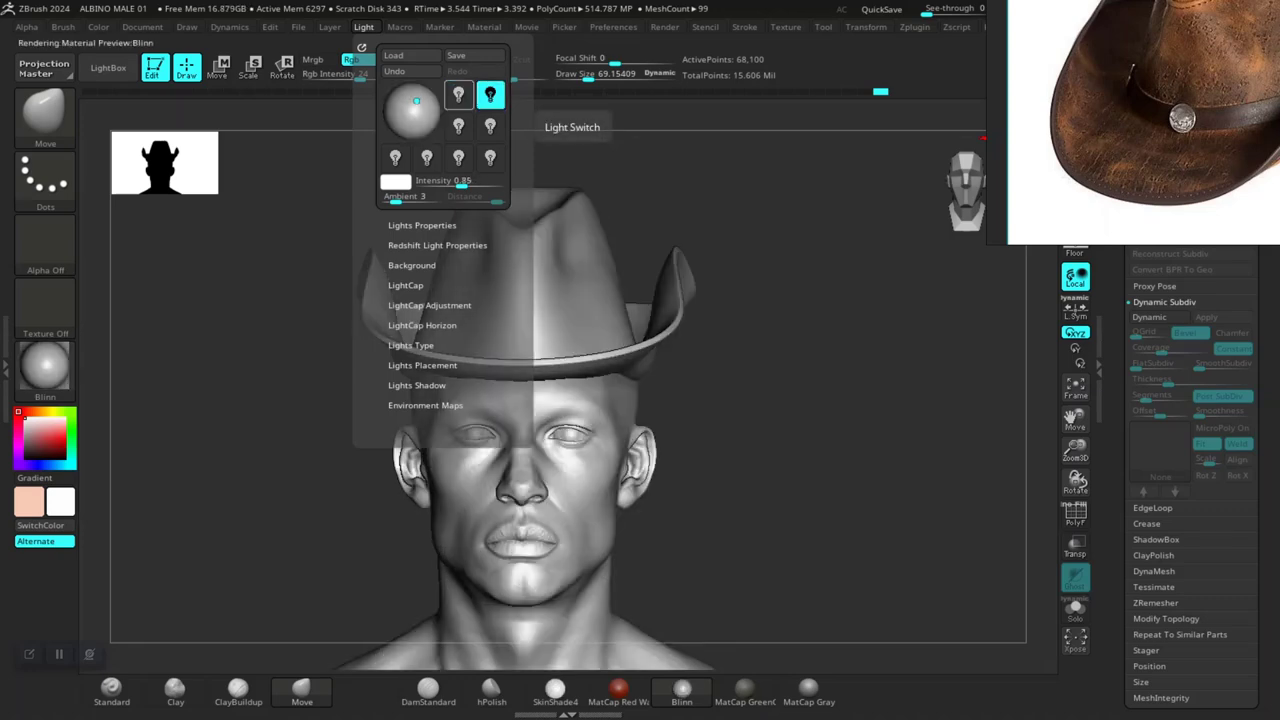
drag(460, 181, 440, 181)
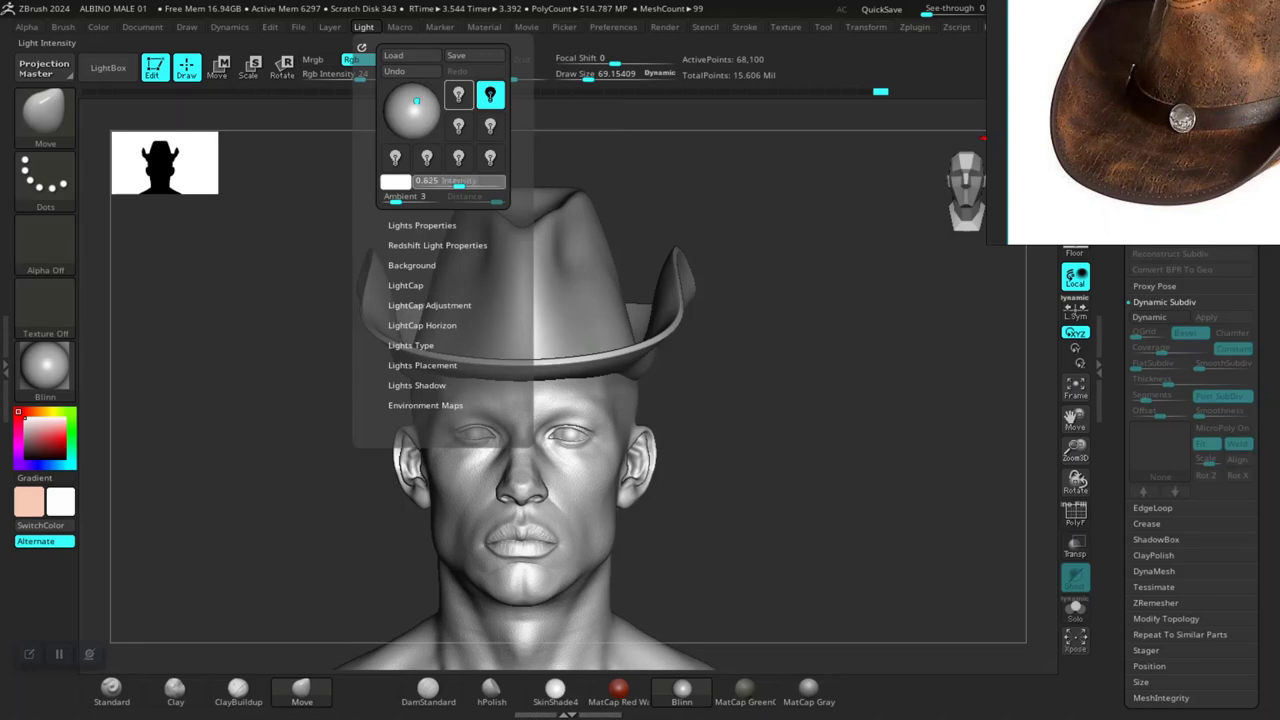
click(458, 157)
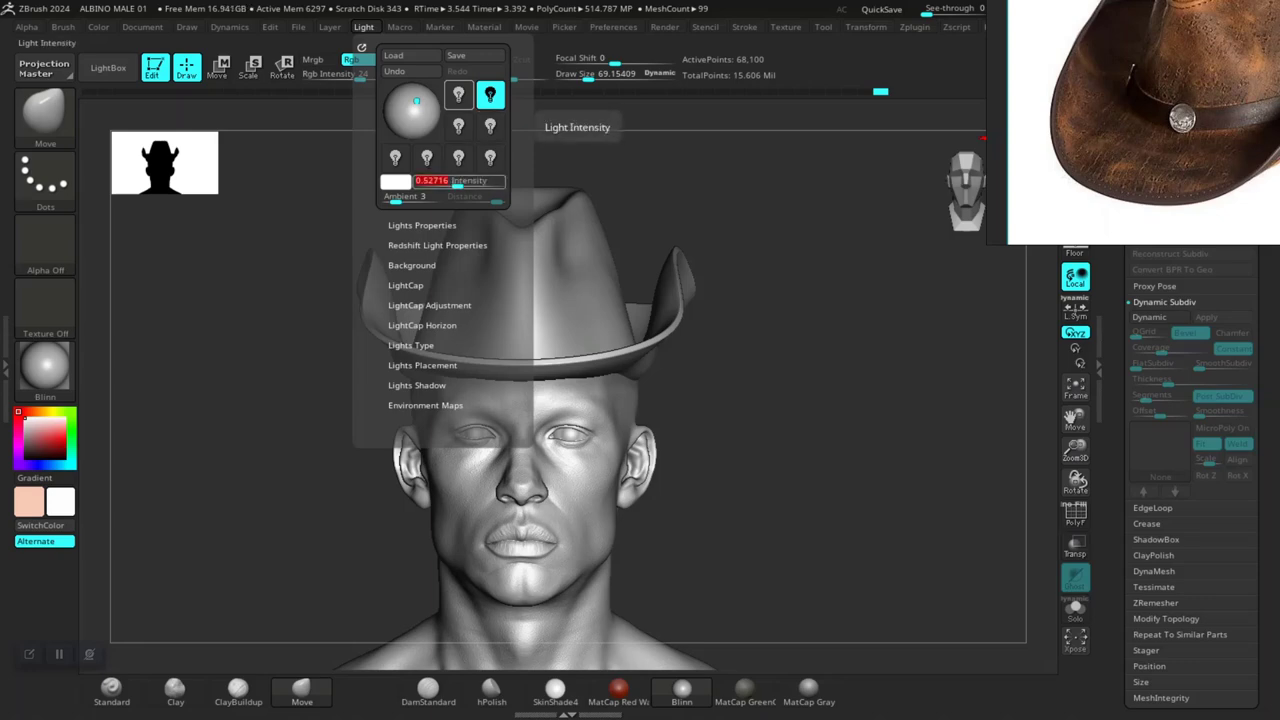
Step: Set the second light's intensity to 0.625 and move it toward the right side of the light sphere to light the head from the side
click(490, 94)
drag(460, 181, 450, 181)
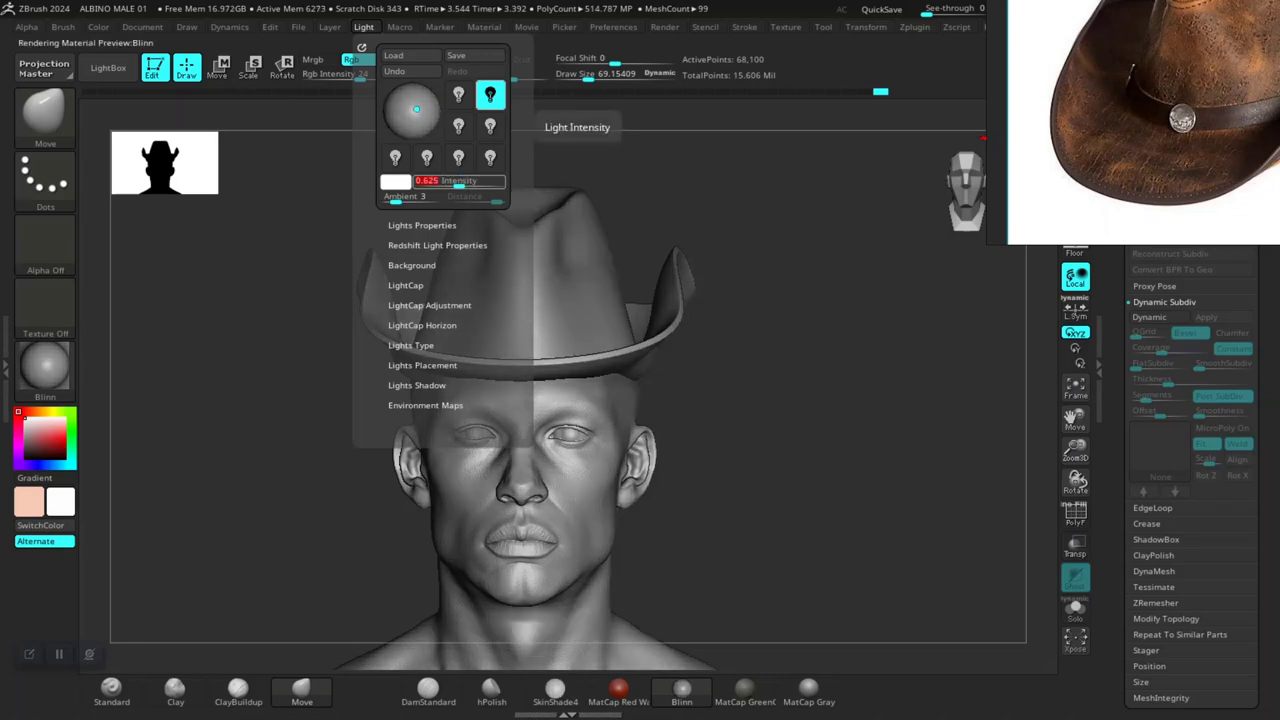
drag(416, 108, 431, 108)
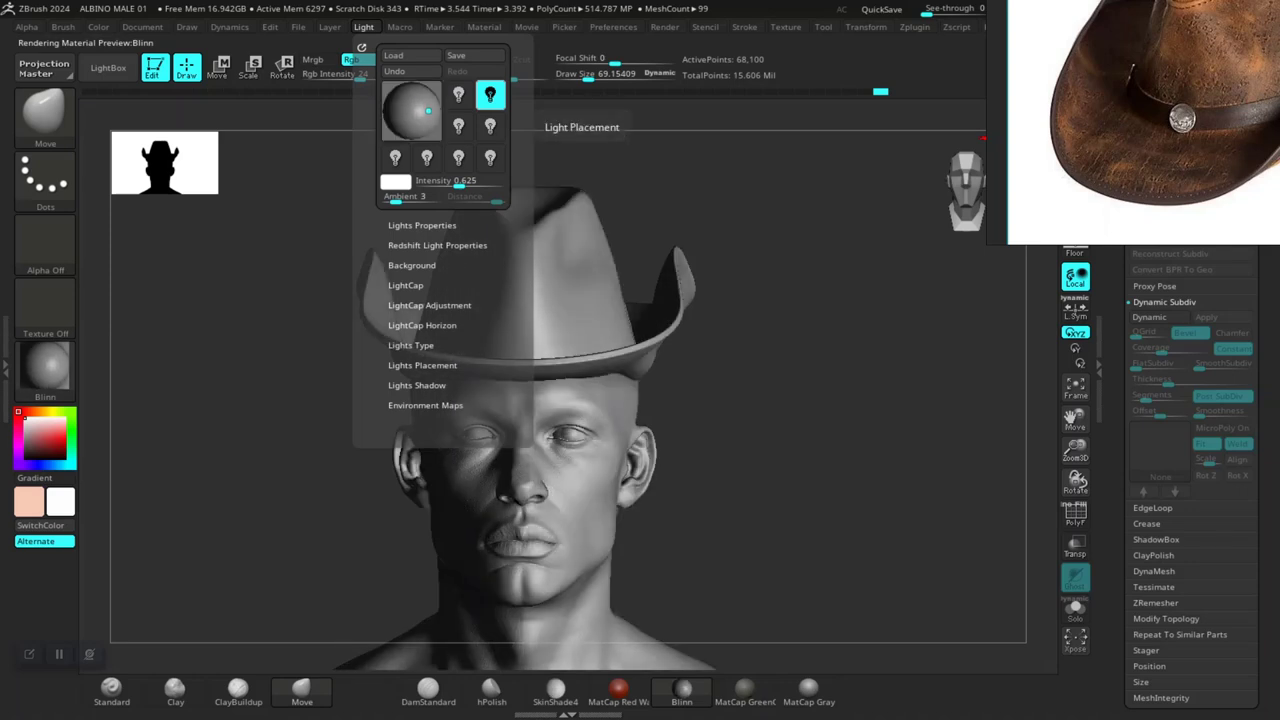
Step: Render the hat and head with shadows under the side lighting and examine them closer from the front
key(shift)
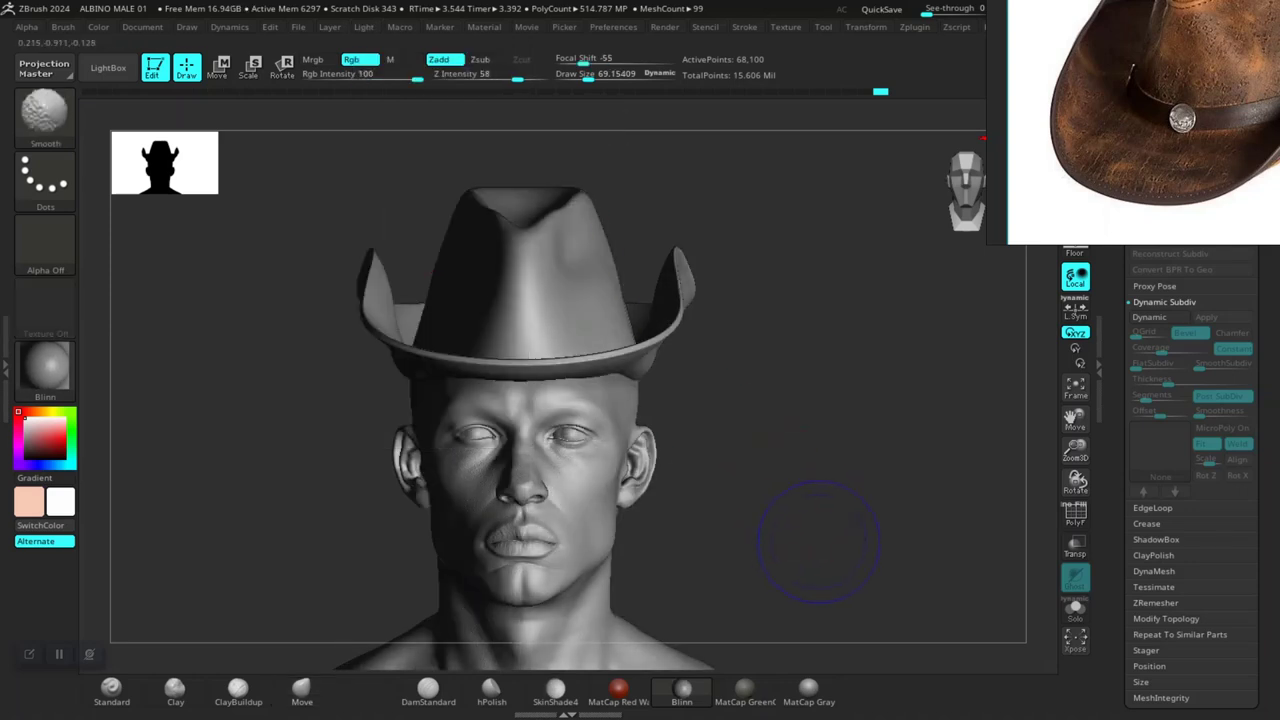
key(shift+r)
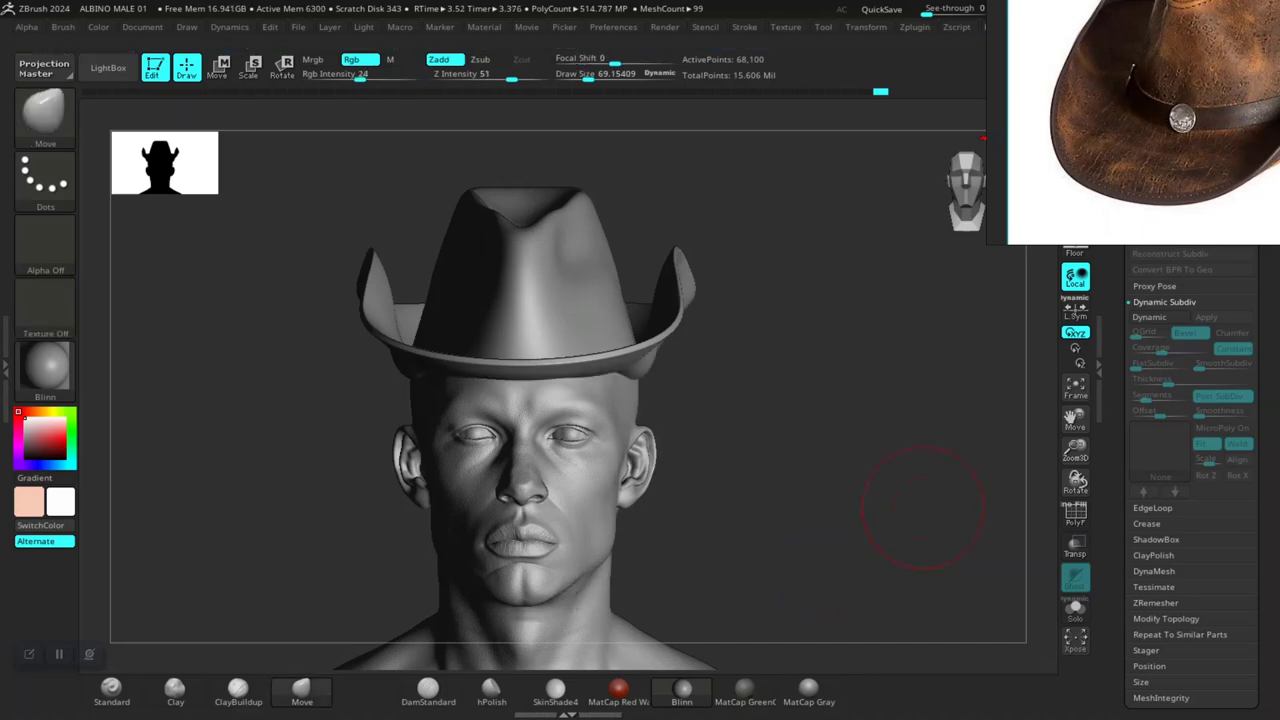
drag(855, 510, 685, 378)
Step: Turn off the second light and switch the first light back on
click(363, 27)
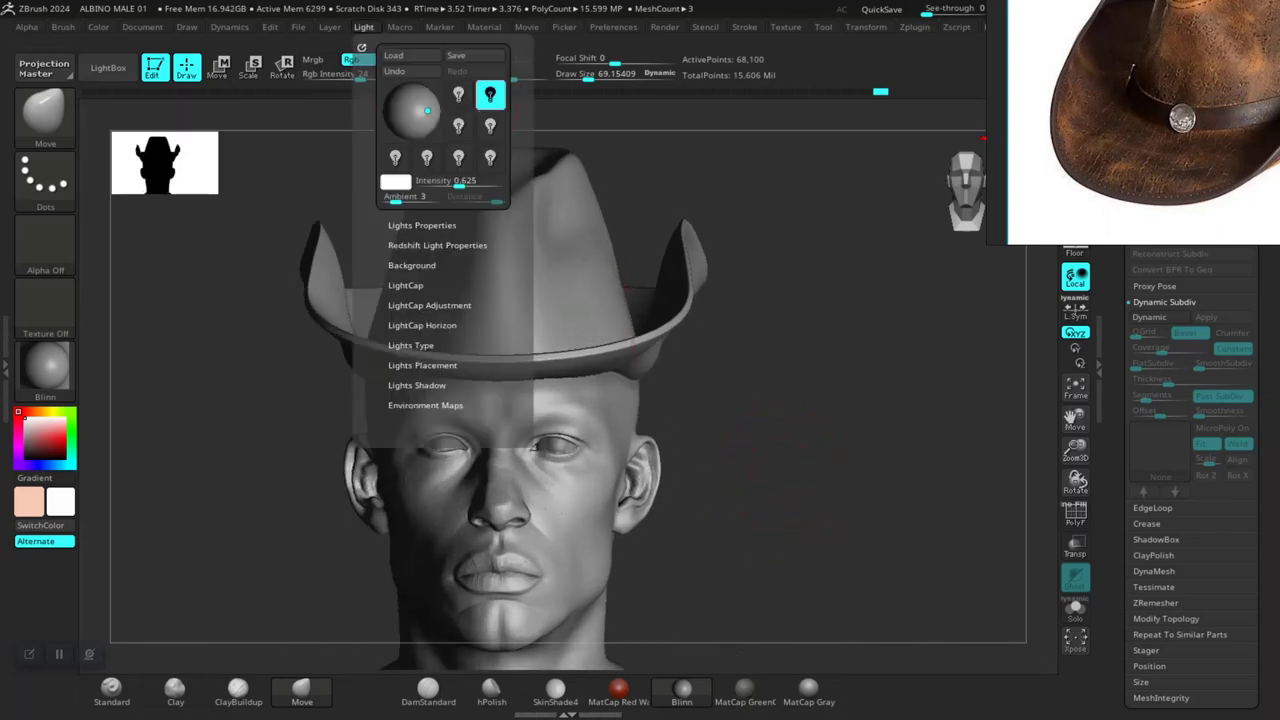
click(490, 94)
click(490, 94)
click(490, 94)
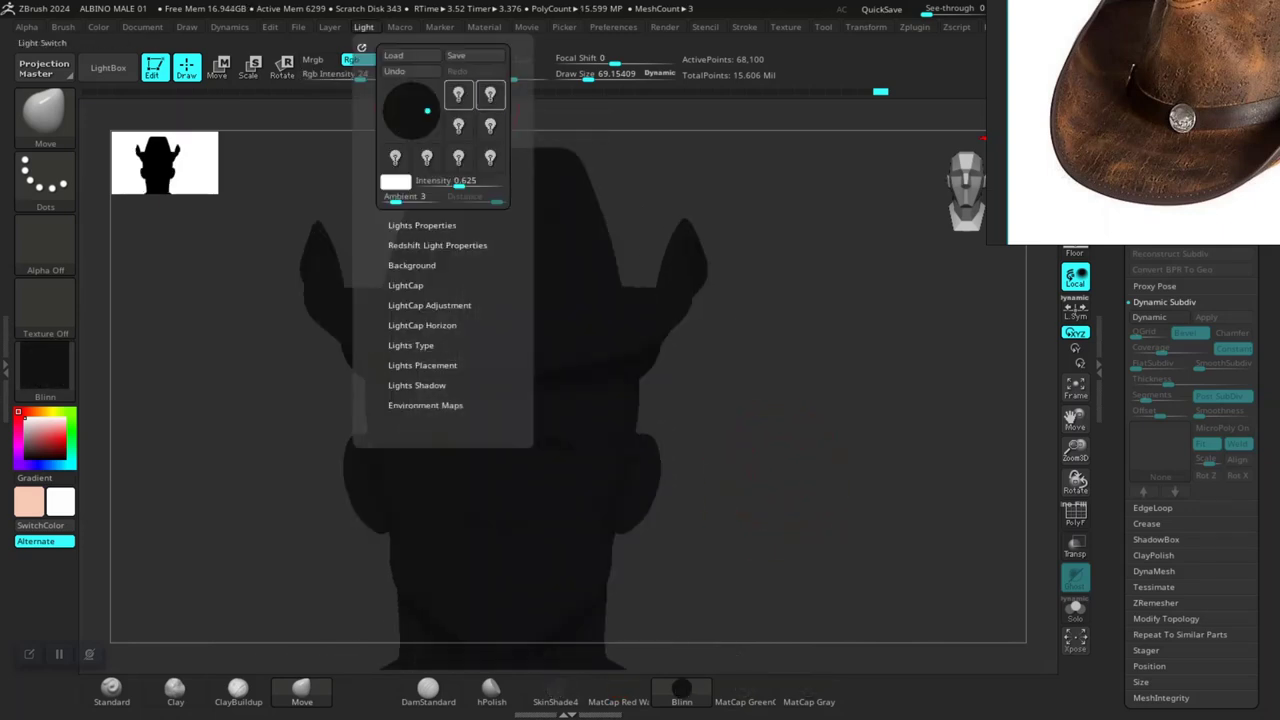
click(458, 94)
Step: Render the hat and head with shadows under the first light, both close up and from a wider front view
key(shift)
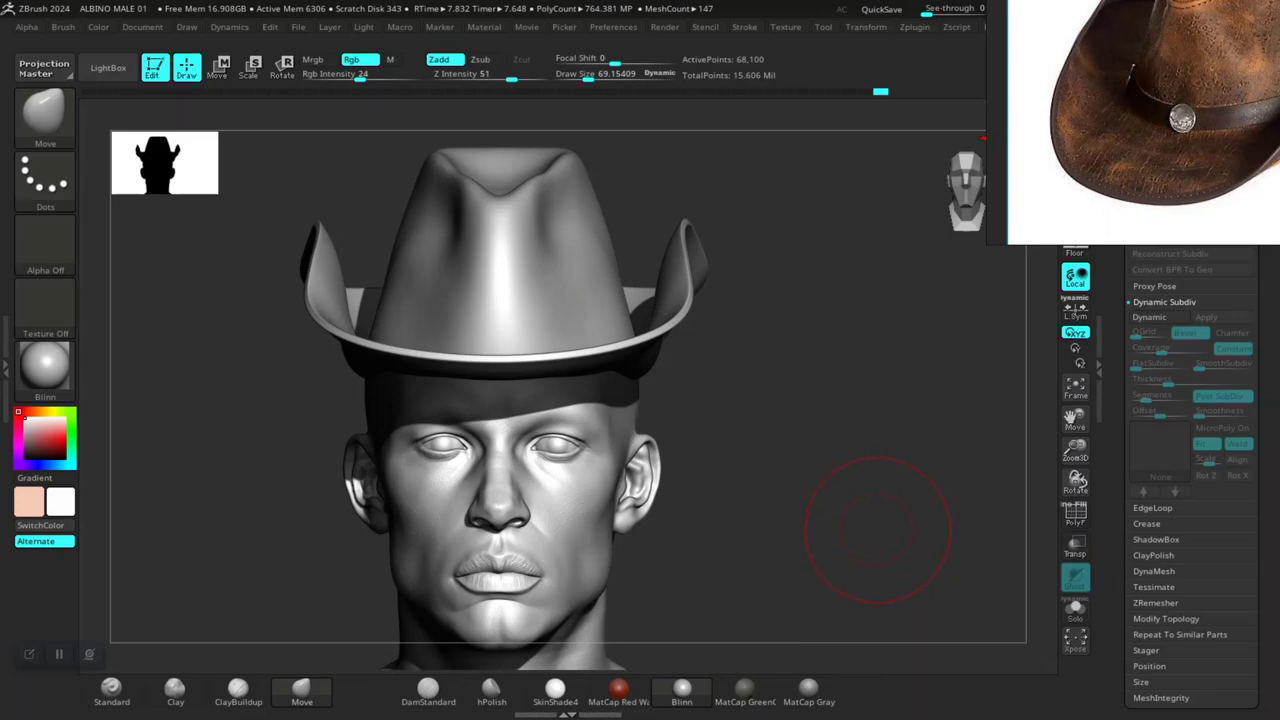
alt+drag(877, 531, 810, 440)
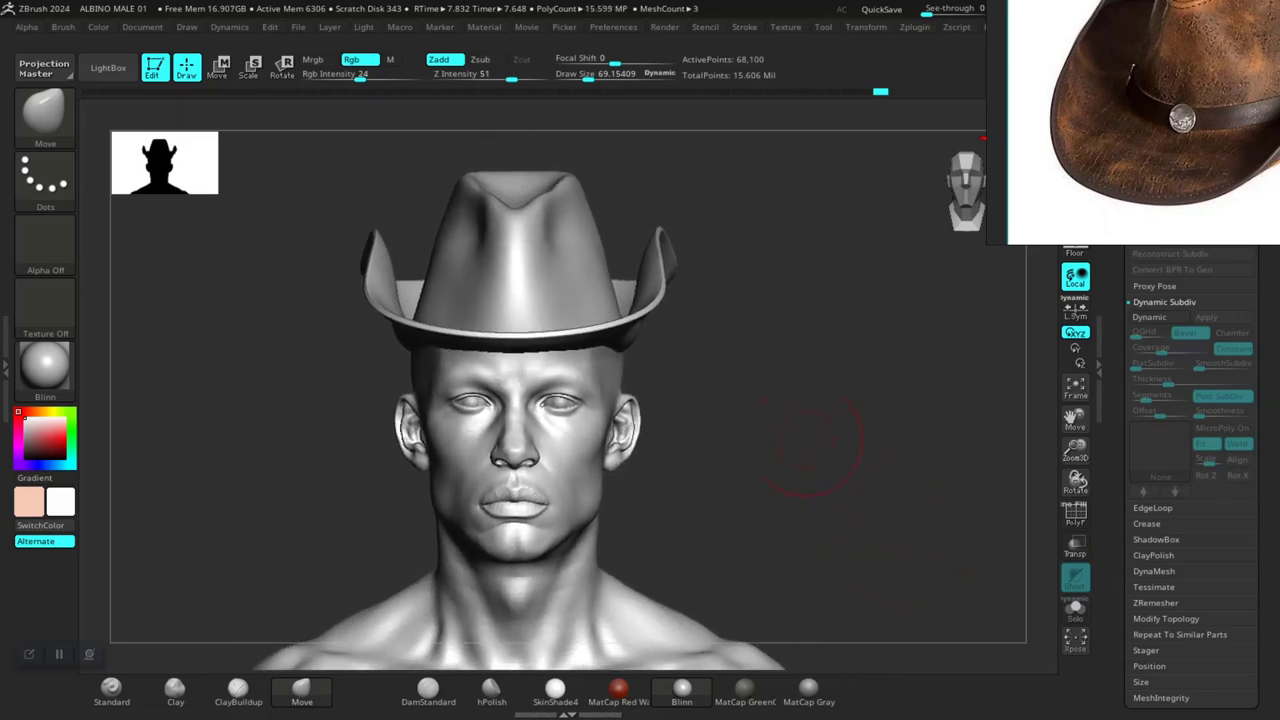
alt+drag(729, 343, 800, 400)
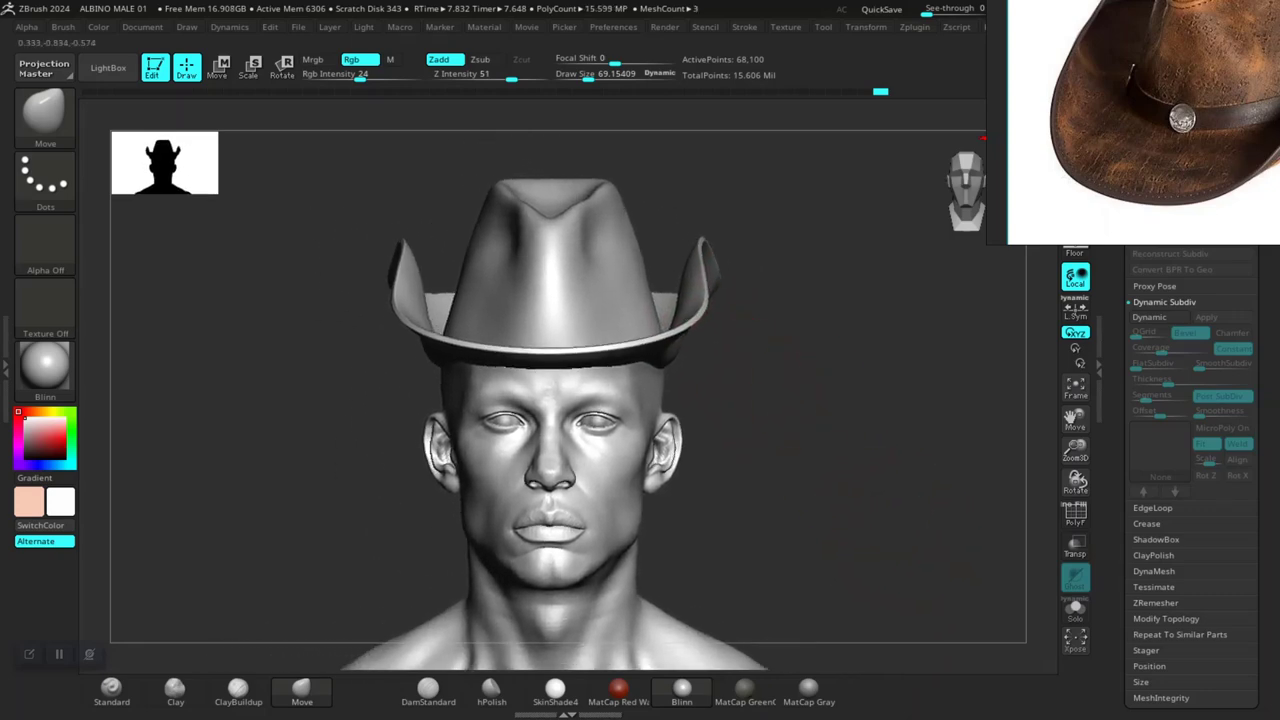
key(shift)
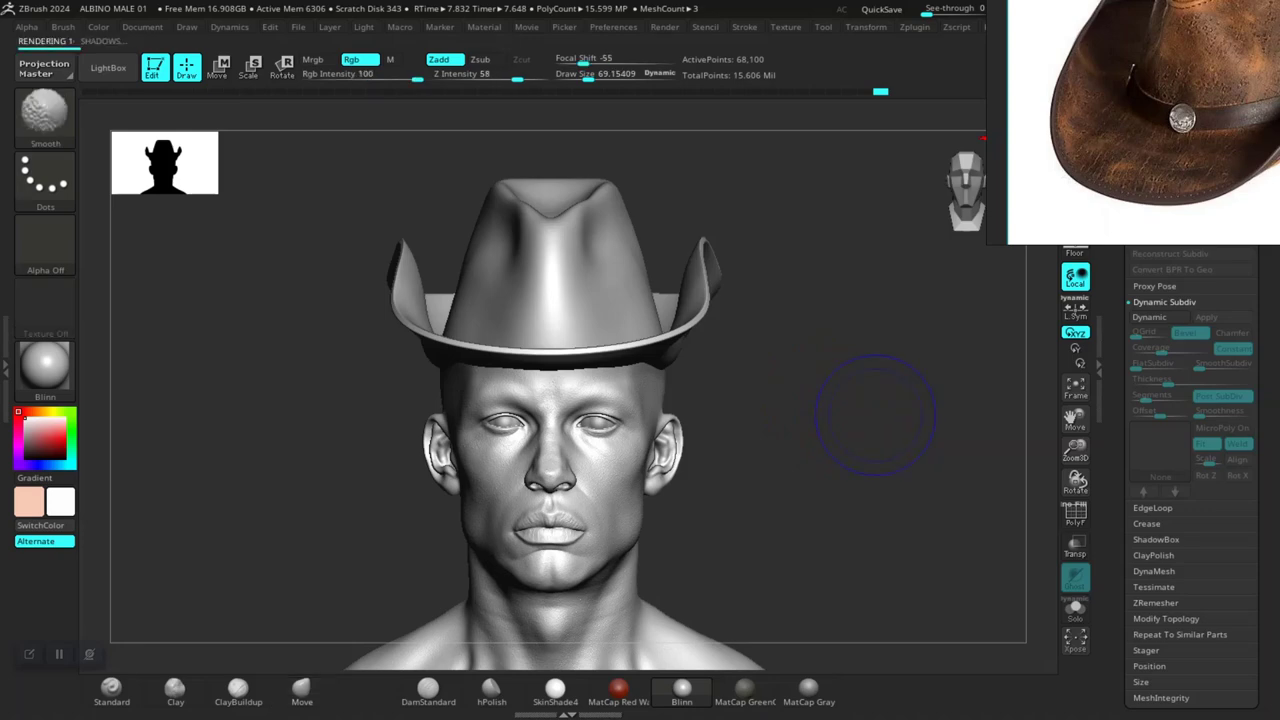